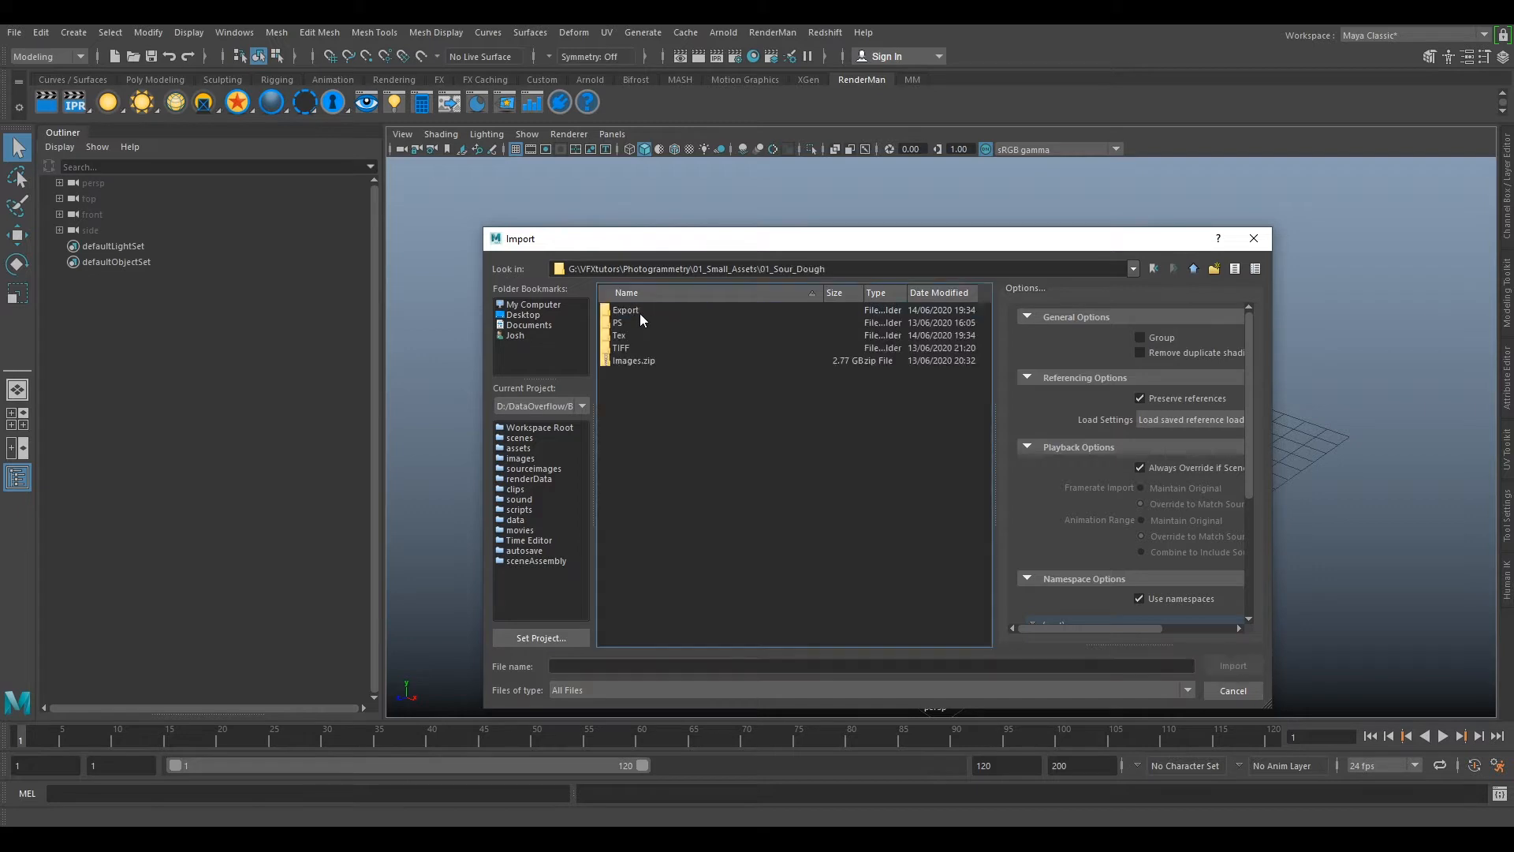
- Import SourDough_UltraDense_FromPS_V001.obj from the Export folder into the scene
{"action": "double_click", "coordinate": [632, 314]}
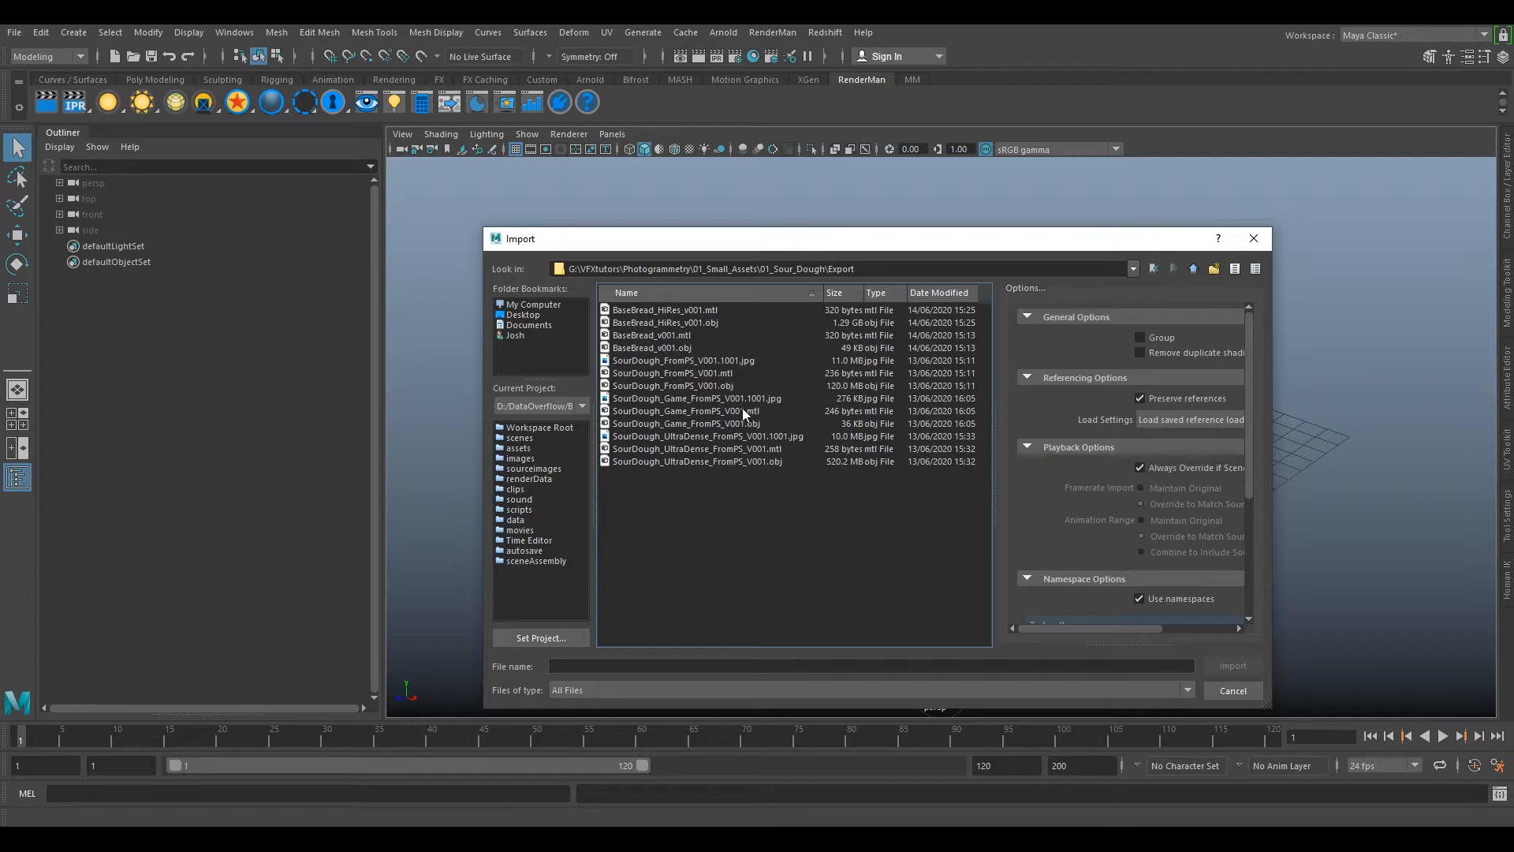
{"action": "left_click", "coordinate": [675, 463]}
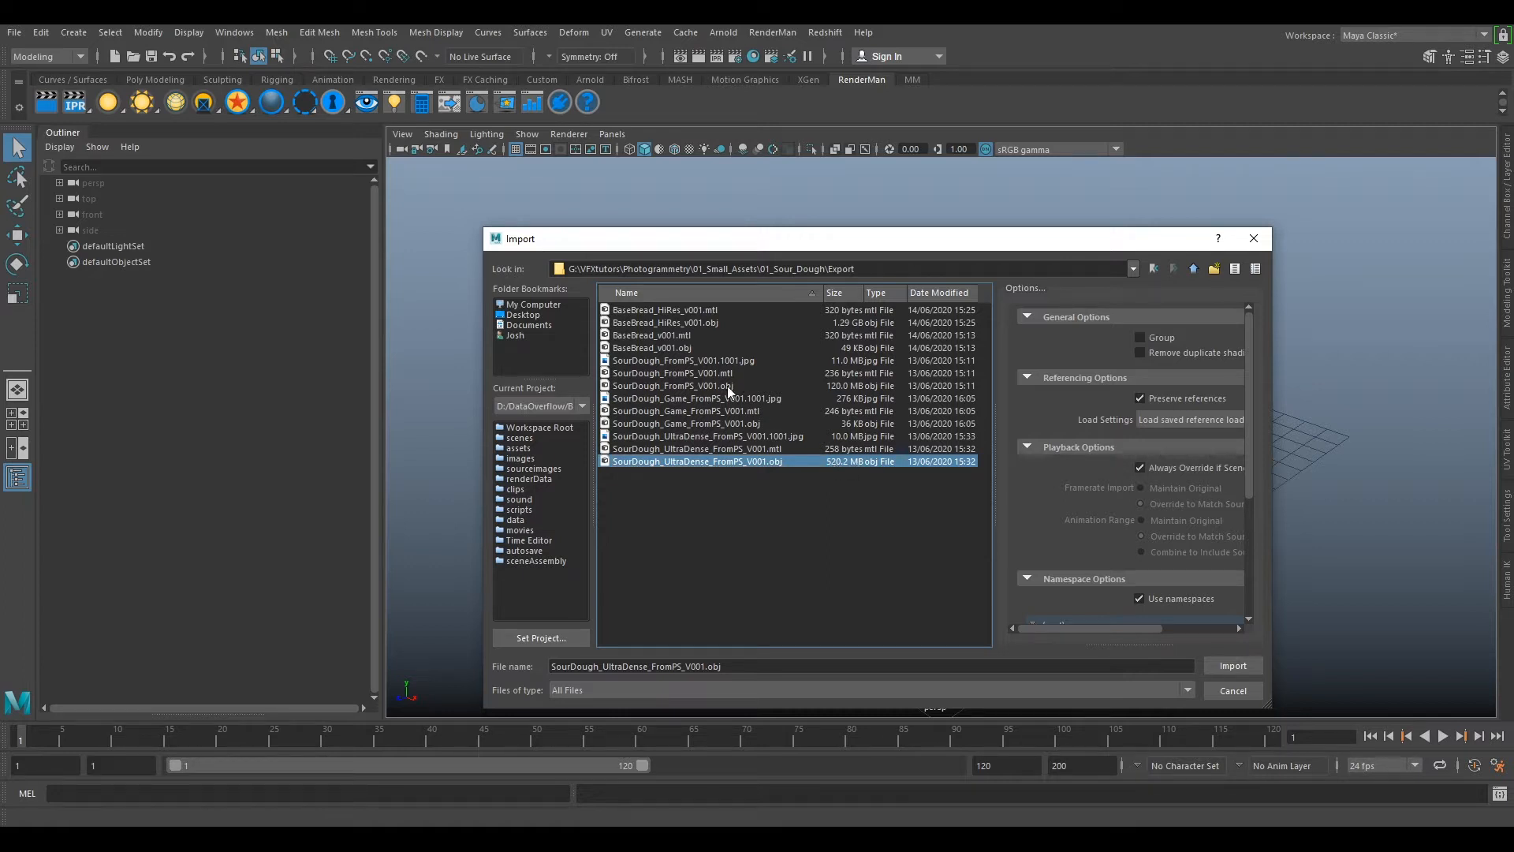
{"action": "left_click", "coordinate": [663, 323]}
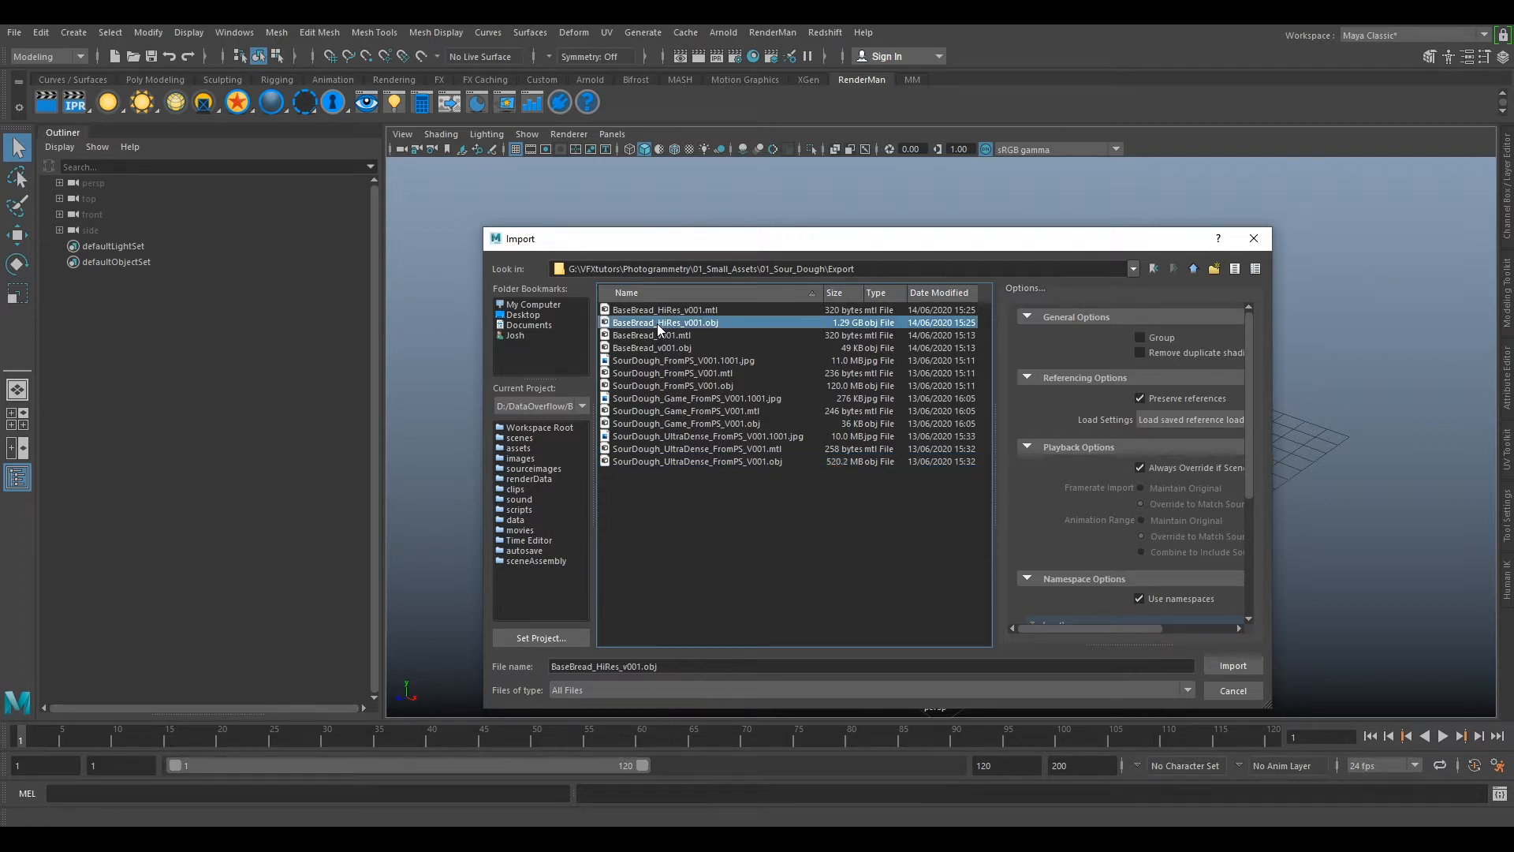
{"action": "left_click", "coordinate": [669, 334]}
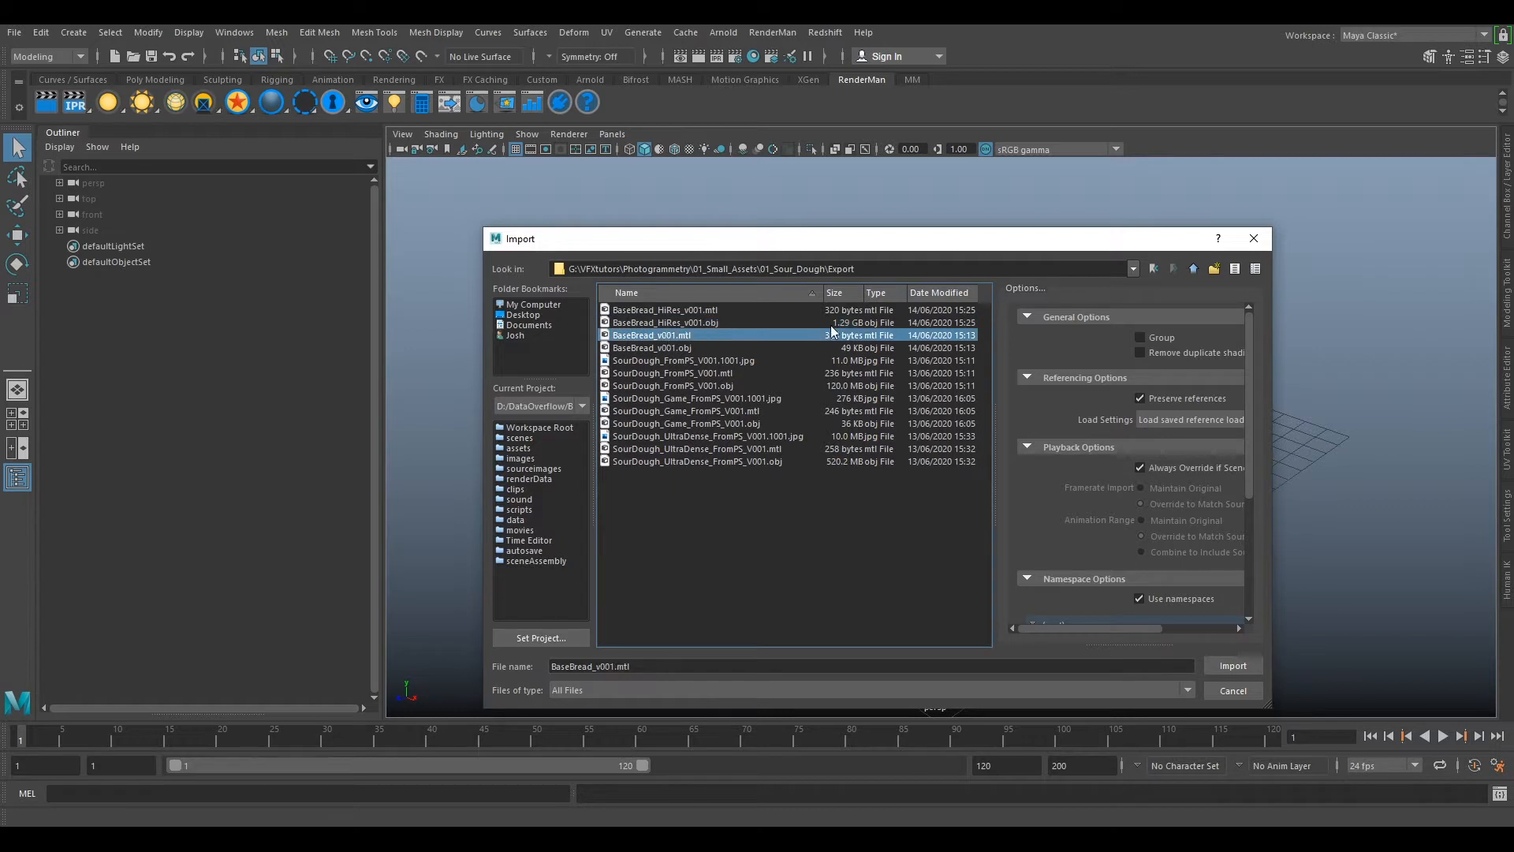
{"action": "left_click", "coordinate": [690, 464]}
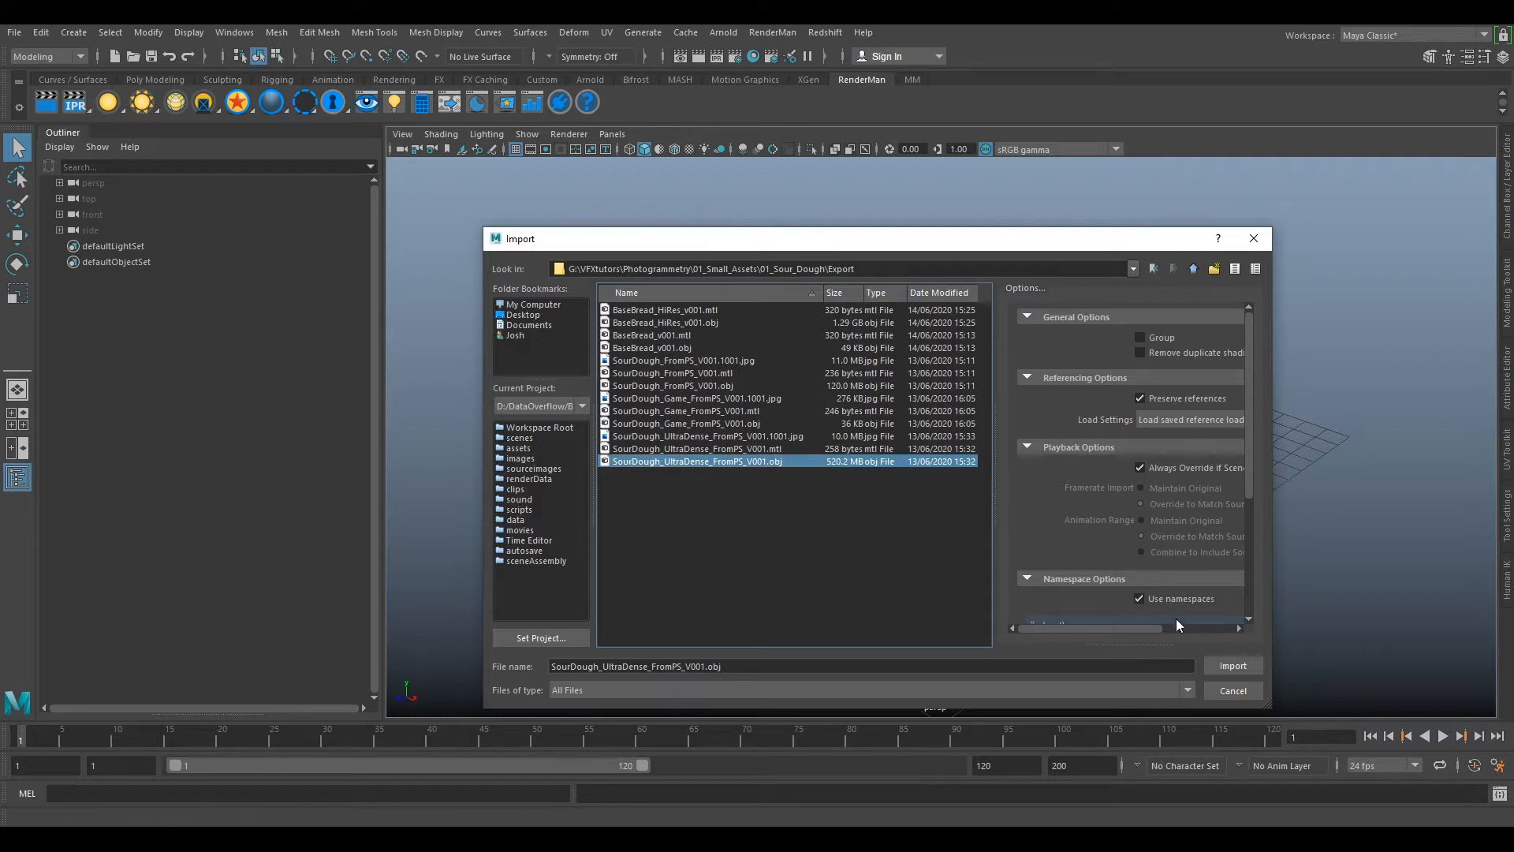
{"action": "left_click", "coordinate": [1221, 664]}
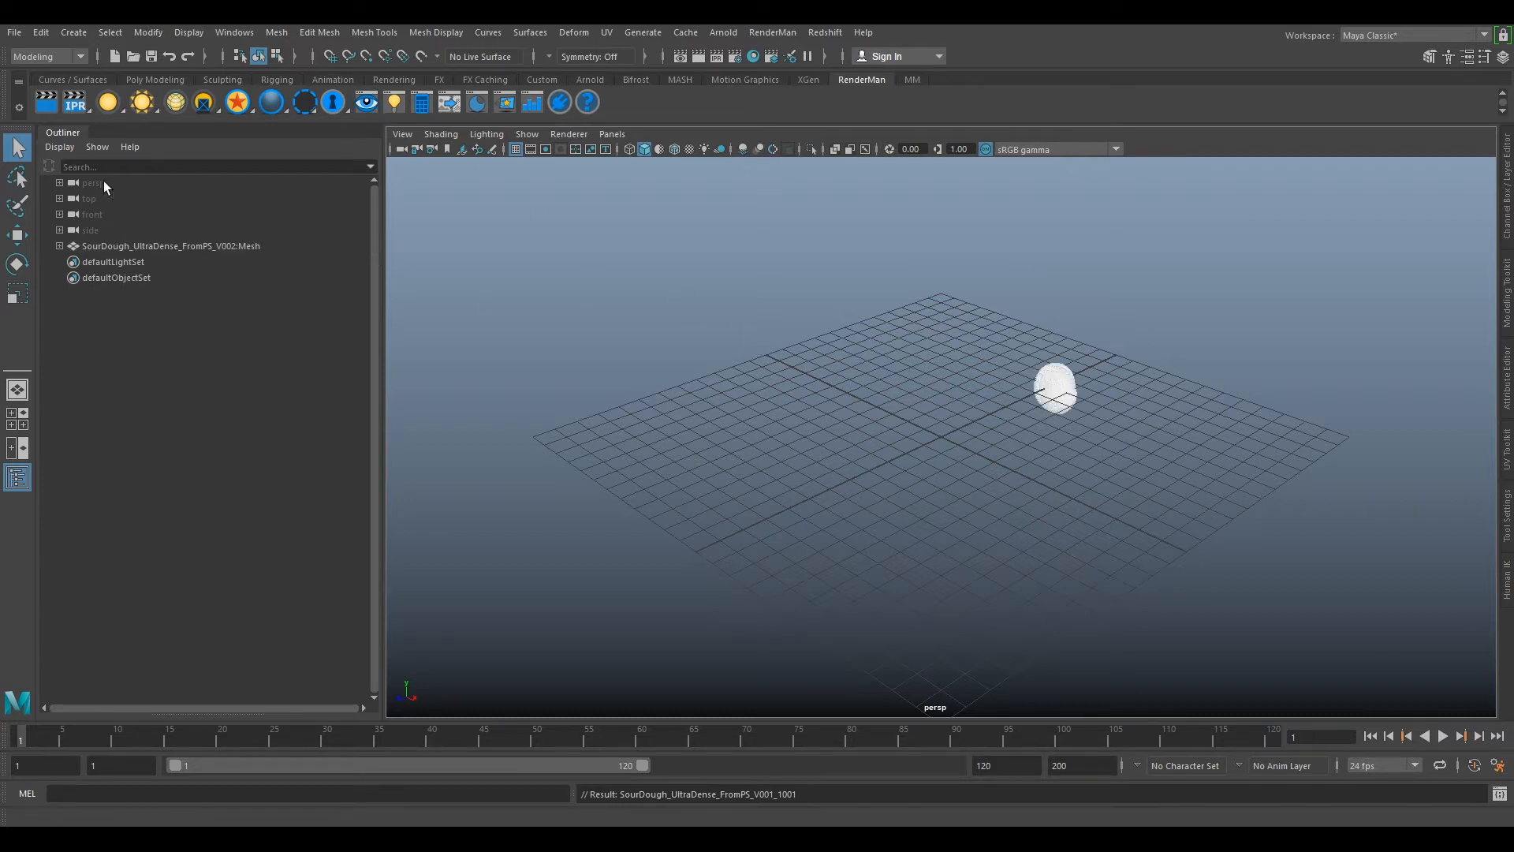
- Inspect the imported sourdough mesh from several angles to judge its orientation and offset relative to the grid
{"action": "left_click", "coordinate": [119, 248]}
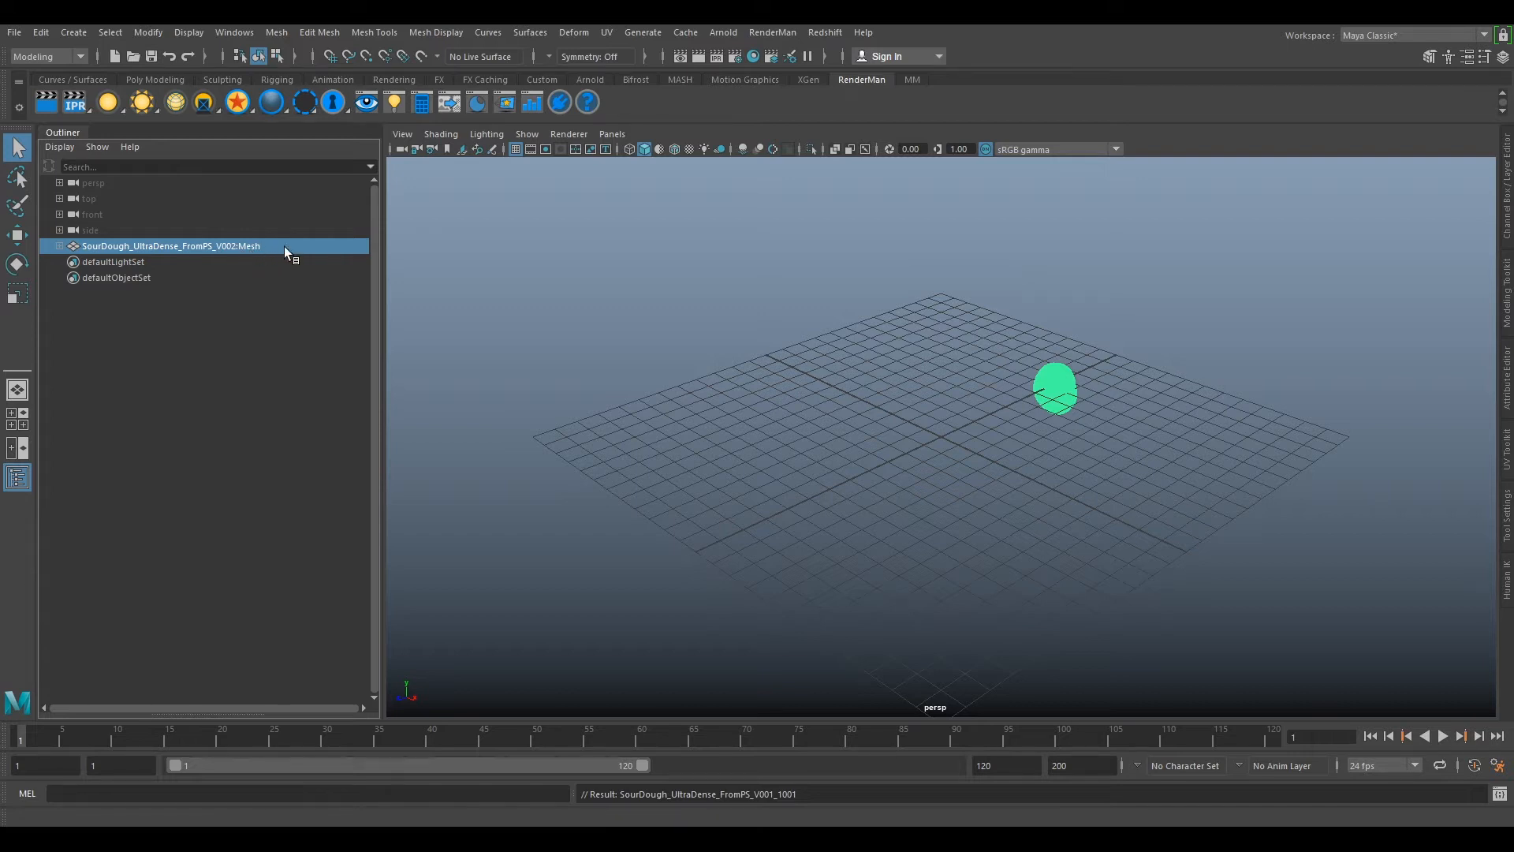
{"action": "left_click", "coordinate": [1065, 564]}
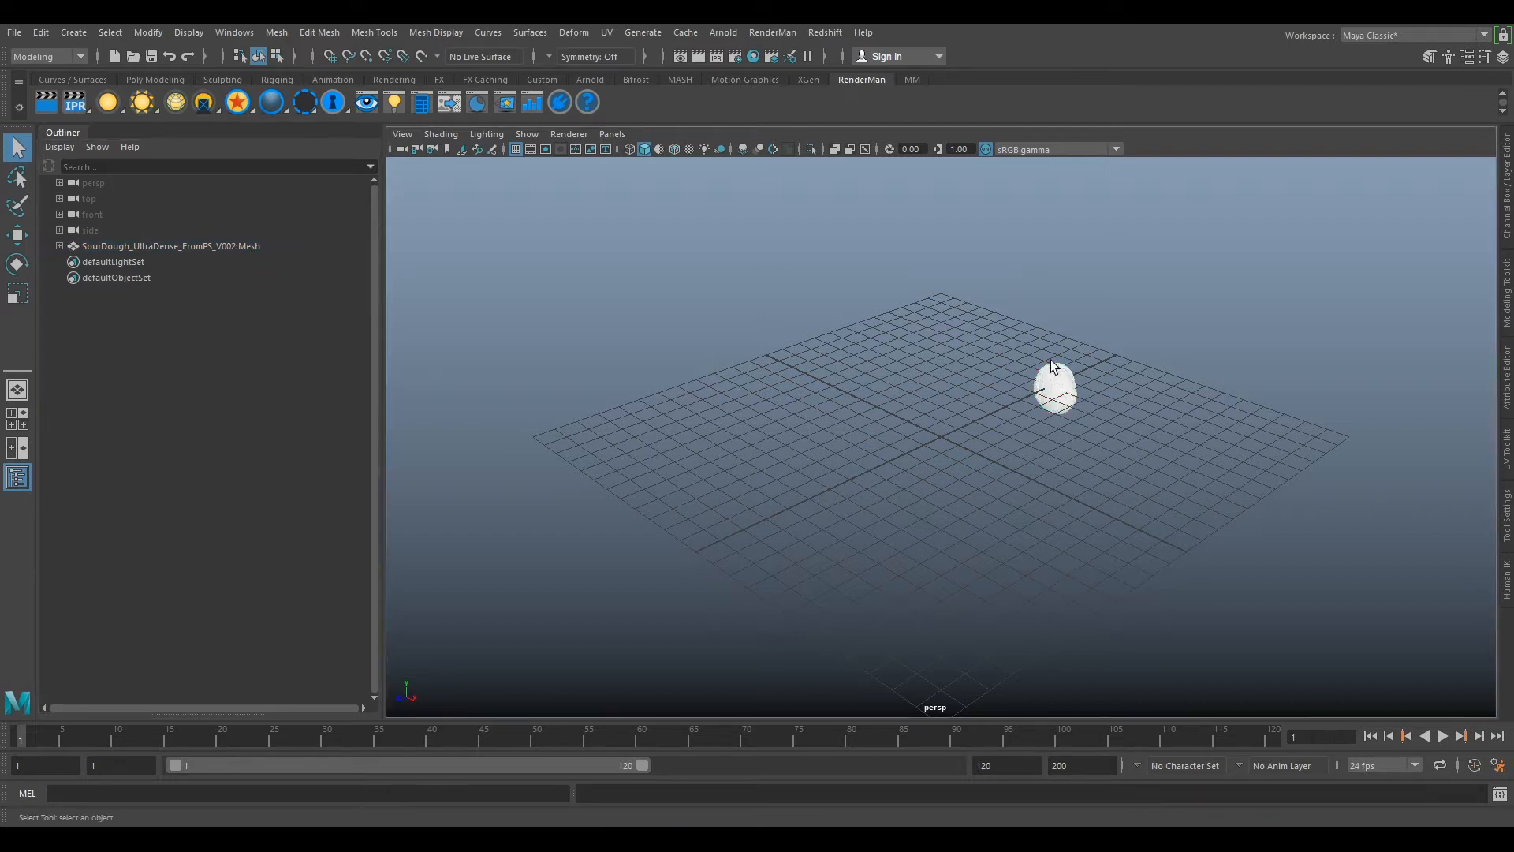
{"action": "scroll", "coordinate": [1107, 408], "scroll_direction": "up", "scroll_amount": 3}
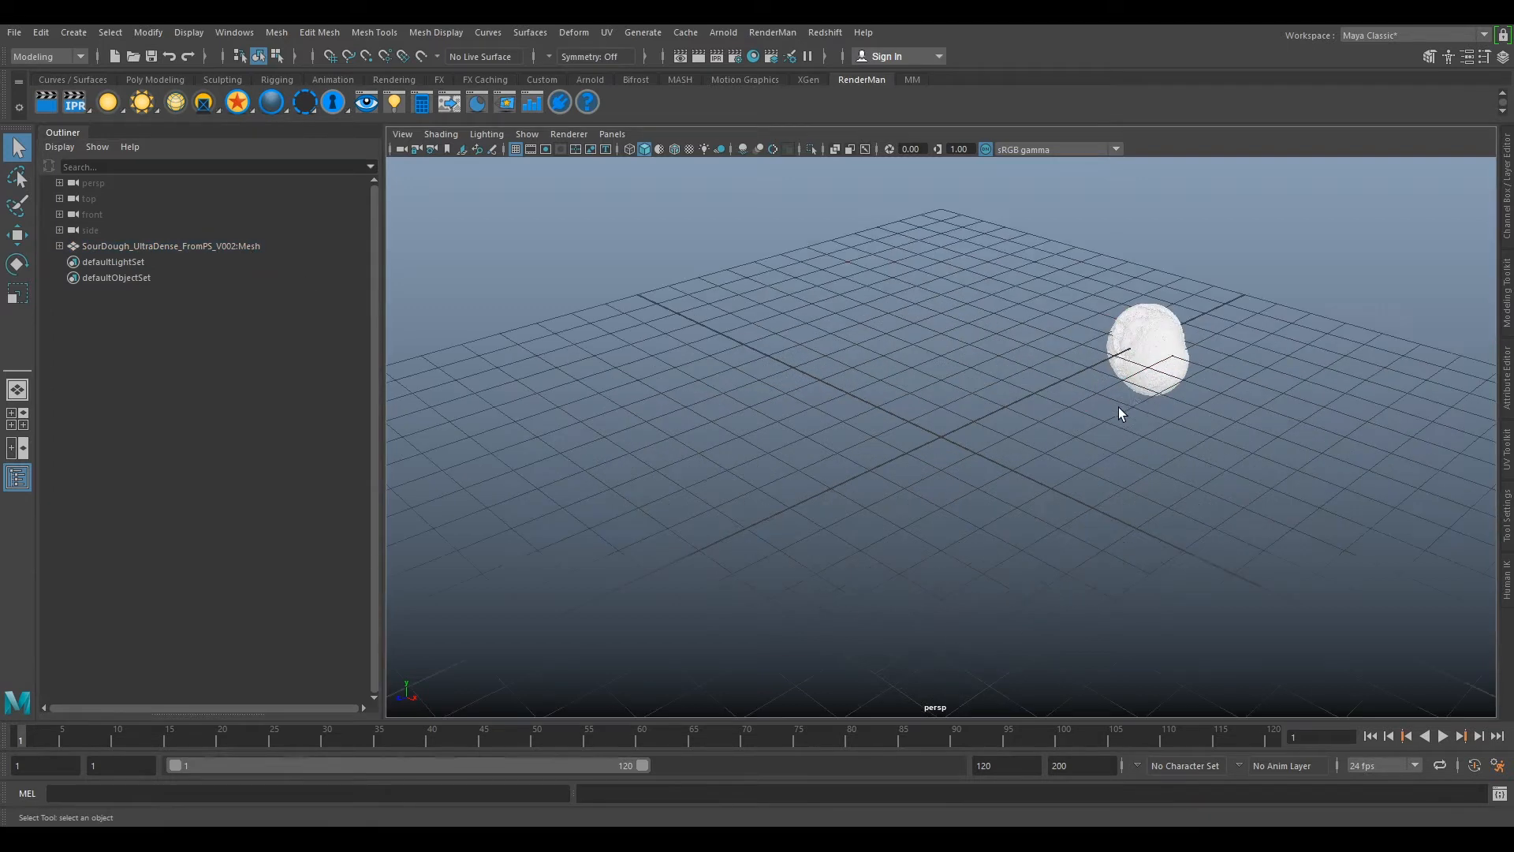
{"action": "middle_click_drag", "start_coordinate": [1360, 311], "coordinate": [1136, 385], "text": "alt"}
{"action": "scroll", "coordinate": [1135, 384], "scroll_direction": "up", "scroll_amount": 3}
{"action": "left_click_drag", "start_coordinate": [1172, 428], "coordinate": [925, 526], "text": "alt"}
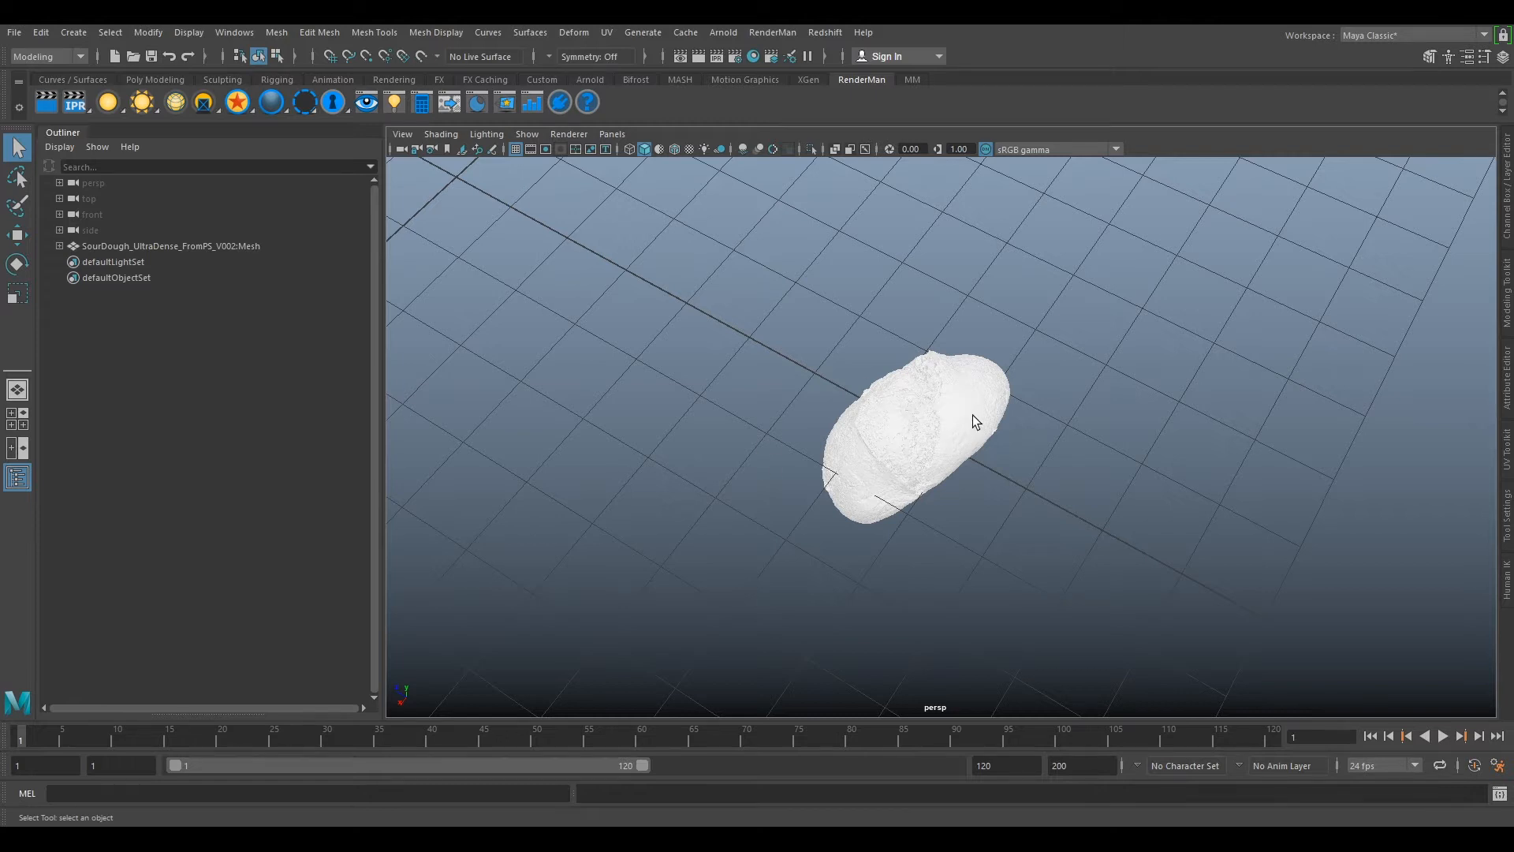
{"action": "left_click_drag", "start_coordinate": [919, 484], "coordinate": [906, 347], "text": "alt"}
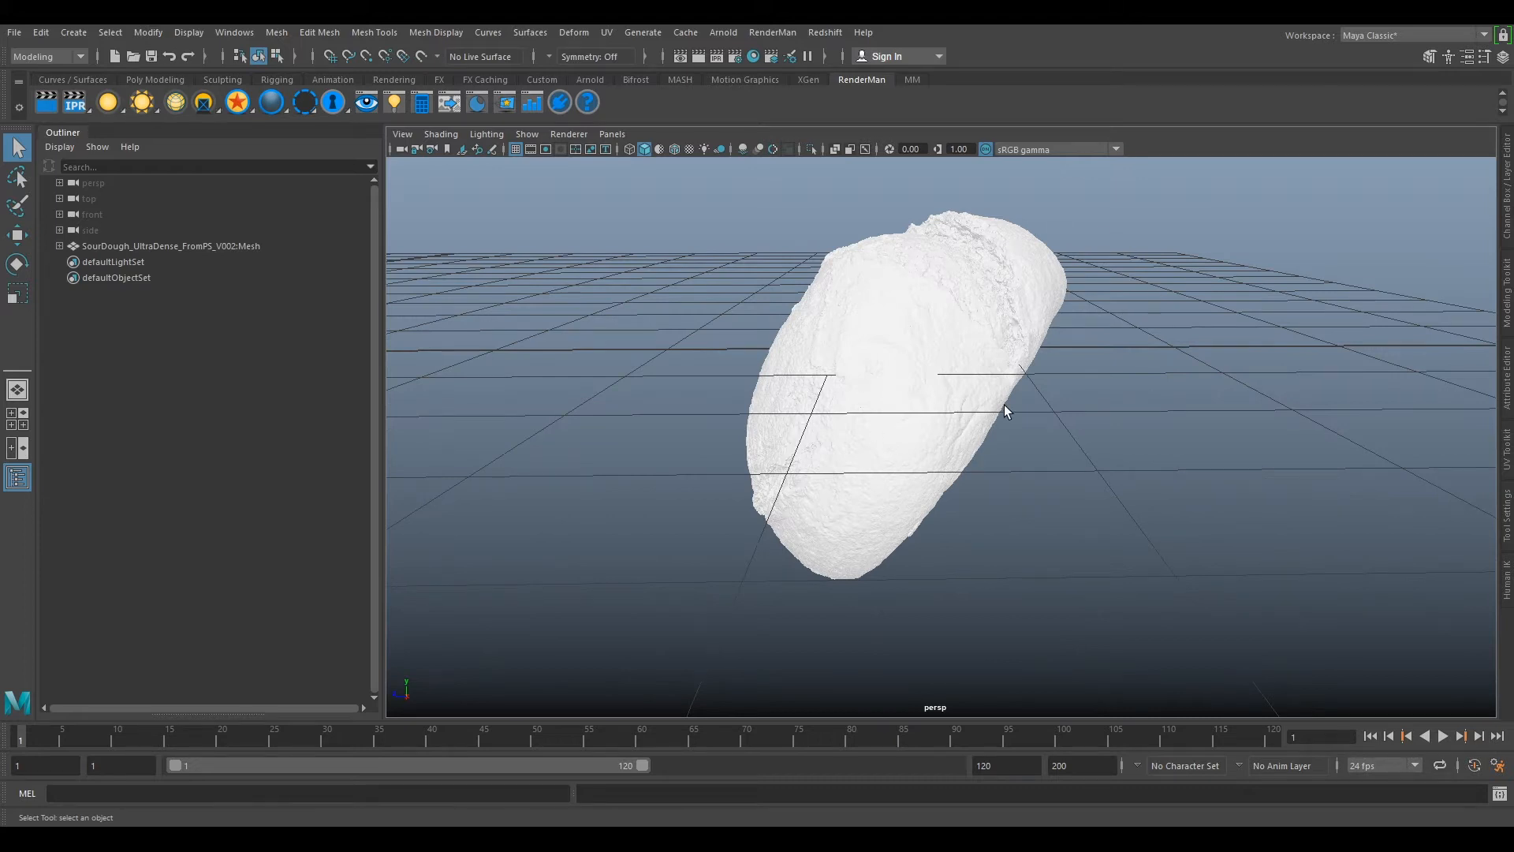
{"action": "scroll", "coordinate": [1001, 404], "scroll_direction": "down", "scroll_amount": 2}
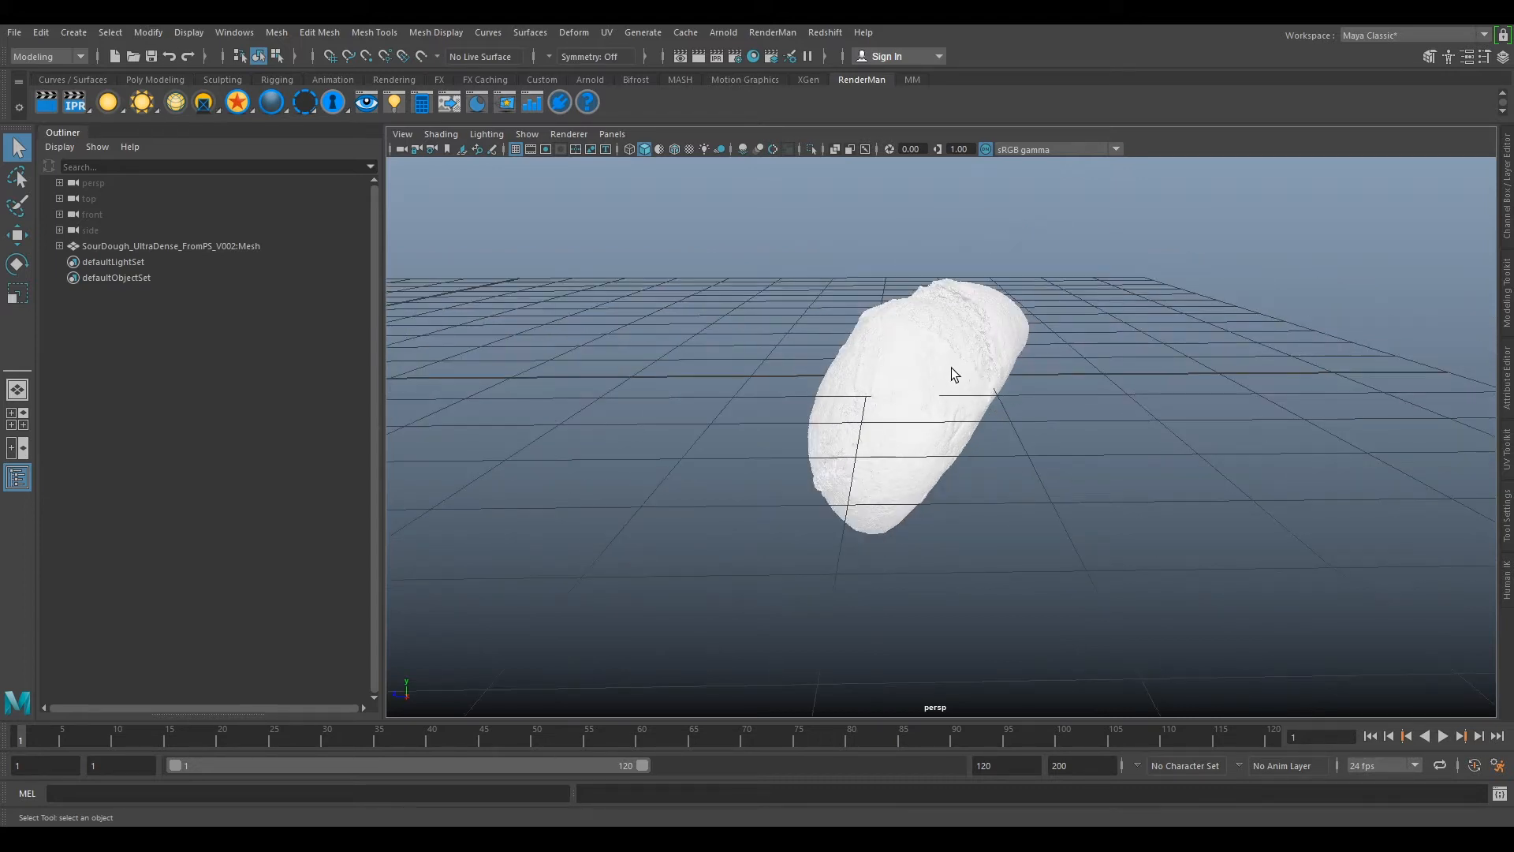
{"action": "scroll", "coordinate": [931, 404], "scroll_direction": "down", "scroll_amount": 2}
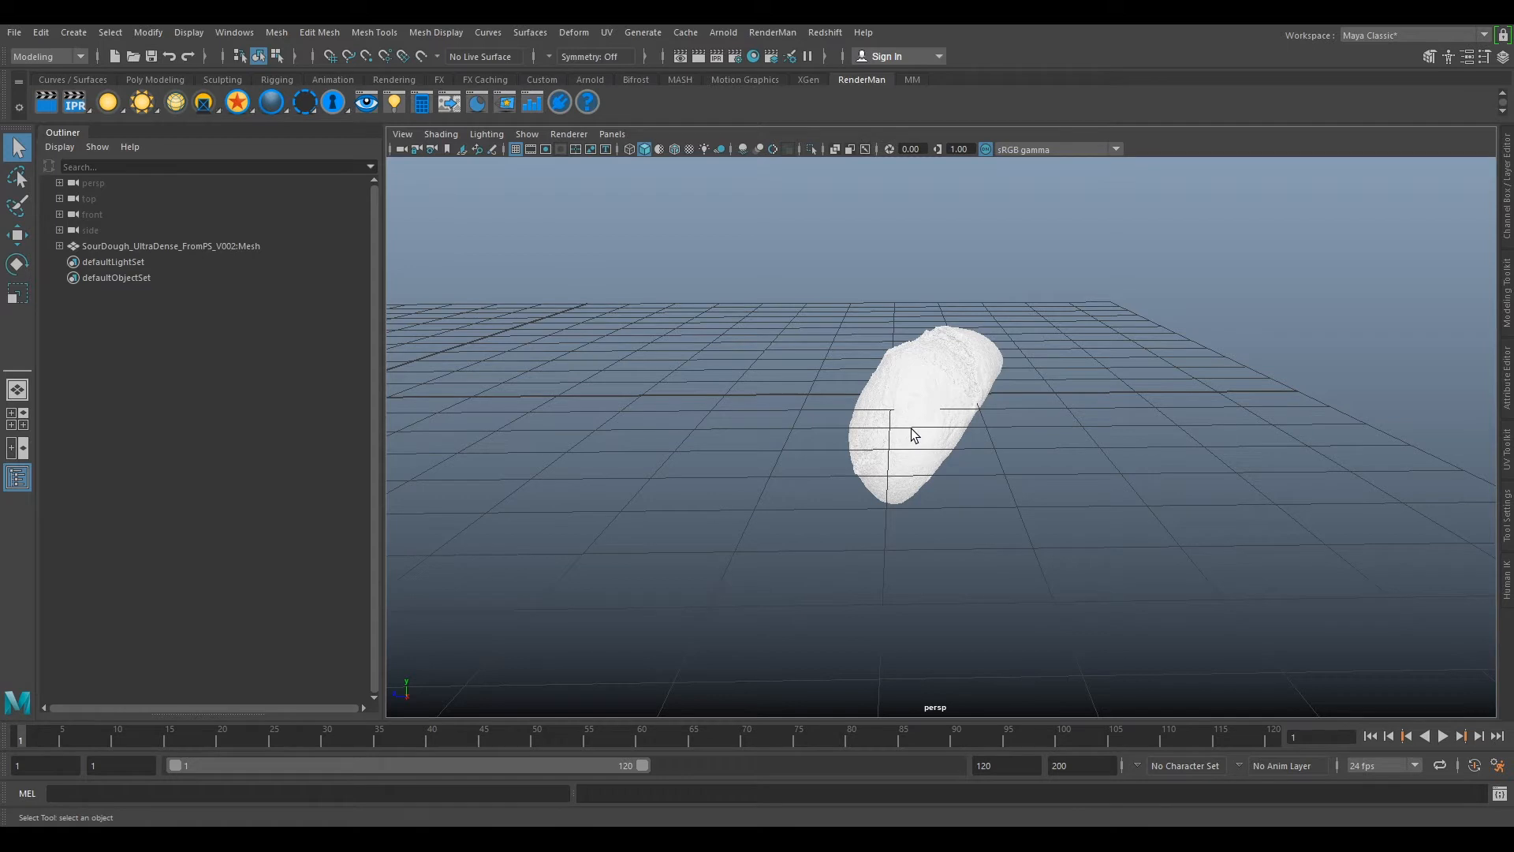
- Create a polygon plane at the origin and scale it uniformly to about 3.9
{"action": "left_click", "coordinate": [159, 243]}
{"action": "scroll", "coordinate": [924, 377], "scroll_direction": "down", "scroll_amount": 2}
{"action": "middle_click_drag", "start_coordinate": [816, 349], "coordinate": [1039, 418], "text": "alt"}
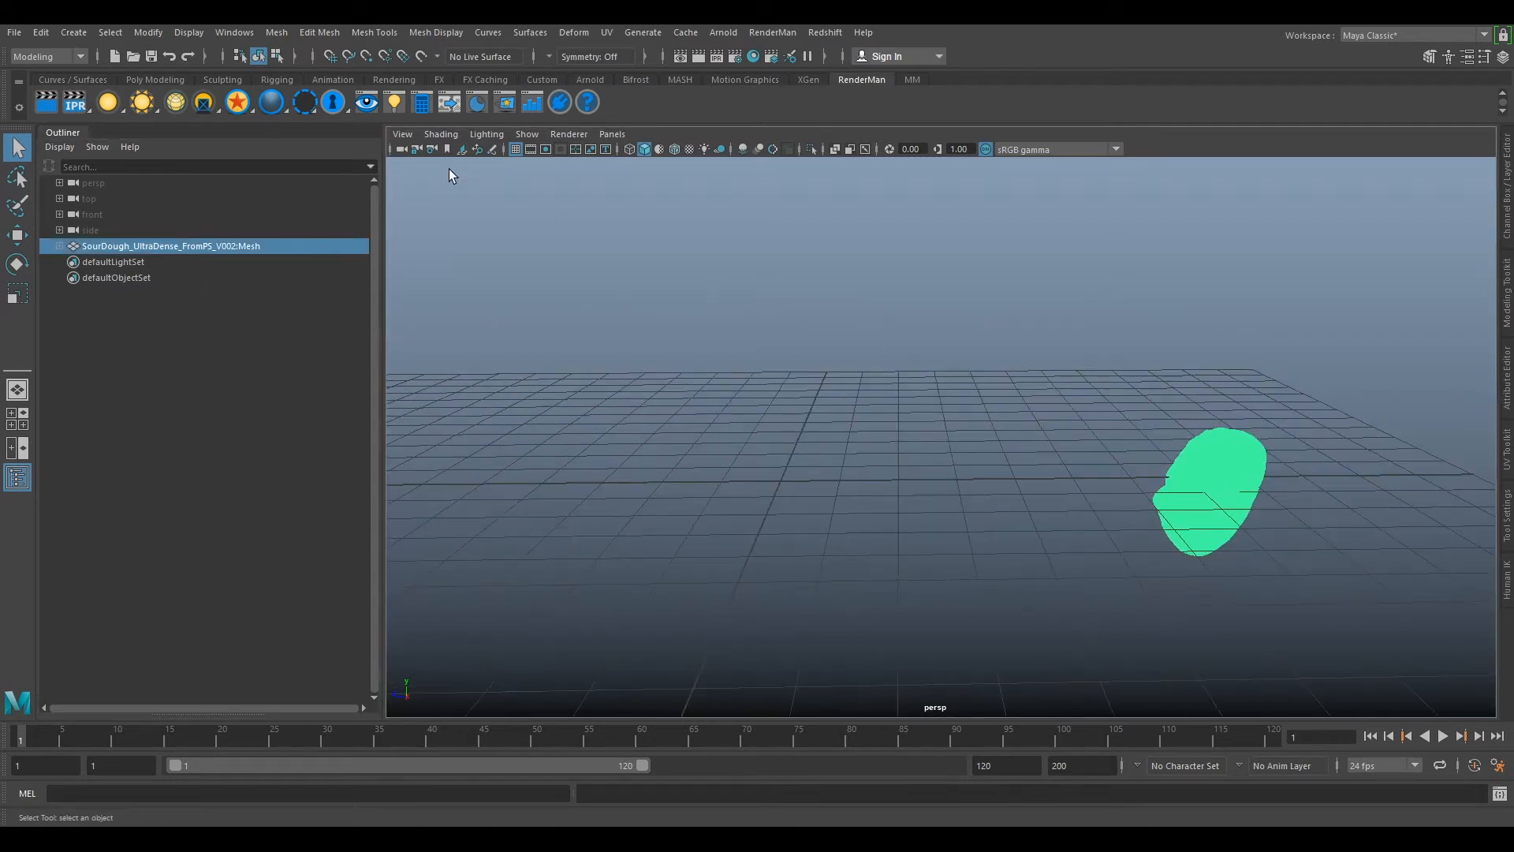
{"action": "left_click", "coordinate": [146, 82]}
{"action": "left_click", "coordinate": [187, 103]}
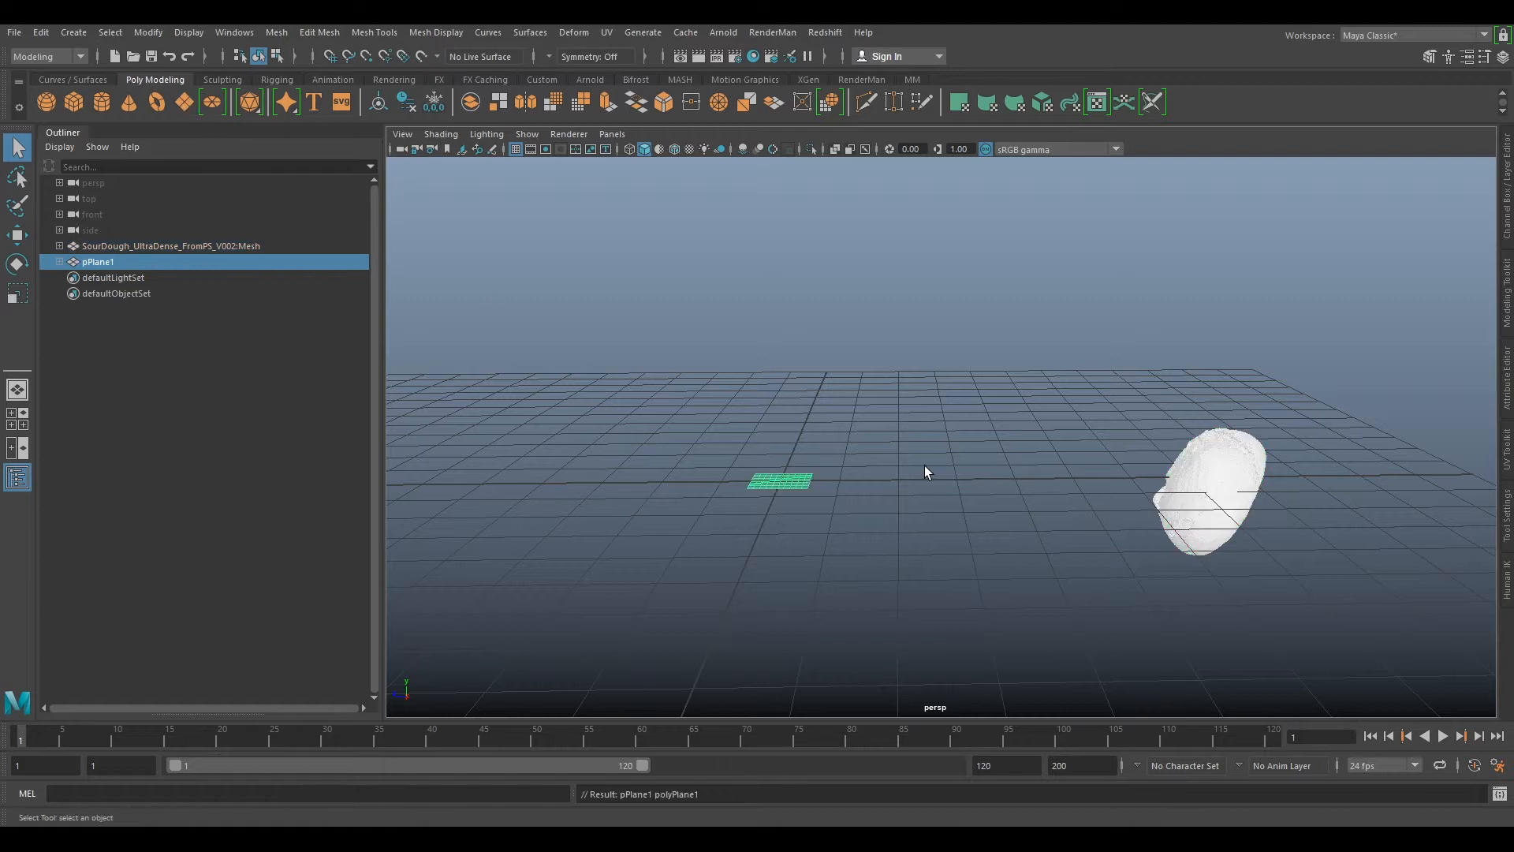
{"action": "scroll", "coordinate": [838, 494], "scroll_direction": "up", "scroll_amount": 4}
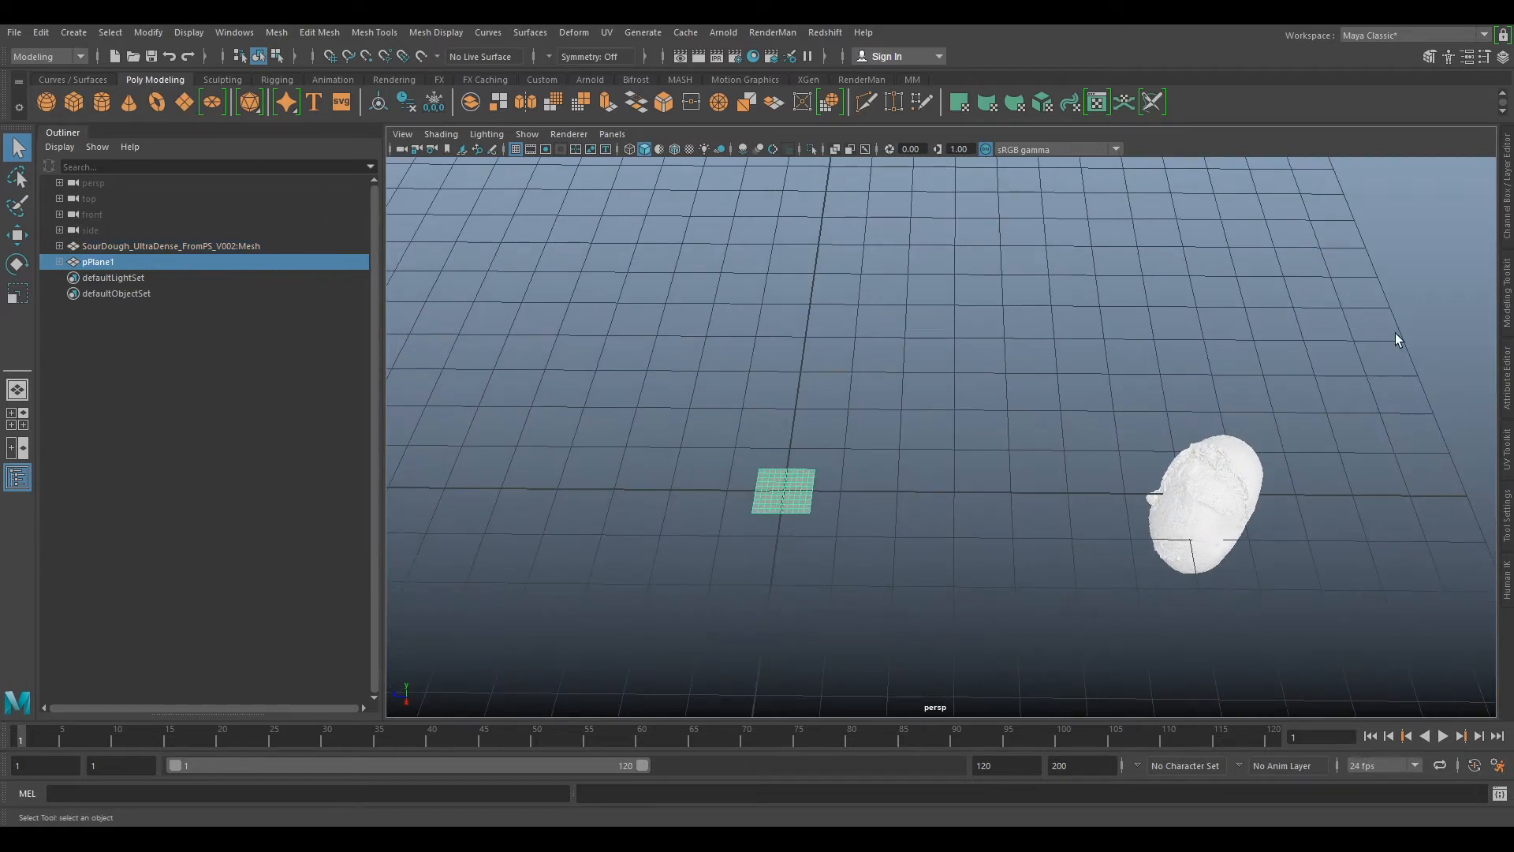
{"action": "key", "text": "r"}
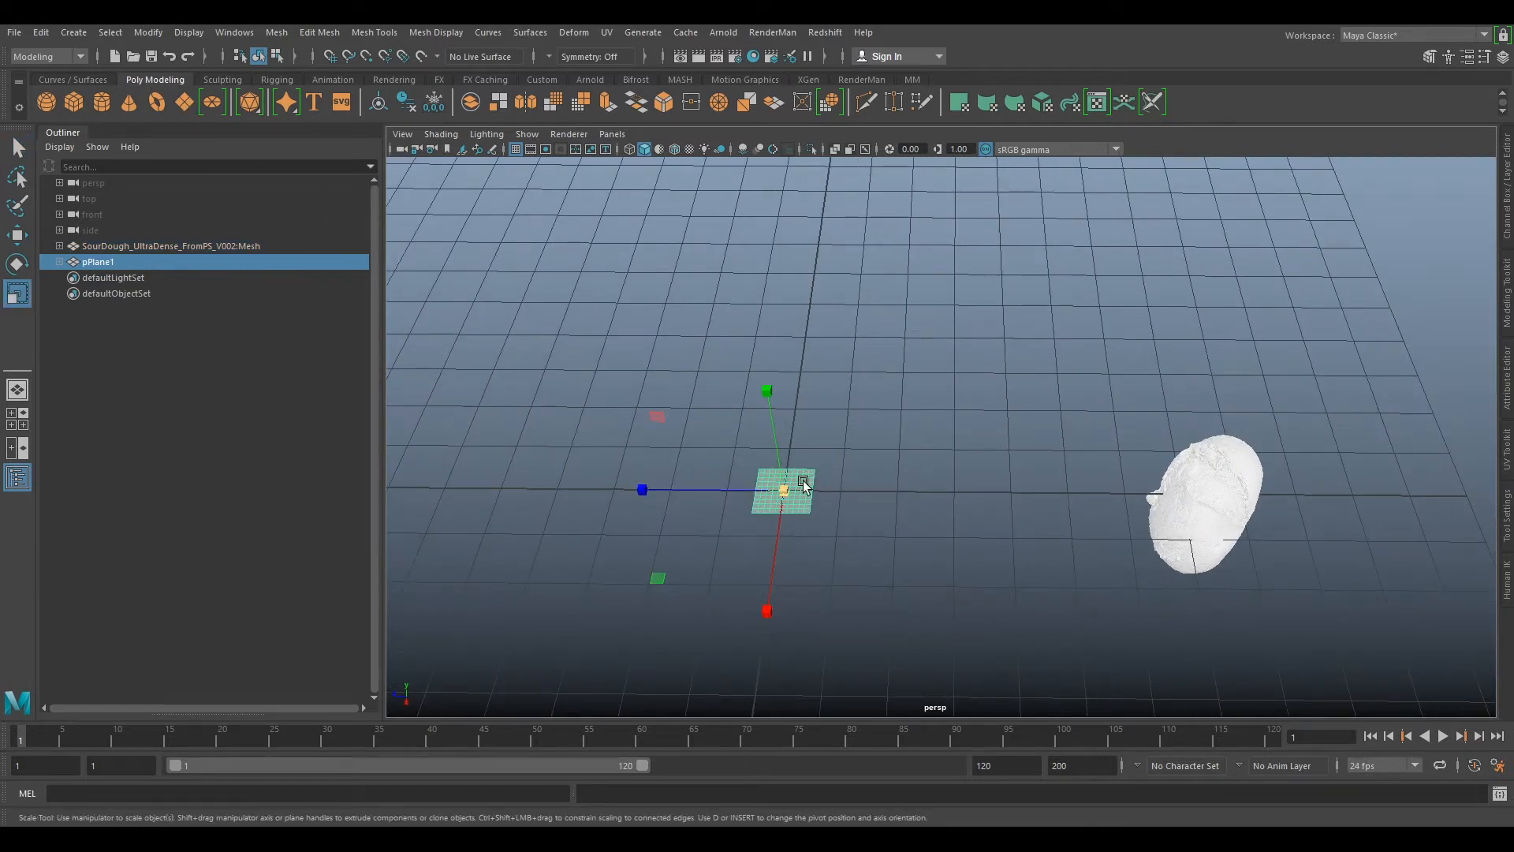
{"action": "left_click_drag", "start_coordinate": [786, 488], "coordinate": [918, 484]}
- Move the plane away from the origin to sit against the underside of the bread
{"action": "left_click_drag", "start_coordinate": [1014, 480], "coordinate": [1000, 452], "text": "alt"}
{"action": "key", "text": "w"}
{"action": "left_click_drag", "start_coordinate": [754, 475], "coordinate": [1081, 449]}
{"action": "scroll", "coordinate": [1081, 450], "scroll_direction": "up", "scroll_amount": 4}
{"action": "mouse_move", "coordinate": [921, 631]}
{"action": "left_mouse_down", "text": "alt"}
{"action": "mouse_move", "coordinate": [929, 576]}
{"action": "mouse_move", "coordinate": [942, 619]}
{"action": "left_mouse_up", "text": "alt"}
{"action": "mouse_move", "coordinate": [958, 470]}
{"action": "left_mouse_down", "text": "alt"}
{"action": "mouse_move", "coordinate": [946, 488]}
{"action": "mouse_move", "coordinate": [985, 466]}
{"action": "left_mouse_up", "text": "alt"}
{"action": "left_click_drag", "start_coordinate": [1162, 318], "coordinate": [1041, 450]}
- Rotate the plane to match the tilt of the bread's flat base, about 50.8 degrees in X
{"action": "key", "text": "e"}
{"action": "left_click_drag", "start_coordinate": [1101, 526], "coordinate": [1090, 403]}
{"action": "mouse_move", "coordinate": [994, 489]}
{"action": "left_mouse_down", "text": "alt"}
{"action": "mouse_move", "coordinate": [1206, 507]}
{"action": "mouse_move", "coordinate": [1089, 467]}
{"action": "mouse_move", "coordinate": [1092, 500]}
{"action": "mouse_move", "coordinate": [1187, 518]}
{"action": "mouse_move", "coordinate": [1028, 471]}
{"action": "mouse_move", "coordinate": [1021, 490]}
{"action": "left_mouse_up", "text": "alt"}
{"action": "left_click_drag", "start_coordinate": [944, 461], "coordinate": [1027, 446]}
{"action": "key", "text": "w"}
{"action": "key", "text": "e"}
{"action": "left_click_drag", "start_coordinate": [1105, 522], "coordinate": [1138, 519]}
{"action": "left_click_drag", "start_coordinate": [1266, 562], "coordinate": [1160, 541], "text": "alt"}
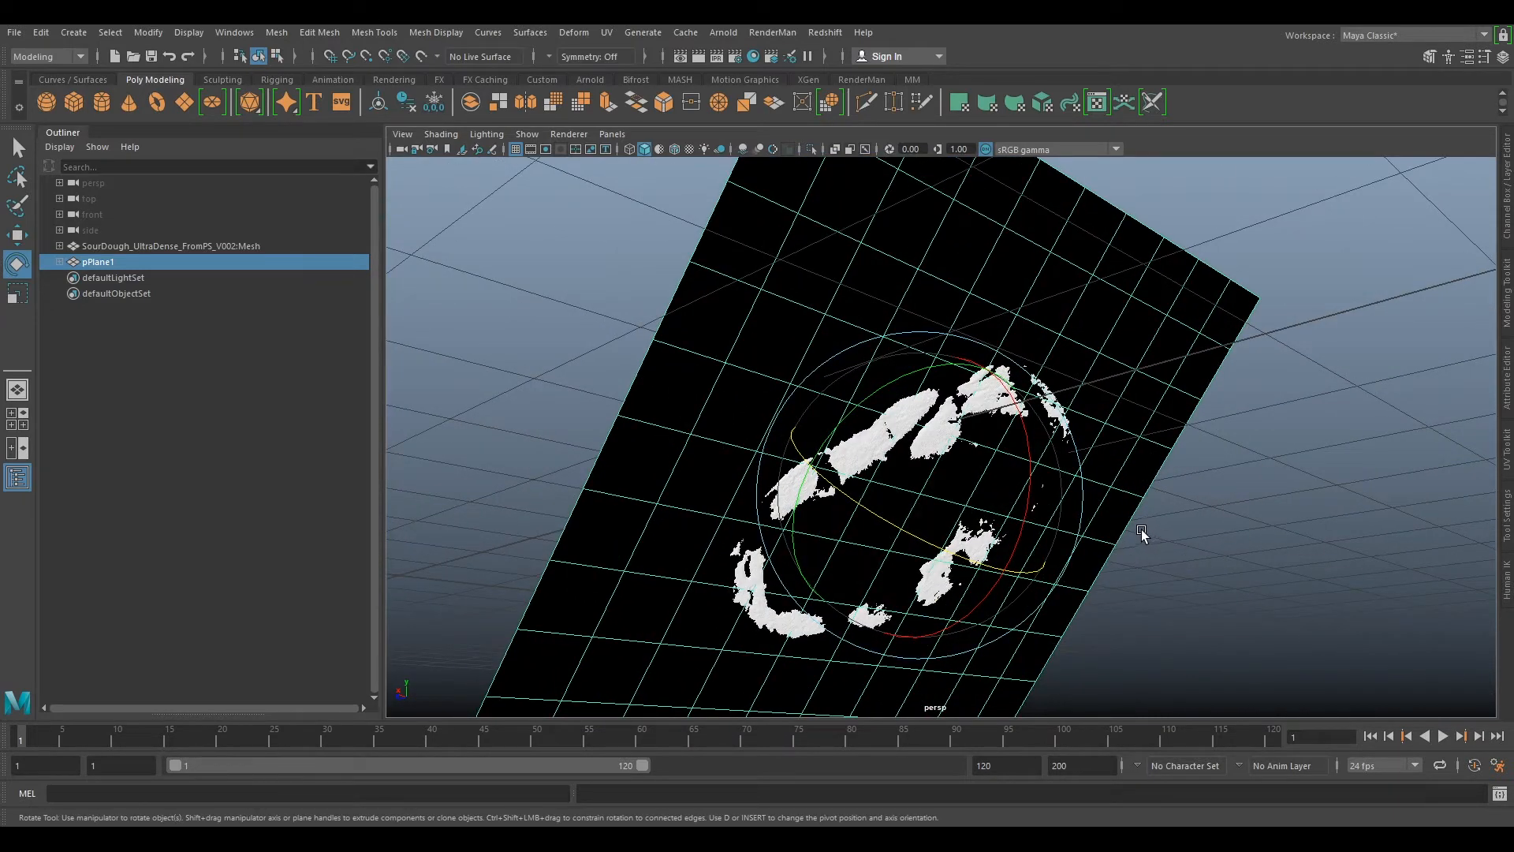
- Set a keyframe on the aligned plane at frame 1
{"action": "key", "text": "s"}
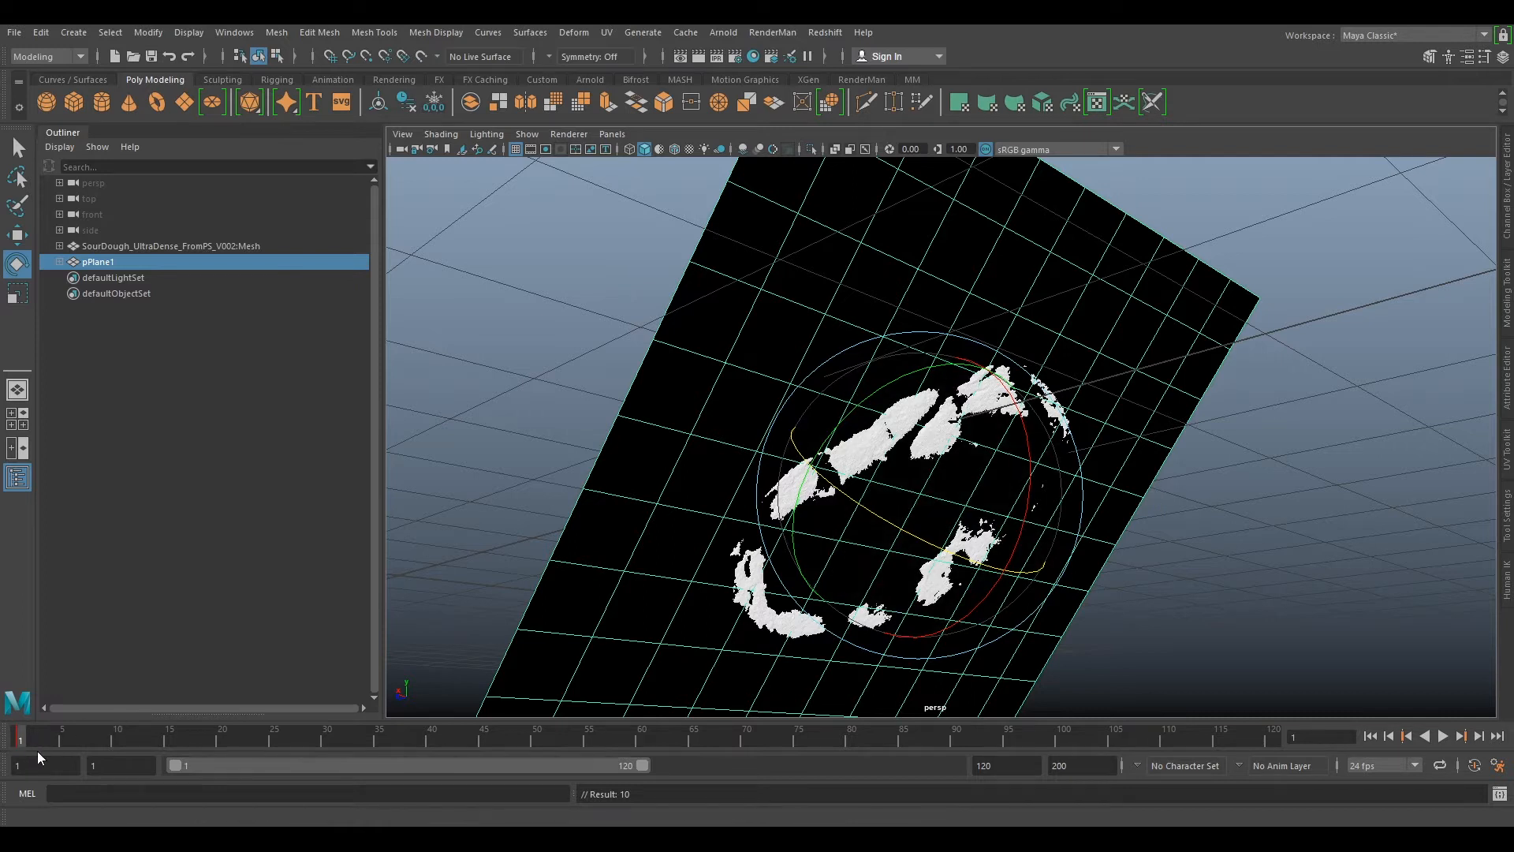
{"action": "scroll", "coordinate": [946, 522], "scroll_direction": "down", "scroll_amount": 5}
{"action": "left_click_drag", "start_coordinate": [968, 527], "coordinate": [1466, 339], "text": "alt"}
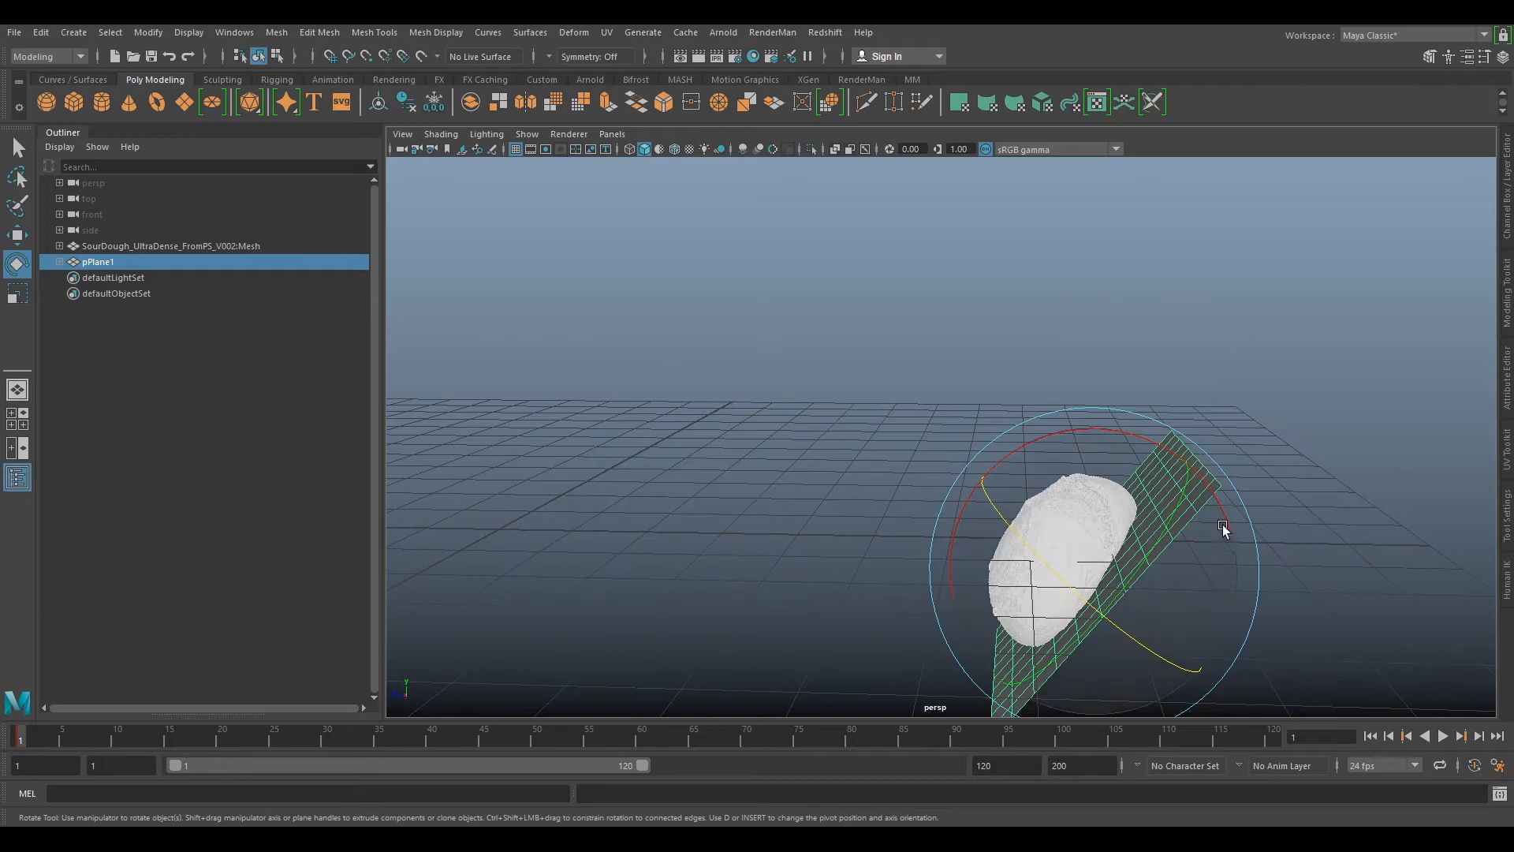
- Show the plane's transform channels and parent the sourdough mesh under the plane
{"action": "left_click", "coordinate": [1506, 230]}
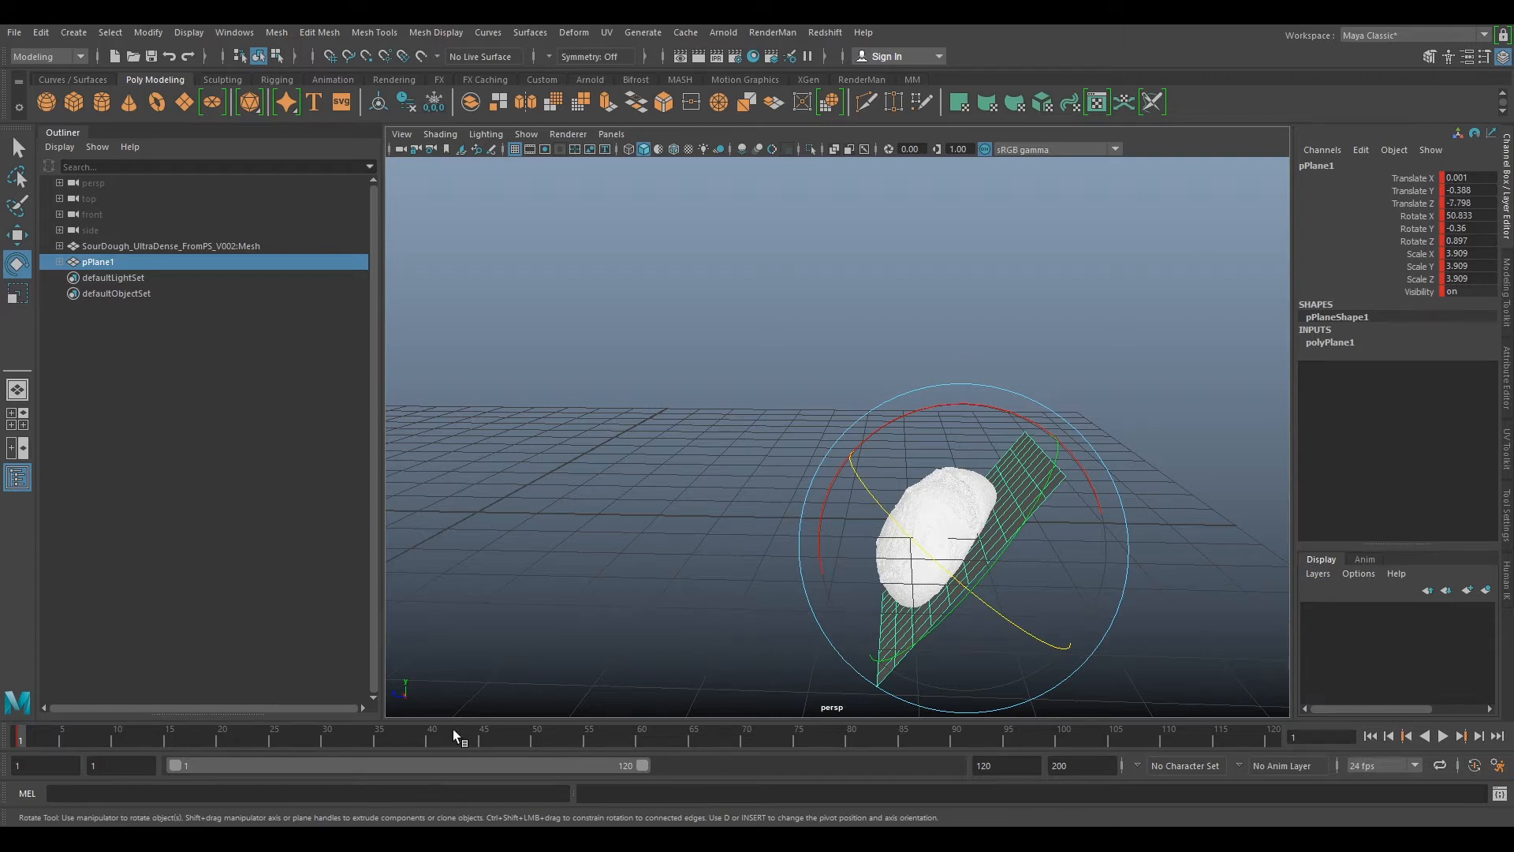
{"action": "left_click", "coordinate": [111, 247]}
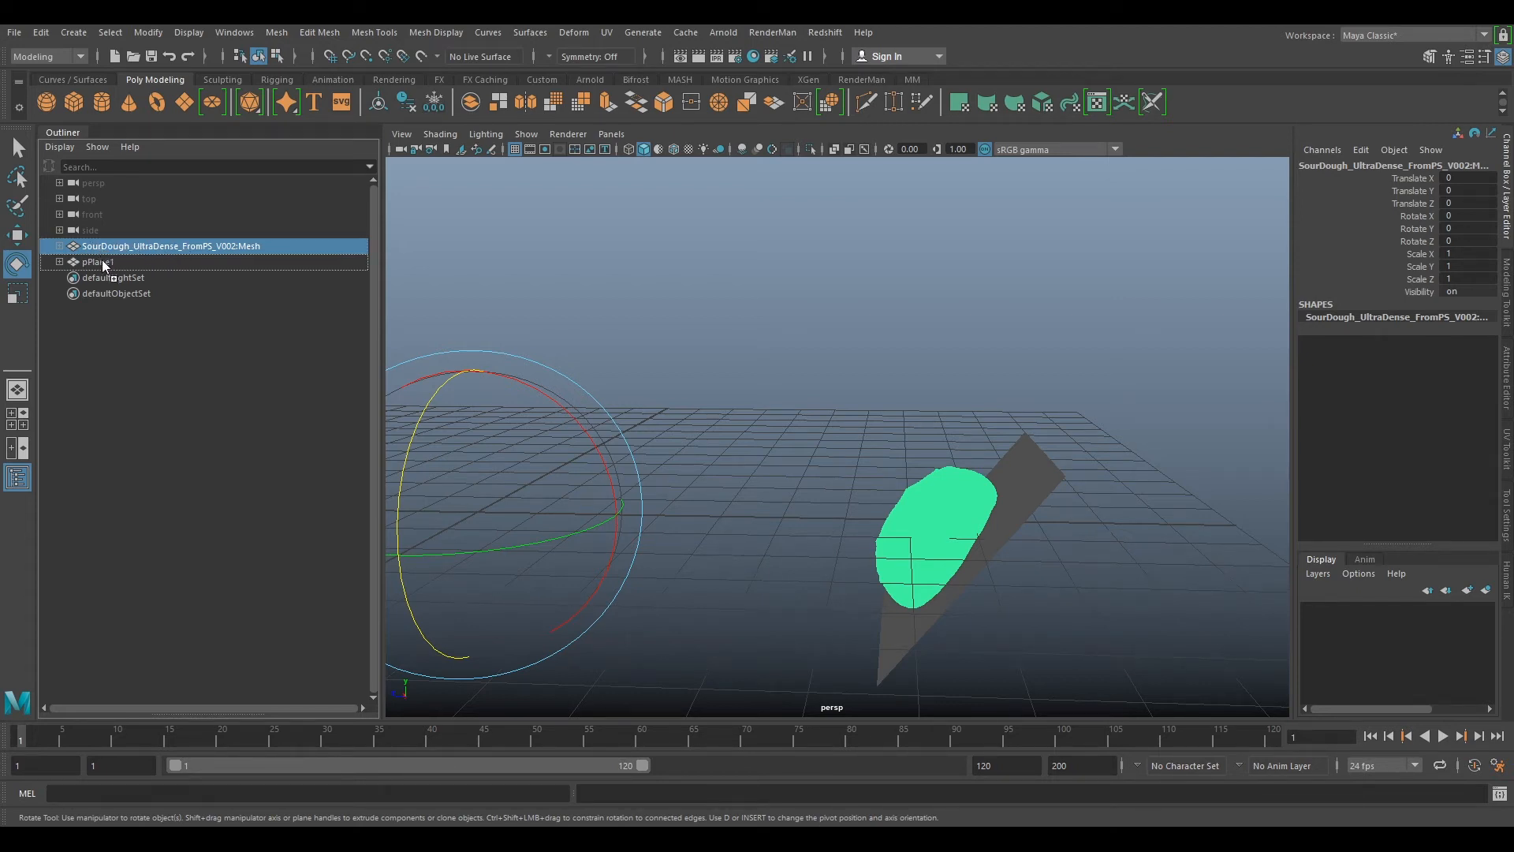
{"action": "middle_click_drag", "start_coordinate": [102, 259], "coordinate": [101, 257]}
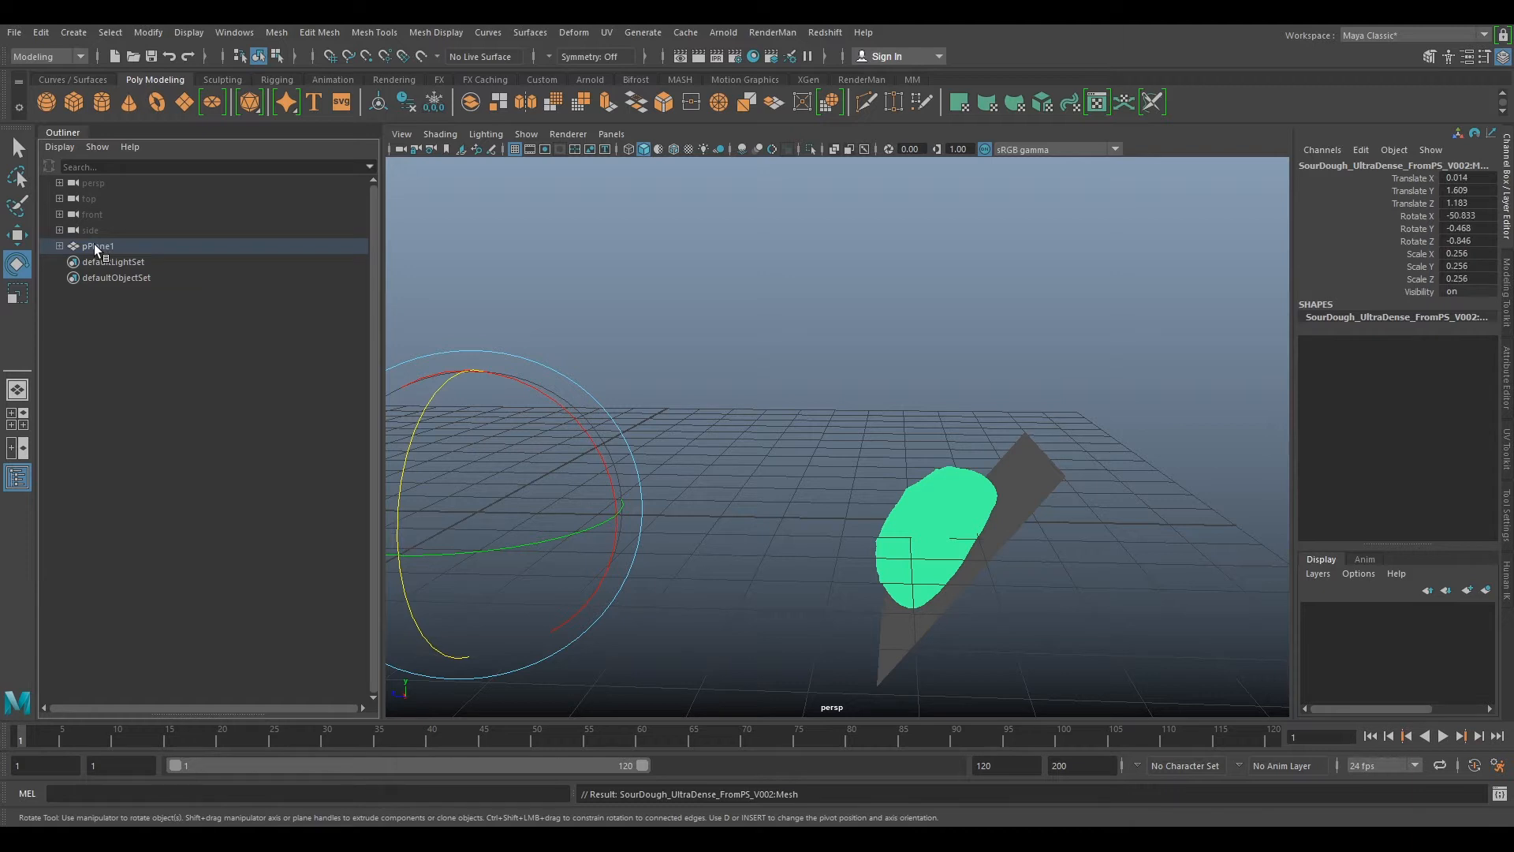
- Select the plane and key its transforms at frame 2
{"action": "left_click", "coordinate": [93, 243]}
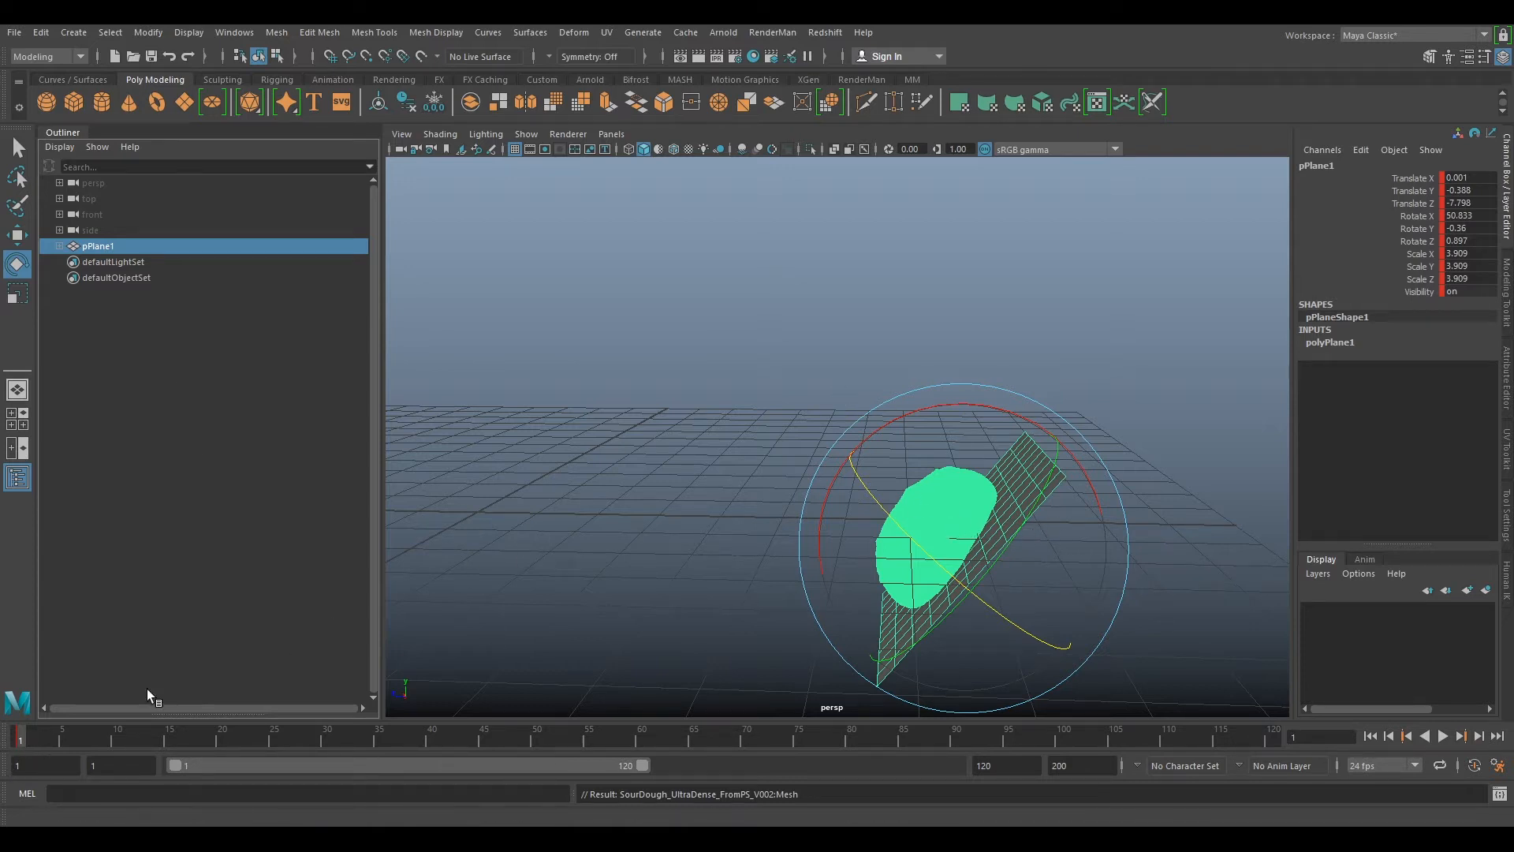
{"action": "left_click", "coordinate": [26, 740]}
{"action": "key", "text": "s"}
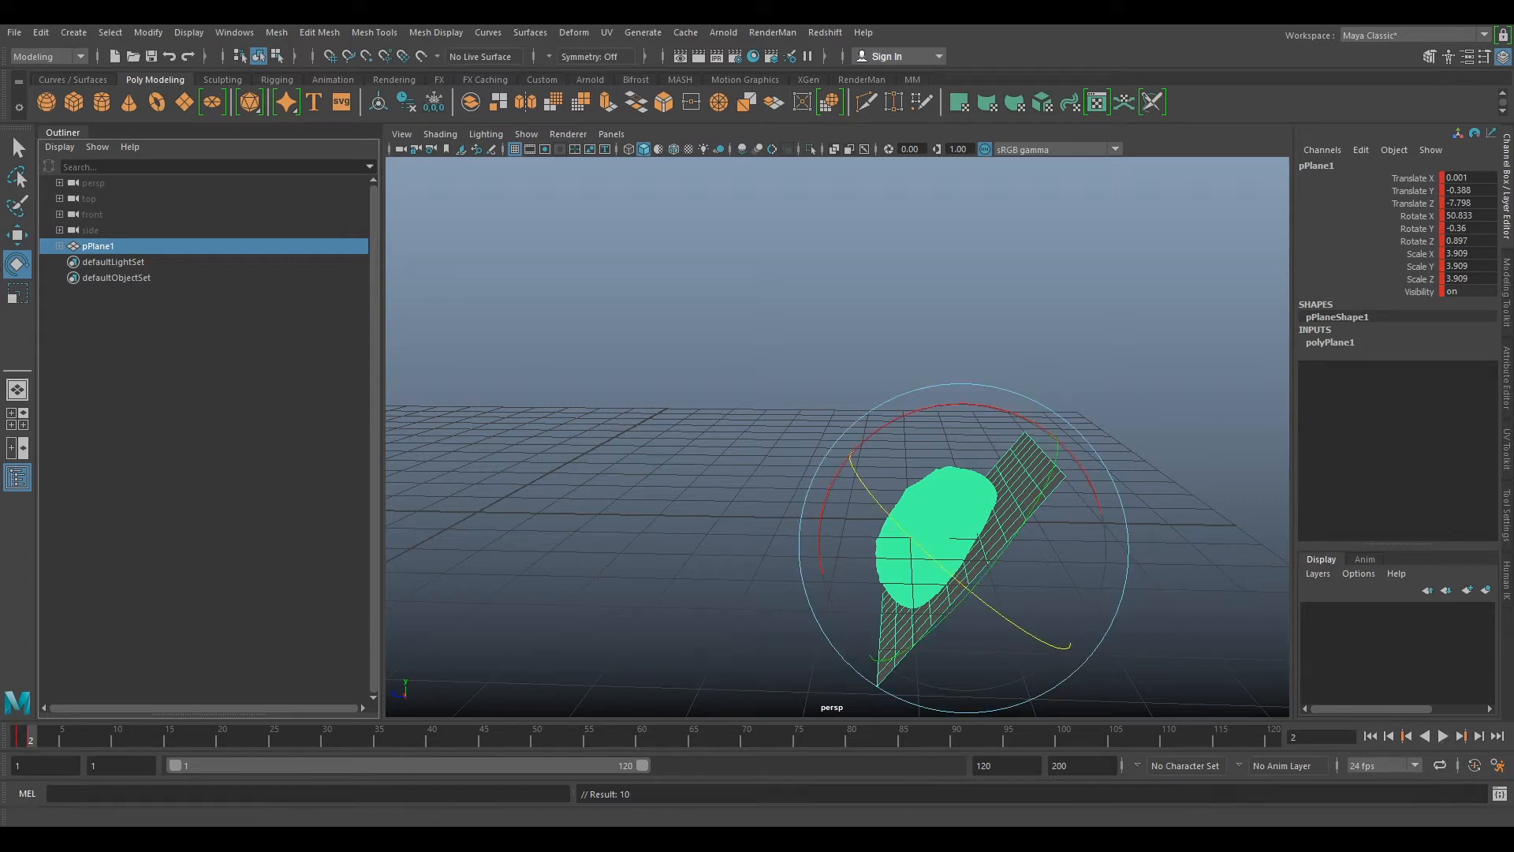
- Set all translate and rotate values of the plane to 0 at frame 2
{"action": "double_click", "coordinate": [1465, 178]}
{"action": "left_click", "coordinate": [1469, 242], "text": "shift"}
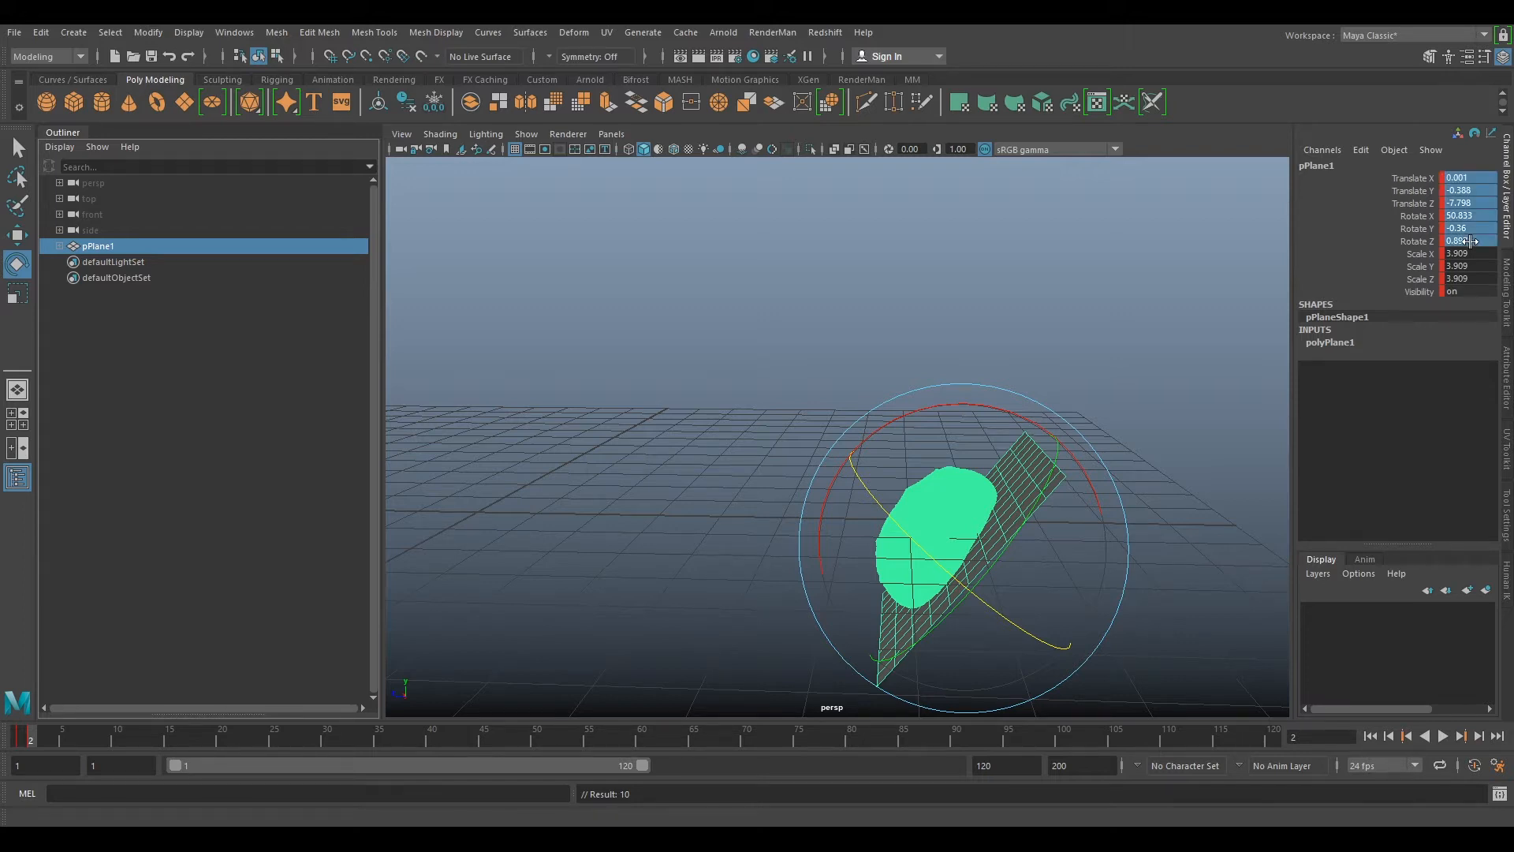
{"action": "type", "text": "0"}
{"action": "key", "text": "Return"}
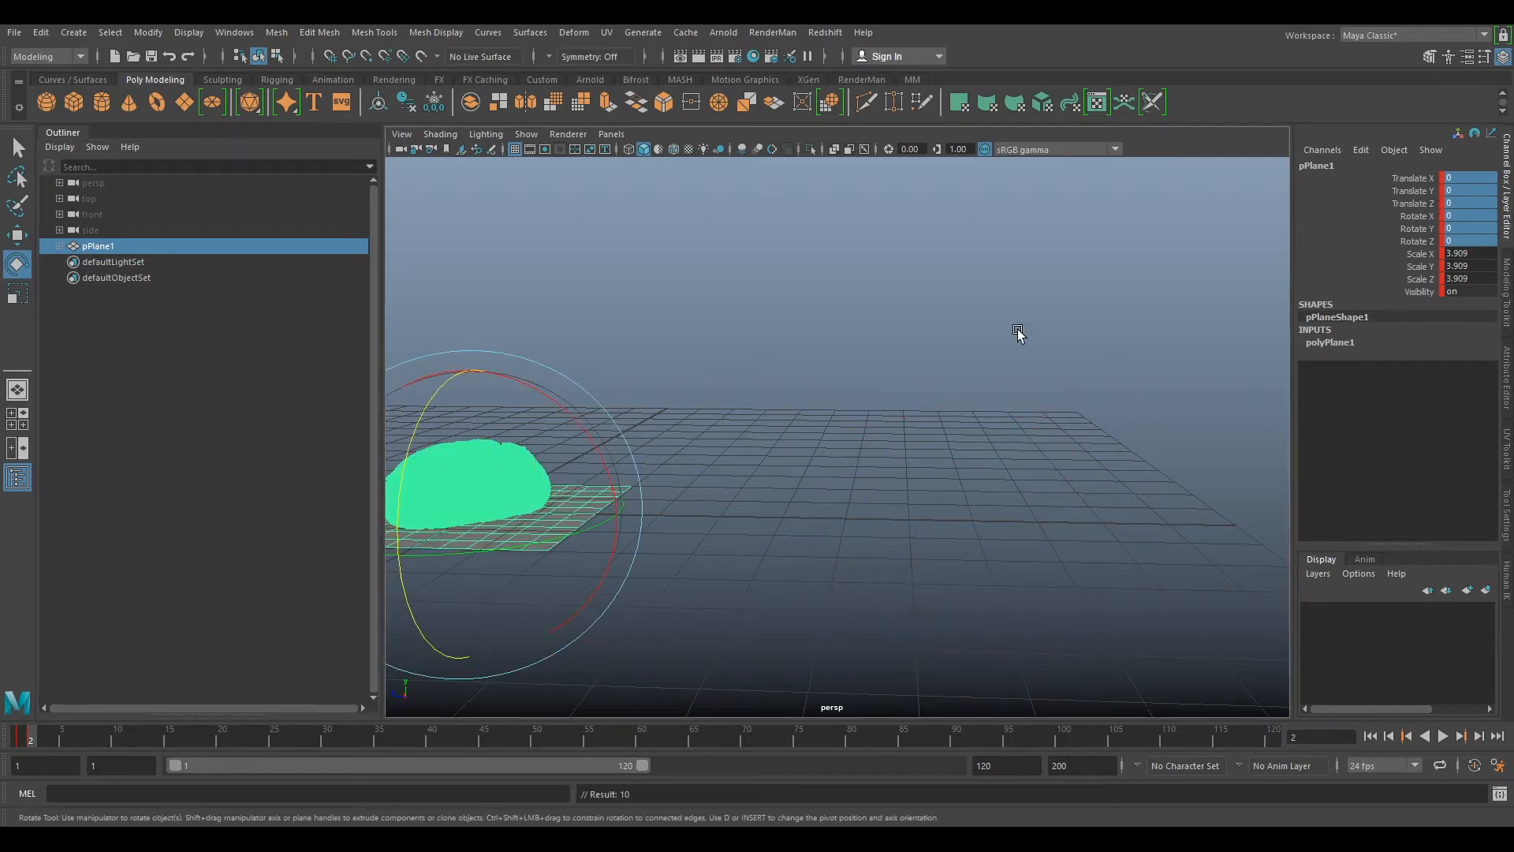
{"action": "key", "text": "f"}
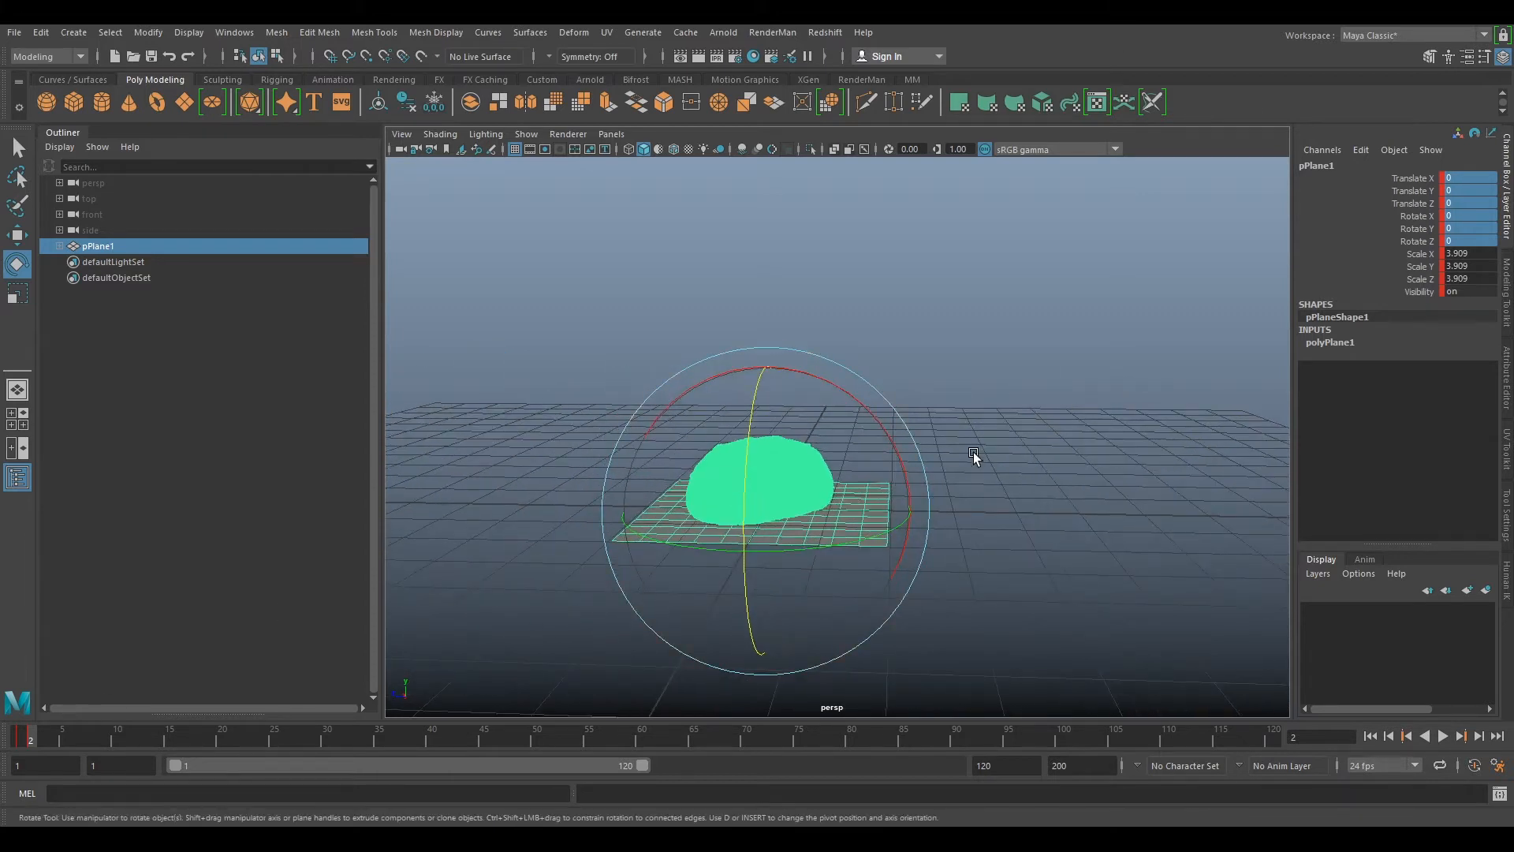
- Deselect everything and compare the bread's original placement at frame 1 with its zeroed placement at frame 2
{"action": "left_click", "coordinate": [959, 521]}
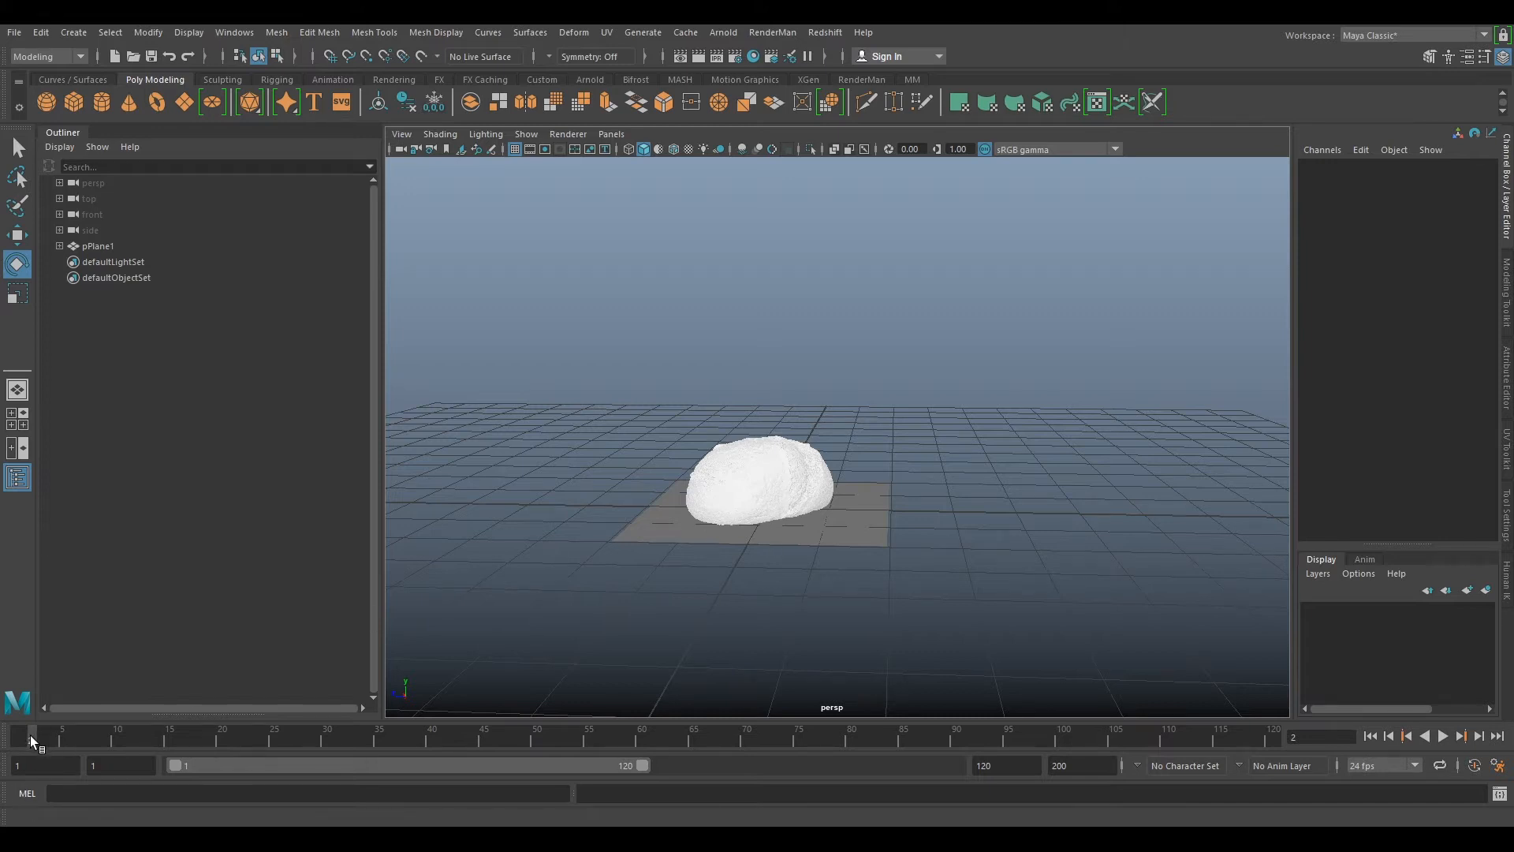
{"action": "key", "text": "alt+v"}
{"action": "key", "text": "alt+v"}
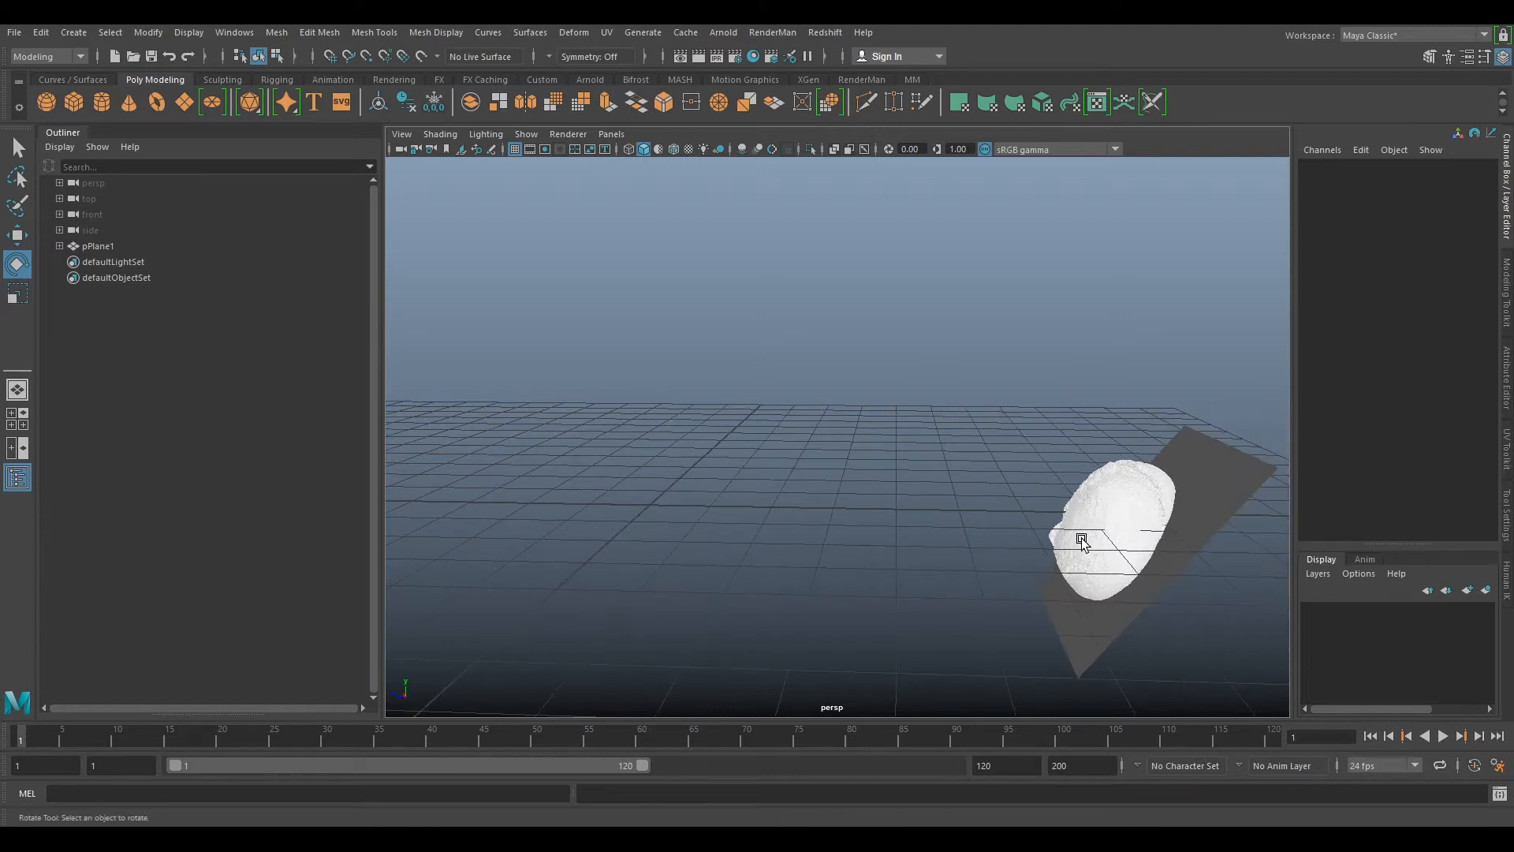
{"action": "left_click", "coordinate": [27, 731]}
- Rotate the plane with the bread about 43 degrees in Y to line the loaf up with the grid axis
{"action": "left_click_drag", "start_coordinate": [888, 484], "coordinate": [1088, 458], "text": "alt"}
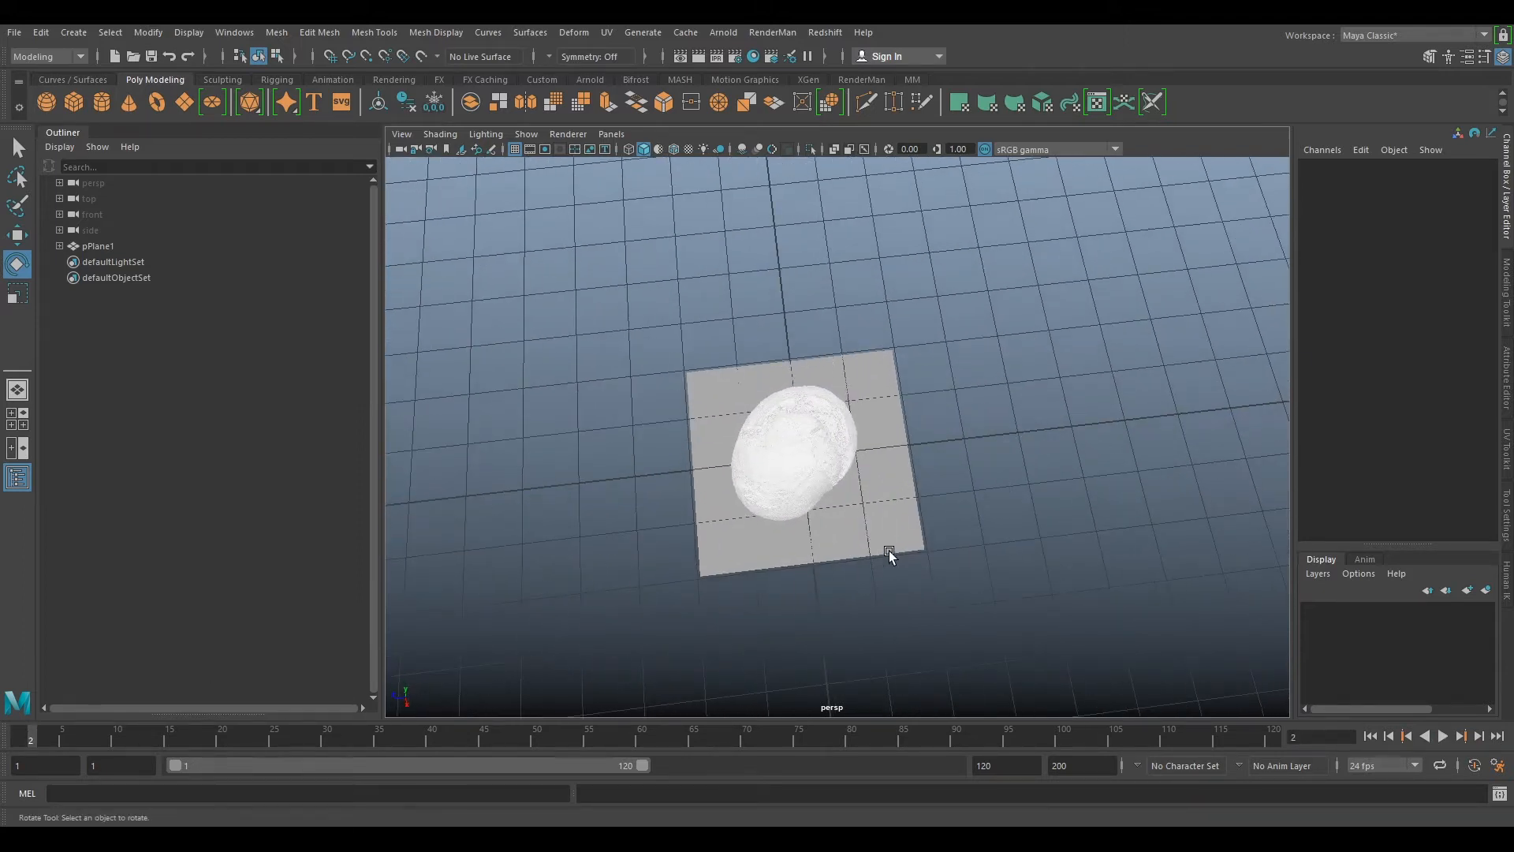
{"action": "left_click", "coordinate": [907, 530]}
{"action": "left_click_drag", "start_coordinate": [1000, 523], "coordinate": [835, 490], "text": "alt"}
{"action": "scroll", "coordinate": [839, 489], "scroll_direction": "up", "scroll_amount": 3}
{"action": "left_click_drag", "start_coordinate": [722, 485], "coordinate": [953, 323]}
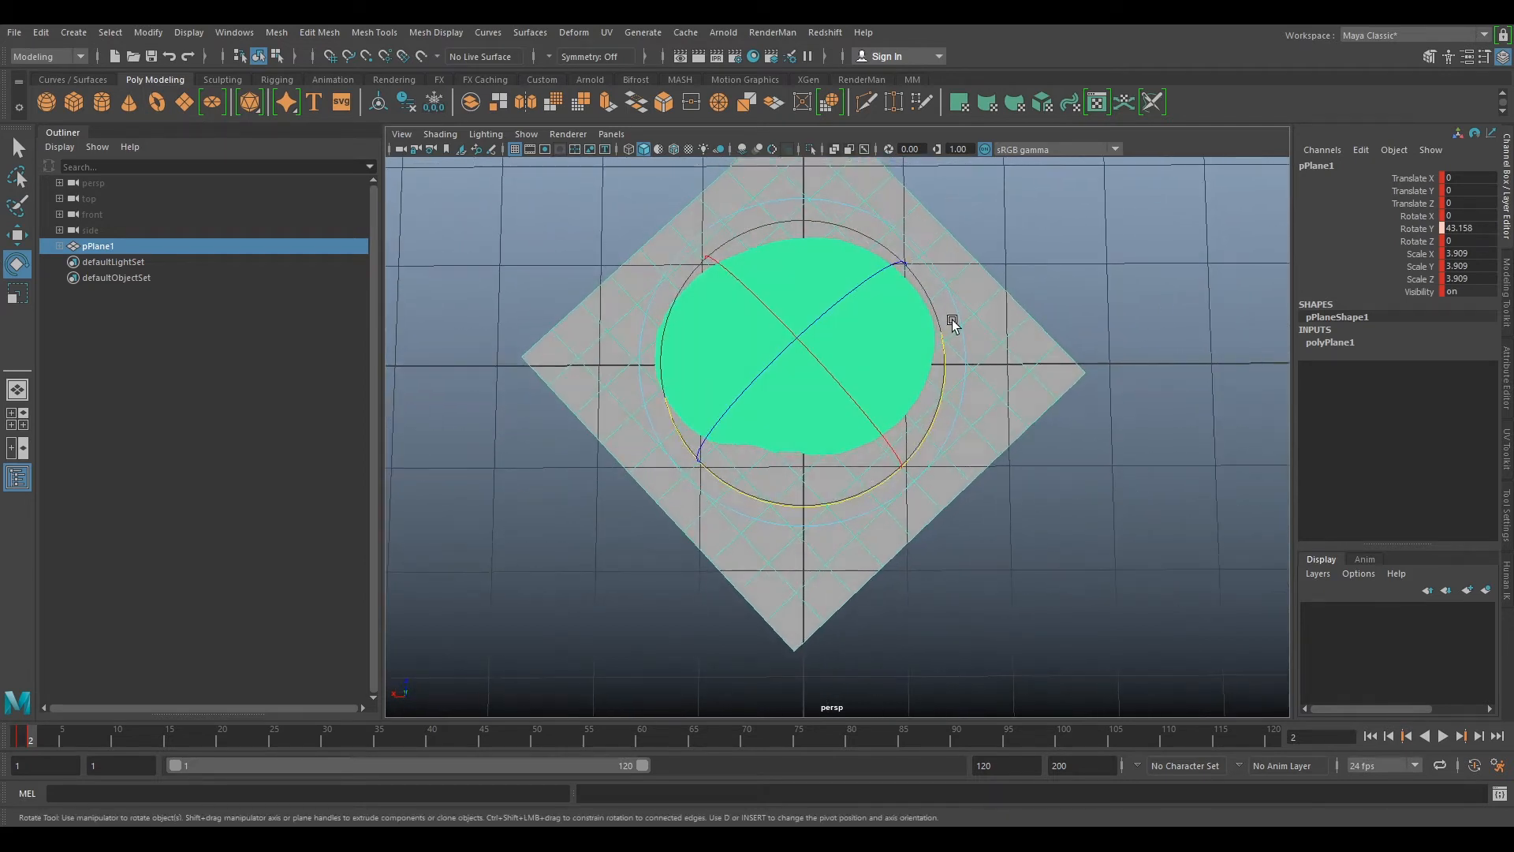
- Fine-tune the plane's Y rotation against the grid and deselect it
{"action": "middle_click_drag", "start_coordinate": [1030, 266], "coordinate": [1061, 338], "text": "alt"}
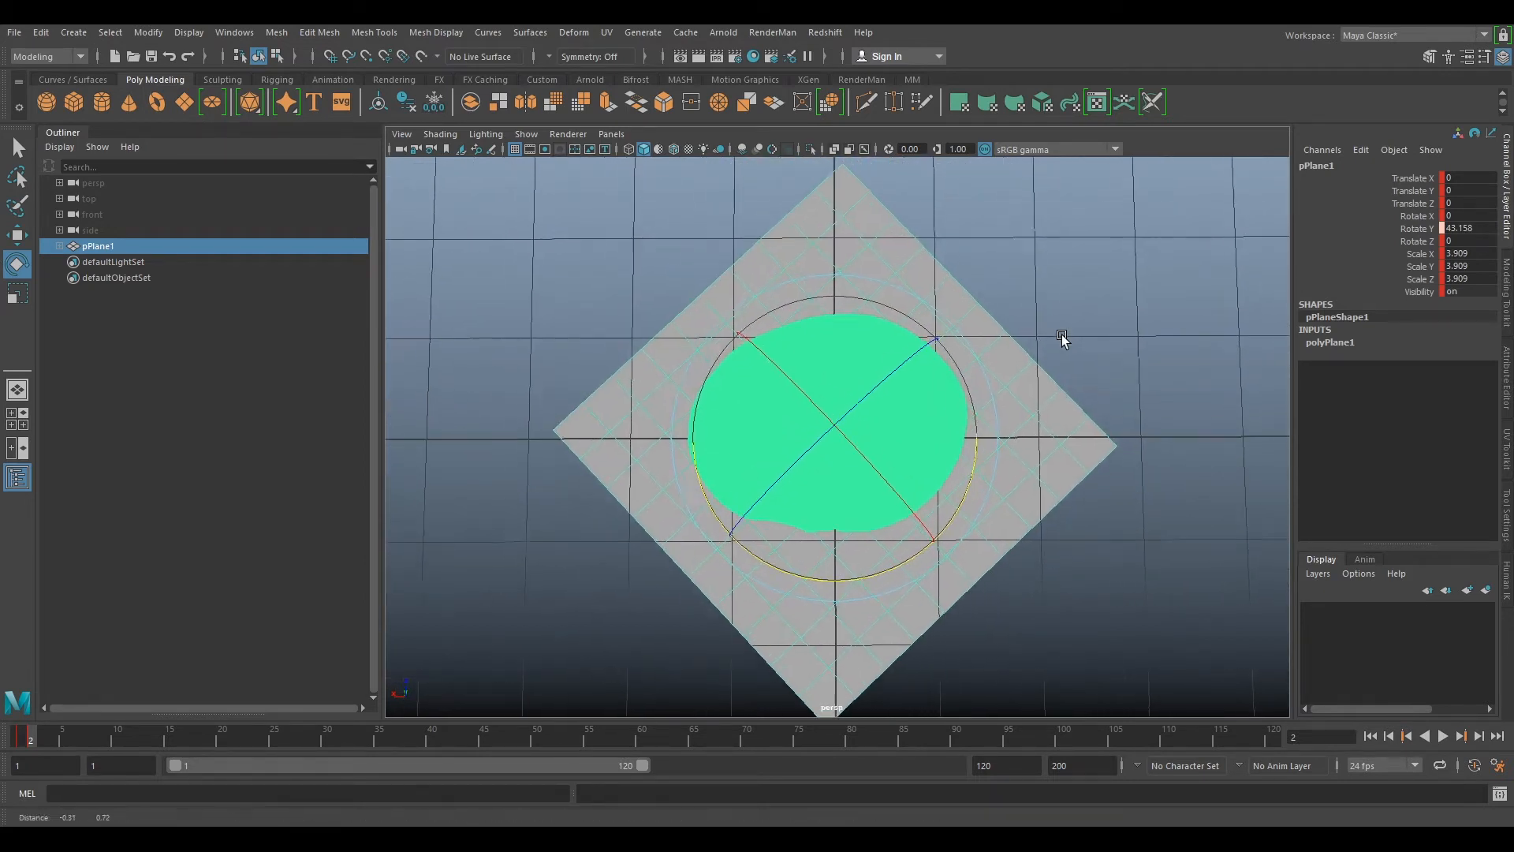
{"action": "scroll", "coordinate": [1061, 337], "scroll_direction": "down", "scroll_amount": 3}
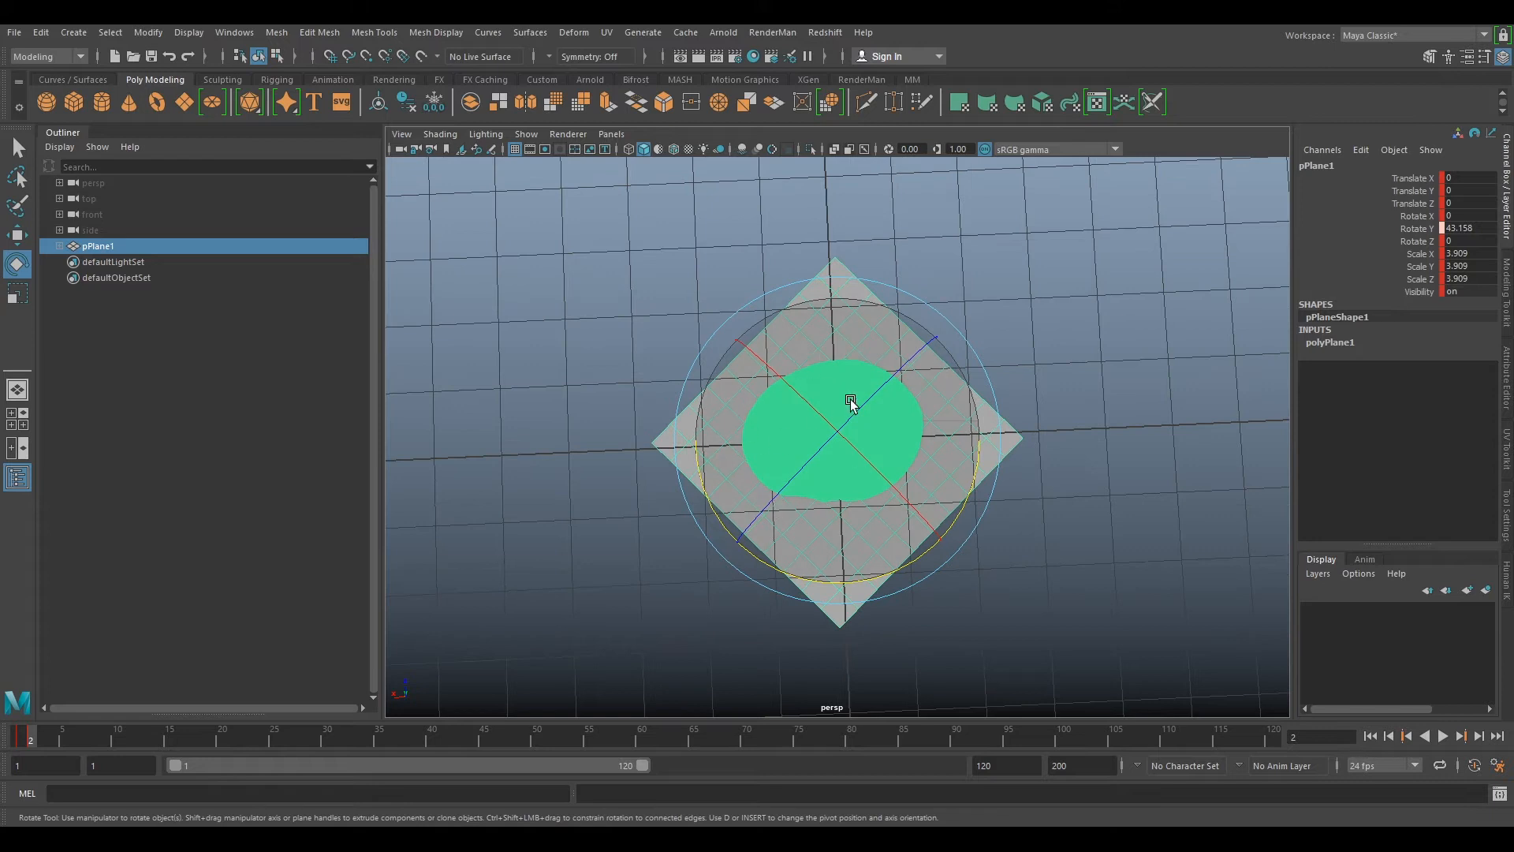
{"action": "left_click_drag", "start_coordinate": [834, 583], "coordinate": [831, 584]}
{"action": "left_click_drag", "start_coordinate": [992, 559], "coordinate": [978, 560], "text": "alt"}
{"action": "left_click_drag", "start_coordinate": [690, 344], "coordinate": [883, 386], "text": "alt"}
{"action": "left_click_drag", "start_coordinate": [1151, 419], "coordinate": [1206, 394], "text": "alt"}
{"action": "left_click", "coordinate": [1210, 392]}
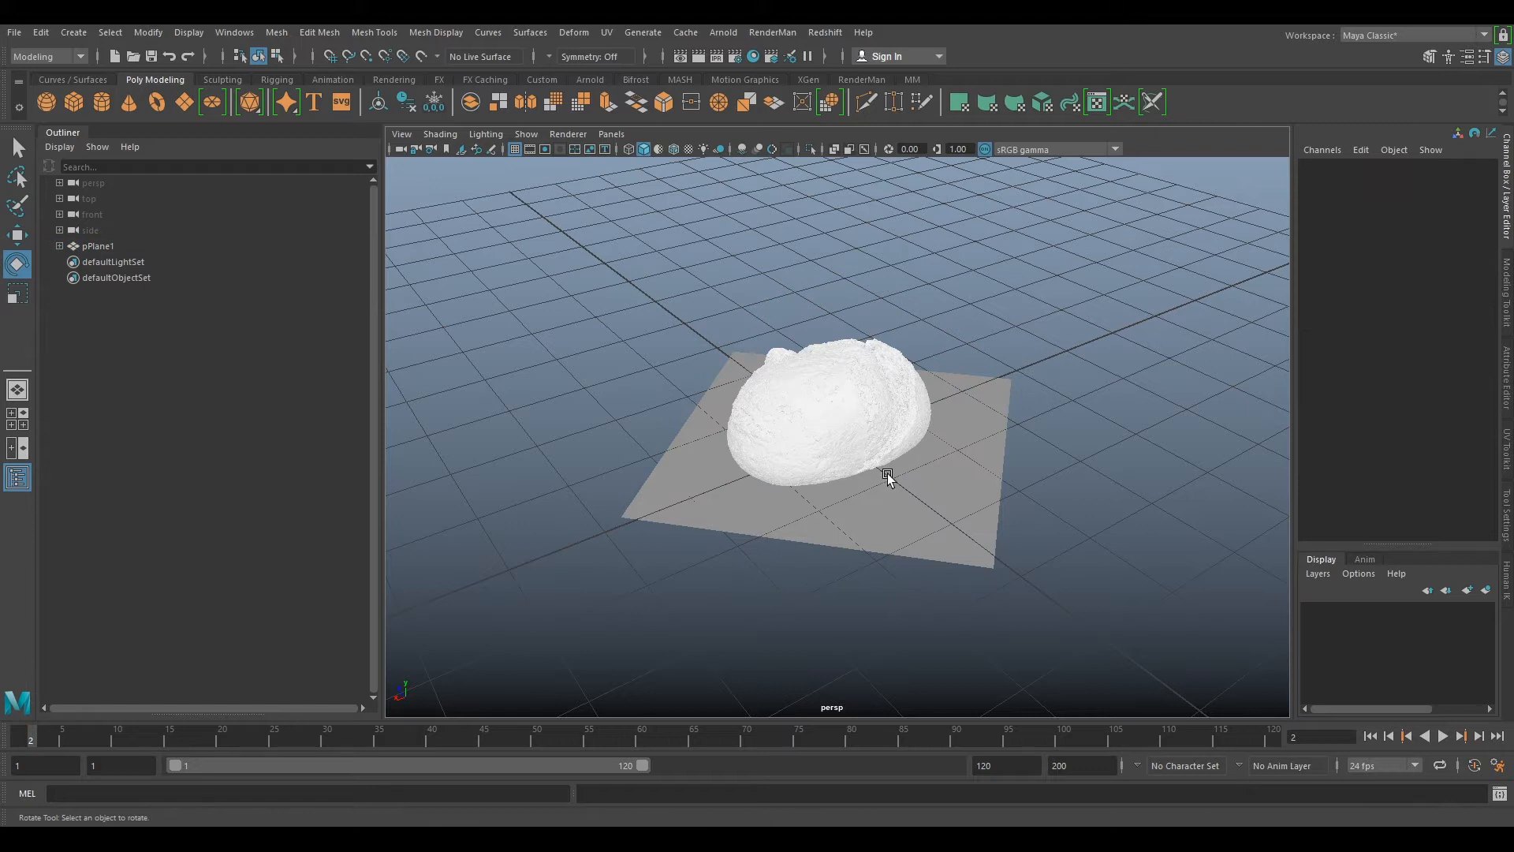
- Create a polygon cube at the origin as a size reference and open its polyCube1 attributes
{"action": "scroll", "coordinate": [863, 414], "scroll_direction": "down", "scroll_amount": 4}
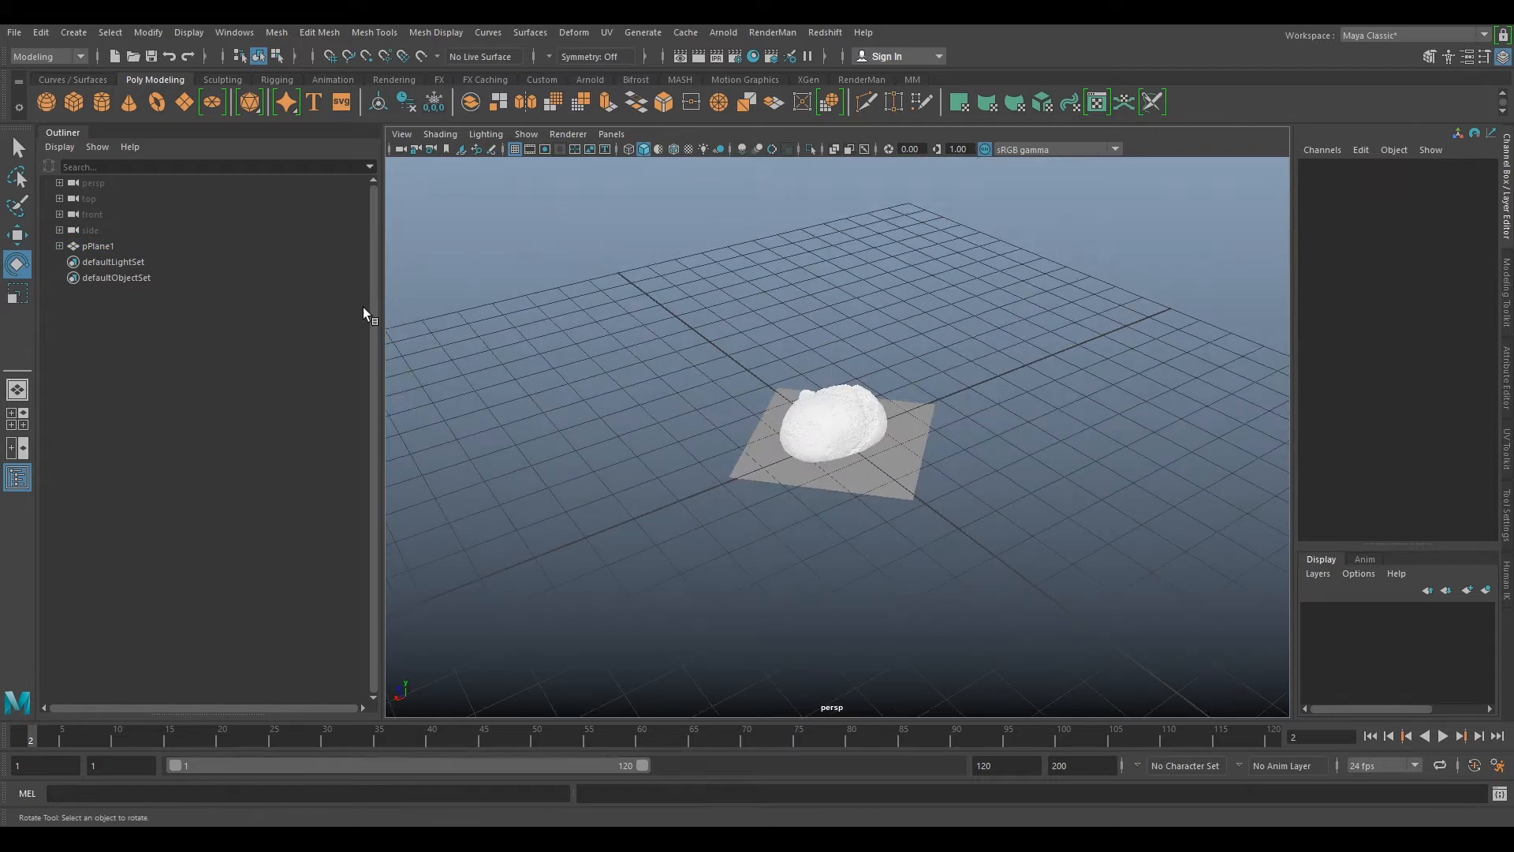
{"action": "left_click", "coordinate": [73, 101]}
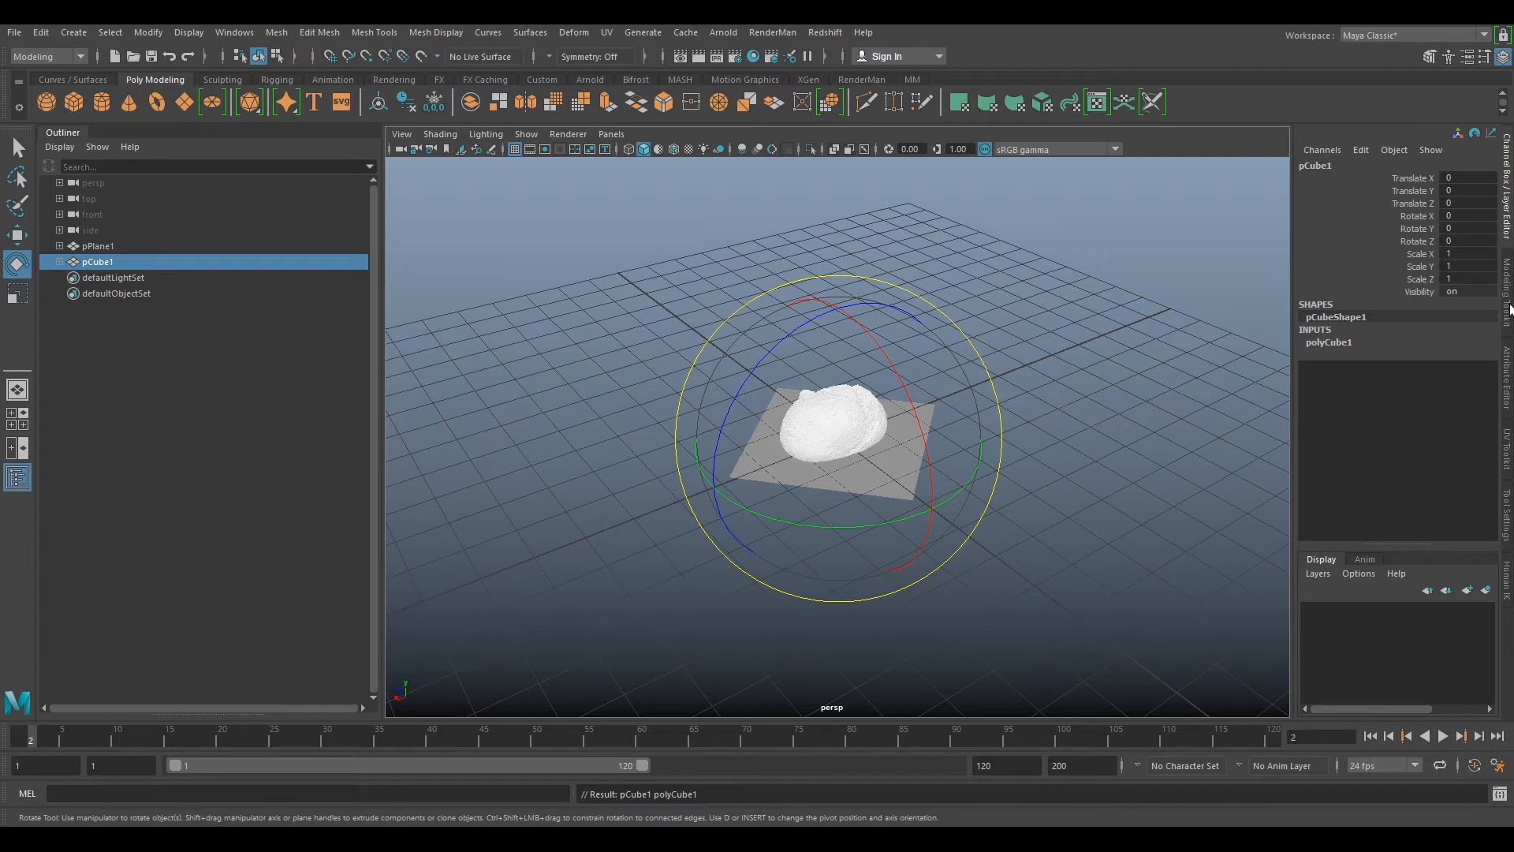
{"action": "left_click", "coordinate": [1509, 370]}
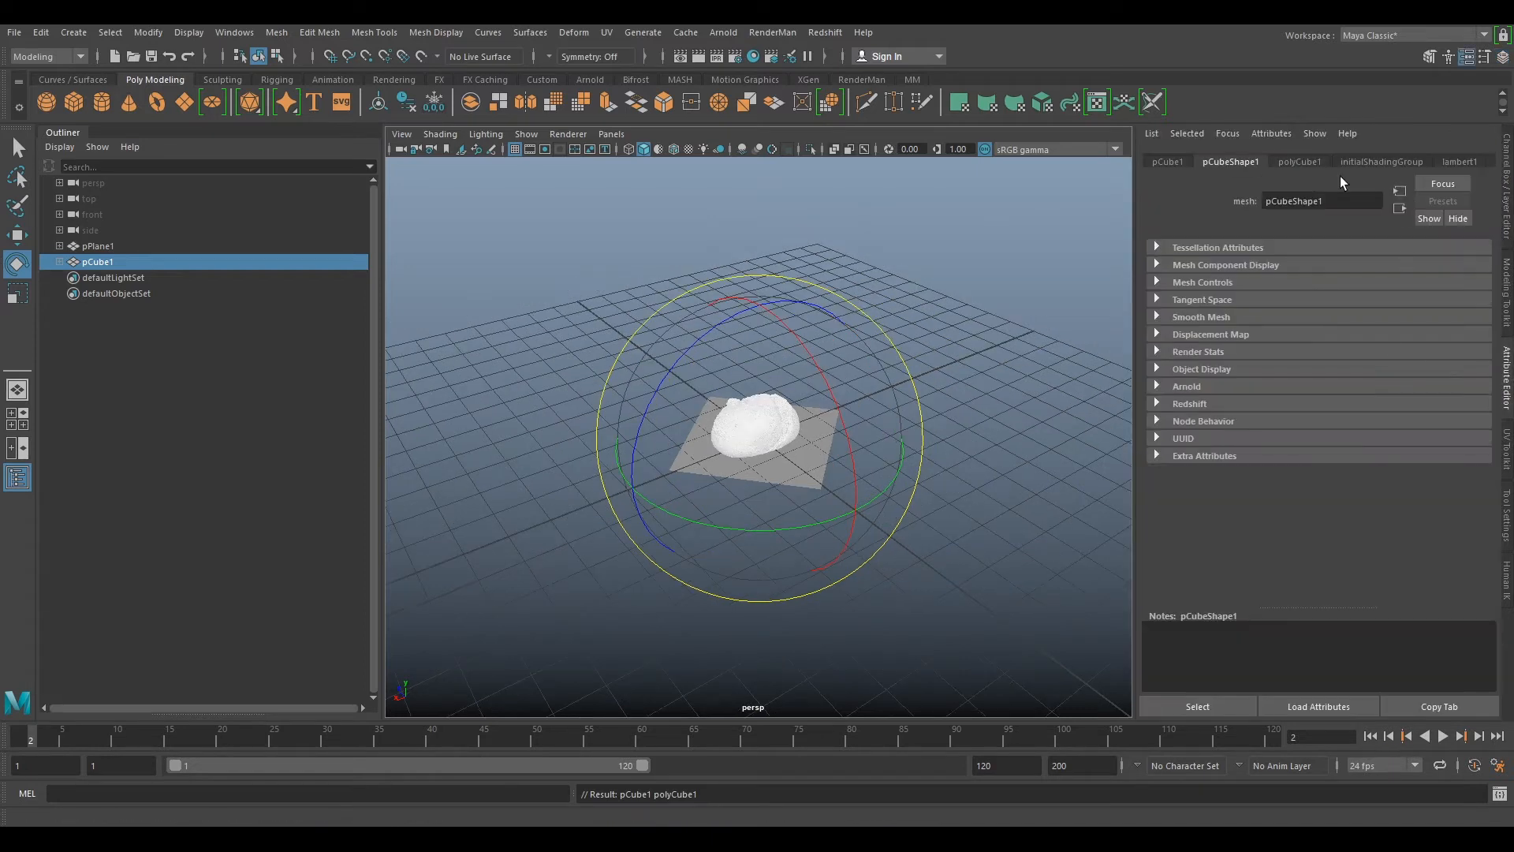
{"action": "left_click", "coordinate": [1288, 163]}
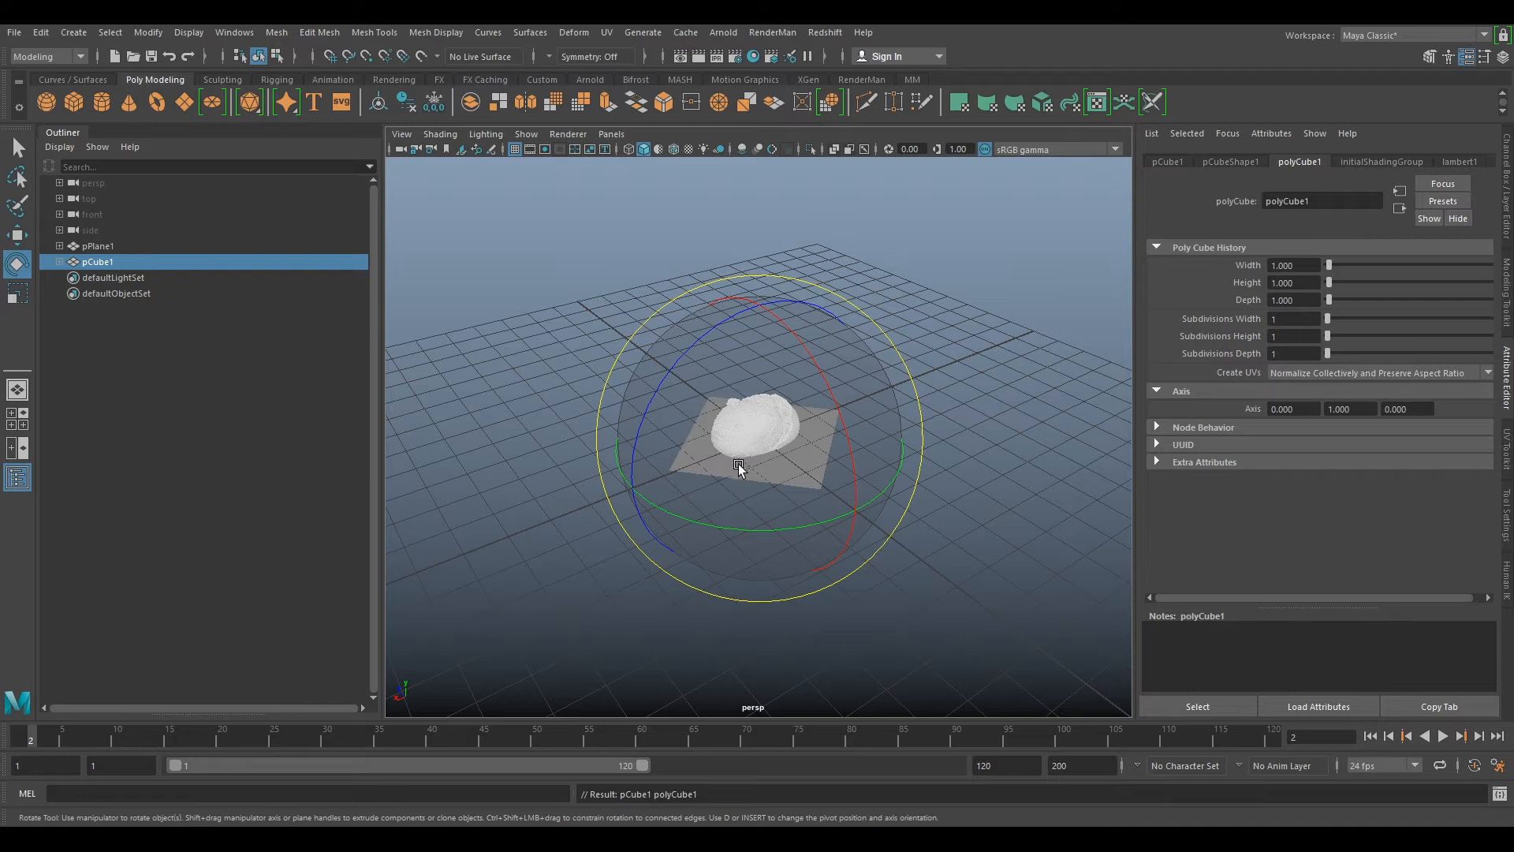
{"action": "left_click_drag", "start_coordinate": [975, 471], "coordinate": [882, 459], "text": "alt"}
{"action": "scroll", "coordinate": [796, 439], "scroll_direction": "up", "scroll_amount": 5}
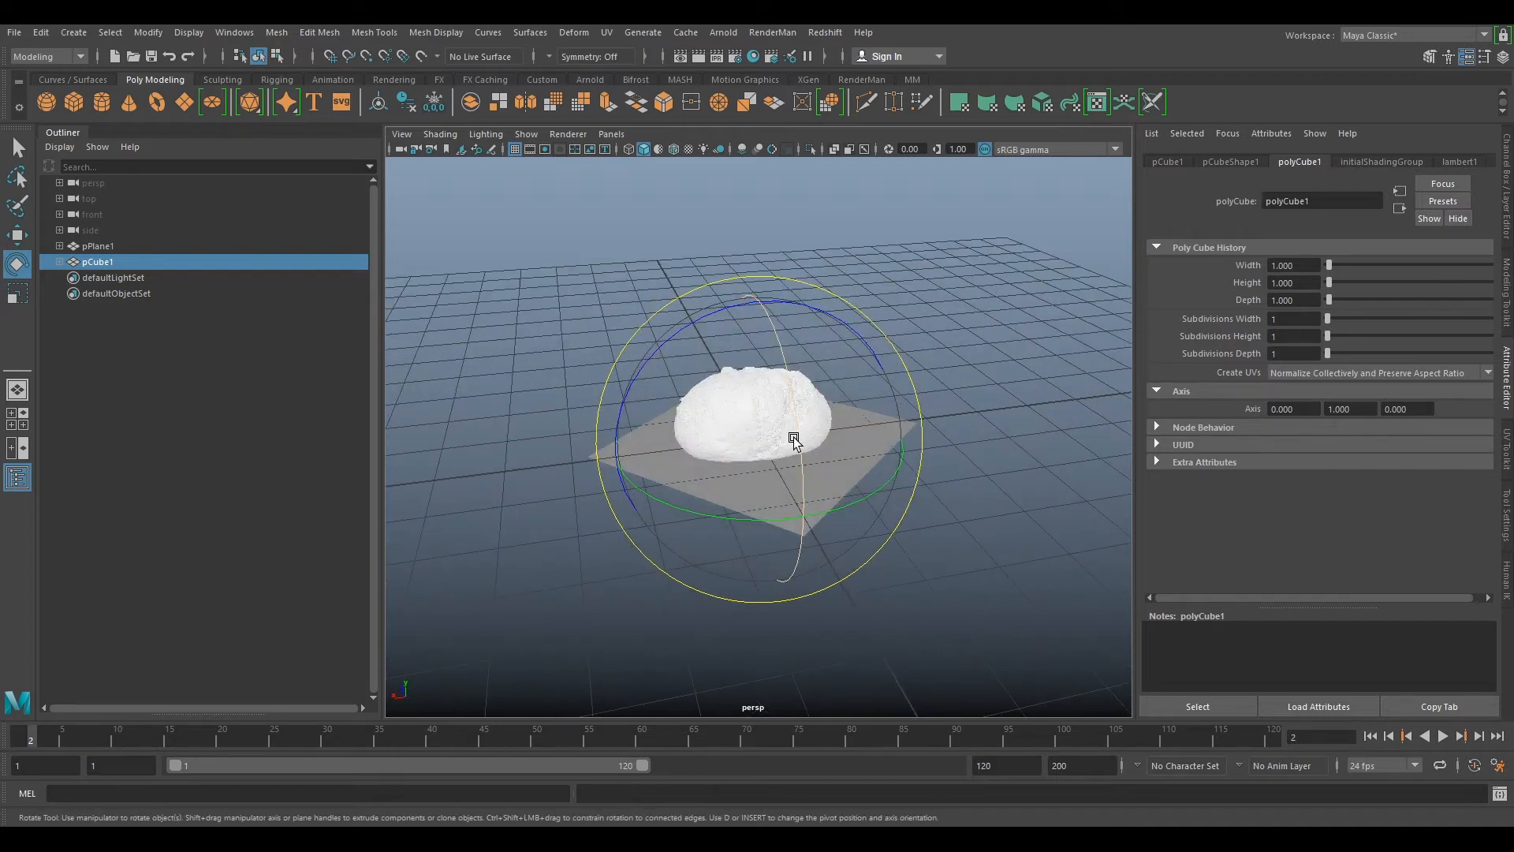
- Set the reference cube's width and depth to 22
{"action": "left_click", "coordinate": [1296, 266]}
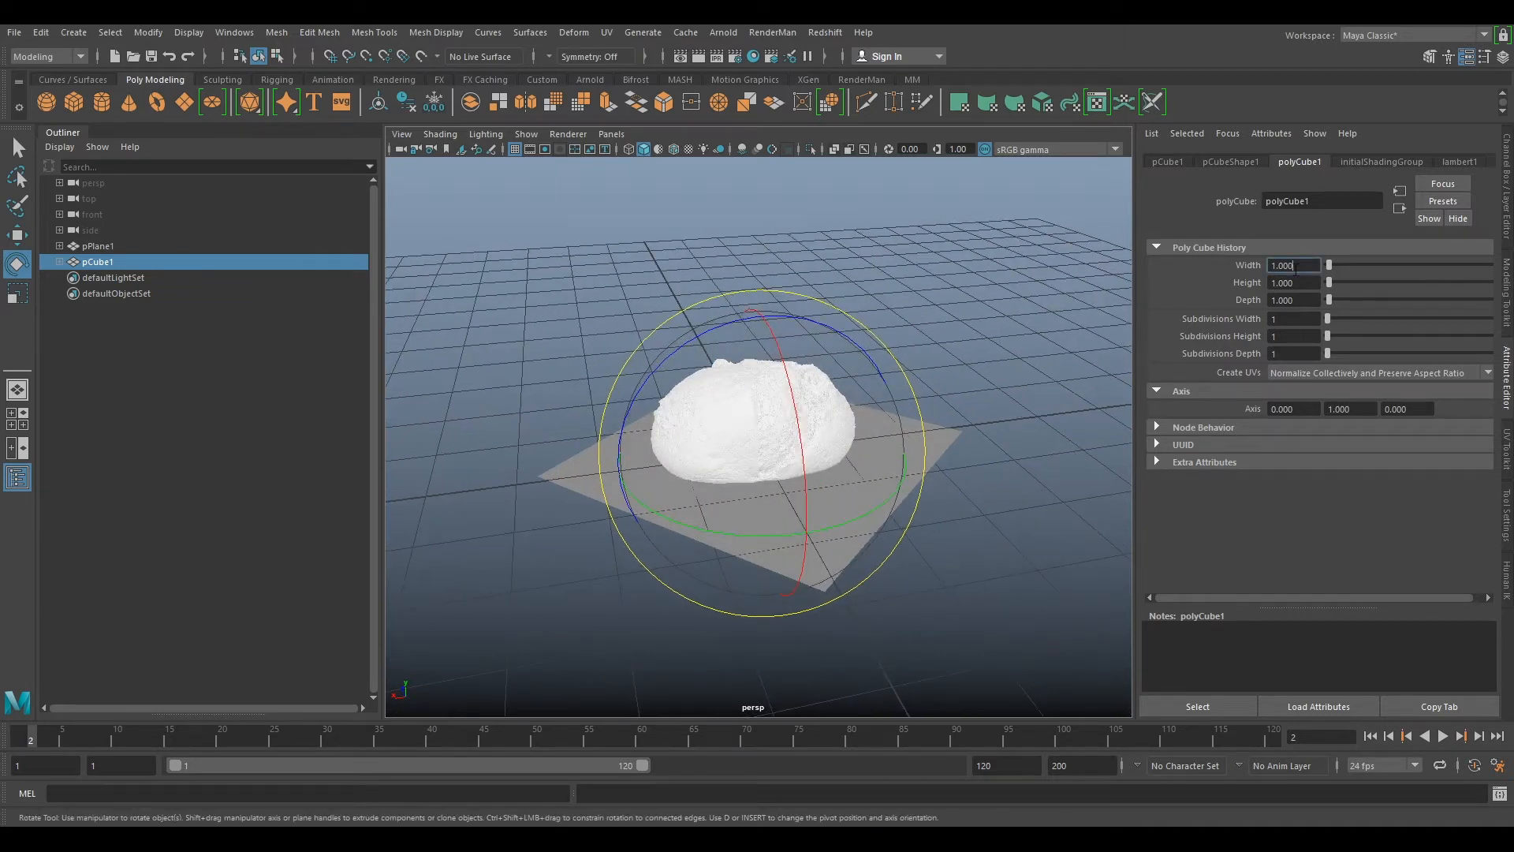
{"action": "type", "text": "22"}
{"action": "left_click", "coordinate": [1293, 299]}
{"action": "type", "text": "22"}
{"action": "key", "text": "Return"}
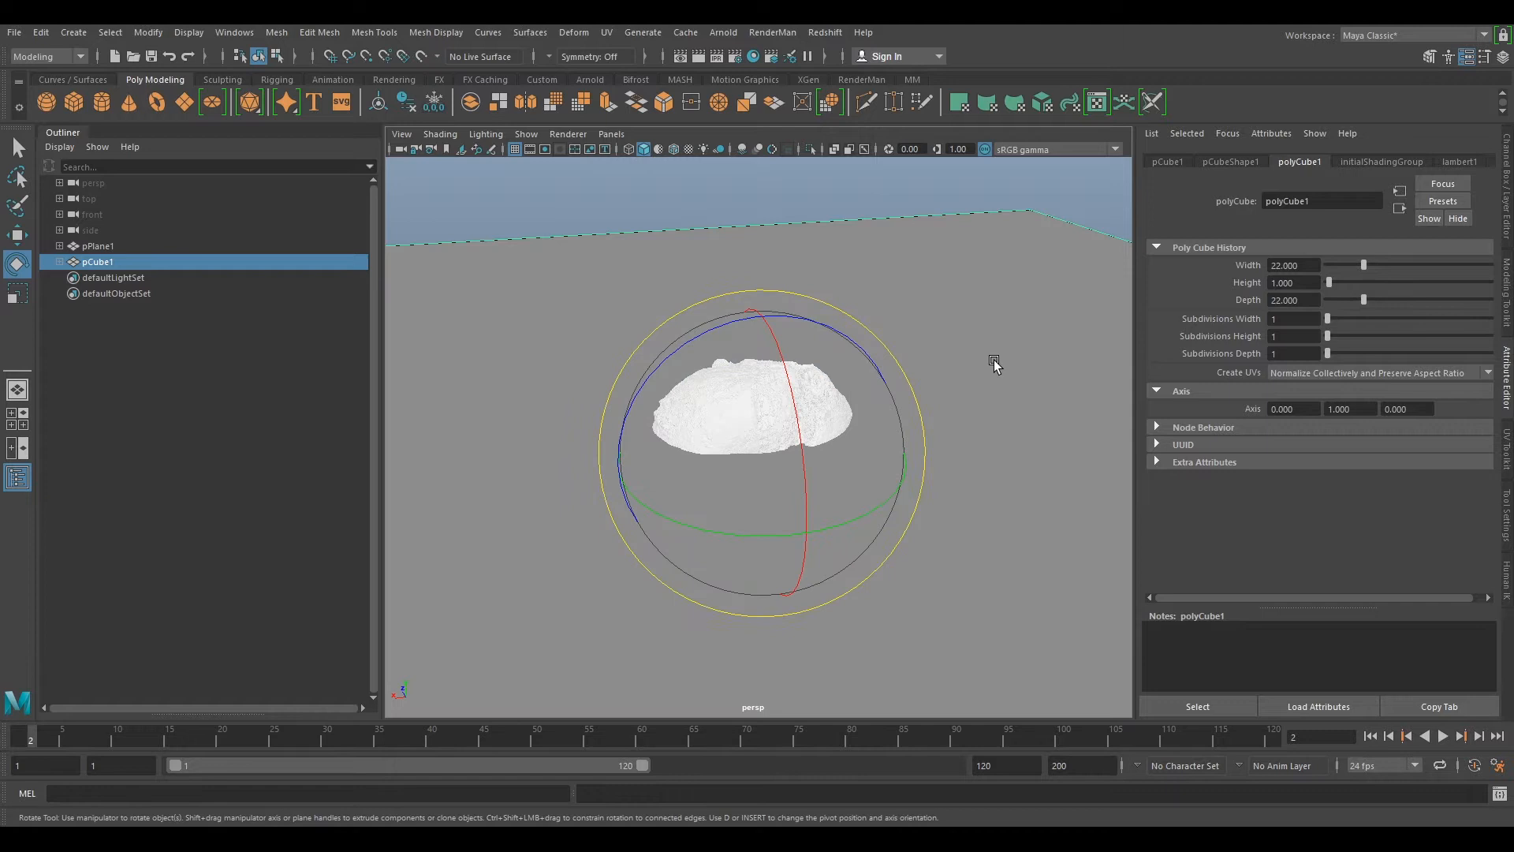
- Scale the plane with the bread uniformly to about 32.47 to fit the reference cube and key it at frame 2
{"action": "scroll", "coordinate": [978, 365], "scroll_direction": "down", "scroll_amount": 10}
{"action": "scroll", "coordinate": [942, 371], "scroll_direction": "up", "scroll_amount": 3}
{"action": "left_click_drag", "start_coordinate": [923, 424], "coordinate": [801, 462], "text": "alt"}
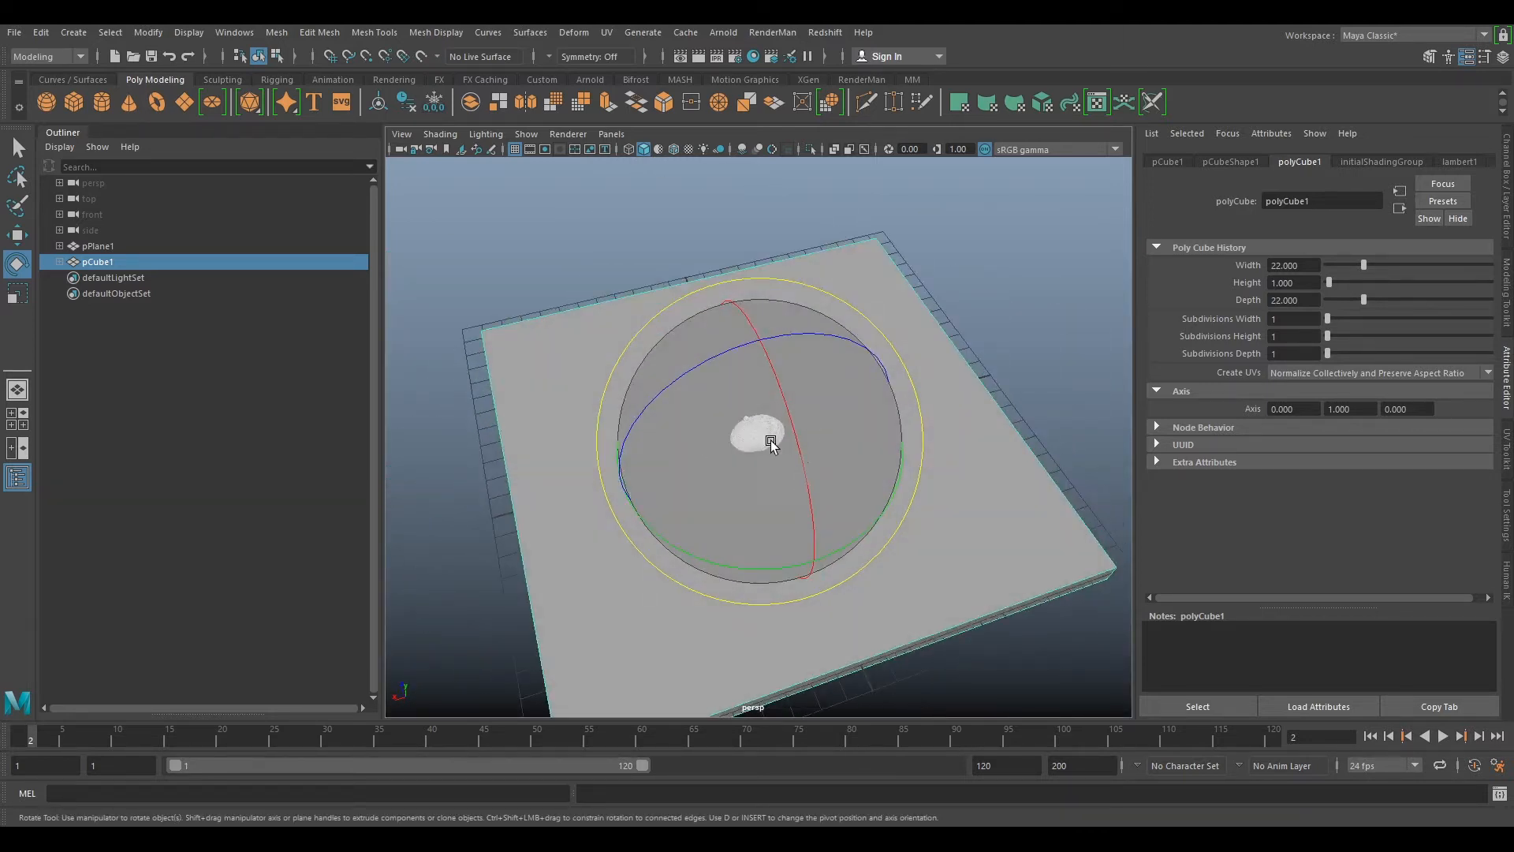
{"action": "left_click", "coordinate": [98, 247]}
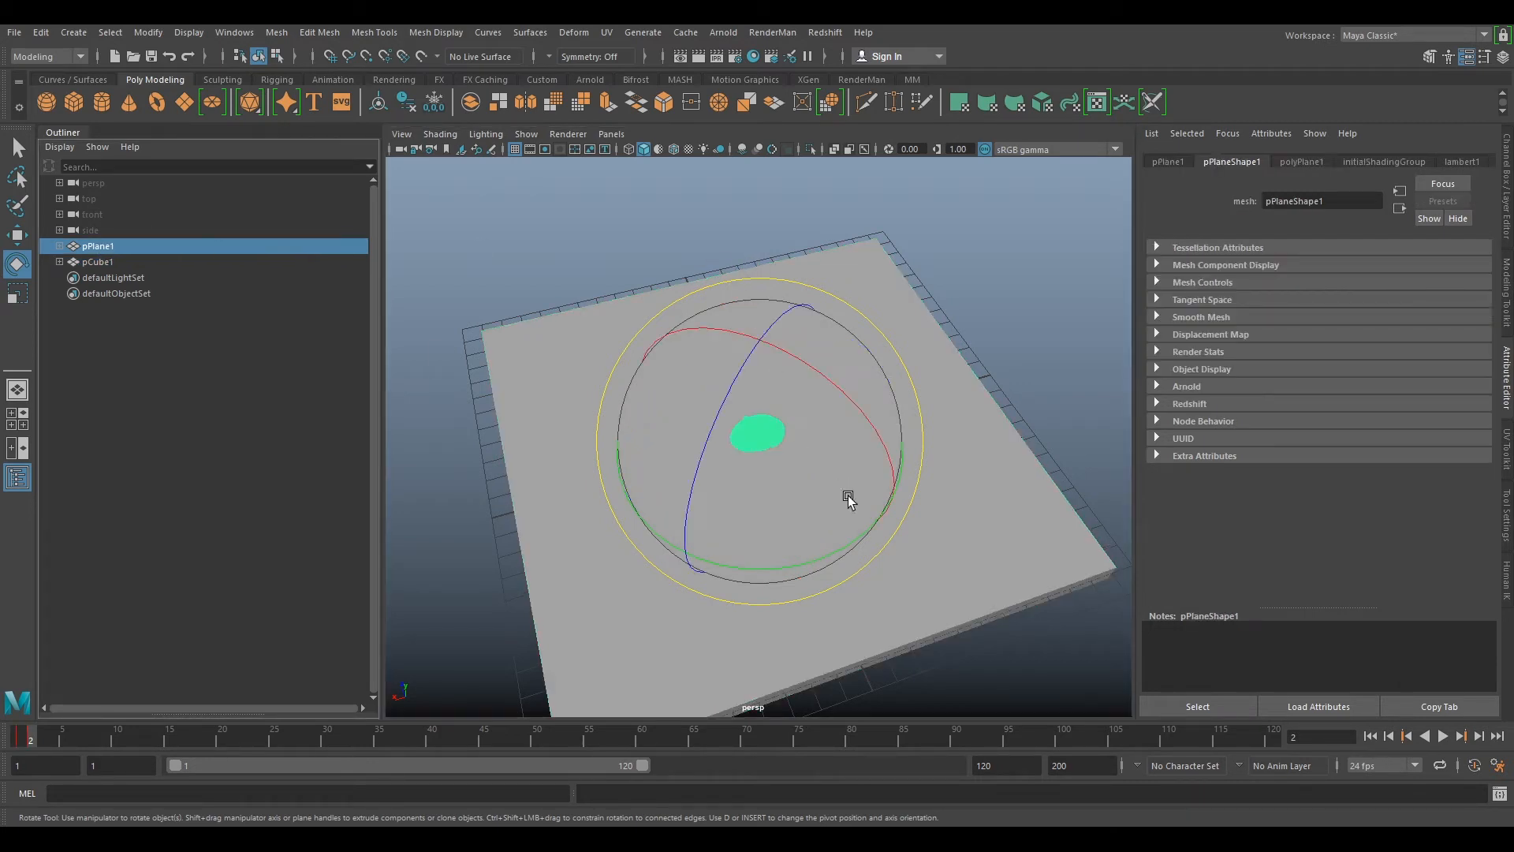
{"action": "key", "text": "r"}
{"action": "left_click_drag", "start_coordinate": [764, 442], "coordinate": [588, 443]}
{"action": "left_click_drag", "start_coordinate": [751, 449], "coordinate": [838, 459], "text": "alt"}
{"action": "key", "text": "s"}
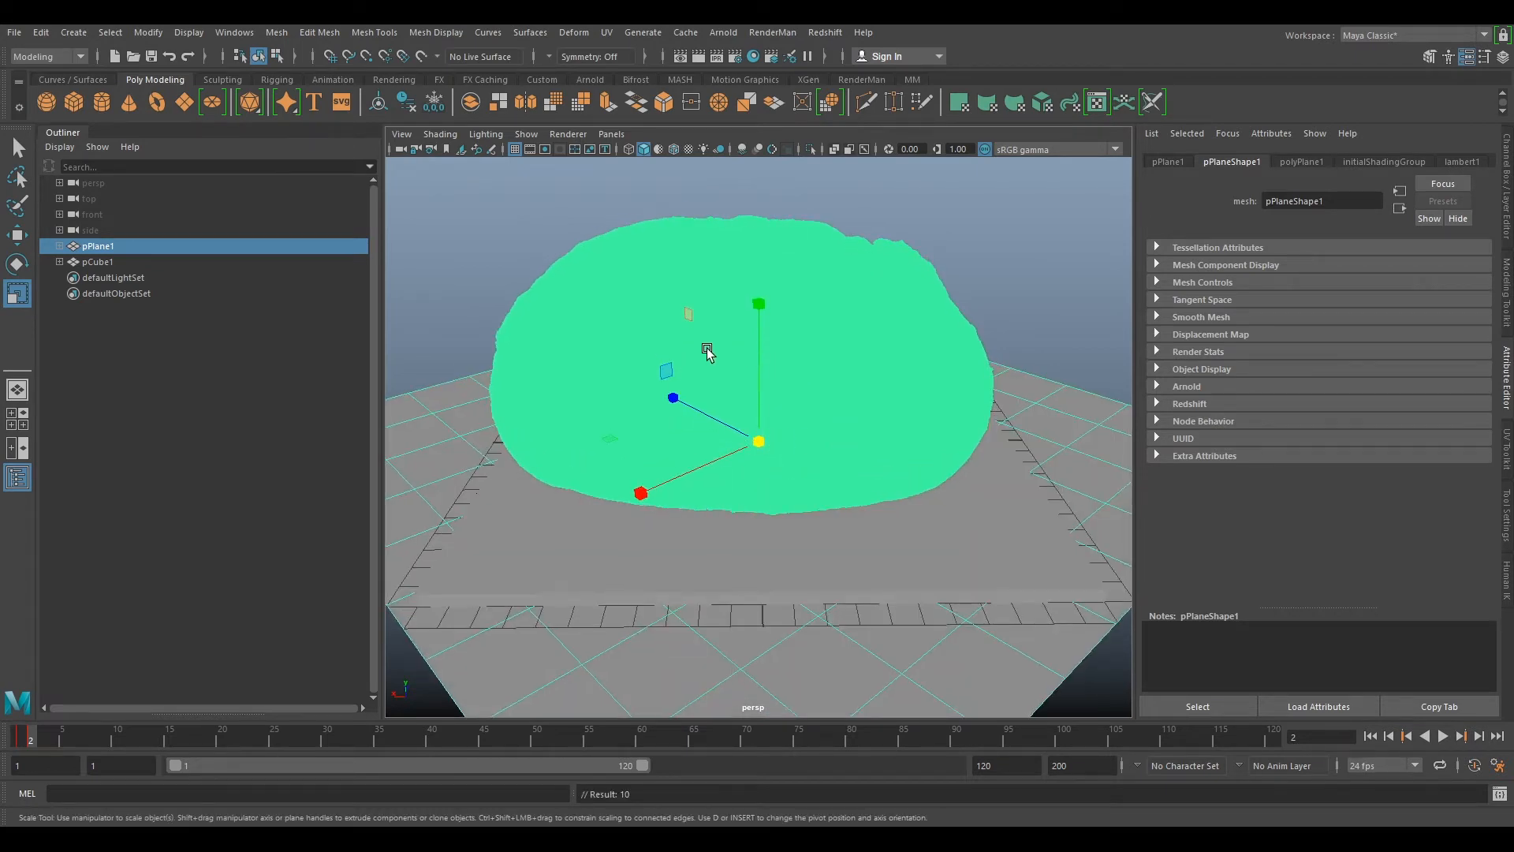
- Turn off selection highlighting in the viewport and check the bread's size against the reference cube
{"action": "left_click_drag", "start_coordinate": [651, 377], "coordinate": [784, 372], "text": "alt"}
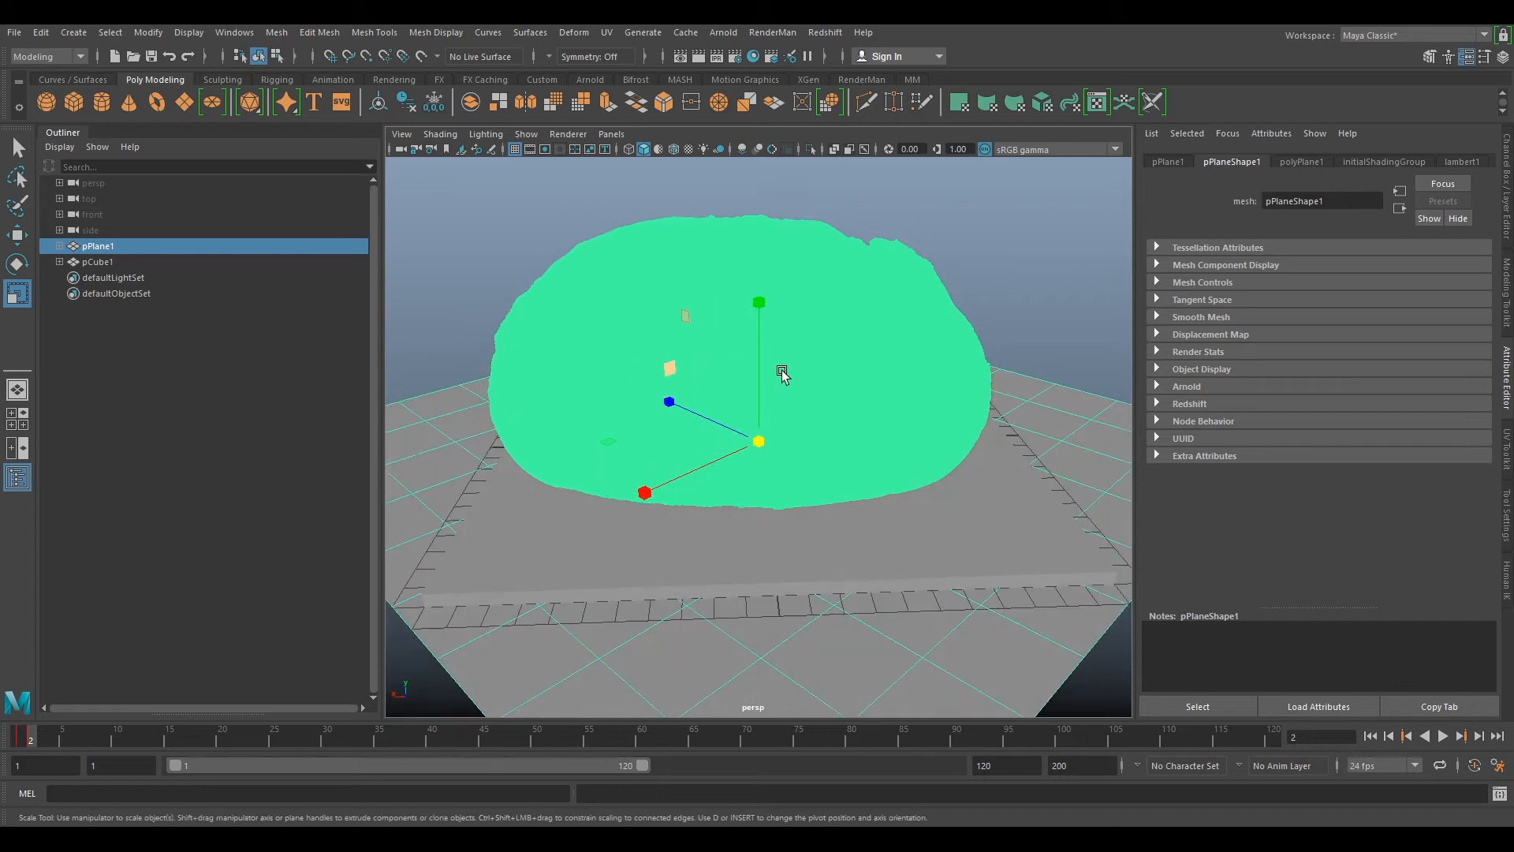
{"action": "left_click", "coordinate": [99, 263]}
{"action": "left_click", "coordinate": [104, 251]}
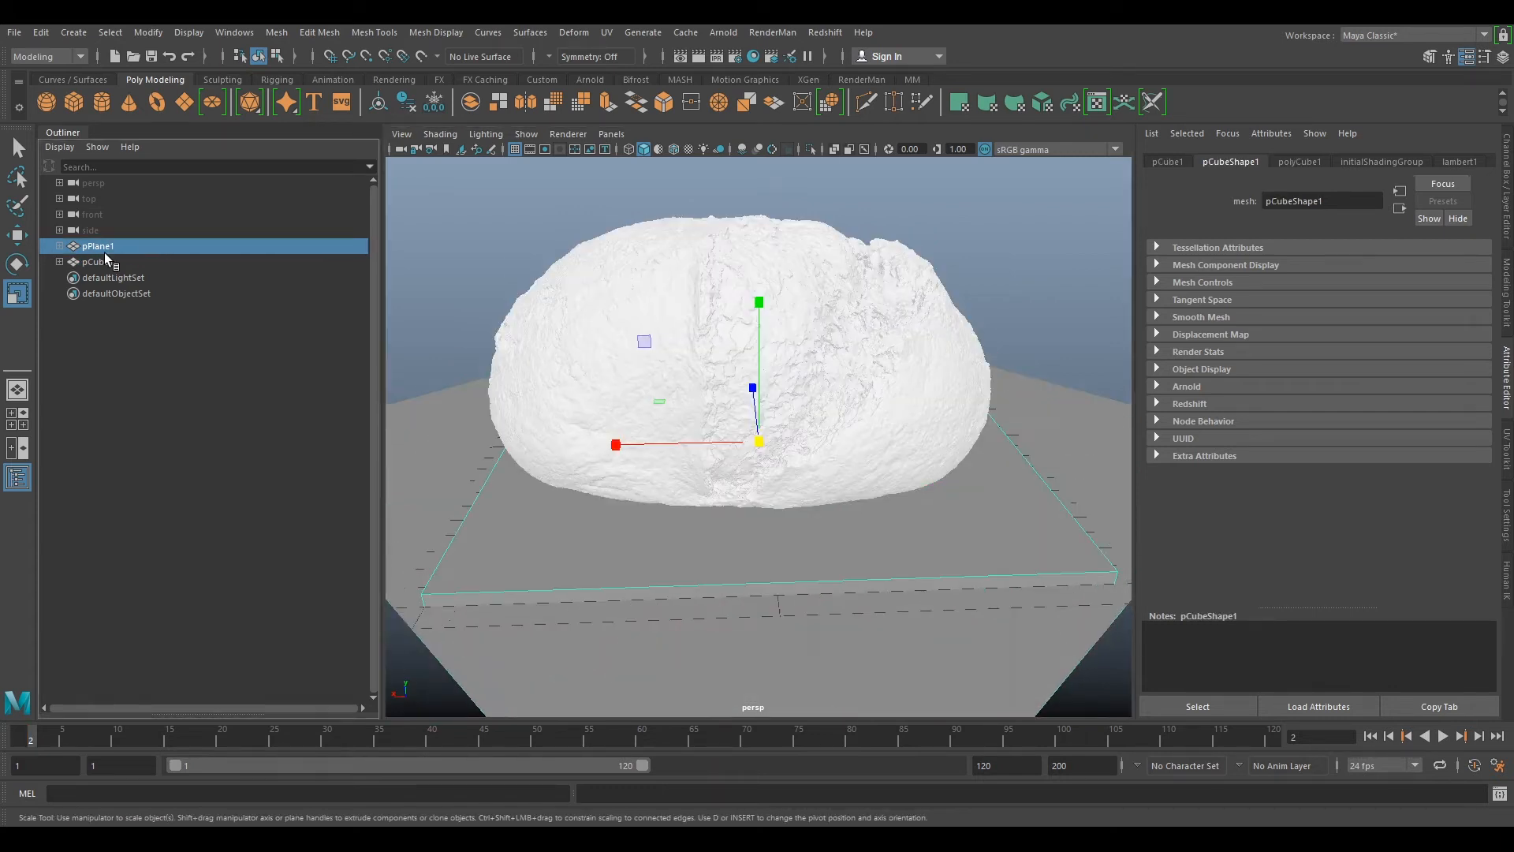
{"action": "scroll", "coordinate": [843, 331], "scroll_direction": "up", "scroll_amount": 3}
{"action": "scroll", "coordinate": [842, 335], "scroll_direction": "up", "scroll_amount": 3}
{"action": "scroll", "coordinate": [842, 335], "scroll_direction": "down", "scroll_amount": 5}
{"action": "left_click", "coordinate": [524, 135]}
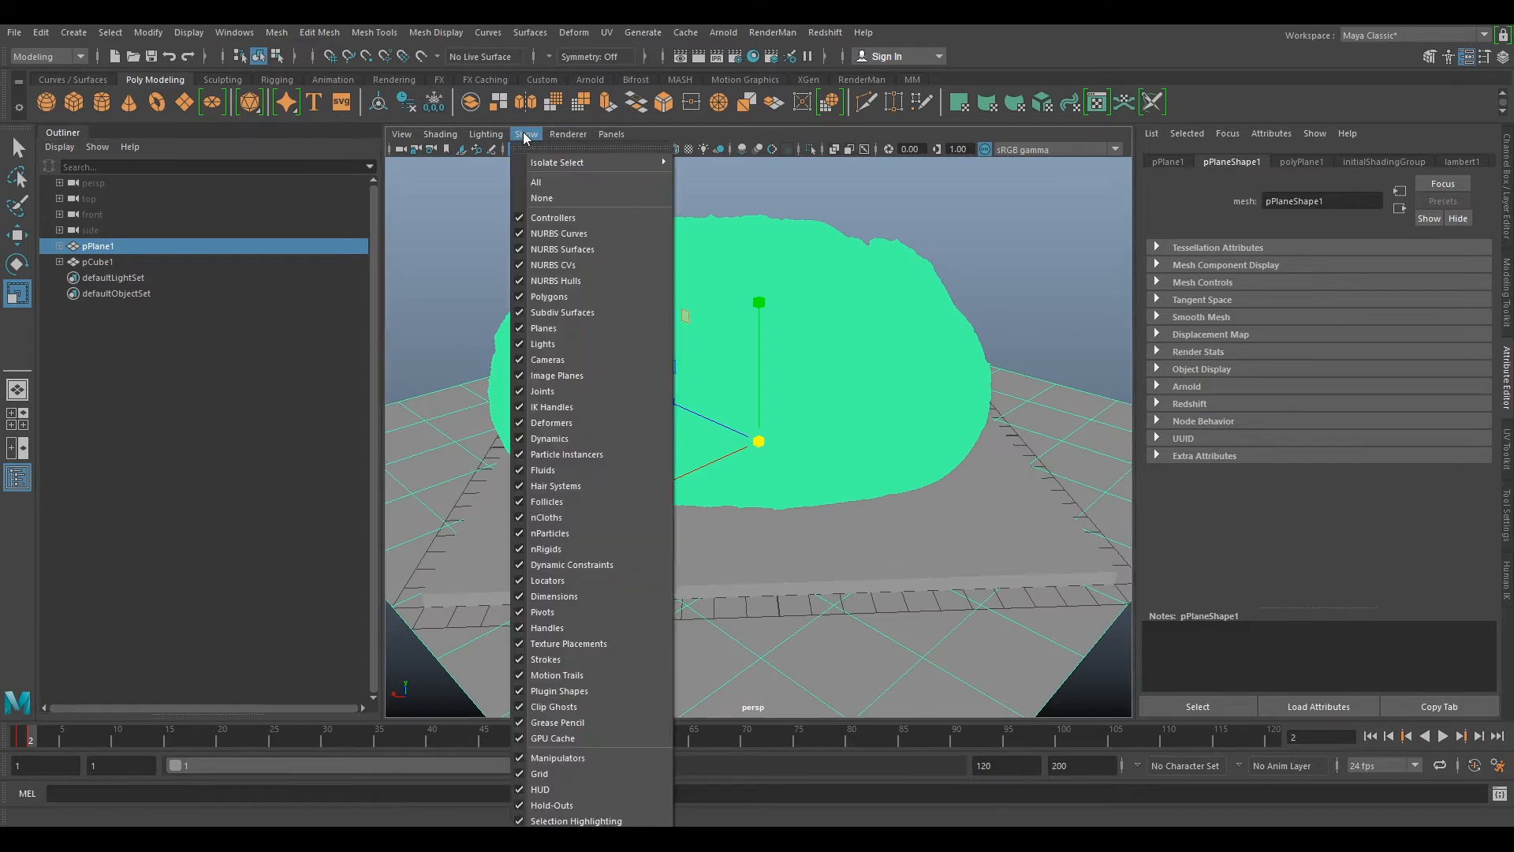
{"action": "left_click", "coordinate": [576, 820]}
{"action": "left_click_drag", "start_coordinate": [710, 398], "coordinate": [1057, 440], "text": "alt"}
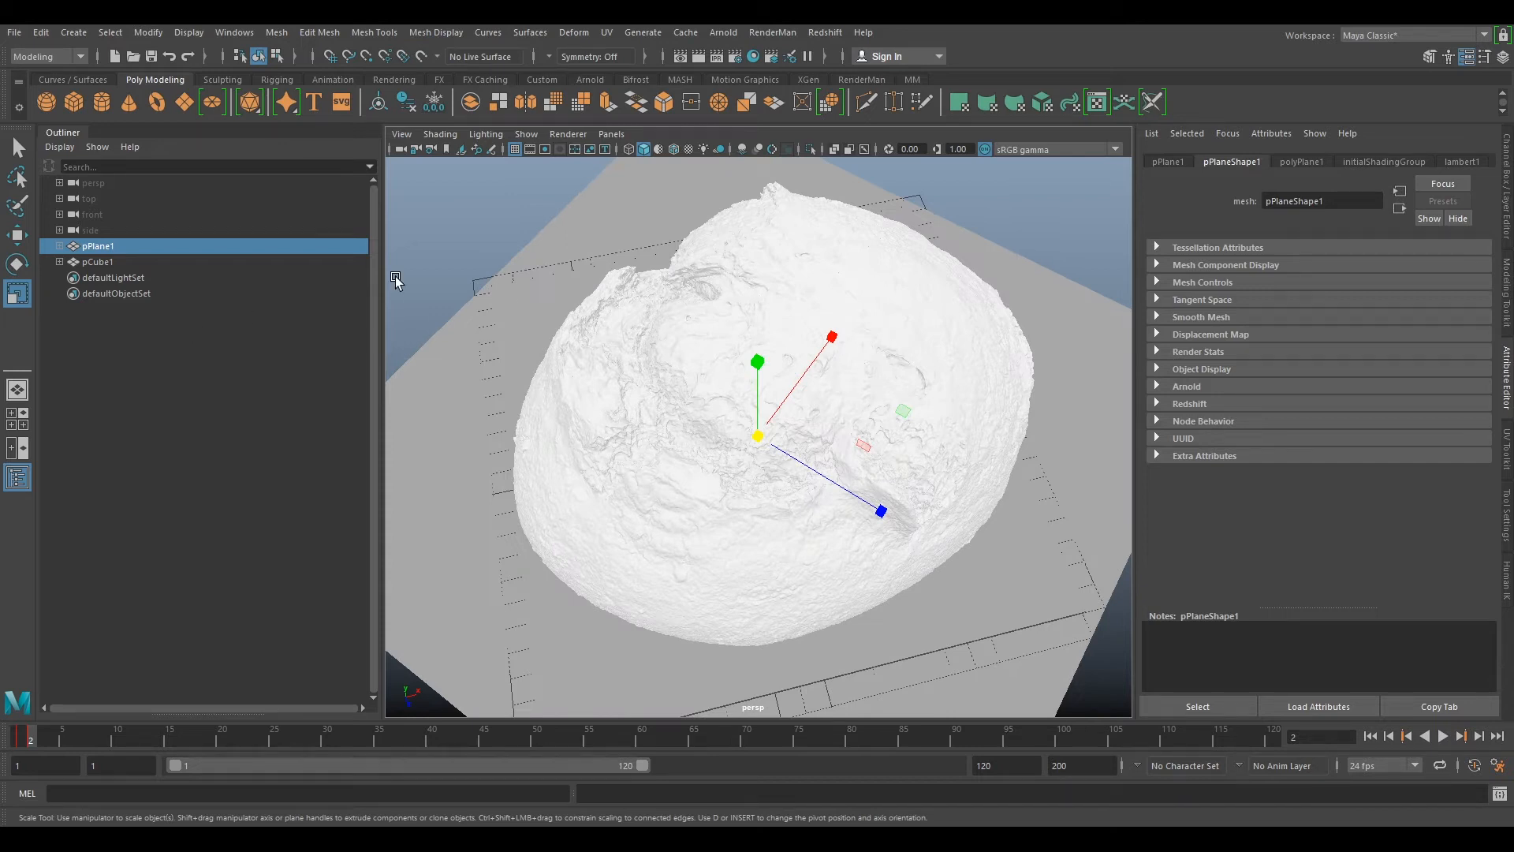
- Show the plane's transform channels and key them again at frame 2
{"action": "left_click", "coordinate": [1506, 231]}
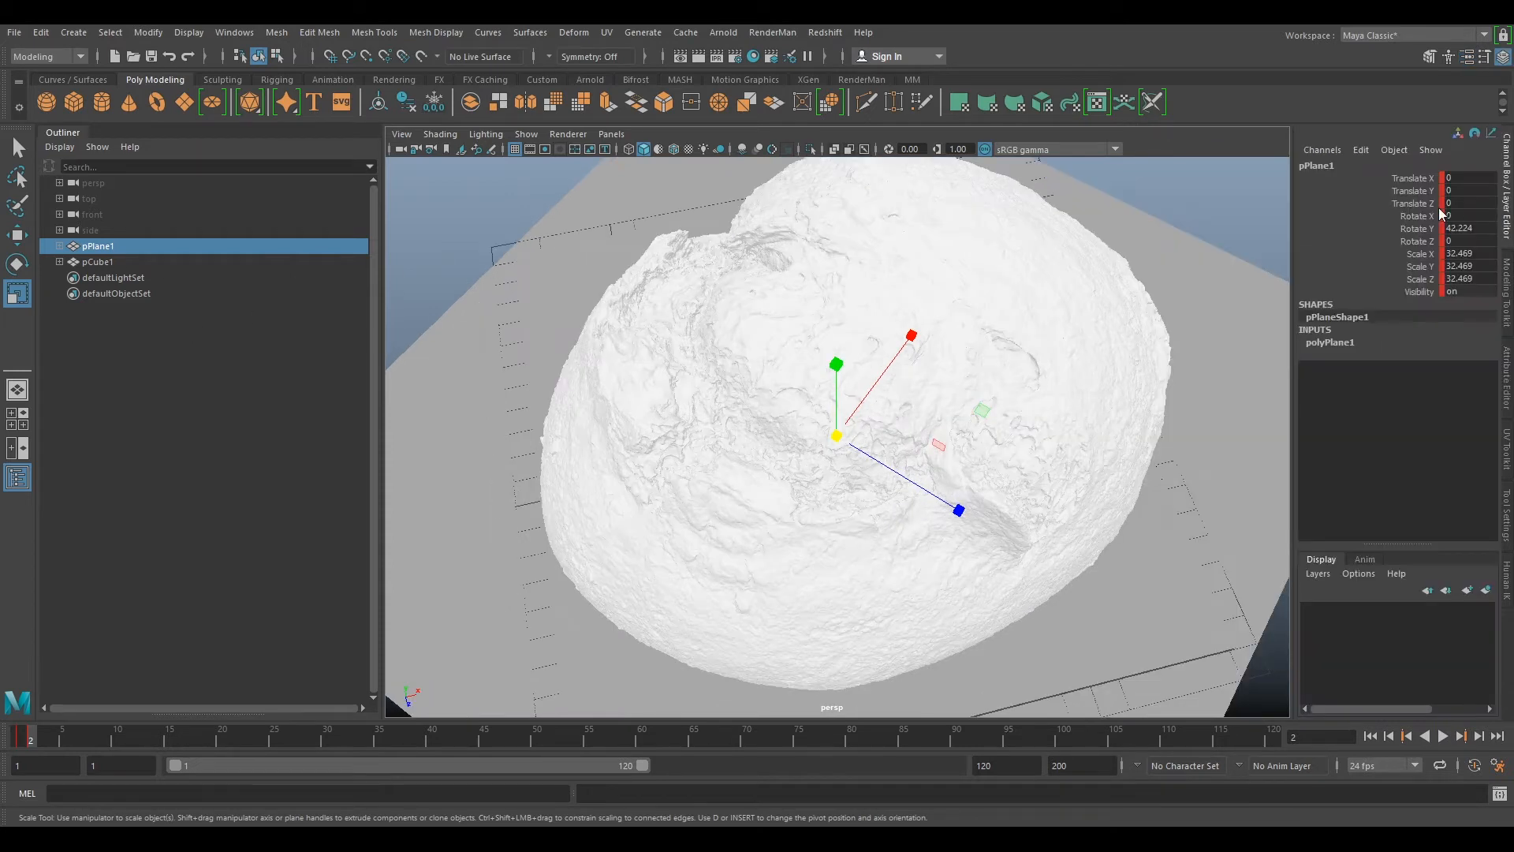
{"action": "key", "text": "s"}
{"action": "scroll", "coordinate": [918, 404], "scroll_direction": "down", "scroll_amount": 5}
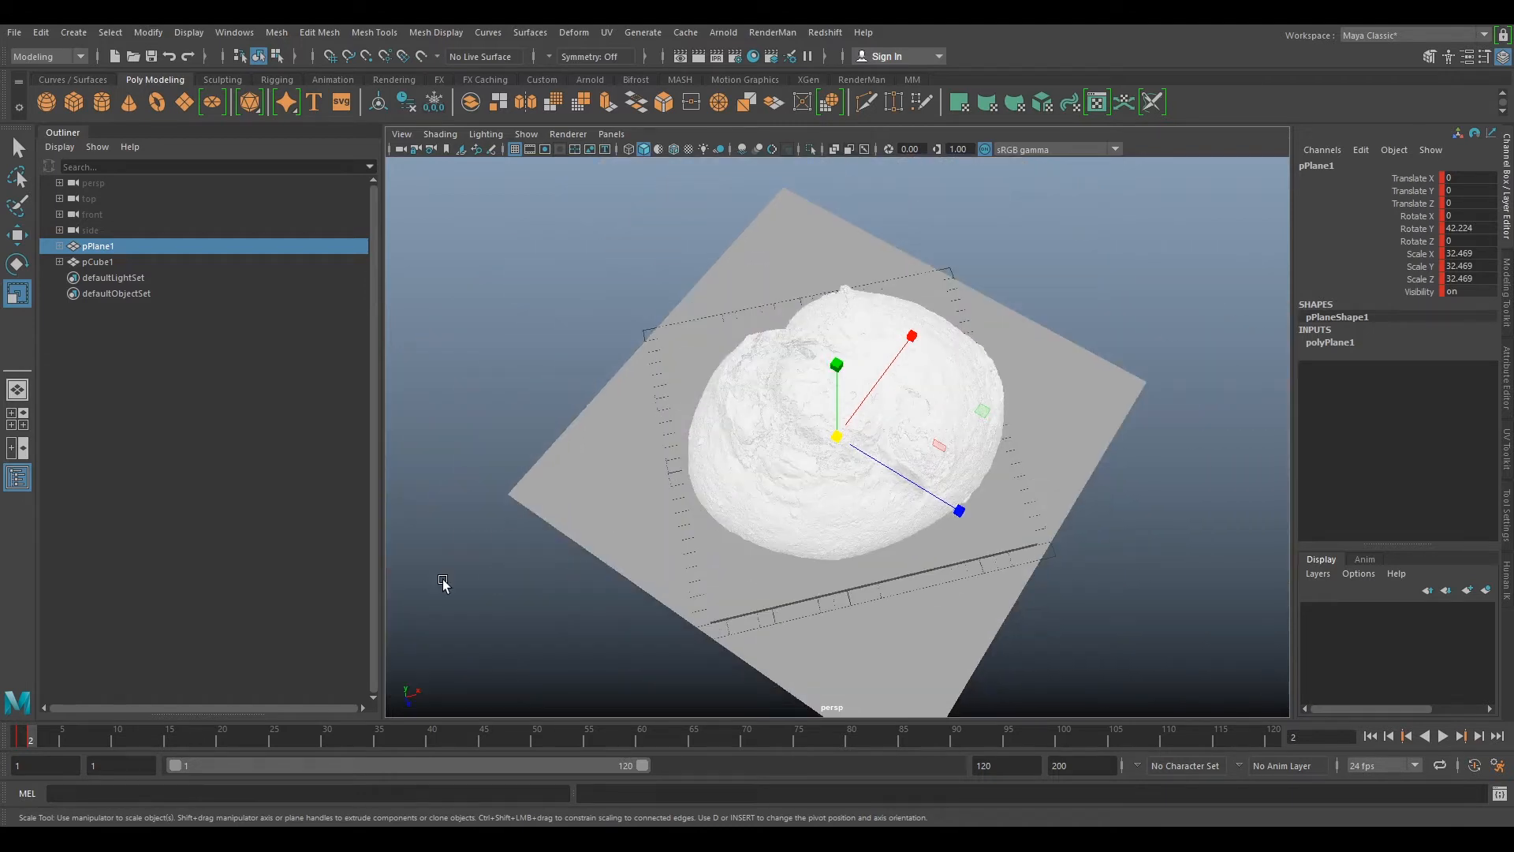
- Go back to frame 1 and delete the reference cube
{"action": "left_click", "coordinate": [22, 738]}
{"action": "mouse_move", "coordinate": [22, 738]}
{"action": "left_mouse_down"}
{"action": "mouse_move", "coordinate": [35, 737]}
{"action": "mouse_move", "coordinate": [21, 736]}
{"action": "left_mouse_up"}
{"action": "scroll", "coordinate": [846, 284], "scroll_direction": "up", "scroll_amount": 5}
{"action": "scroll", "coordinate": [846, 283], "scroll_direction": "up", "scroll_amount": 3}
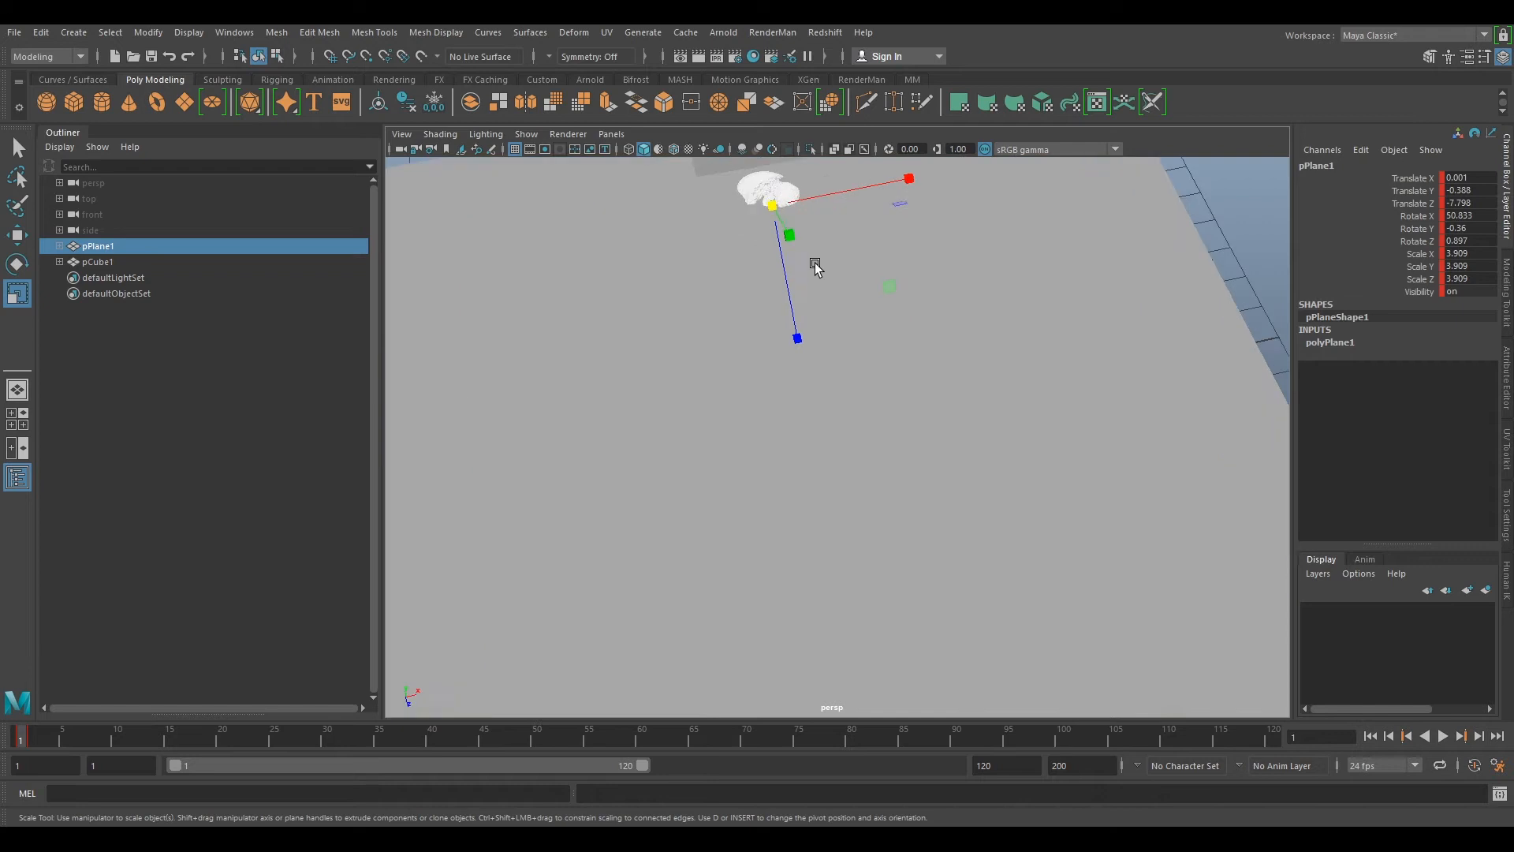
{"action": "left_click", "coordinate": [94, 266]}
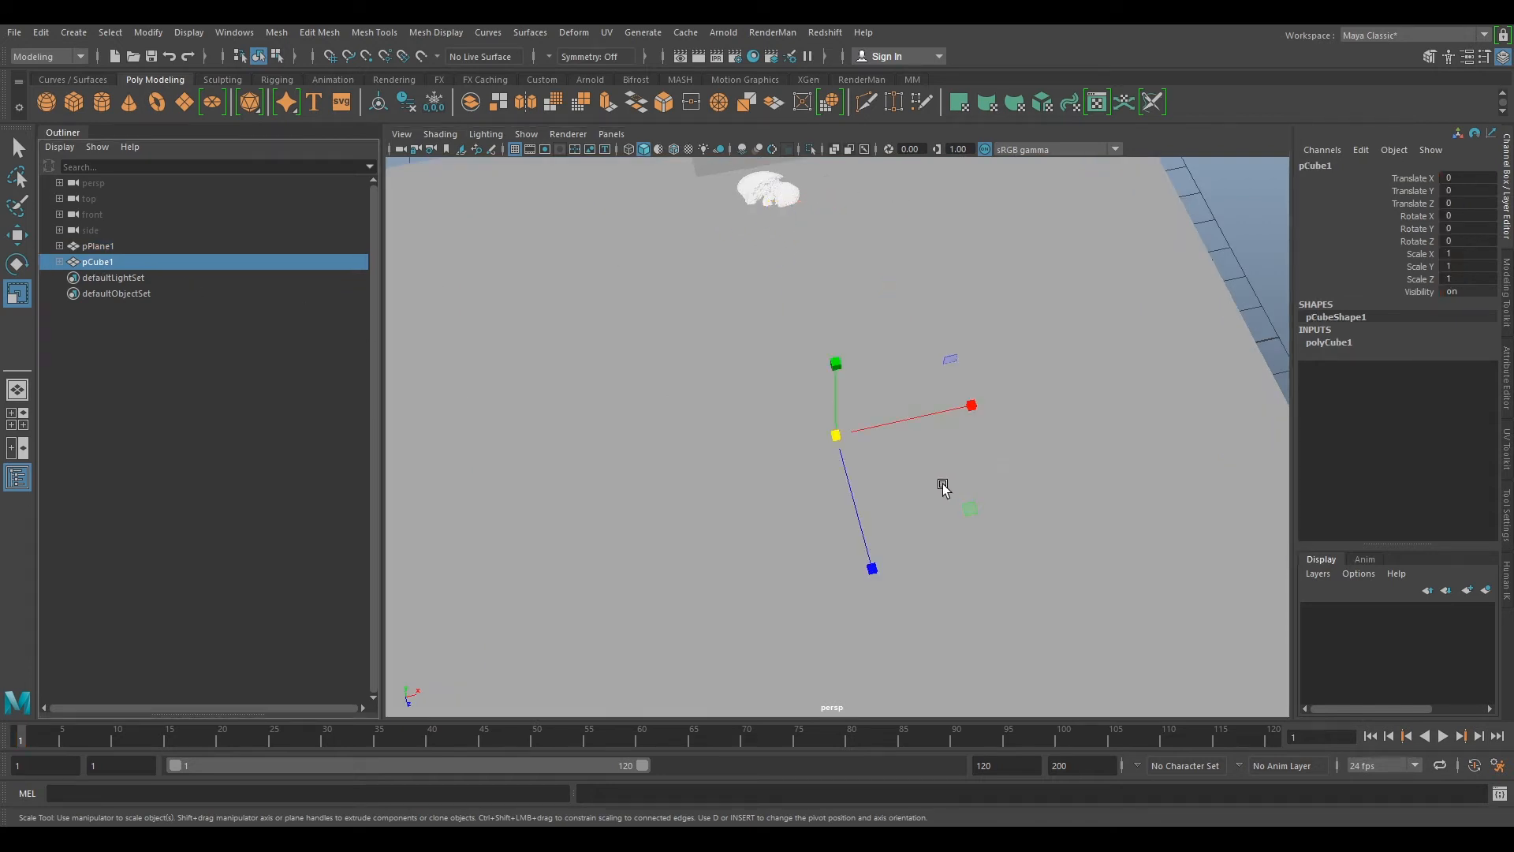
{"action": "key", "text": "Delete"}
{"action": "scroll", "coordinate": [835, 230], "scroll_direction": "down", "scroll_amount": 5}
{"action": "mouse_move", "coordinate": [835, 229]}
{"action": "left_mouse_down", "text": "alt"}
{"action": "mouse_move", "coordinate": [815, 399]}
{"action": "mouse_move", "coordinate": [732, 370]}
{"action": "mouse_move", "coordinate": [877, 423]}
{"action": "left_mouse_up", "text": "alt"}
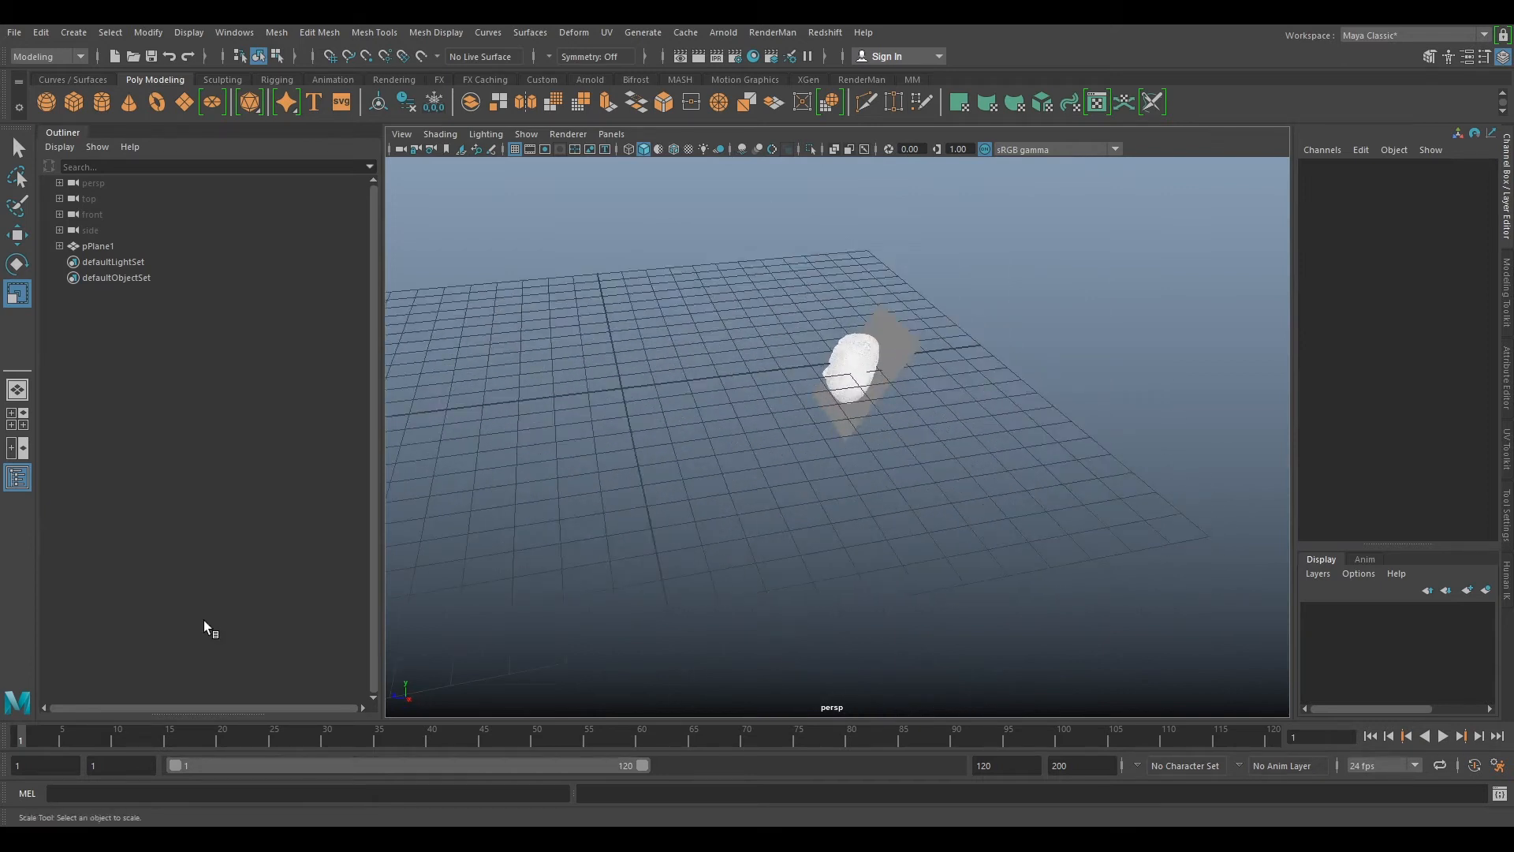
- Move the timeline to frame 3 and view the scaled bread on its plane
{"action": "left_click_drag", "start_coordinate": [21, 736], "coordinate": [38, 739]}
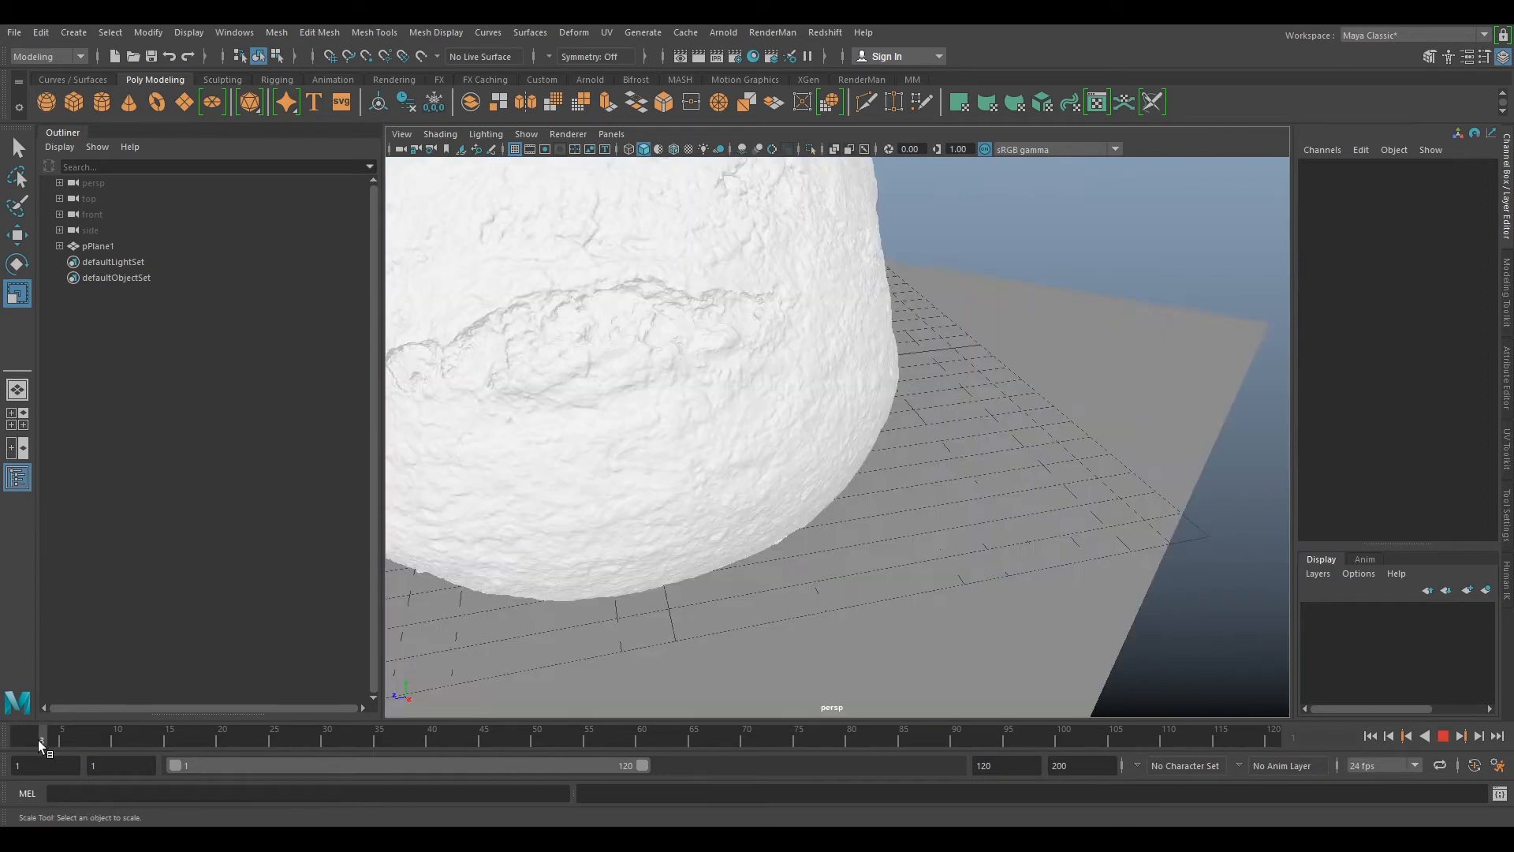
{"action": "scroll", "coordinate": [634, 448], "scroll_direction": "down", "scroll_amount": 4}
{"action": "mouse_move", "coordinate": [634, 448]}
{"action": "left_mouse_down", "text": "alt"}
{"action": "mouse_move", "coordinate": [812, 455]}
{"action": "mouse_move", "coordinate": [865, 418]}
{"action": "mouse_move", "coordinate": [663, 378]}
{"action": "mouse_move", "coordinate": [921, 379]}
{"action": "mouse_move", "coordinate": [764, 489]}
{"action": "mouse_move", "coordinate": [886, 476]}
{"action": "mouse_move", "coordinate": [897, 584]}
{"action": "mouse_move", "coordinate": [902, 510]}
{"action": "mouse_move", "coordinate": [868, 500]}
{"action": "mouse_move", "coordinate": [872, 530]}
{"action": "left_mouse_up", "text": "alt"}
- Expand the plane's hierarchy, hide shape nodes in the Outliner and select the sourdough mesh
{"action": "left_click", "coordinate": [91, 247]}
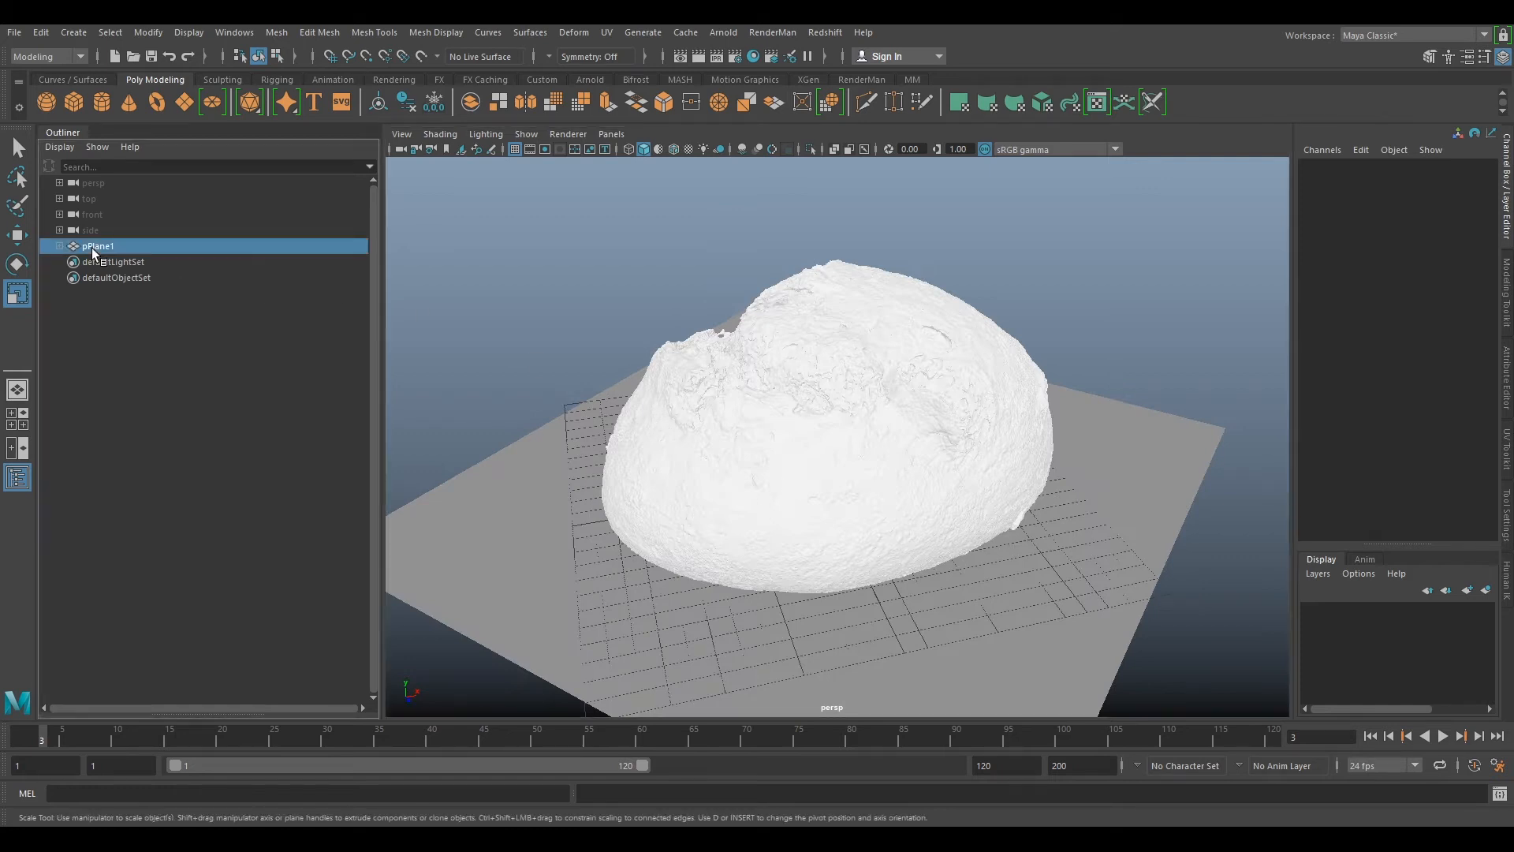
{"action": "left_click", "coordinate": [59, 246]}
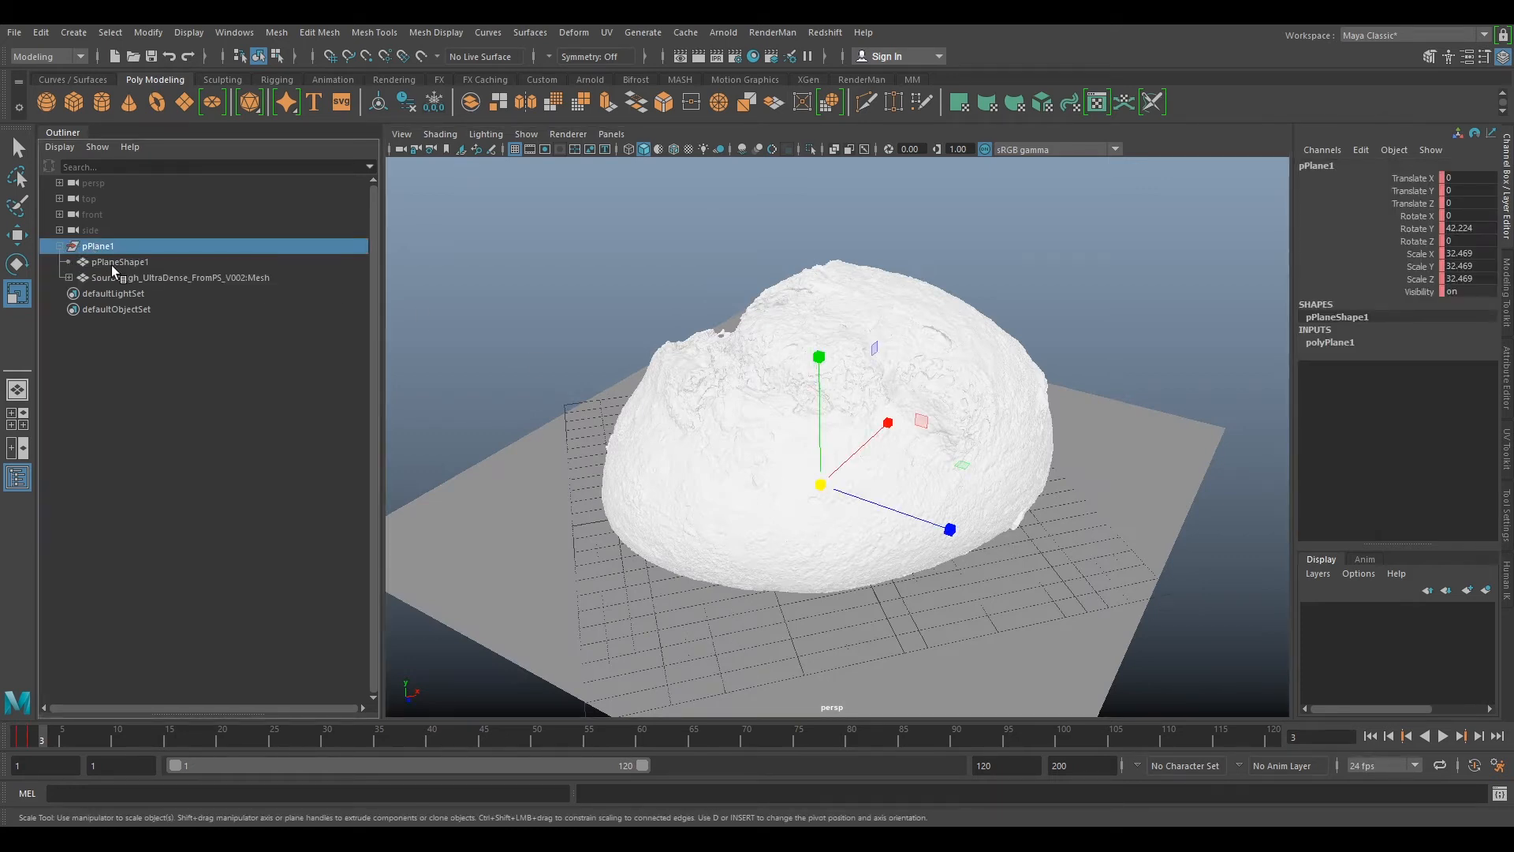
{"action": "left_click", "coordinate": [59, 147]}
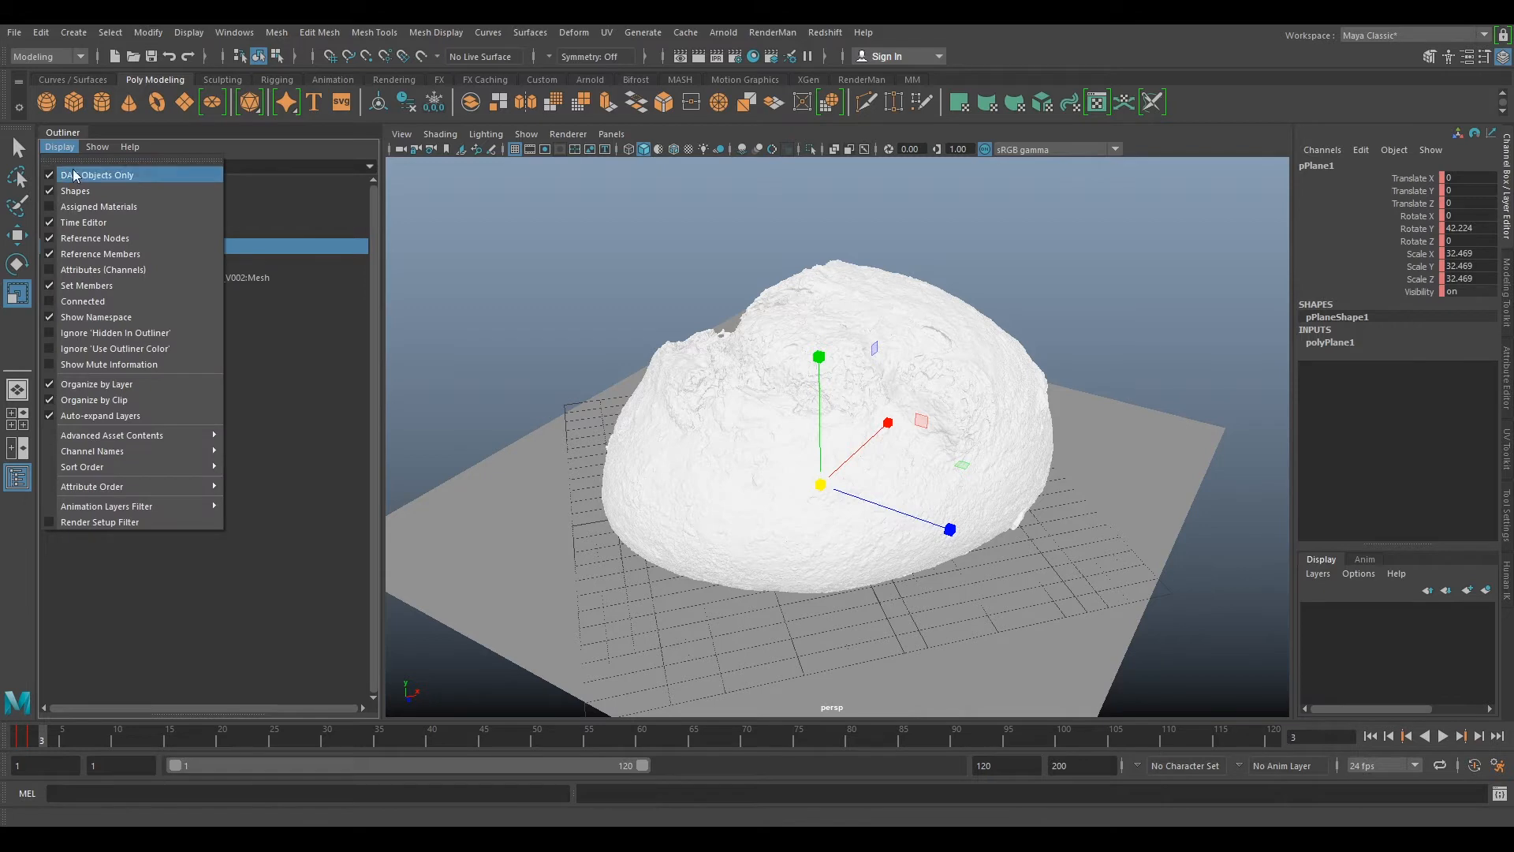
{"action": "left_click", "coordinate": [79, 191]}
{"action": "left_click", "coordinate": [120, 263]}
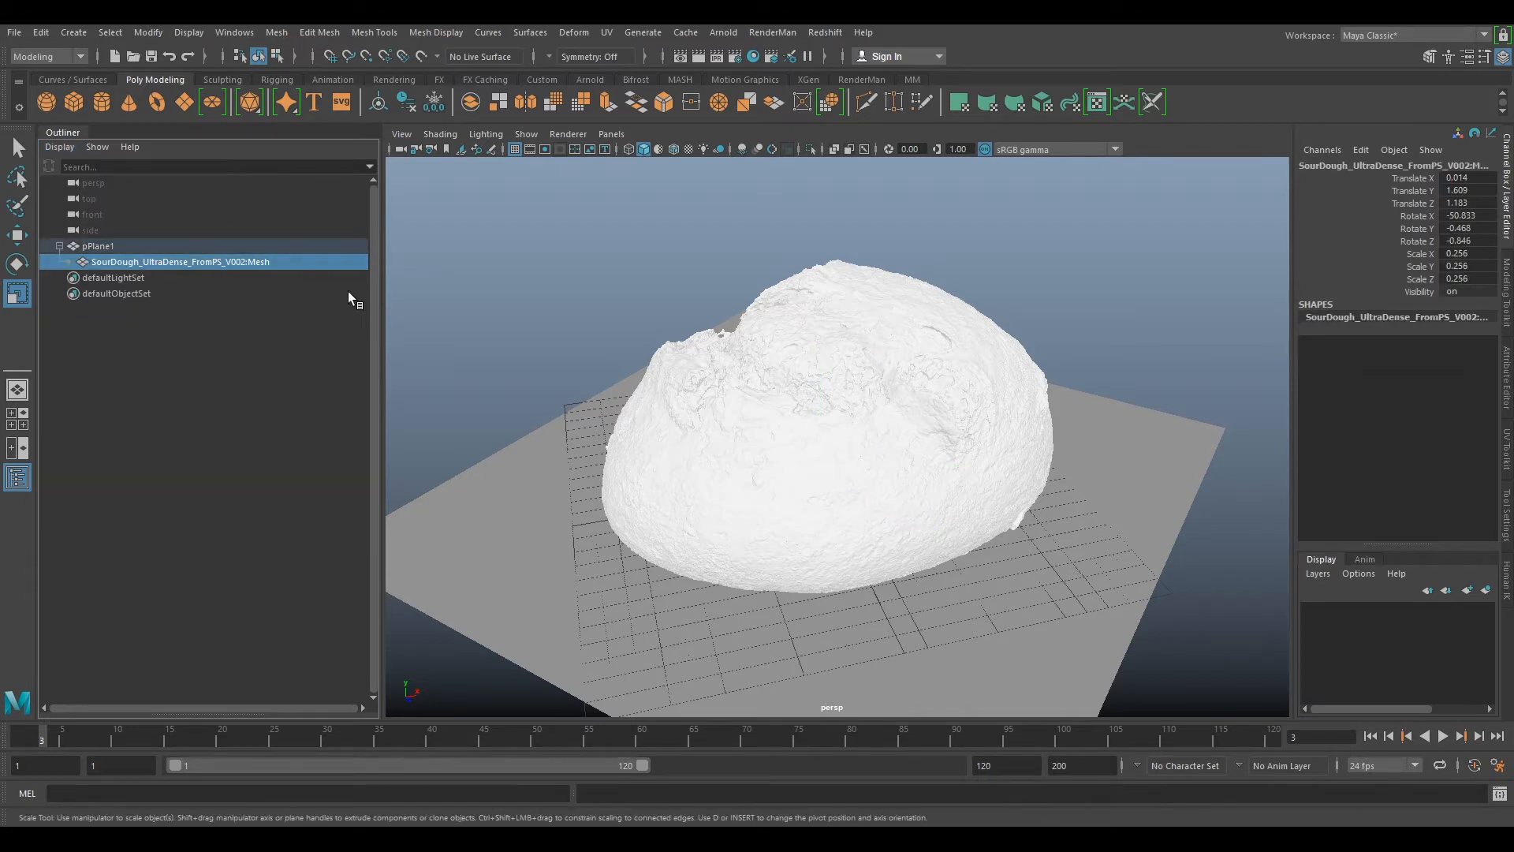
- Unparent the sourdough mesh from the plane
{"action": "left_click_drag", "start_coordinate": [564, 313], "coordinate": [598, 311], "text": "alt"}
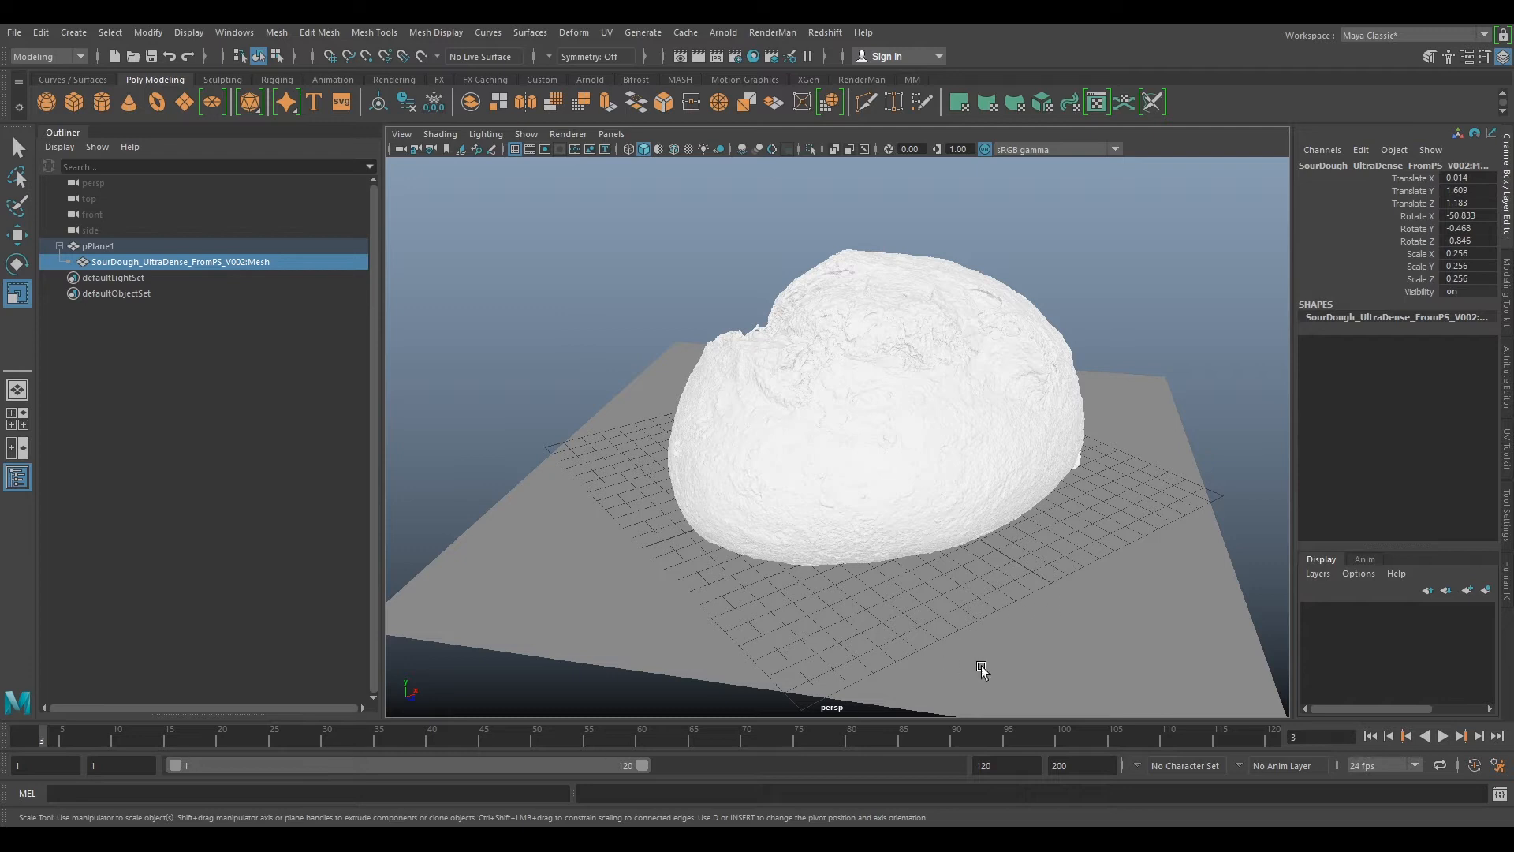
{"action": "left_click", "coordinate": [114, 244]}
{"action": "left_click", "coordinate": [142, 262]}
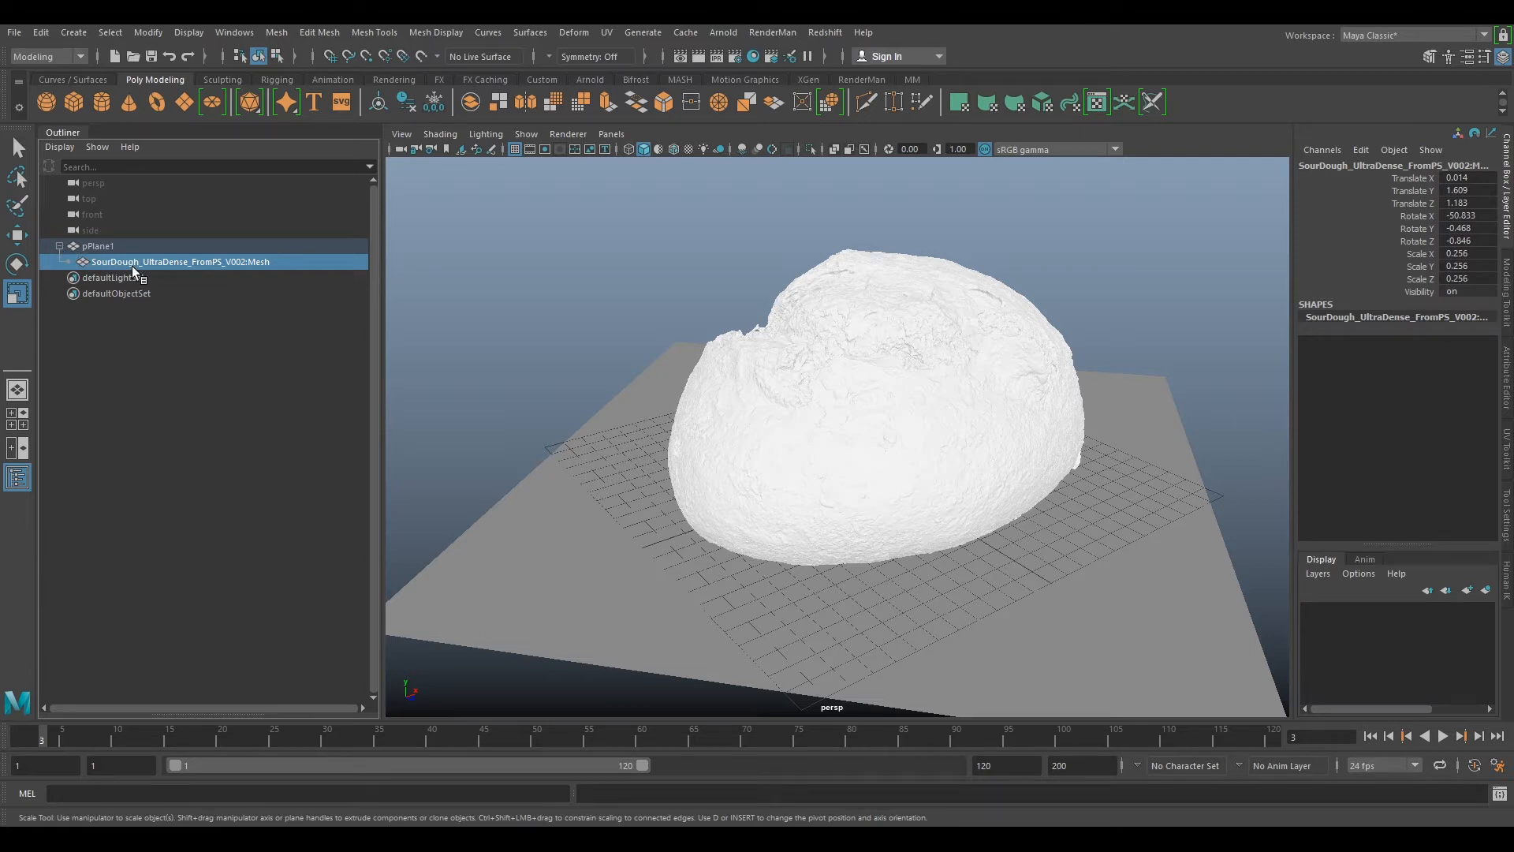
{"action": "key", "text": "shift+p"}
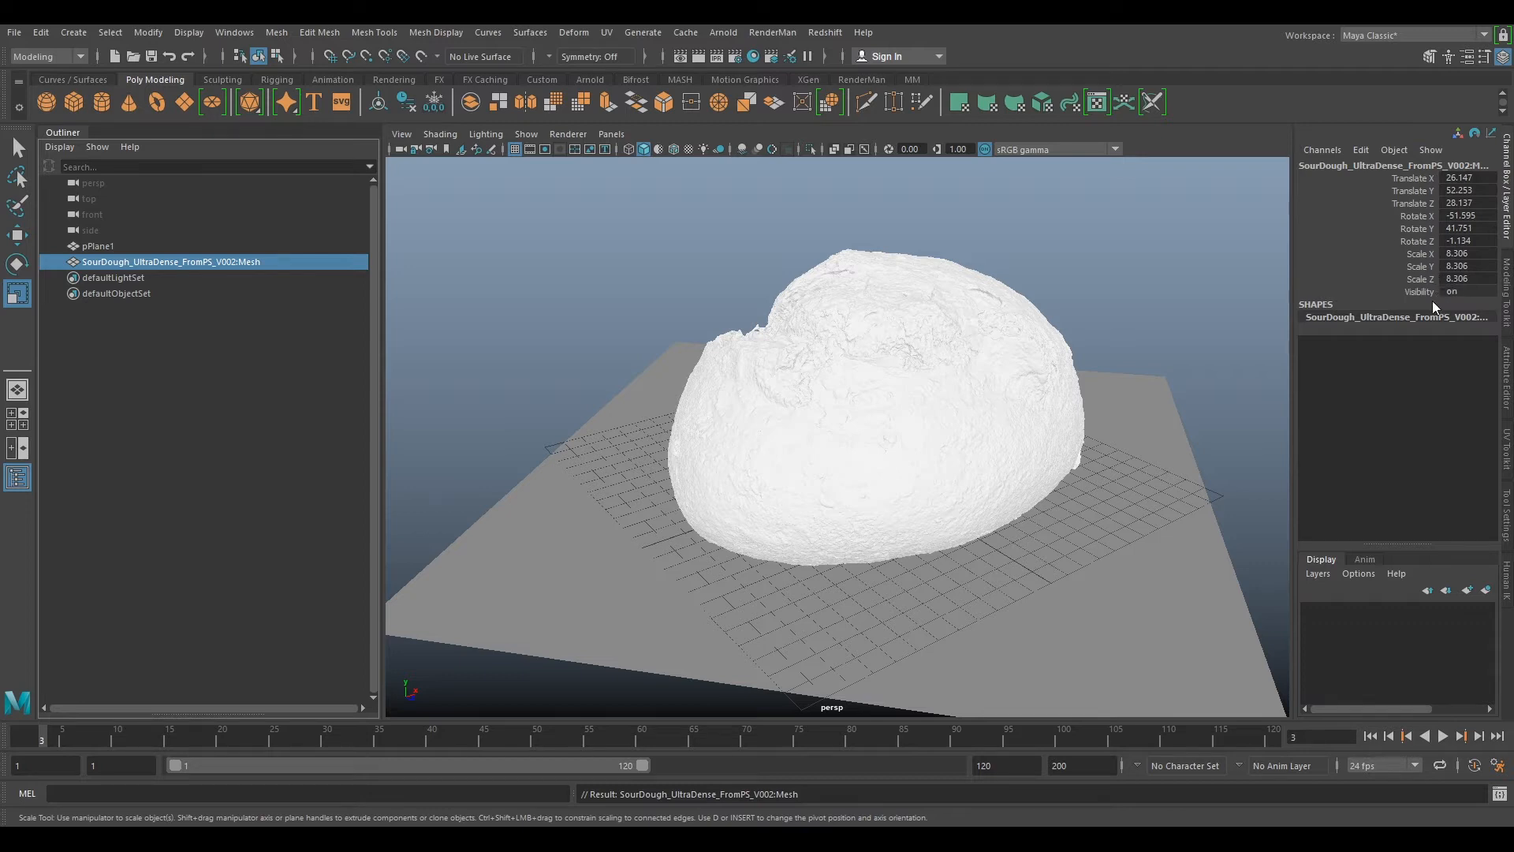
- Put the plane in a new display layer and hide that layer
{"action": "left_click", "coordinate": [126, 247]}
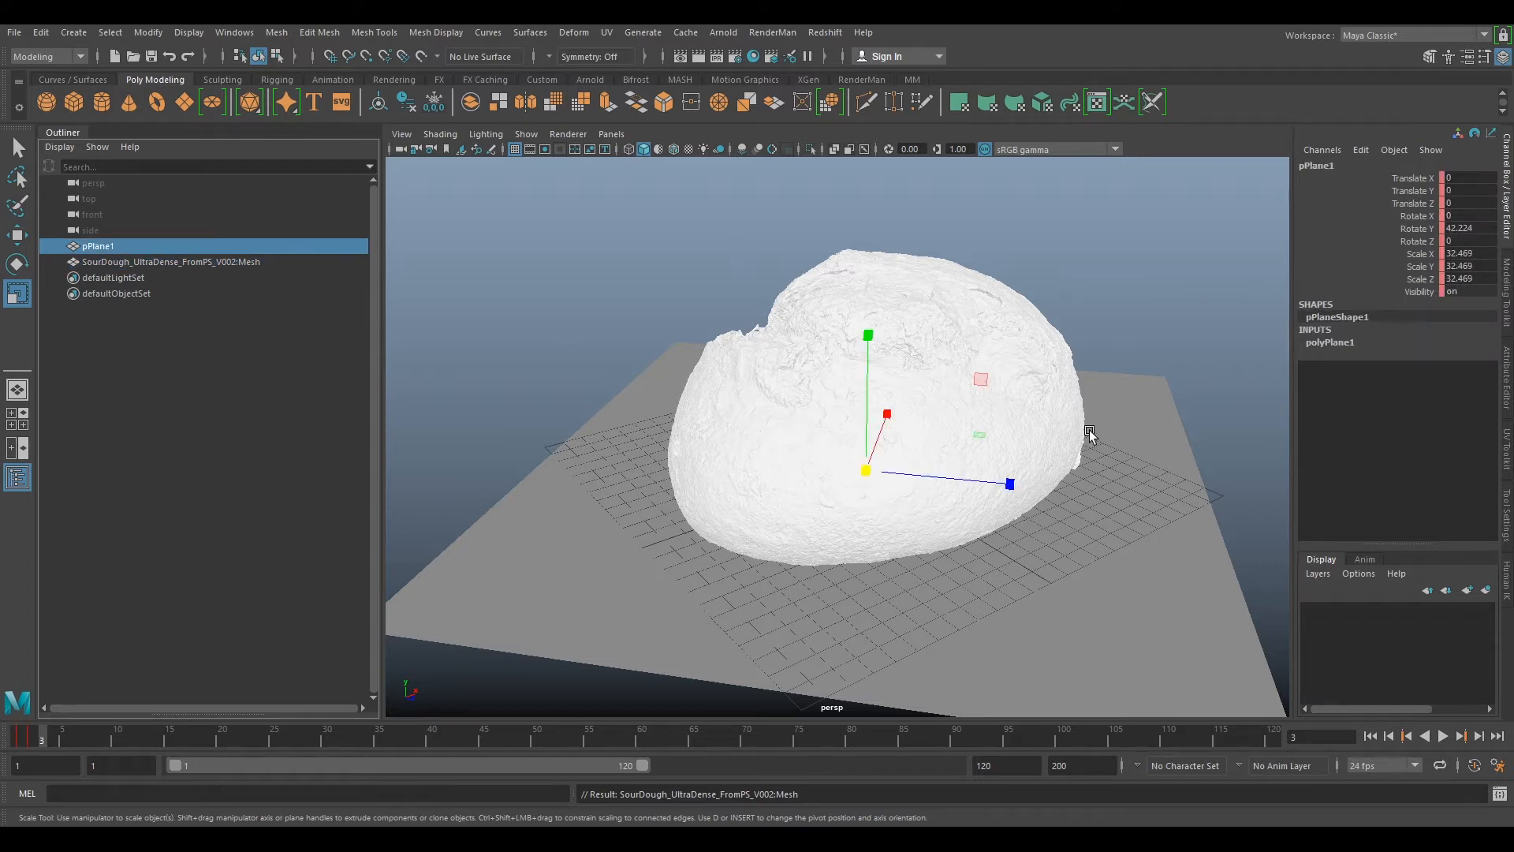
{"action": "left_click", "coordinate": [1485, 591]}
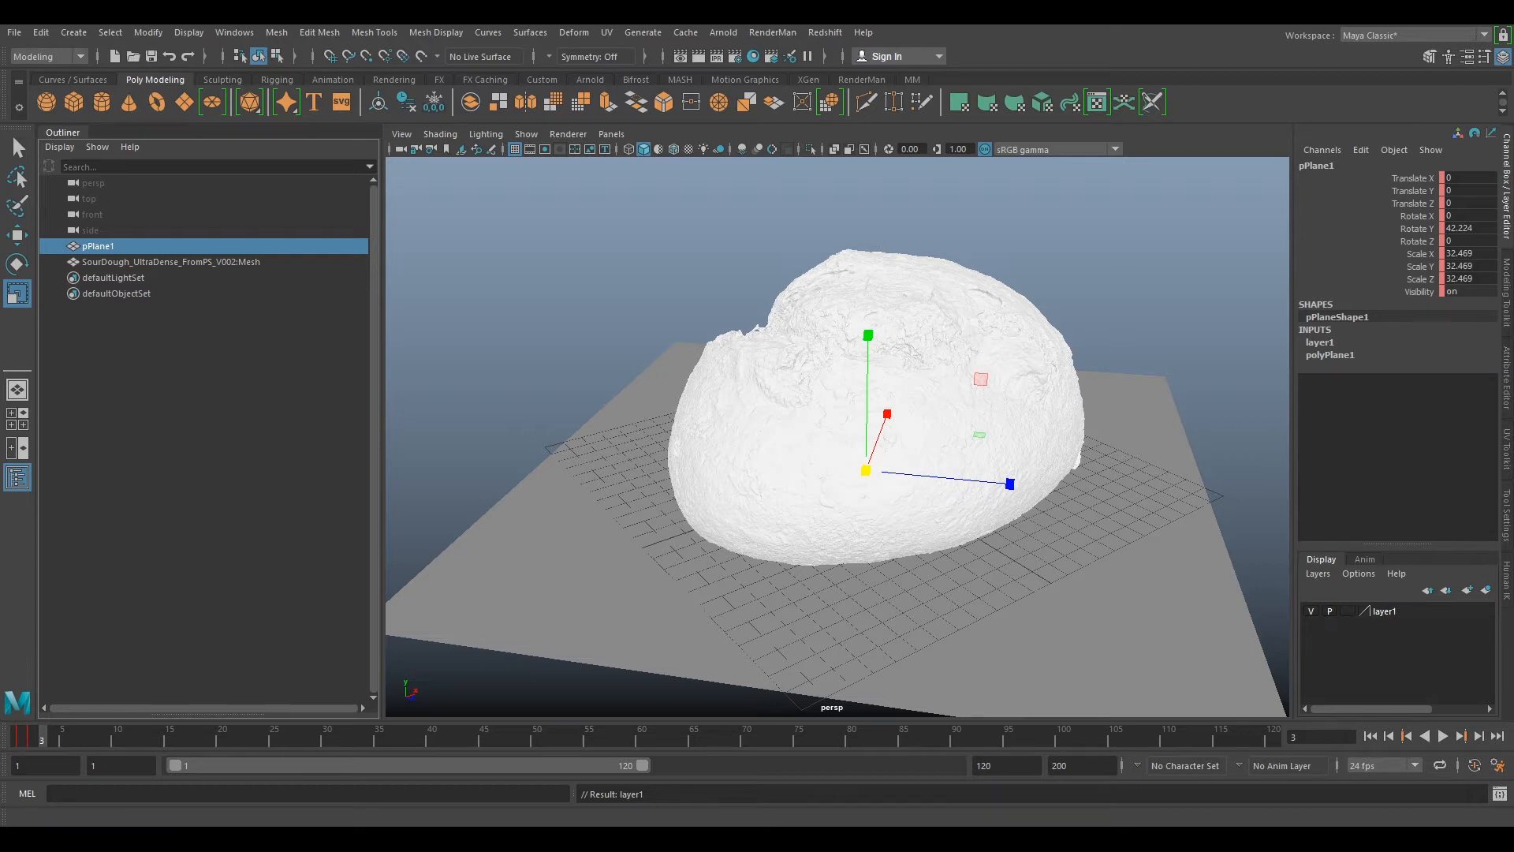
{"action": "left_click", "coordinate": [1310, 612]}
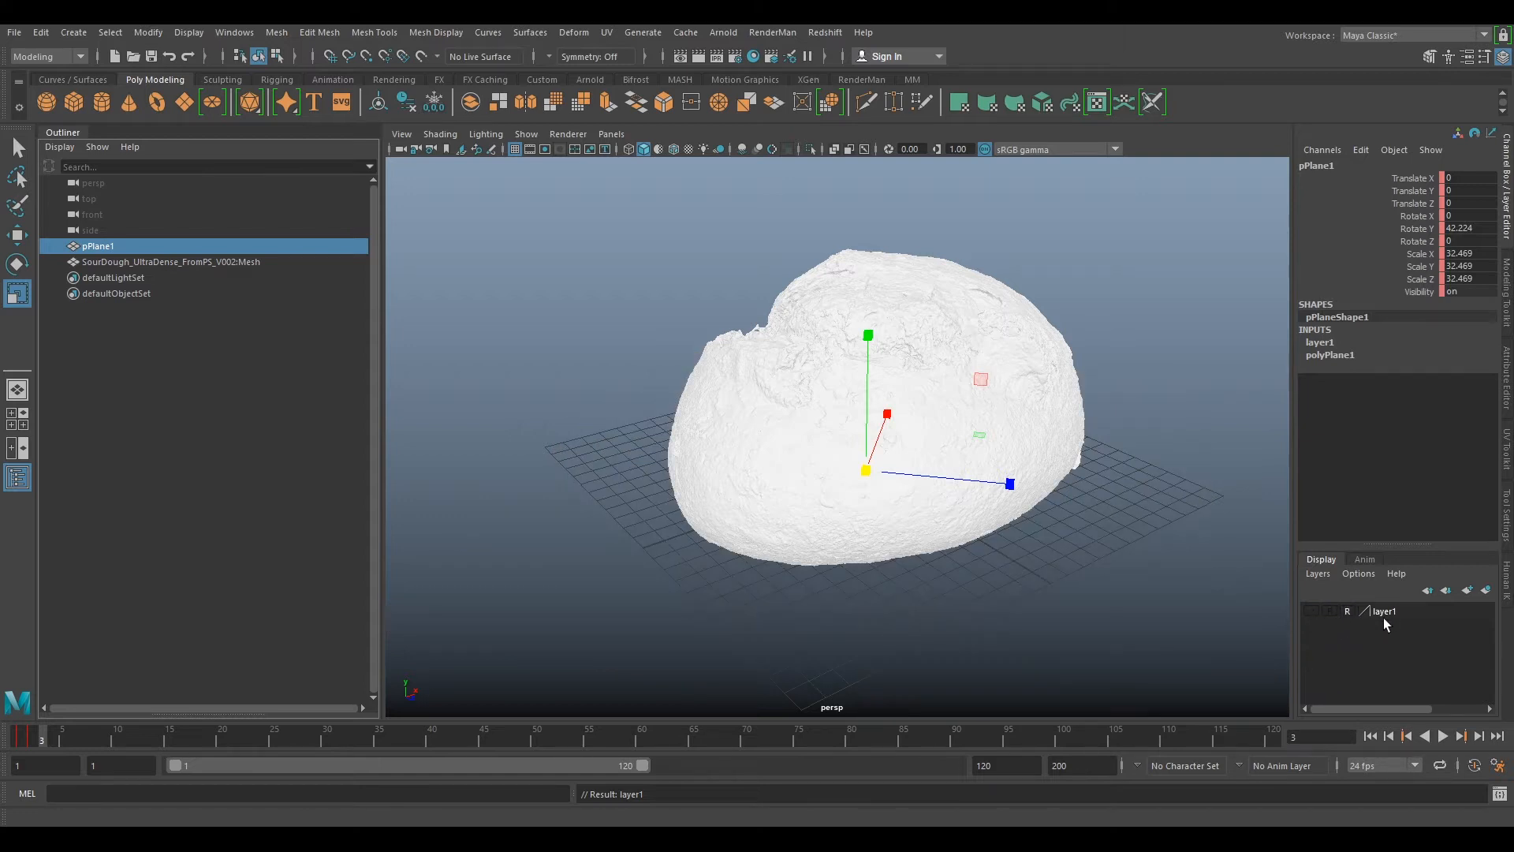
{"action": "left_click_drag", "start_coordinate": [1060, 481], "coordinate": [1089, 415], "text": "alt"}
{"action": "left_click", "coordinate": [1090, 415]}
- Frame the sourdough mesh and turn on hardware texturing in the viewport
{"action": "left_click", "coordinate": [170, 261]}
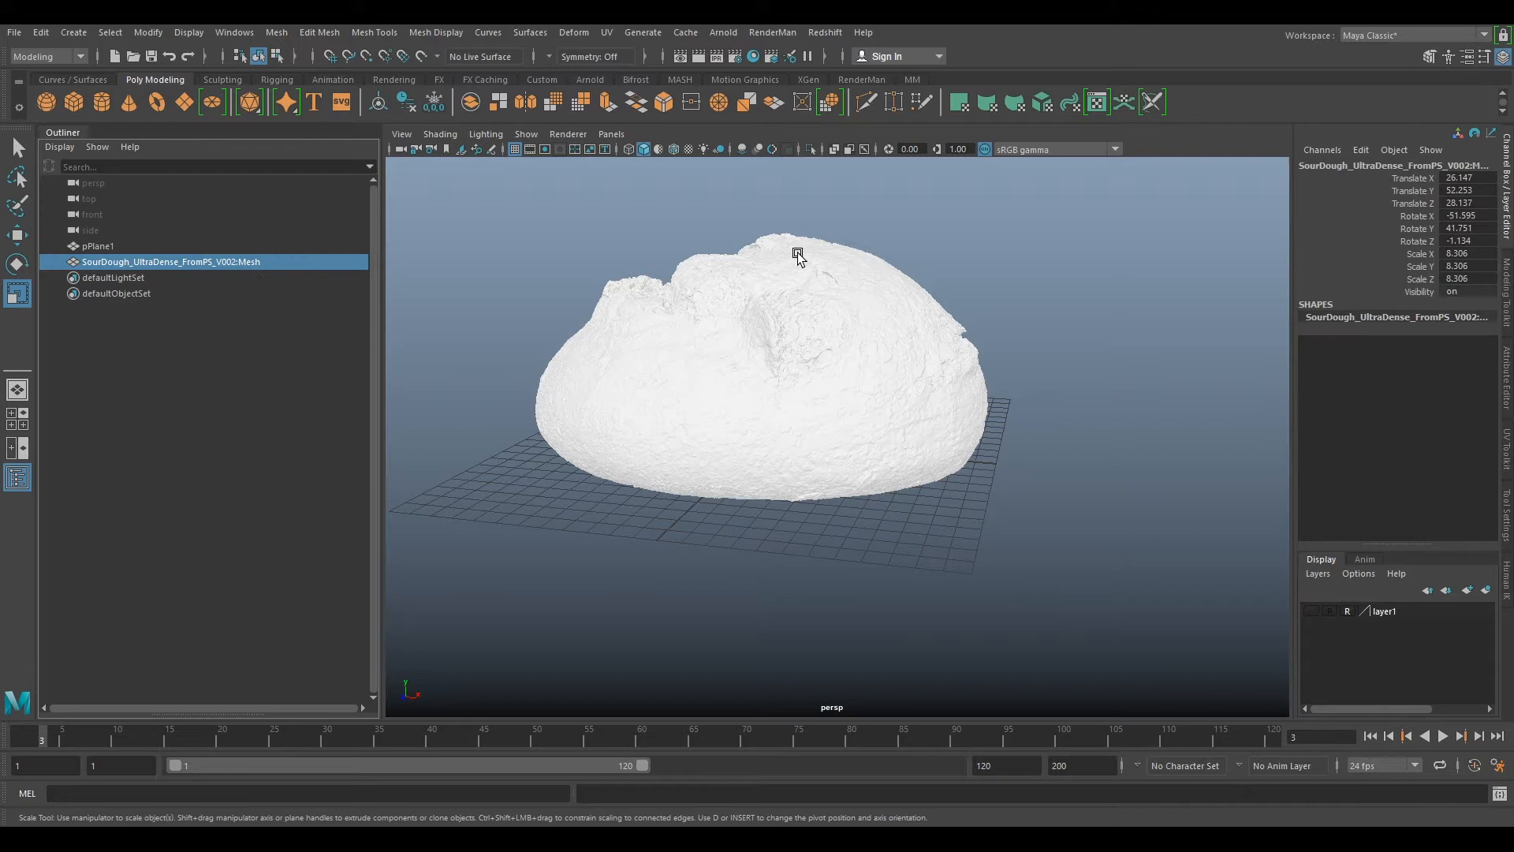
{"action": "key", "text": "f"}
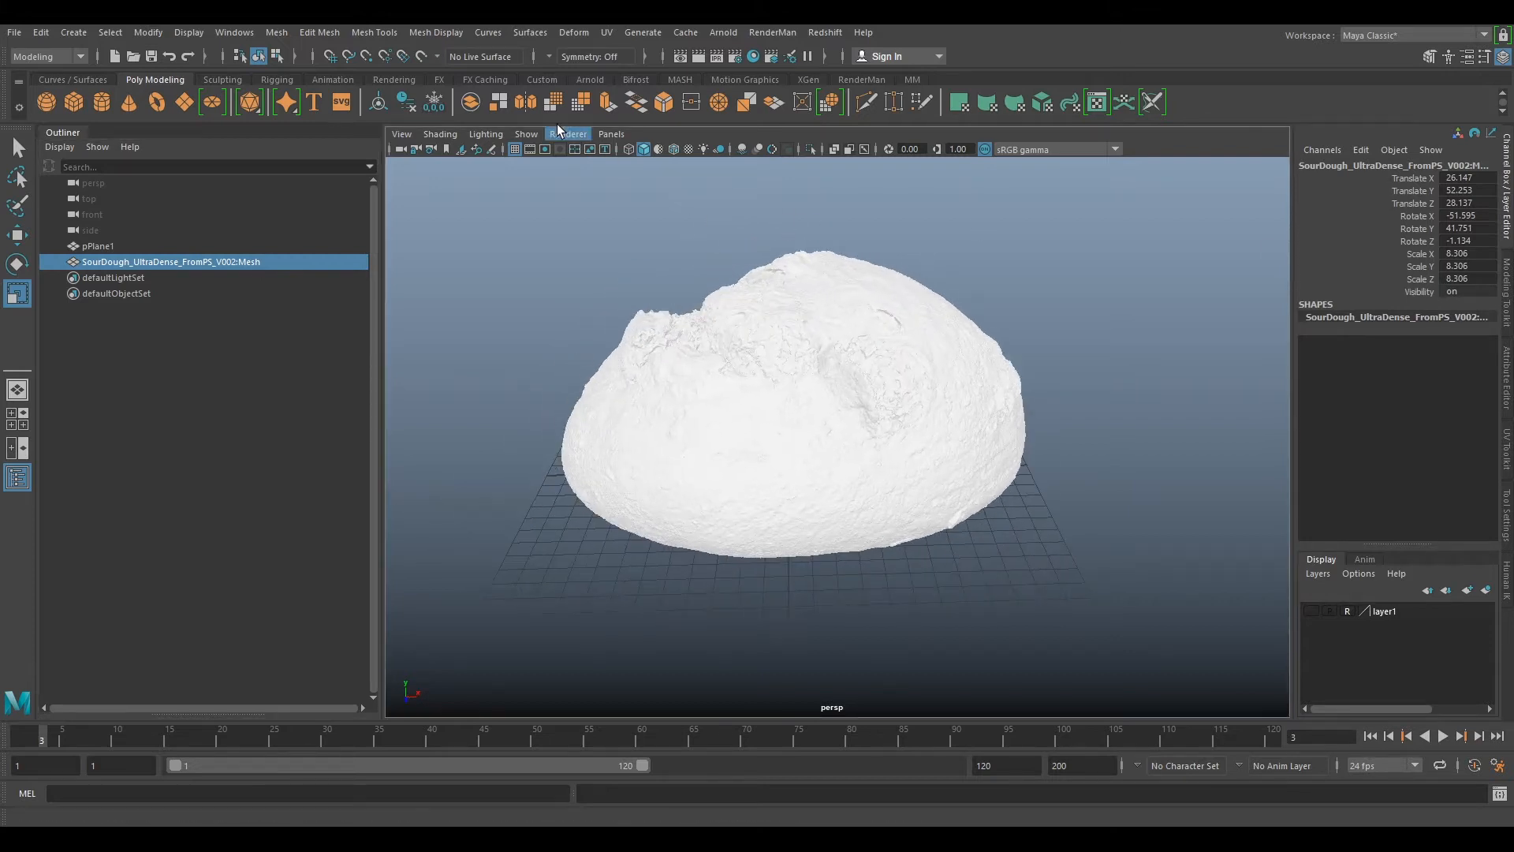
{"action": "left_click", "coordinate": [440, 134]}
{"action": "left_click", "coordinate": [468, 380]}
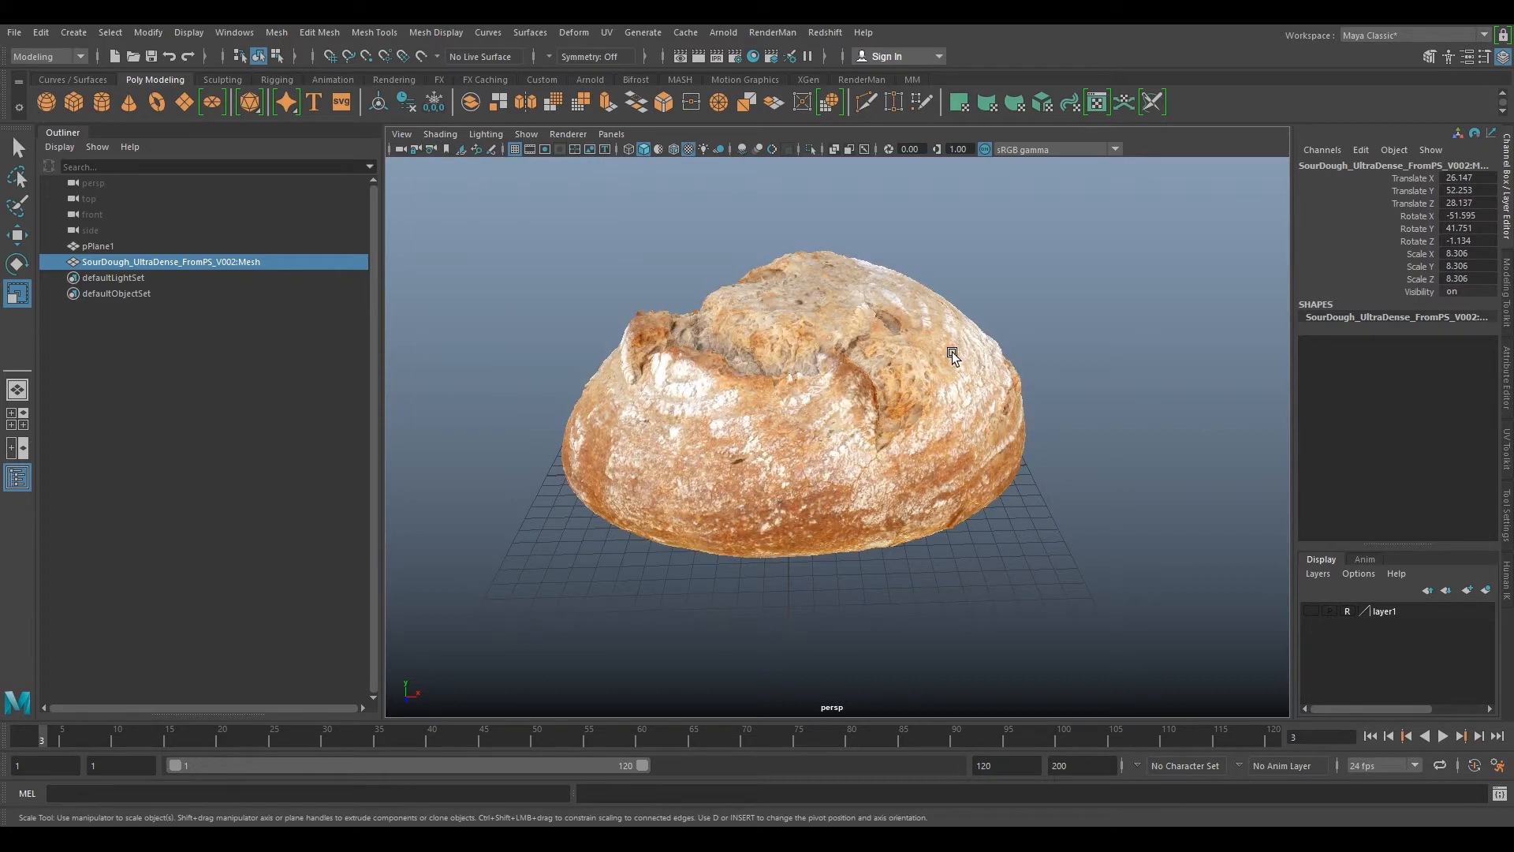
- In the Viewport 2.0 settings, set the maximum texture resolution with clamping enabled and reload all textures
{"action": "left_click_drag", "start_coordinate": [905, 442], "coordinate": [1034, 445], "text": "alt"}
{"action": "scroll", "coordinate": [1033, 446], "scroll_direction": "up", "scroll_amount": 6}
{"action": "scroll", "coordinate": [1033, 447], "scroll_direction": "down", "scroll_amount": 6}
{"action": "left_click_drag", "start_coordinate": [919, 505], "coordinate": [1091, 508], "text": "alt"}
{"action": "left_click_drag", "start_coordinate": [863, 466], "coordinate": [722, 256], "text": "alt"}
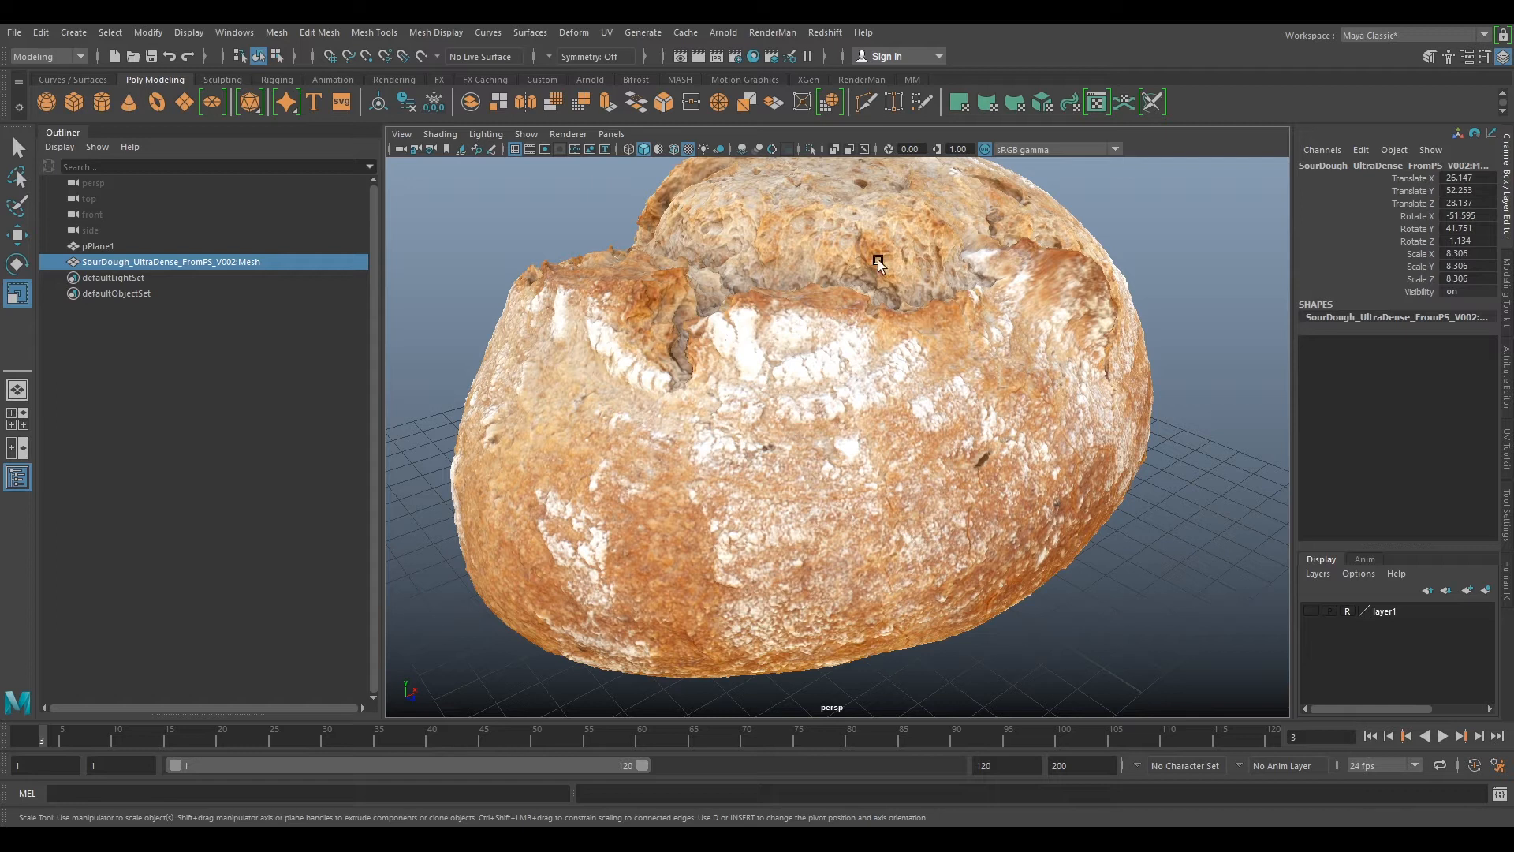
{"action": "left_click", "coordinate": [552, 134]}
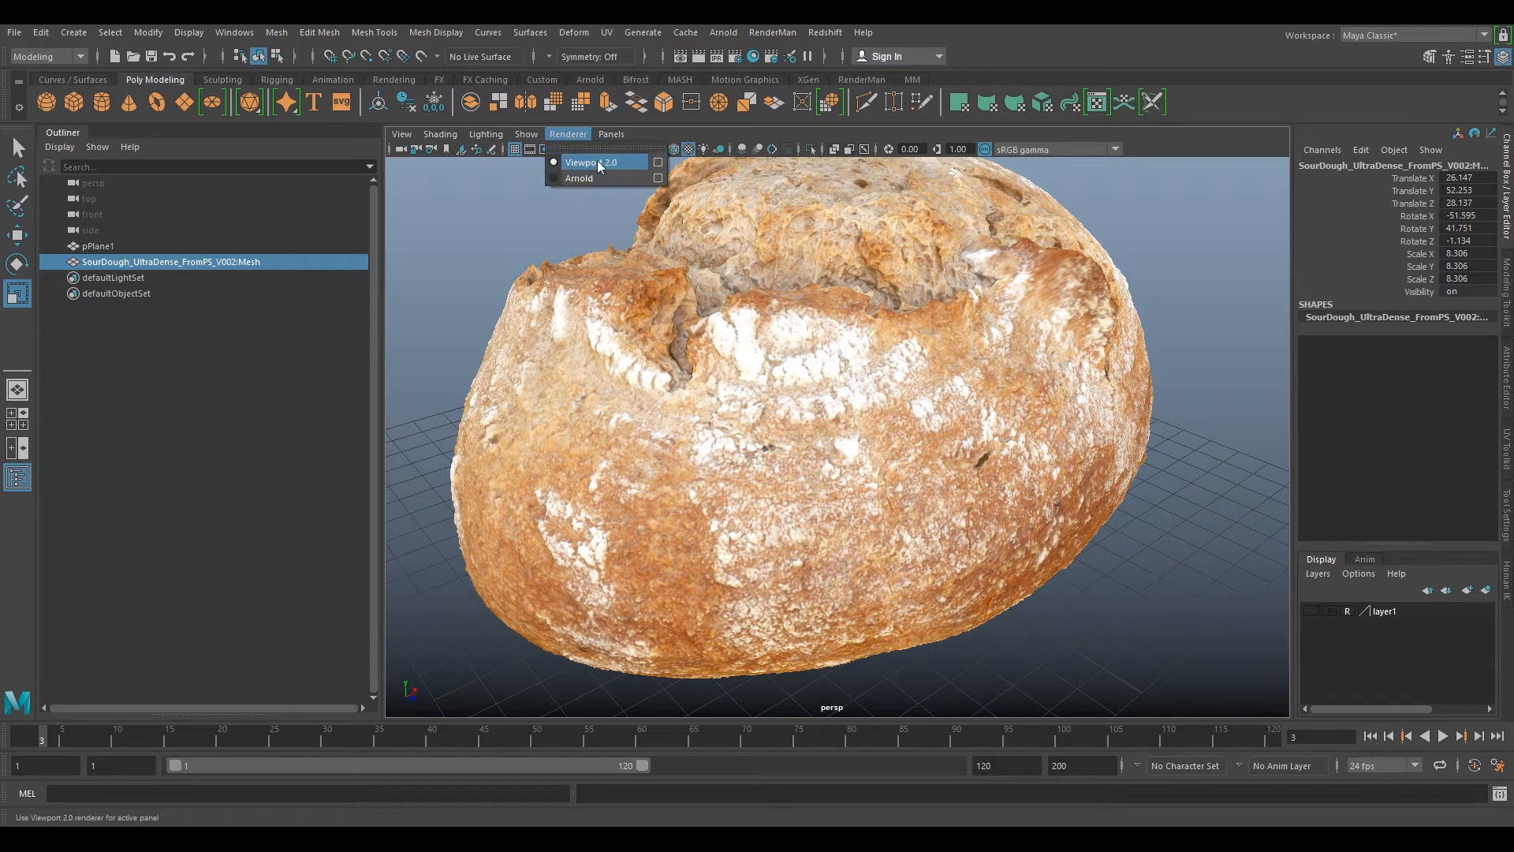
{"action": "left_click", "coordinate": [656, 164]}
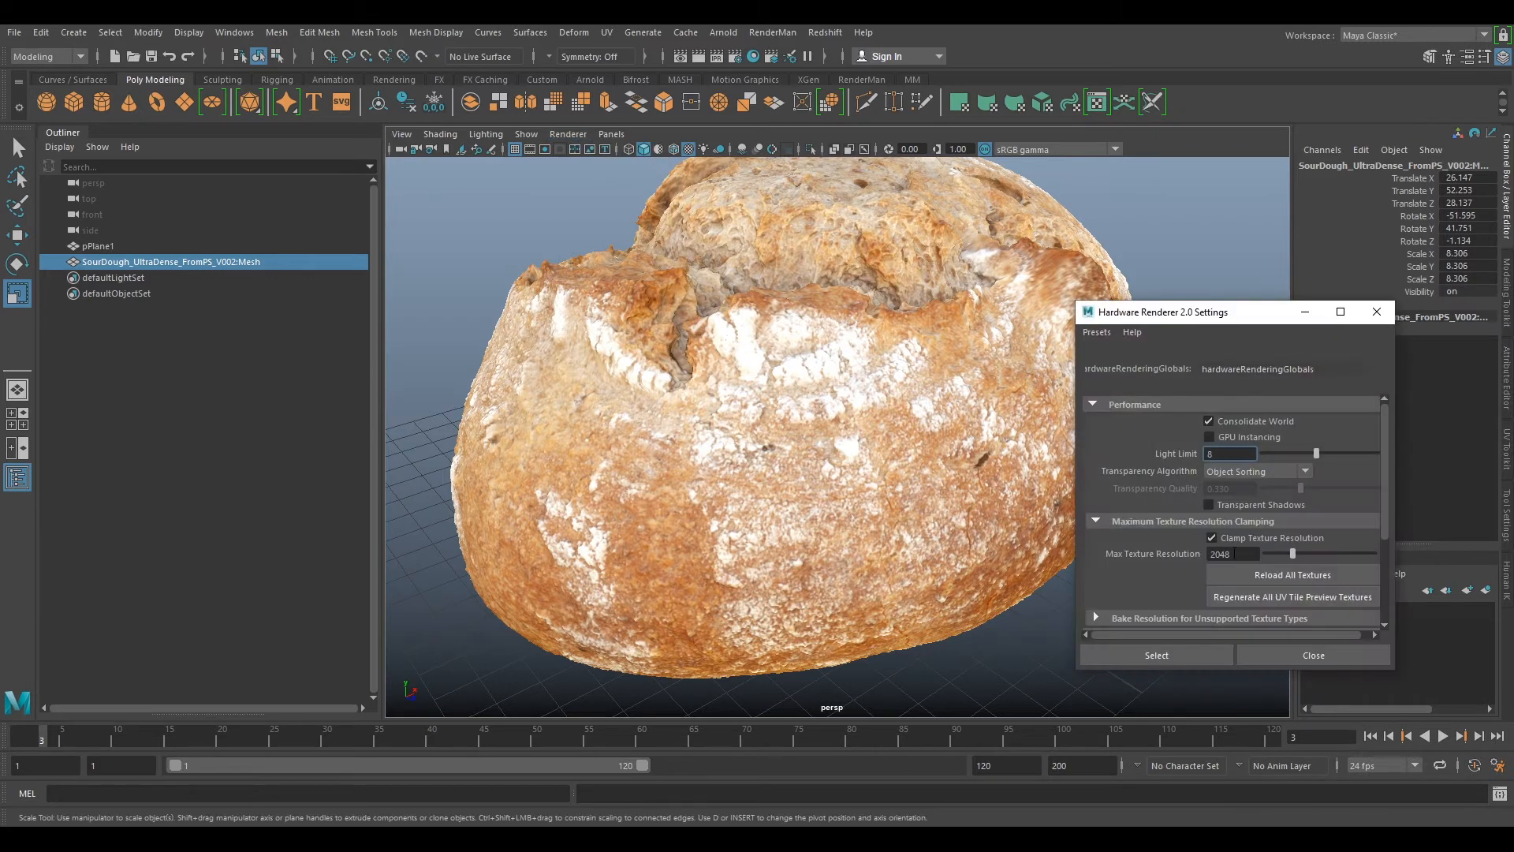
{"action": "left_click", "coordinate": [1212, 537]}
{"action": "left_click", "coordinate": [1210, 537]}
{"action": "left_click_drag", "start_coordinate": [1239, 555], "coordinate": [913, 518]}
{"action": "key", "text": "Return"}
{"action": "left_click", "coordinate": [1283, 575]}
{"action": "left_click", "coordinate": [1372, 316]}
- Deselect the sourdough mesh and inspect its reloaded texture from several angles
{"action": "left_click_drag", "start_coordinate": [1096, 608], "coordinate": [979, 538], "text": "alt"}
{"action": "middle_click_drag", "start_coordinate": [915, 433], "coordinate": [967, 556], "text": "alt"}
{"action": "scroll", "coordinate": [967, 556], "scroll_direction": "down", "scroll_amount": 5}
{"action": "left_click_drag", "start_coordinate": [967, 555], "coordinate": [1062, 606], "text": "alt"}
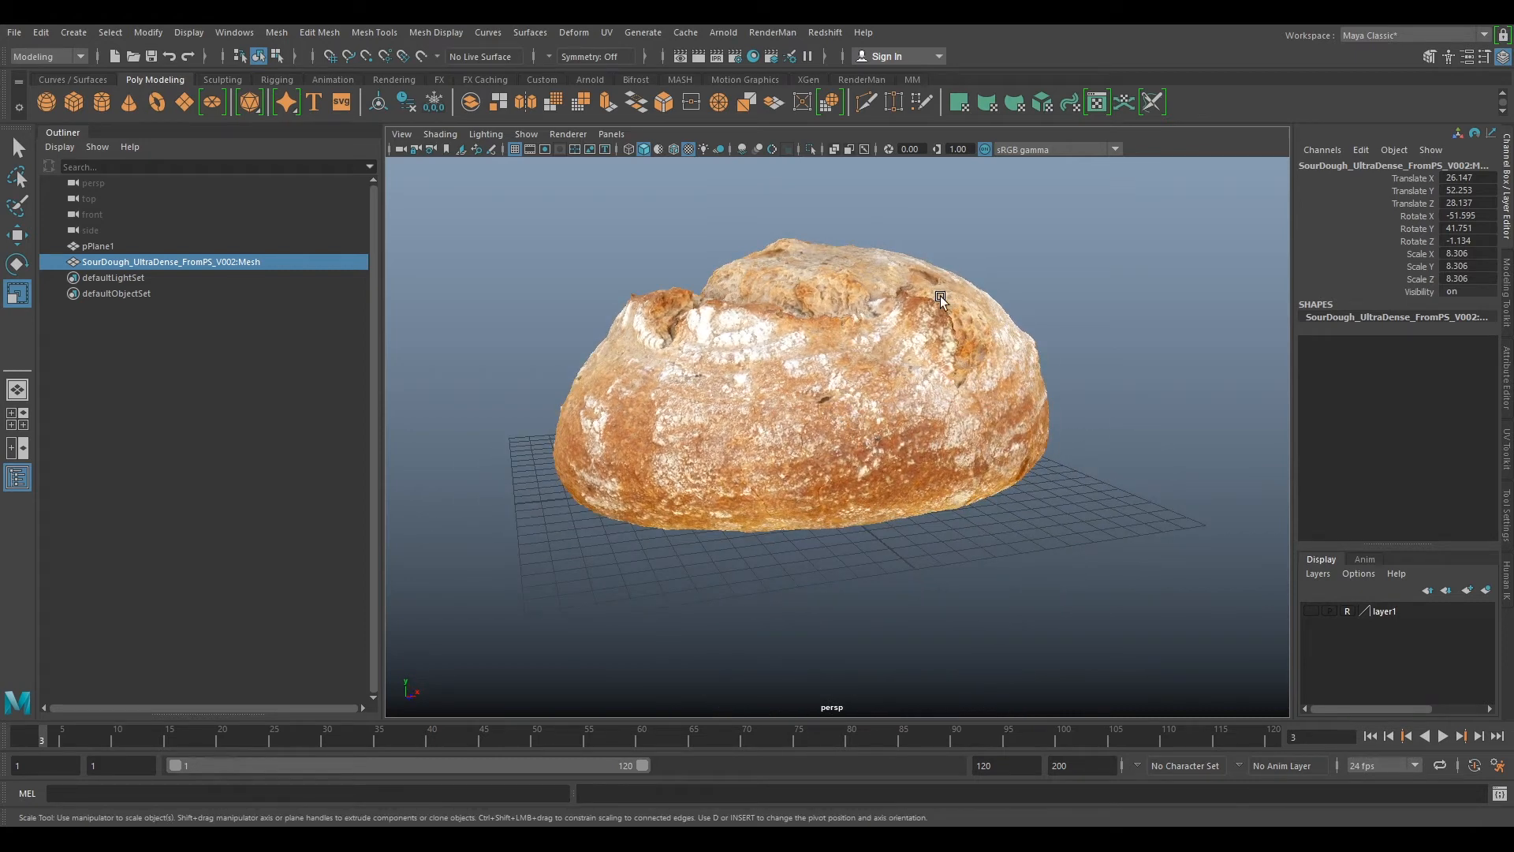
{"action": "left_click_drag", "start_coordinate": [1173, 311], "coordinate": [1173, 310], "text": "alt"}
{"action": "left_click", "coordinate": [1173, 319]}
{"action": "left_click_drag", "start_coordinate": [1097, 356], "coordinate": [1015, 423], "text": "alt"}
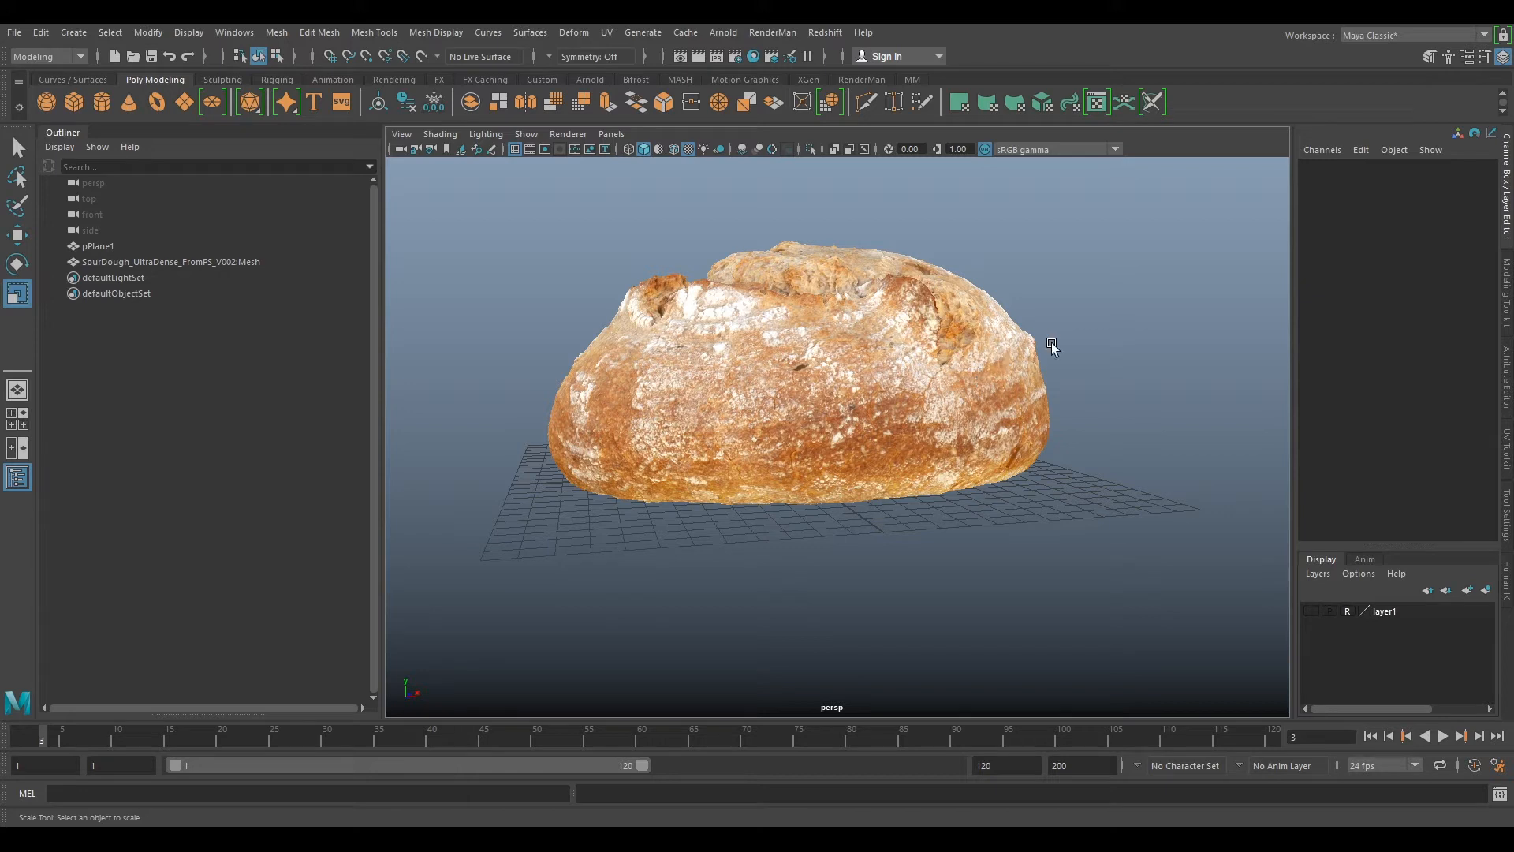
{"action": "scroll", "coordinate": [1088, 327], "scroll_direction": "up", "scroll_amount": 3}
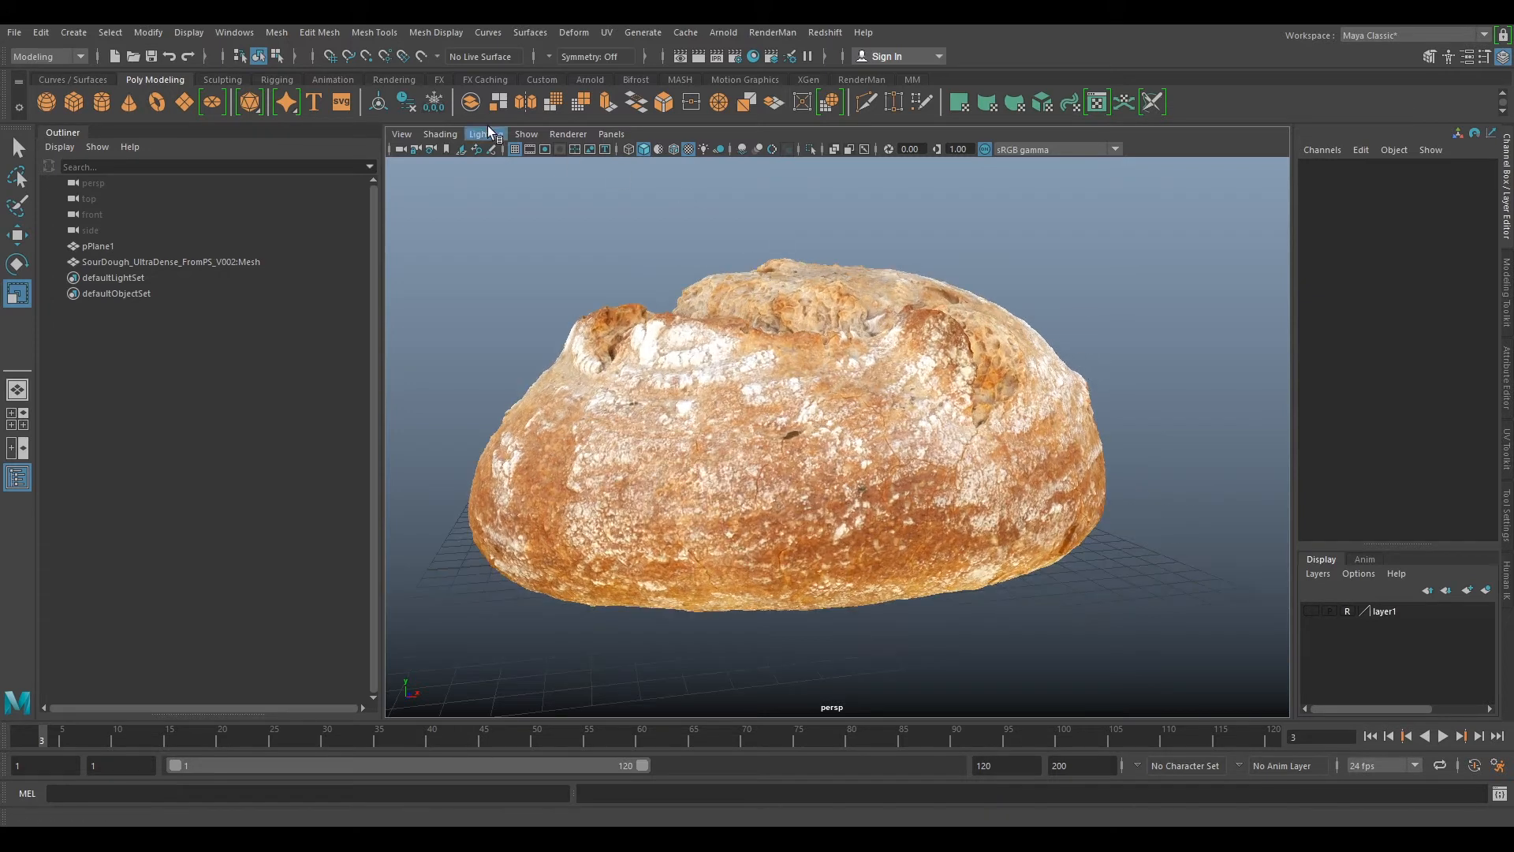
- Temporarily display Wireframe on Shaded to examine the density of the sourdough mesh, then switch it off
{"action": "left_click", "coordinate": [439, 134]}
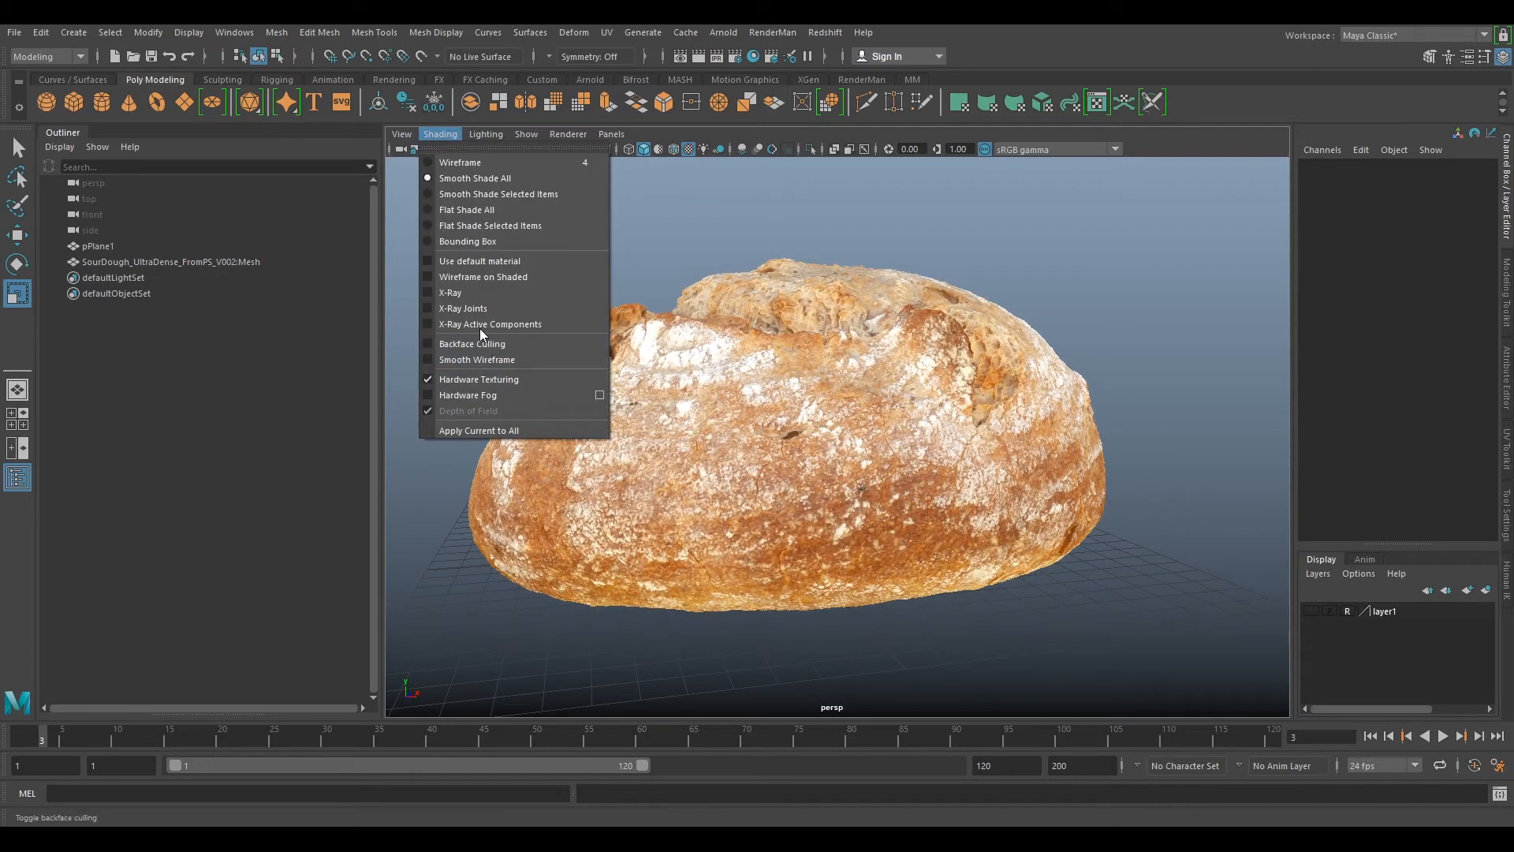
{"action": "left_click", "coordinate": [491, 277]}
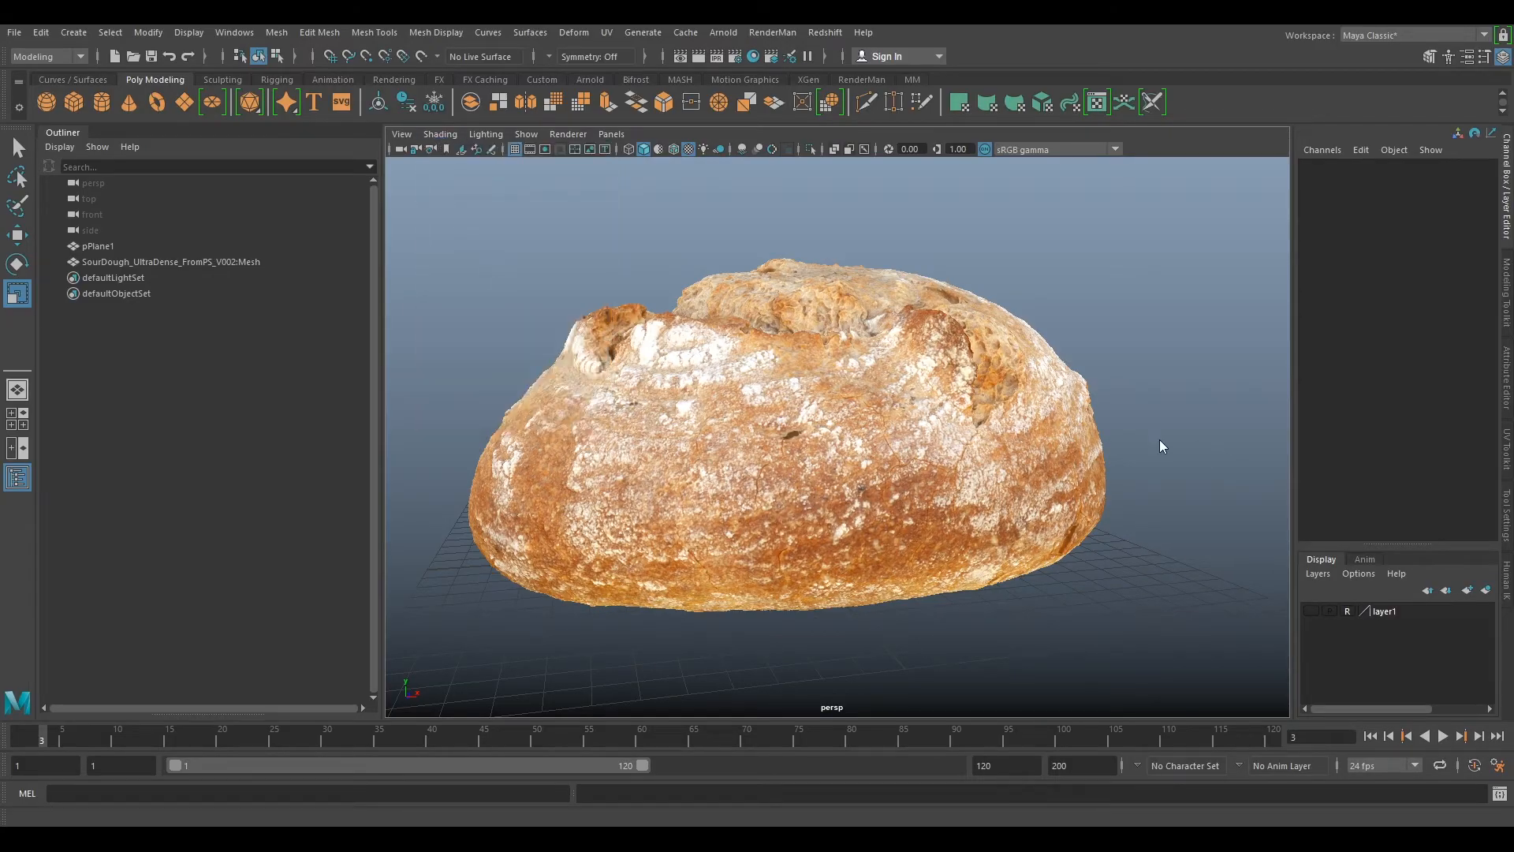
{"action": "right_click_drag", "start_coordinate": [820, 433], "coordinate": [1068, 546], "text": "alt"}
{"action": "mouse_move", "coordinate": [1069, 546]}
{"action": "left_mouse_down", "text": "alt"}
{"action": "mouse_move", "coordinate": [957, 494]}
{"action": "mouse_move", "coordinate": [792, 548]}
{"action": "mouse_move", "coordinate": [1030, 523]}
{"action": "mouse_move", "coordinate": [907, 410]}
{"action": "left_mouse_up", "text": "alt"}
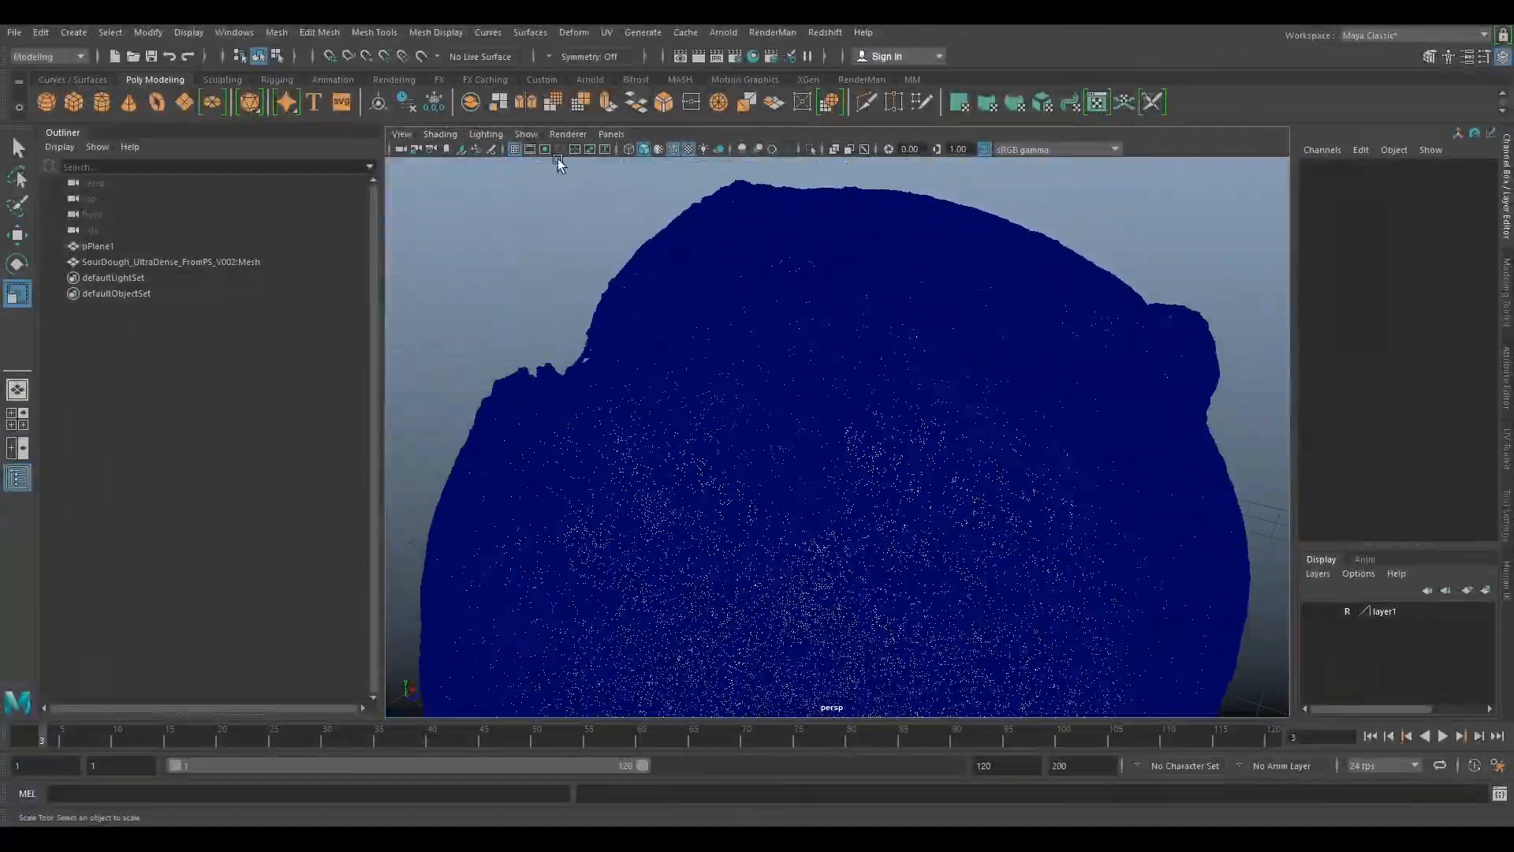
{"action": "left_click", "coordinate": [438, 134]}
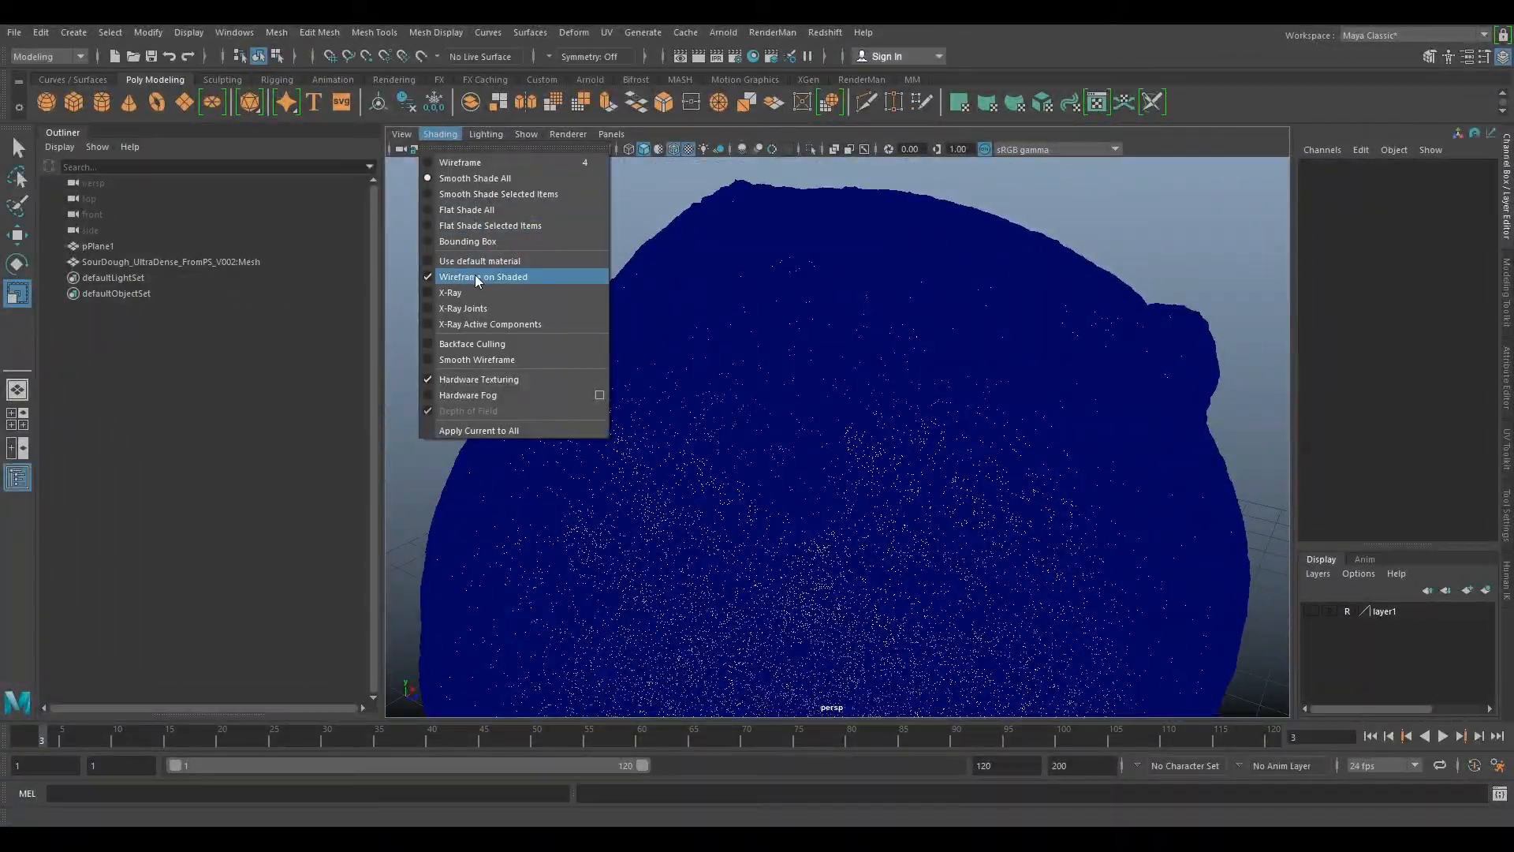
{"action": "left_click", "coordinate": [474, 274]}
{"action": "scroll", "coordinate": [1025, 425], "scroll_direction": "down", "scroll_amount": 3}
{"action": "left_click_drag", "start_coordinate": [1047, 441], "coordinate": [929, 400], "text": "alt"}
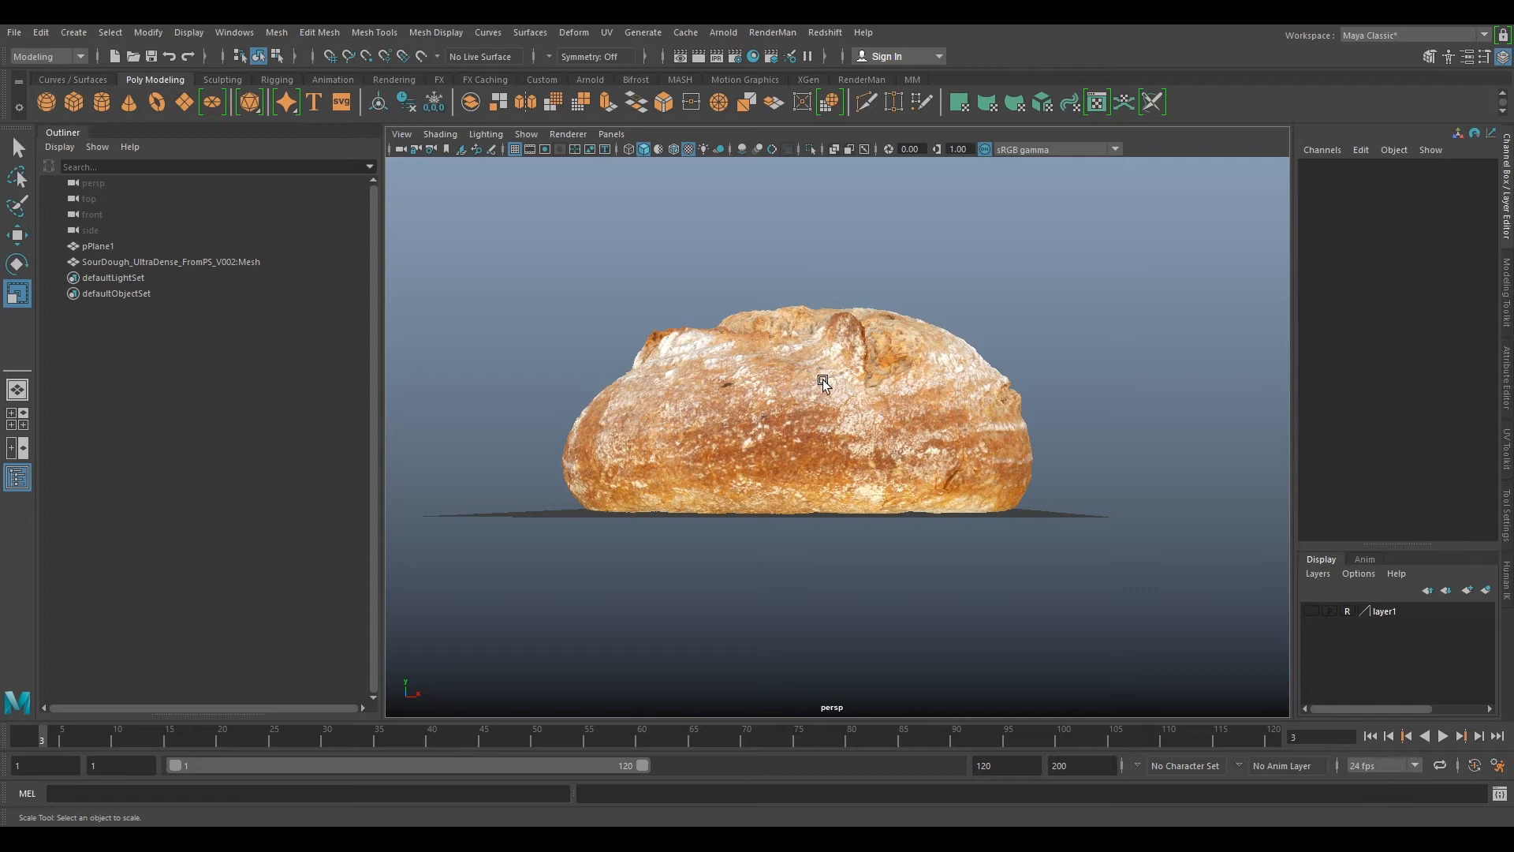
- Make the sourdough mesh the live surface
{"action": "left_click_drag", "start_coordinate": [814, 371], "coordinate": [868, 398], "text": "alt"}
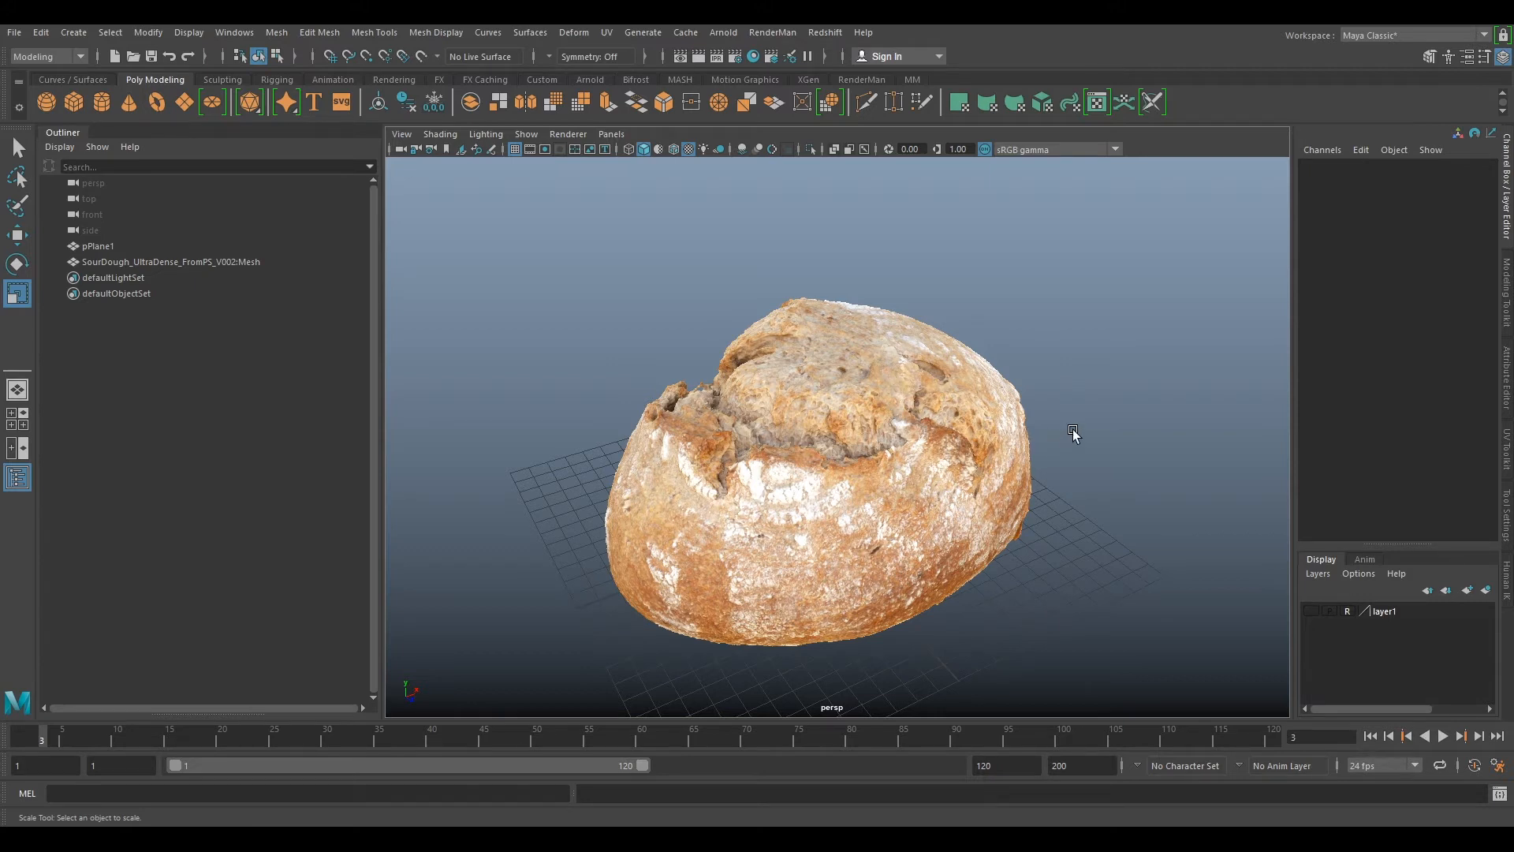
{"action": "left_click_drag", "start_coordinate": [1088, 456], "coordinate": [619, 404], "text": "alt"}
{"action": "scroll", "coordinate": [891, 360], "scroll_direction": "up", "scroll_amount": 3}
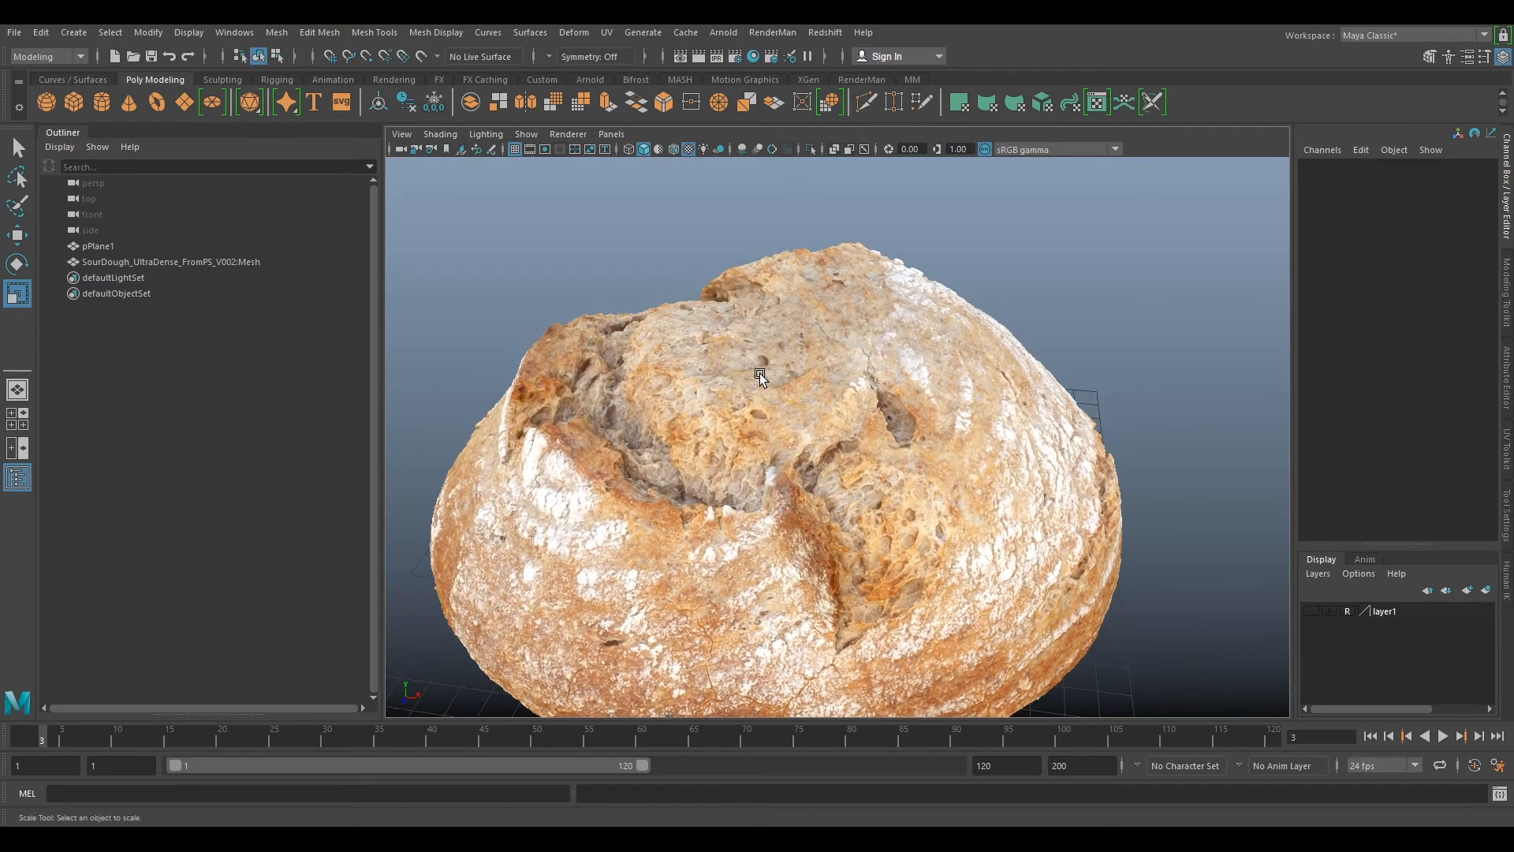
{"action": "scroll", "coordinate": [759, 372], "scroll_direction": "down", "scroll_amount": 3}
{"action": "left_click_drag", "start_coordinate": [759, 372], "coordinate": [788, 441], "text": "alt"}
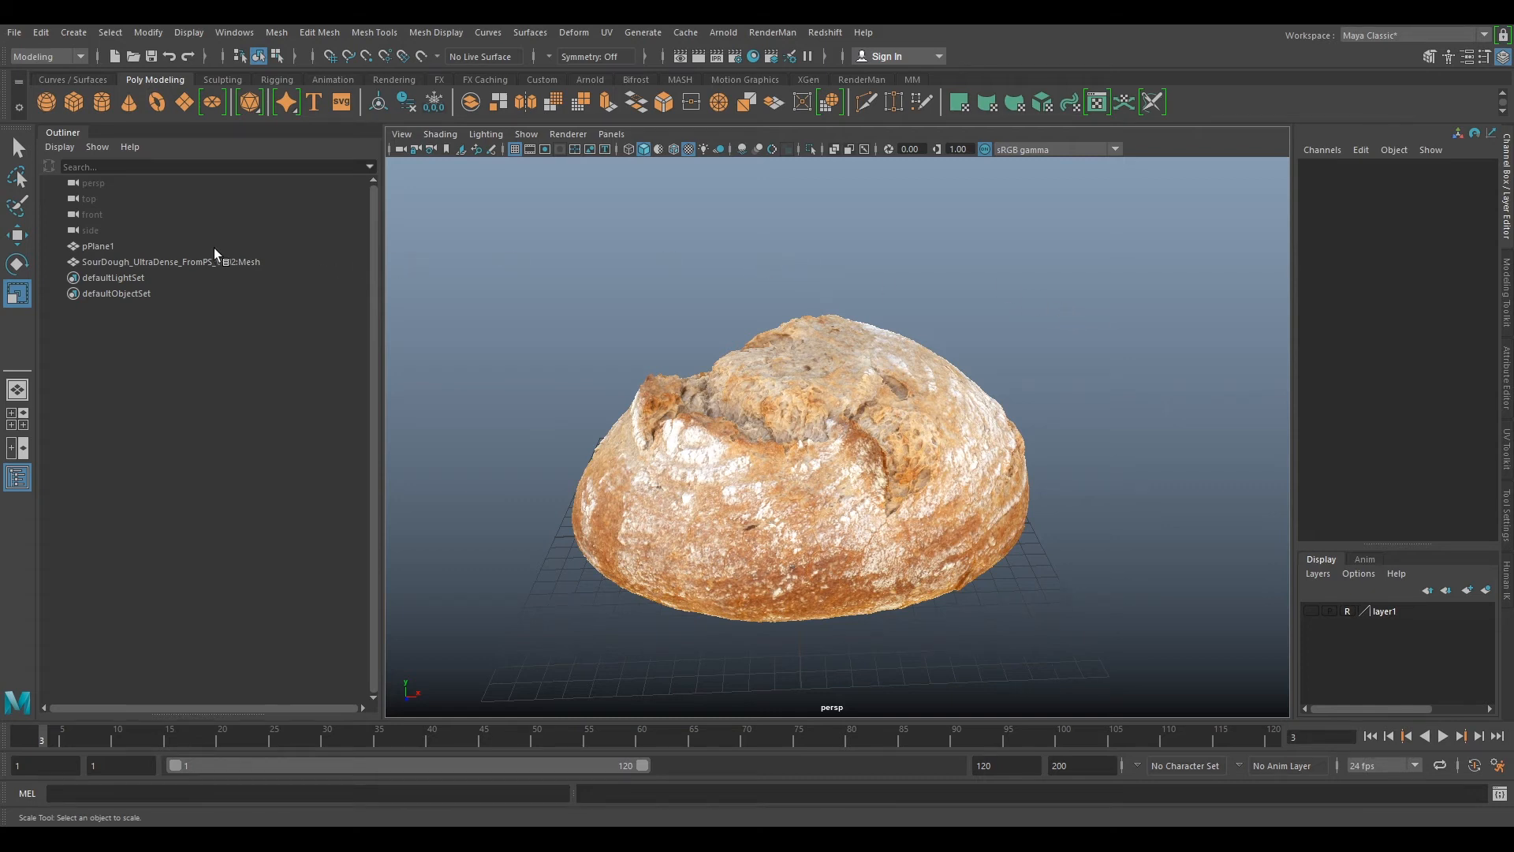
{"action": "left_click", "coordinate": [170, 258]}
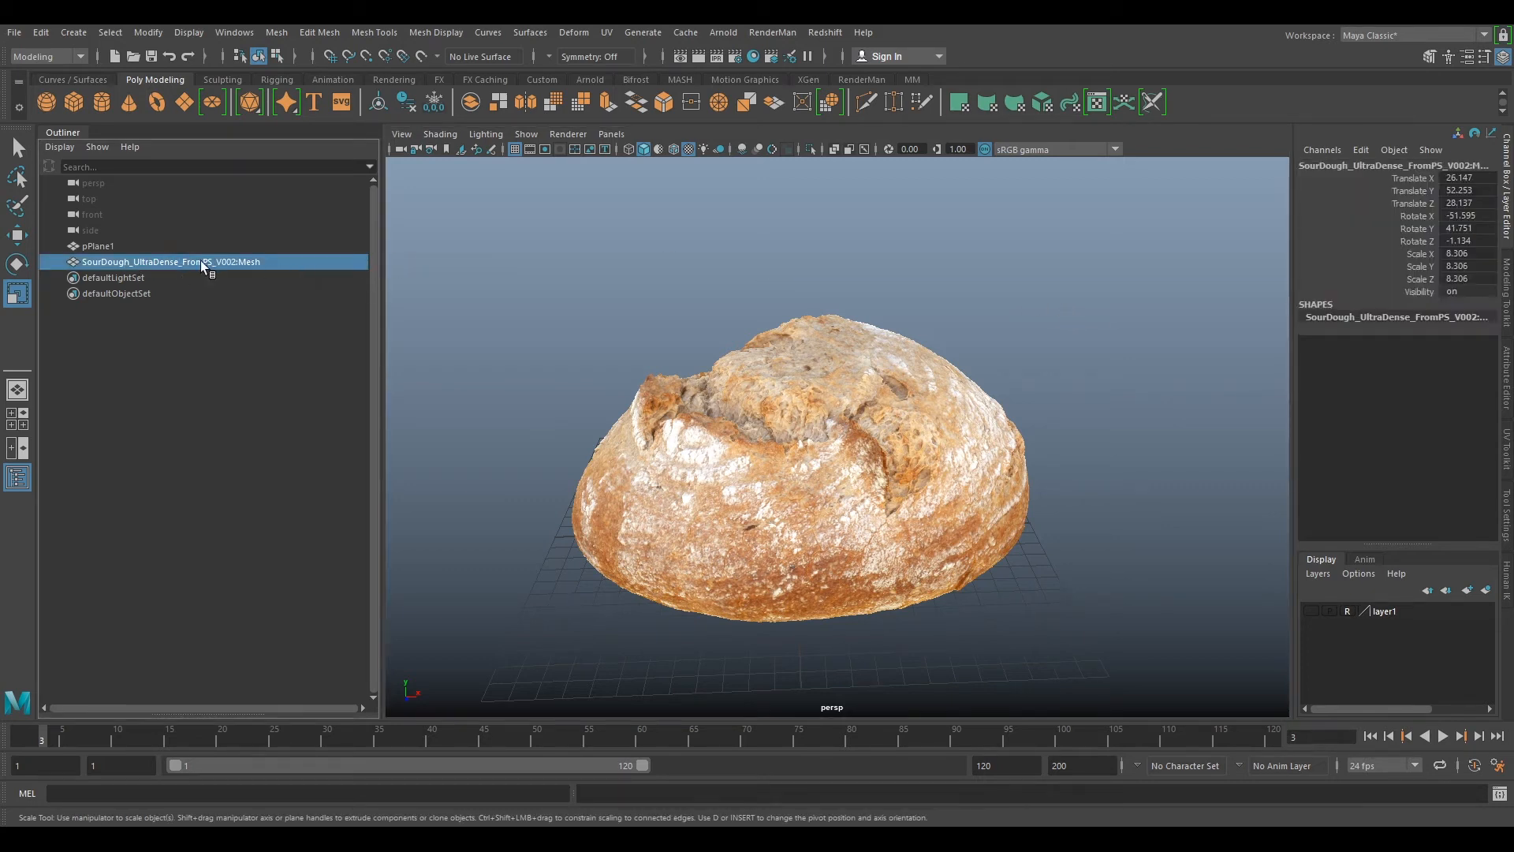
{"action": "right_click", "coordinate": [803, 441]}
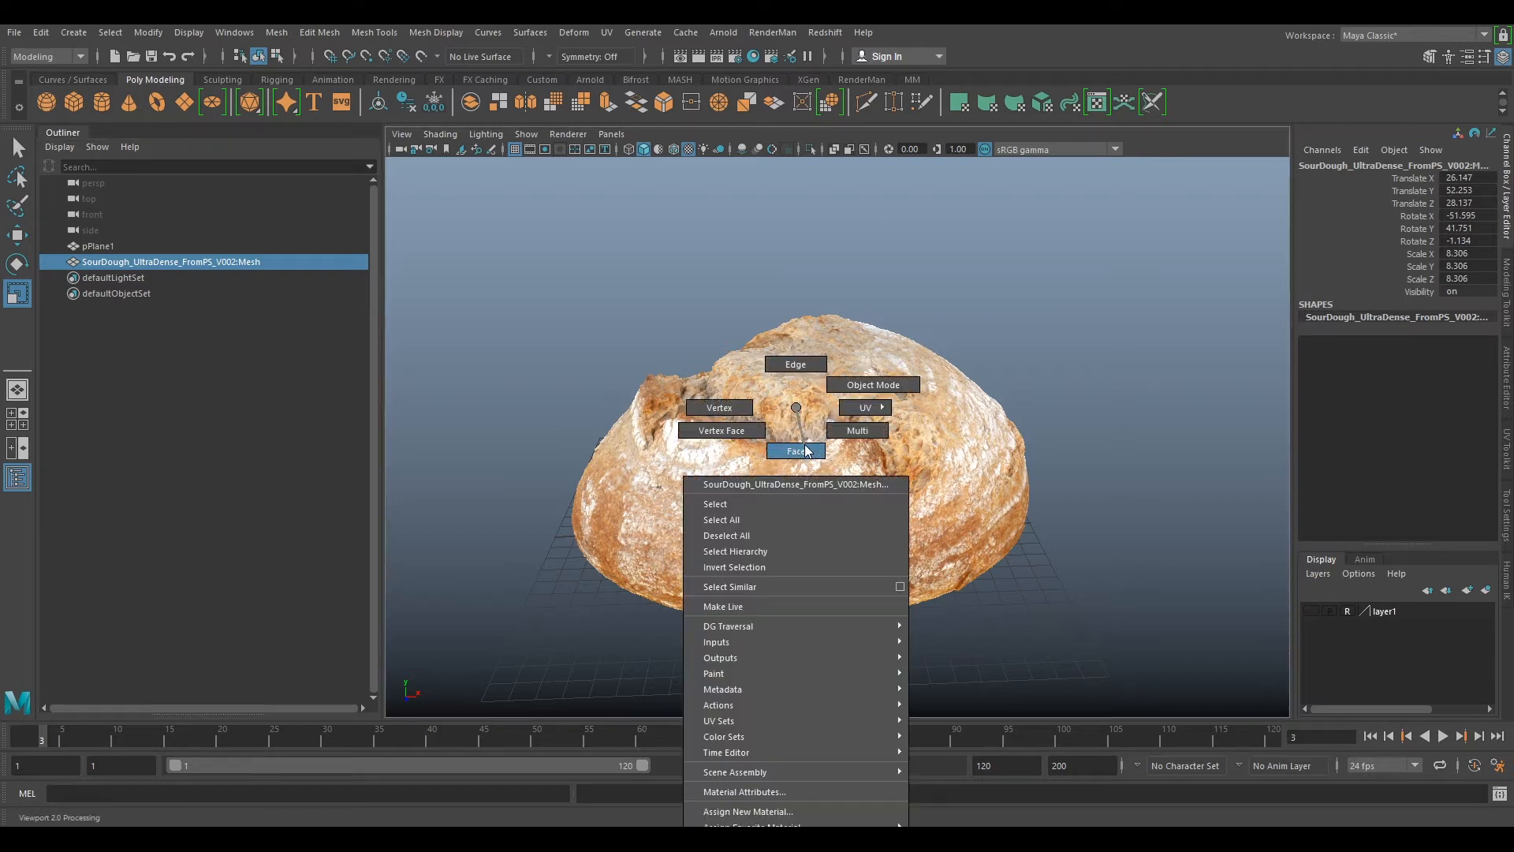
{"action": "left_click", "coordinate": [703, 606]}
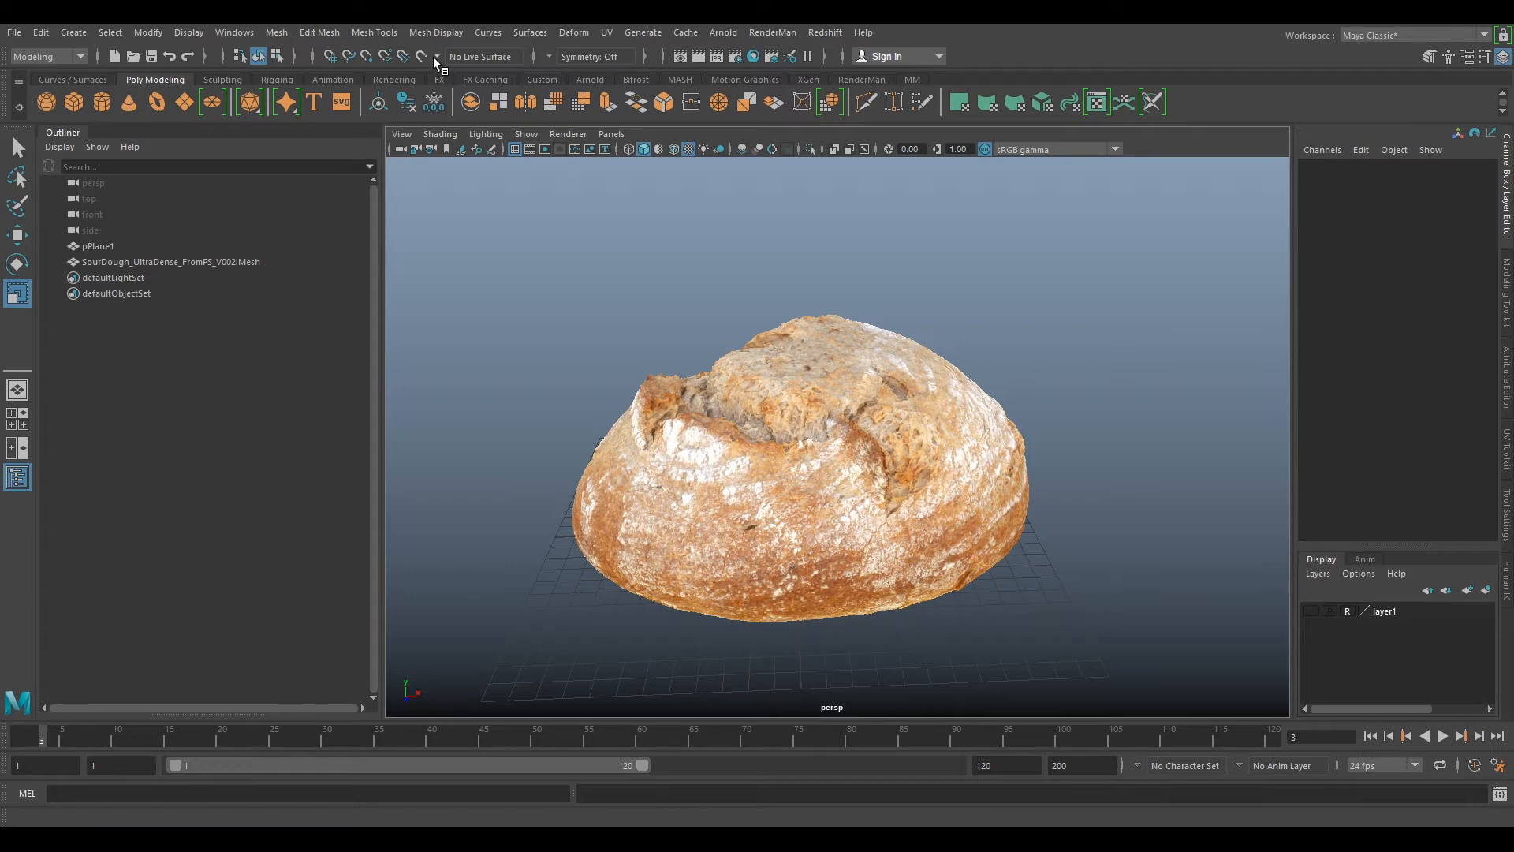
{"action": "left_click", "coordinate": [167, 263]}
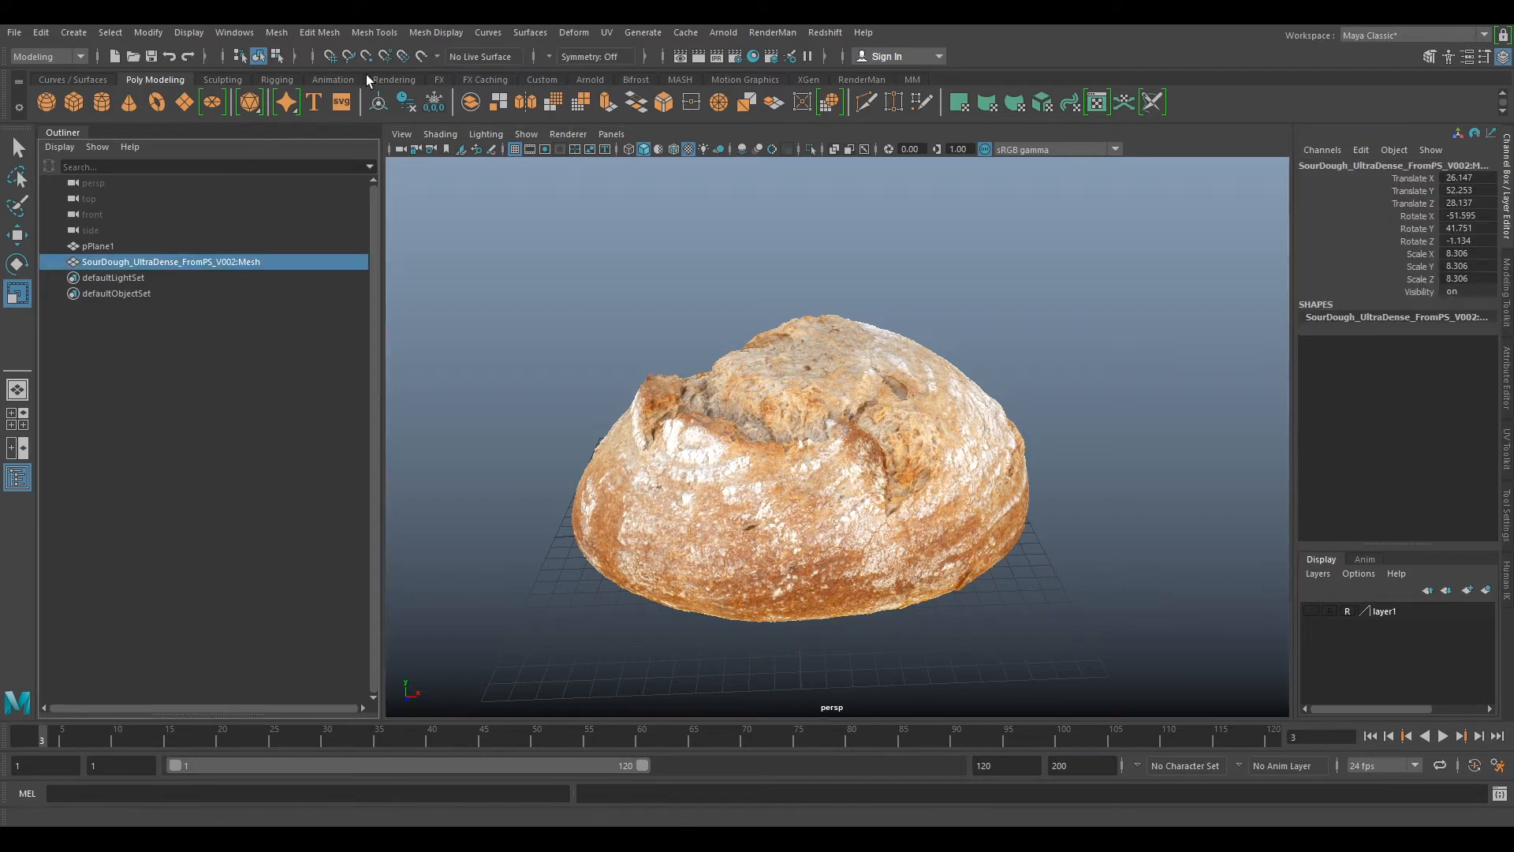
{"action": "left_click", "coordinate": [421, 53]}
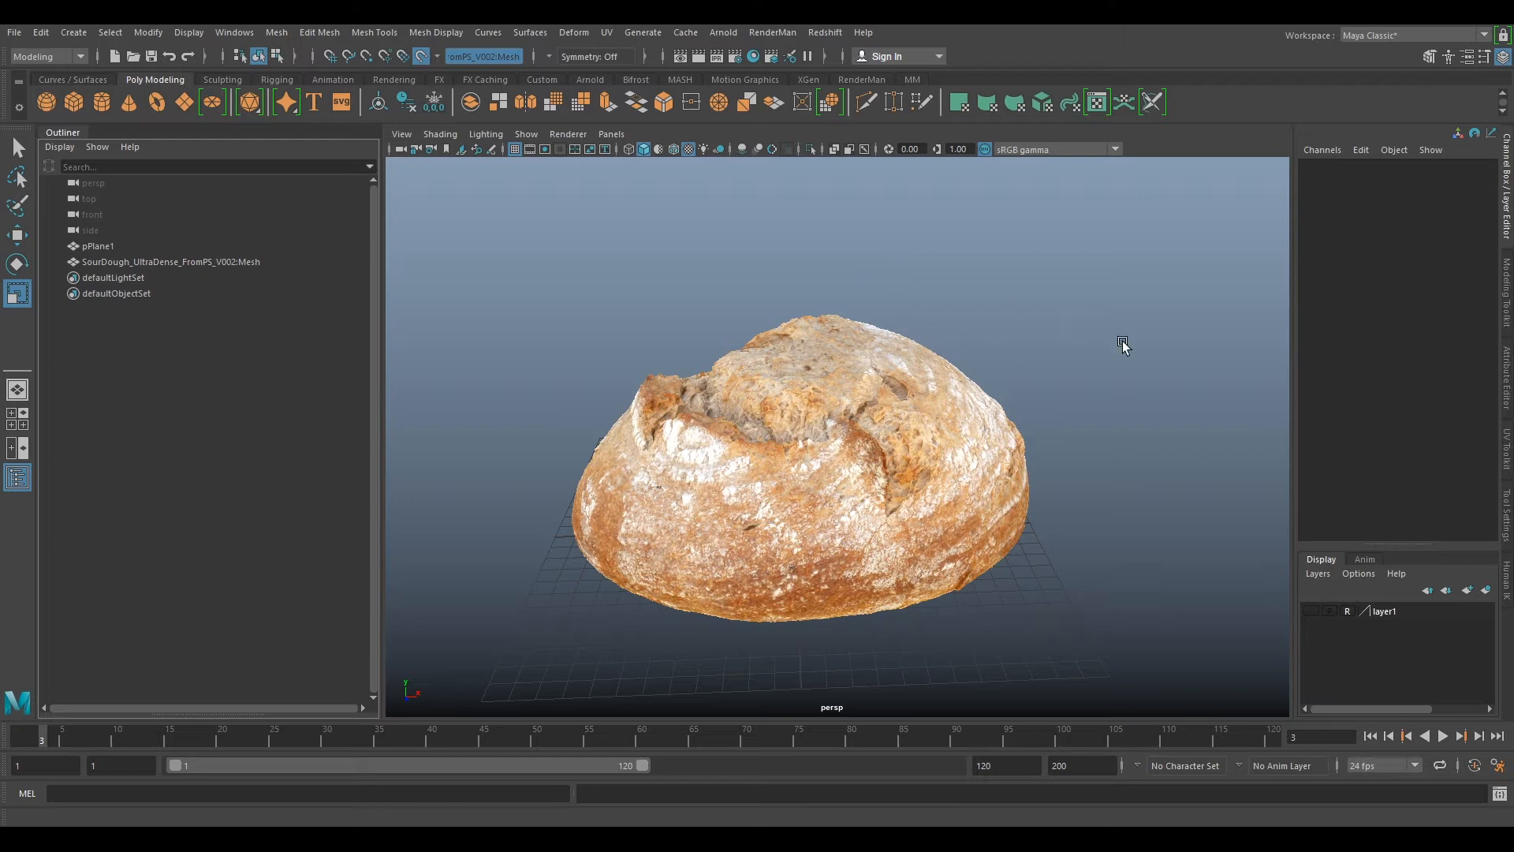
- With Quad Draw, place four points low on the loaf's side and fill them as the first quad
{"action": "left_click_drag", "start_coordinate": [782, 423], "coordinate": [884, 411], "text": "alt"}
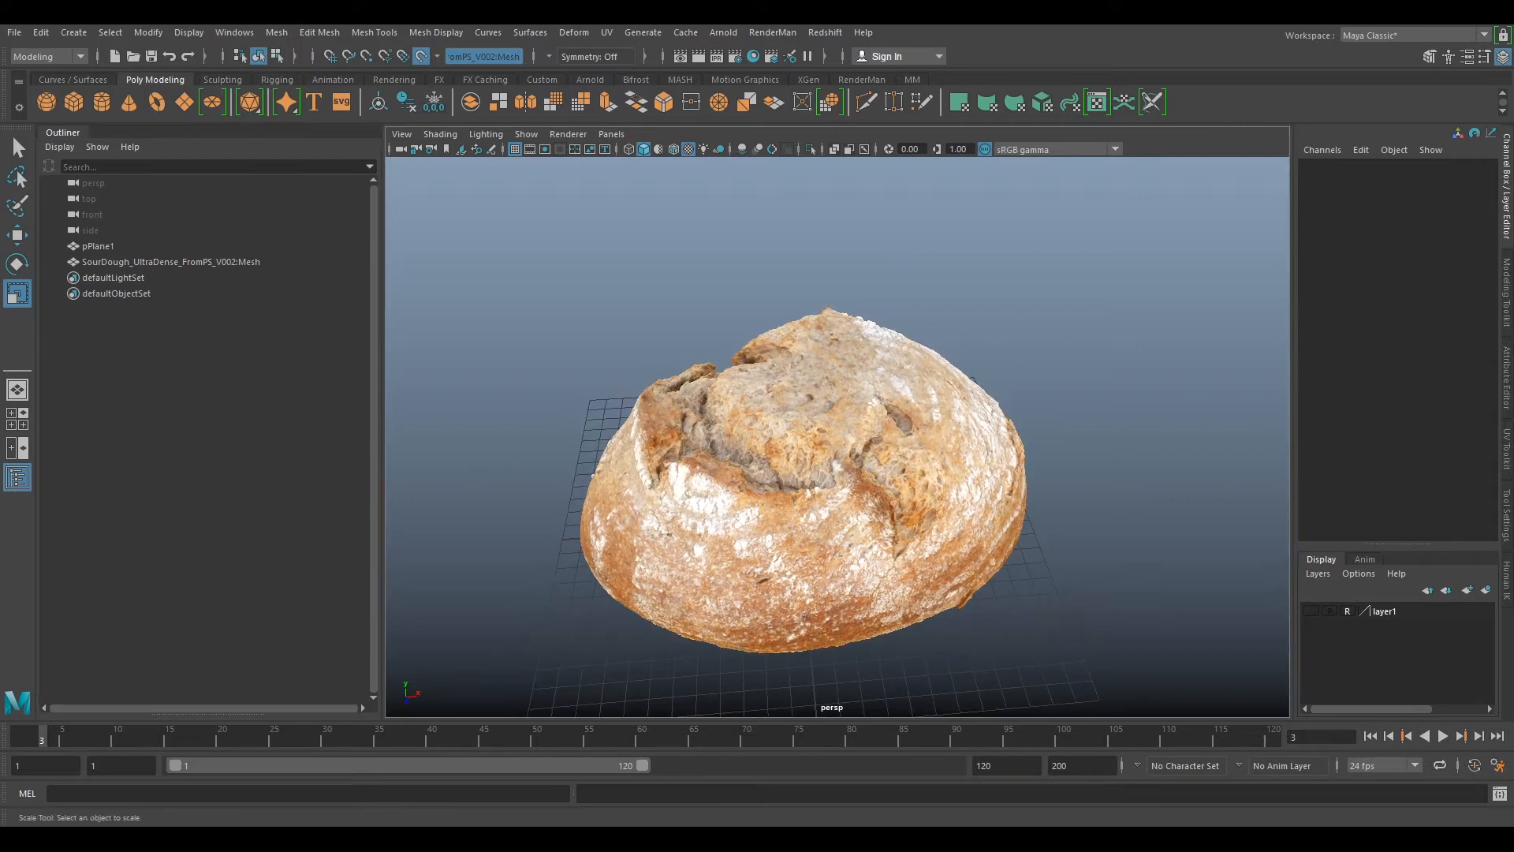
{"action": "left_click", "coordinate": [1509, 308]}
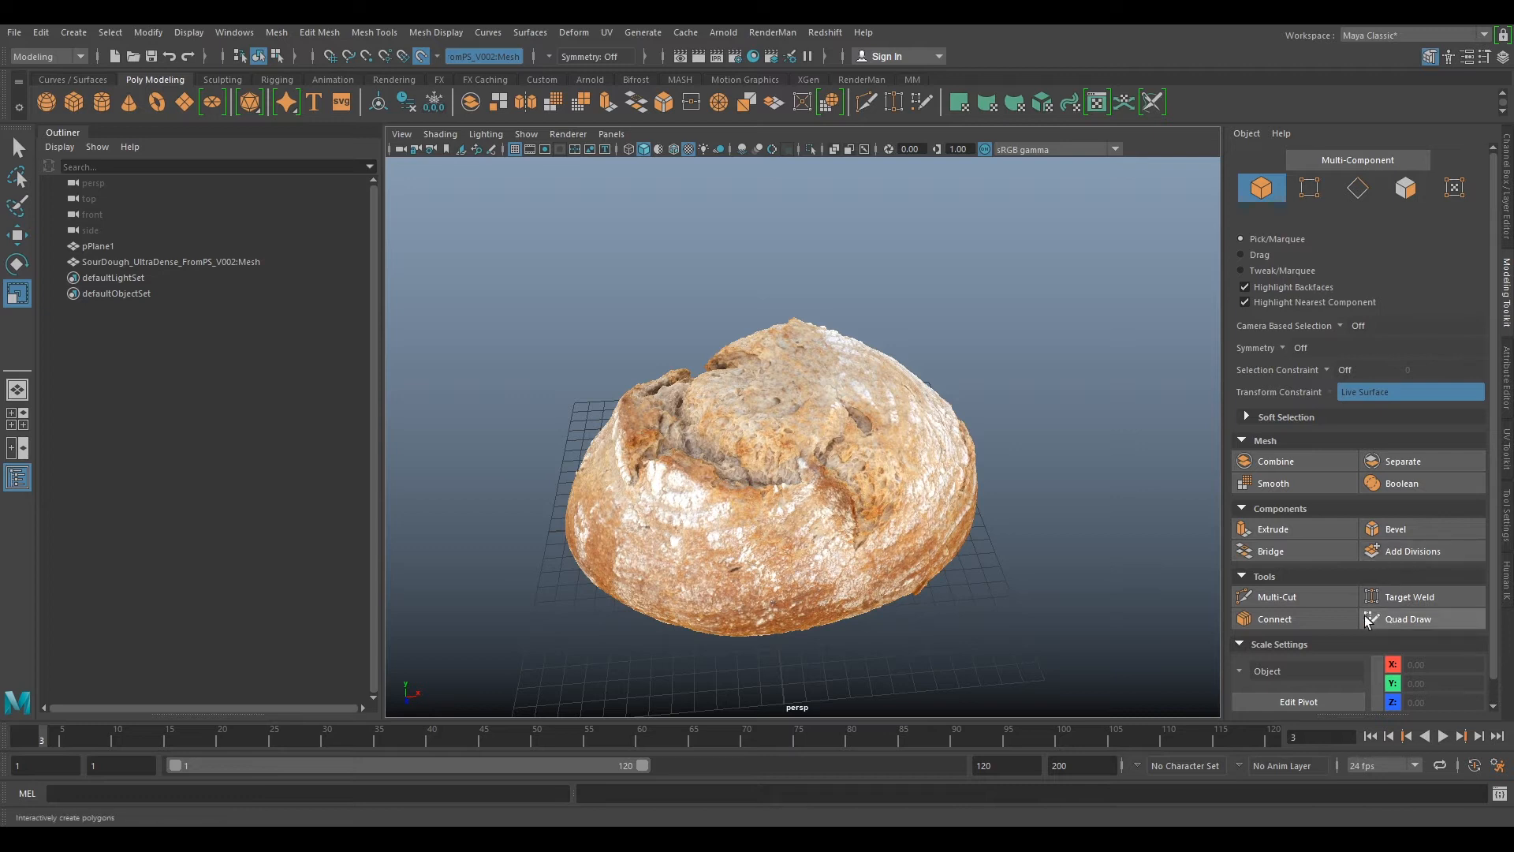
{"action": "left_click", "coordinate": [1405, 620]}
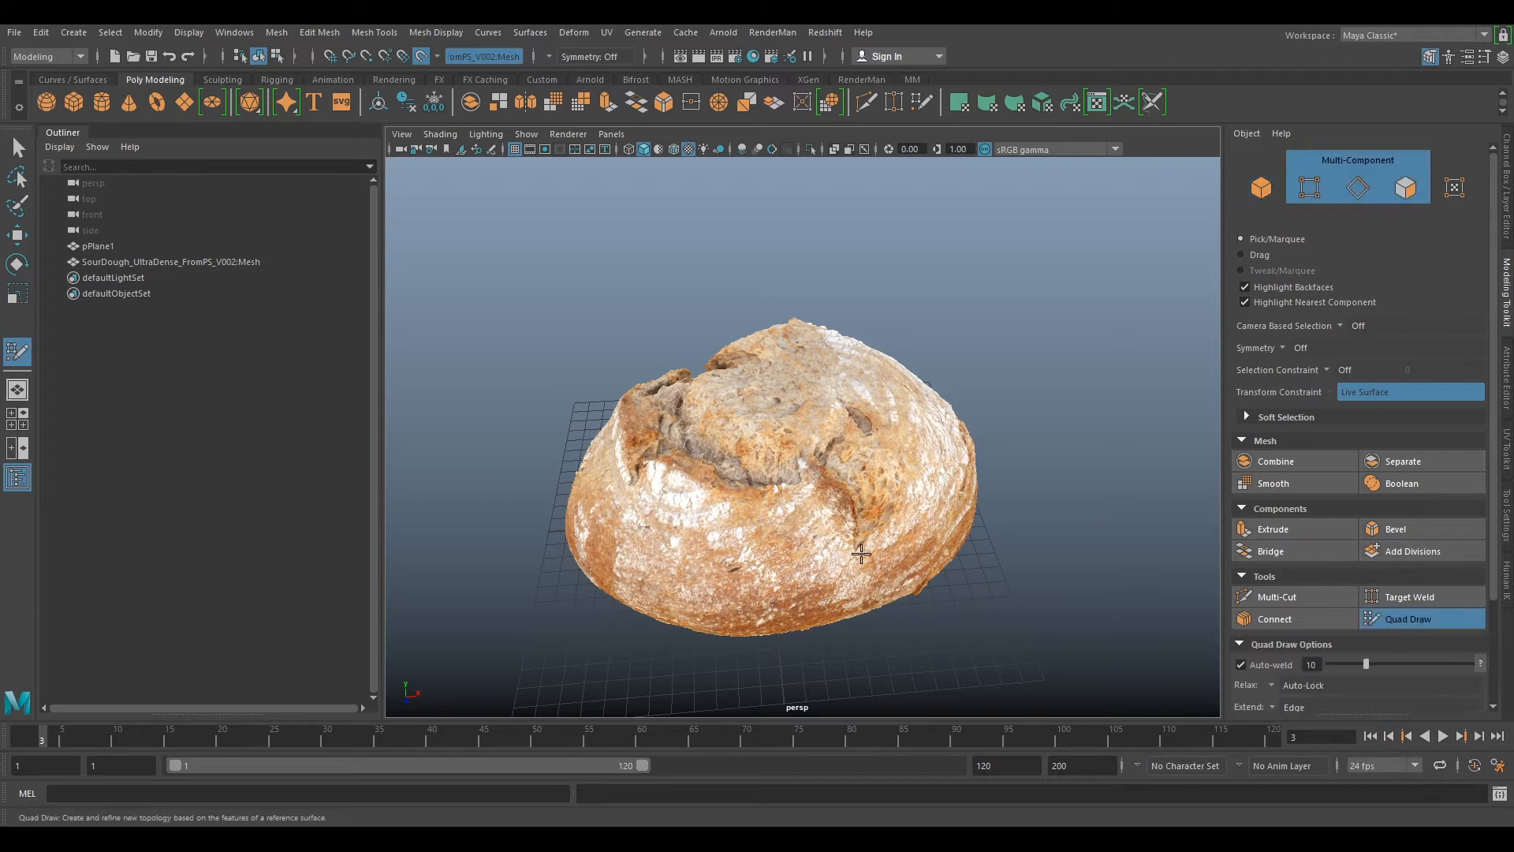
{"action": "left_click_drag", "start_coordinate": [1031, 588], "coordinate": [1031, 551], "text": "alt"}
{"action": "left_click_drag", "start_coordinate": [915, 537], "coordinate": [986, 558], "text": "alt"}
{"action": "scroll", "coordinate": [986, 558], "scroll_direction": "up", "scroll_amount": 3}
{"action": "left_click_drag", "start_coordinate": [856, 596], "coordinate": [1152, 618], "text": "alt"}
{"action": "mouse_move", "coordinate": [981, 578]}
{"action": "left_mouse_down", "text": "alt"}
{"action": "mouse_move", "coordinate": [926, 568]}
{"action": "mouse_move", "coordinate": [1021, 601]}
{"action": "mouse_move", "coordinate": [963, 554]}
{"action": "left_mouse_up", "text": "alt"}
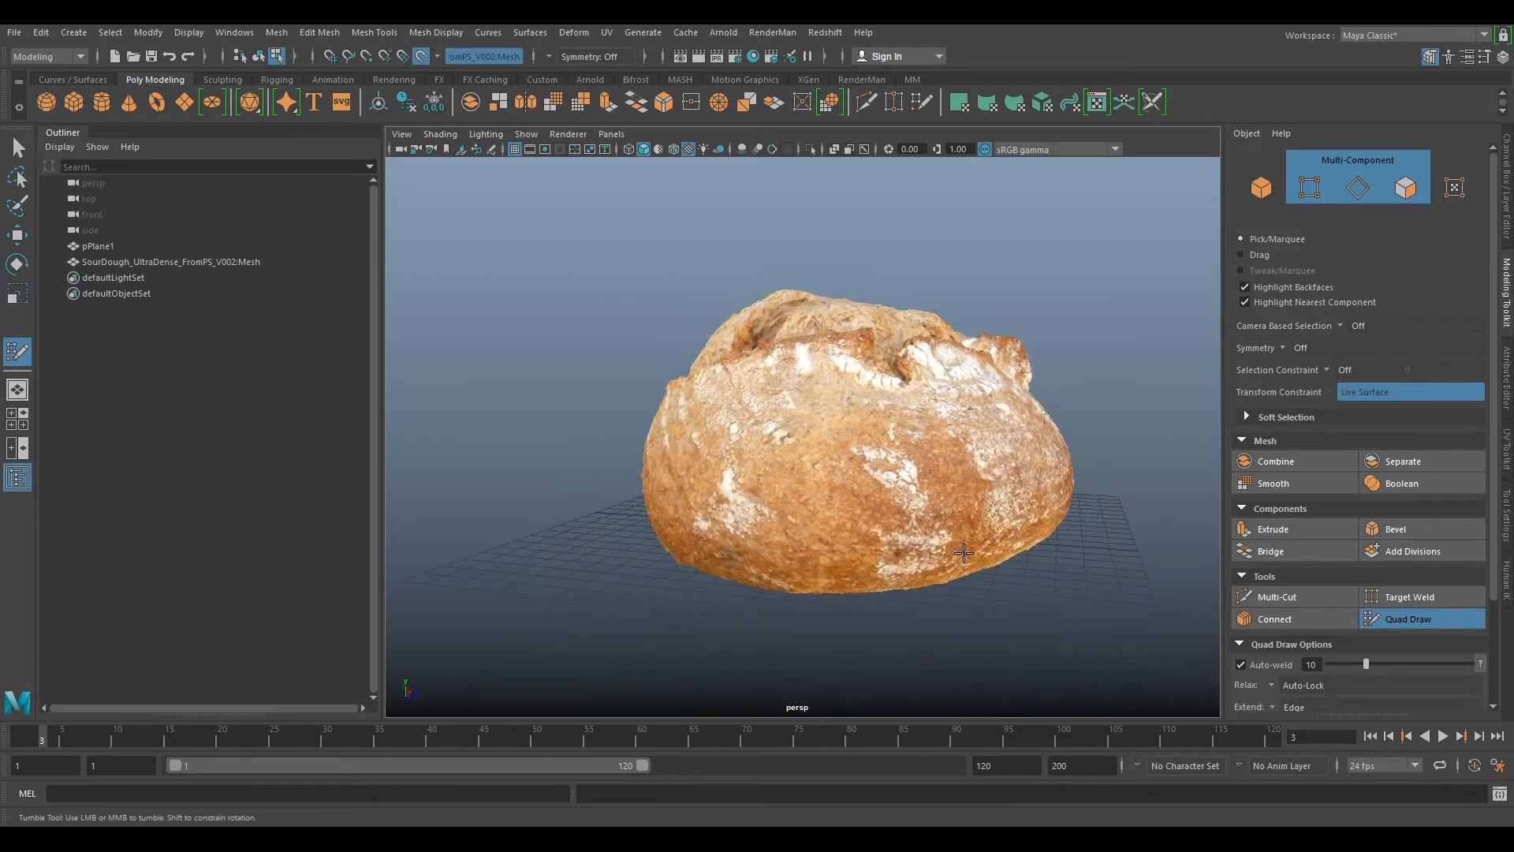
{"action": "left_click_drag", "start_coordinate": [857, 488], "coordinate": [828, 473], "text": "alt"}
{"action": "scroll", "coordinate": [836, 478], "scroll_direction": "up", "scroll_amount": 3}
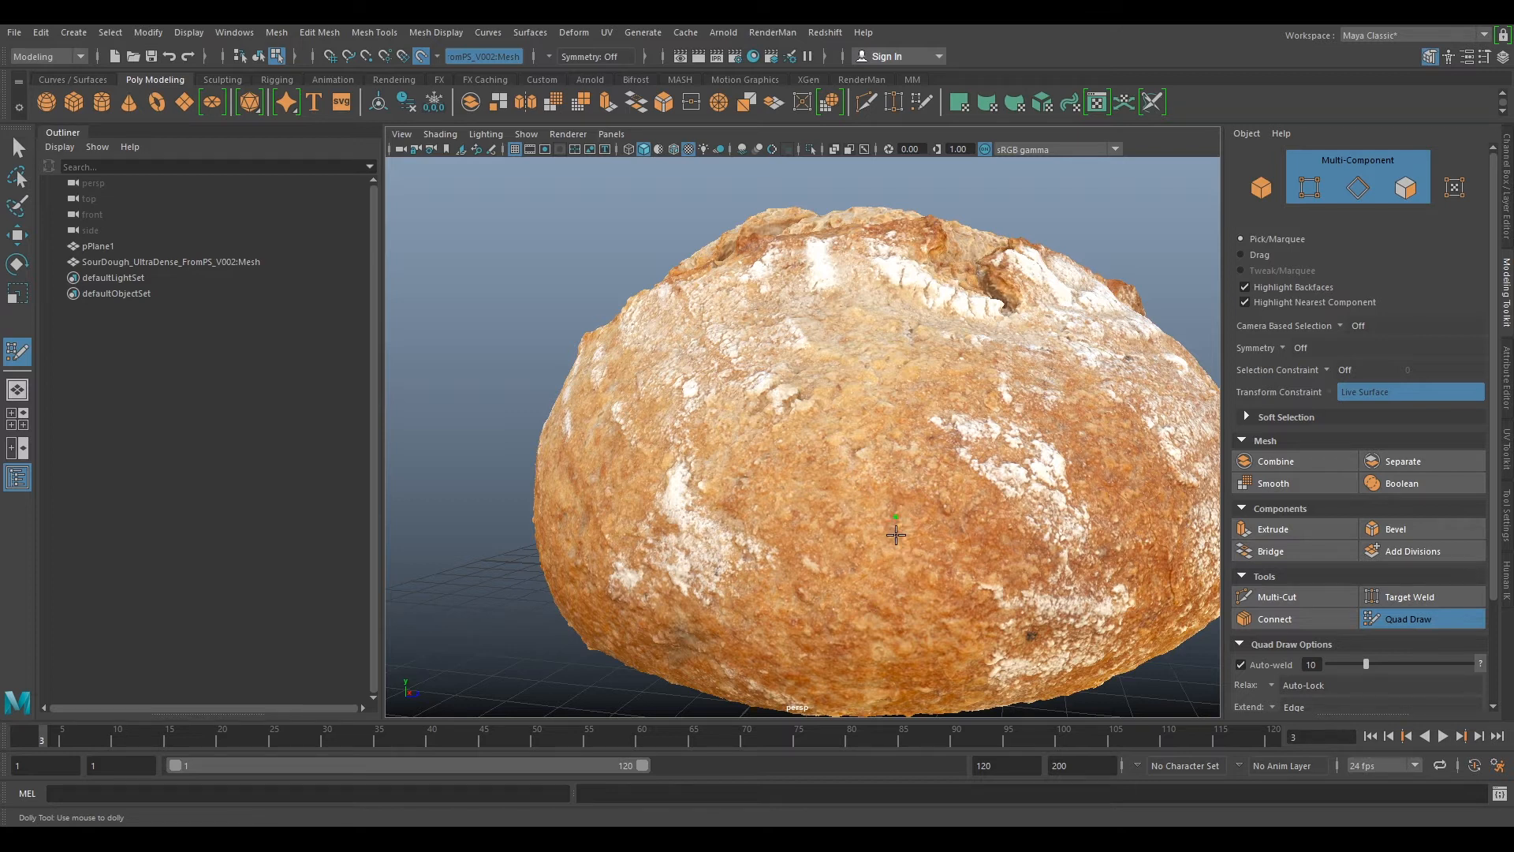
{"action": "middle_click_drag", "start_coordinate": [957, 473], "coordinate": [928, 408], "text": "alt"}
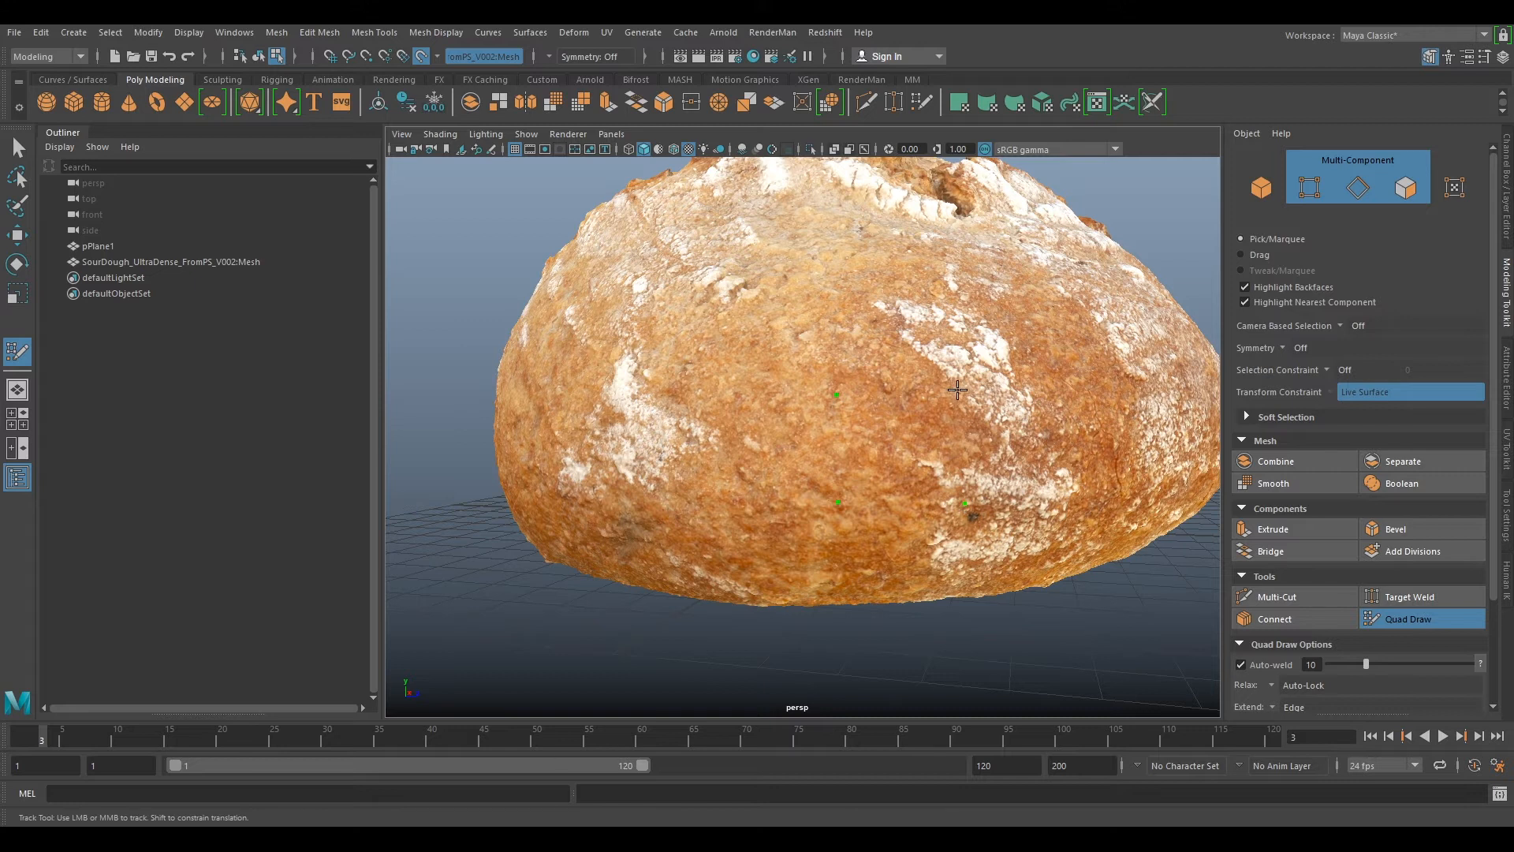
{"action": "left_click", "coordinate": [928, 441], "text": "shift"}
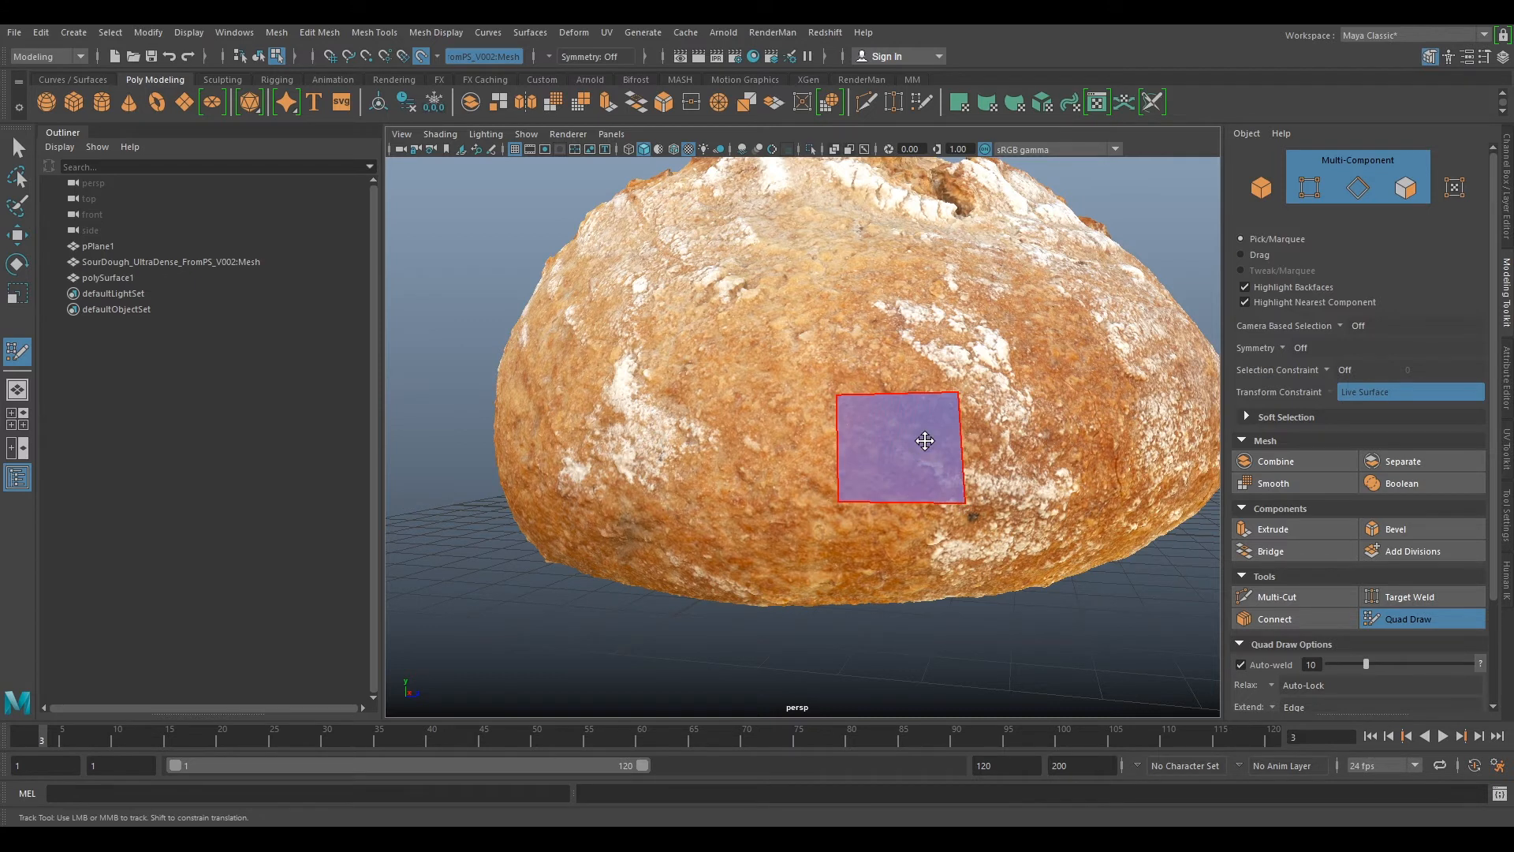
- Place two more points beside the first quad and fill the gap to add a second quad around the loaf
{"action": "left_click_drag", "start_coordinate": [924, 439], "coordinate": [997, 442], "text": "alt"}
{"action": "middle_click_drag", "start_coordinate": [998, 442], "coordinate": [1005, 473], "text": "alt"}
{"action": "left_click_drag", "start_coordinate": [1006, 473], "coordinate": [986, 379], "text": "alt"}
{"action": "middle_click_drag", "start_coordinate": [985, 378], "coordinate": [983, 327], "text": "alt"}
{"action": "middle_click_drag", "start_coordinate": [865, 390], "coordinate": [847, 432], "text": "alt"}
{"action": "left_click", "coordinate": [831, 430]}
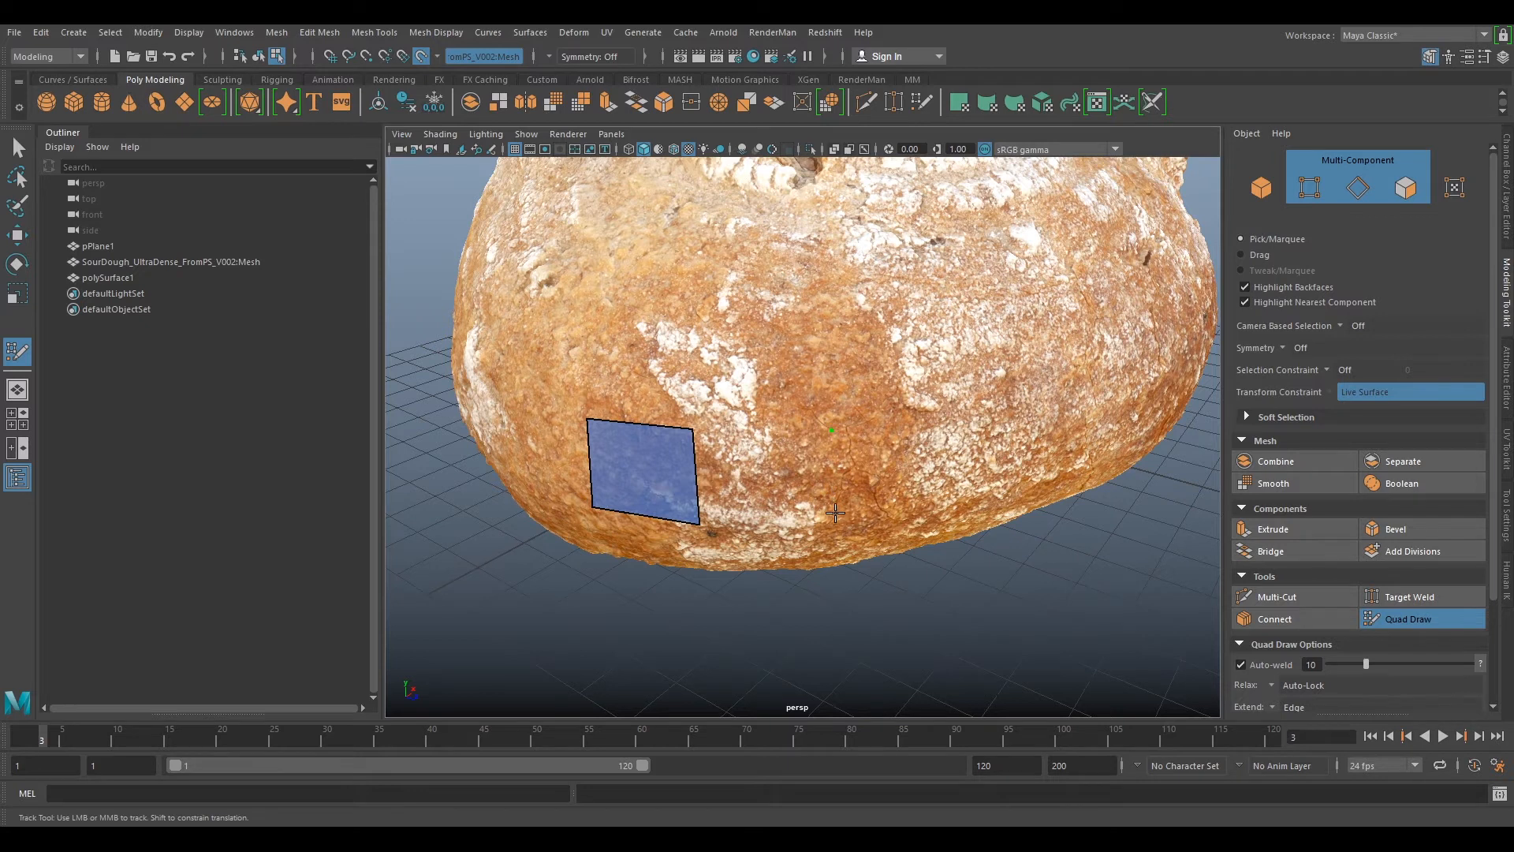
{"action": "left_click", "coordinate": [830, 518]}
{"action": "left_click", "coordinate": [788, 475], "text": "shift"}
- Extend the strip along the loaf's side with a third quad
{"action": "mouse_move", "coordinate": [801, 461]}
{"action": "left_mouse_down", "text": "alt"}
{"action": "mouse_move", "coordinate": [915, 435]}
{"action": "mouse_move", "coordinate": [860, 433]}
{"action": "left_mouse_up", "text": "alt"}
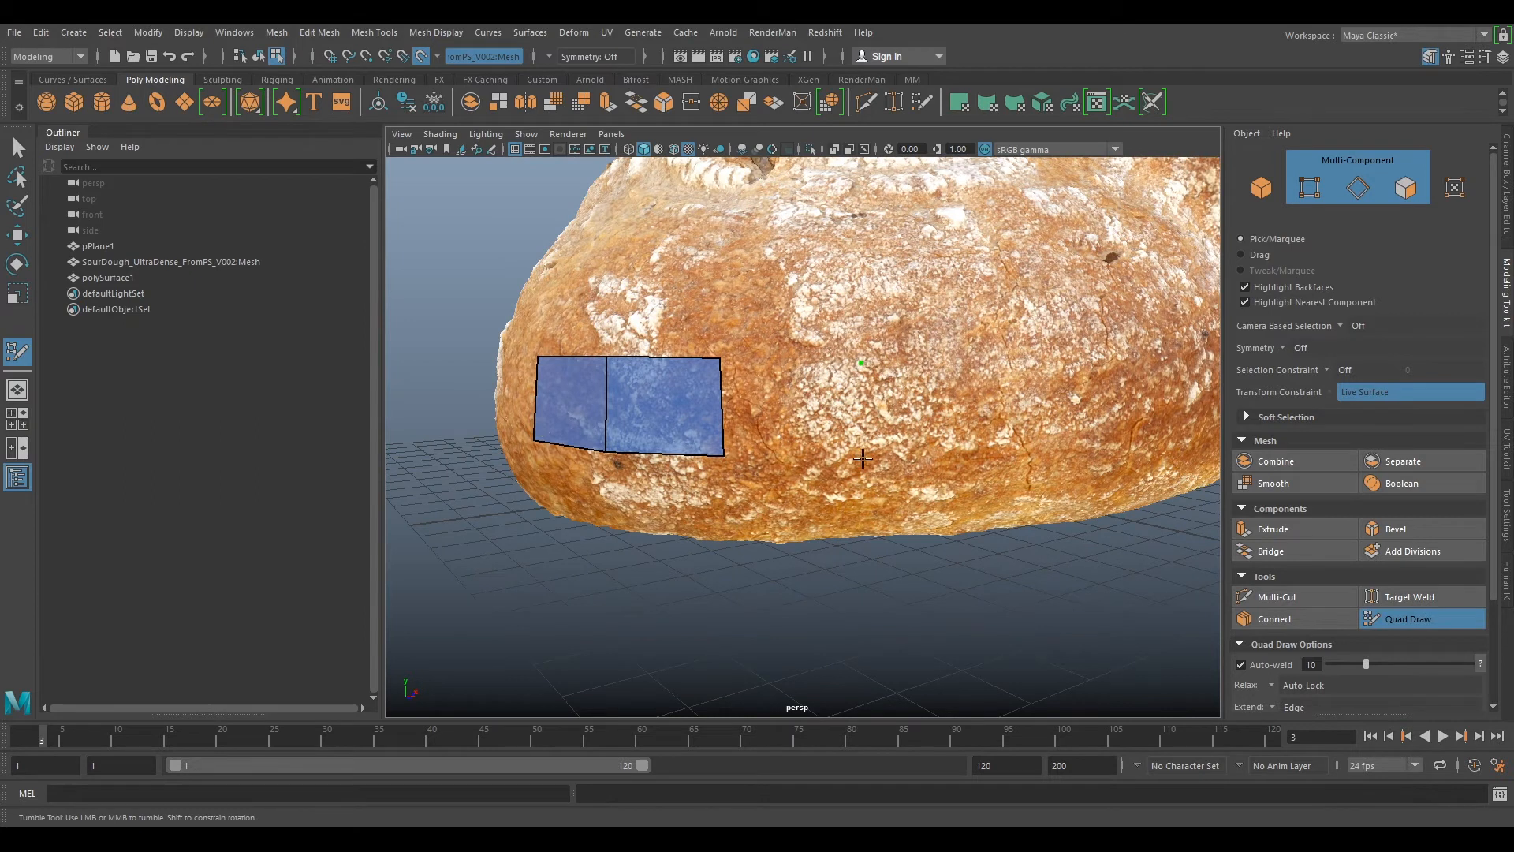
{"action": "left_click", "coordinate": [788, 410], "text": "shift"}
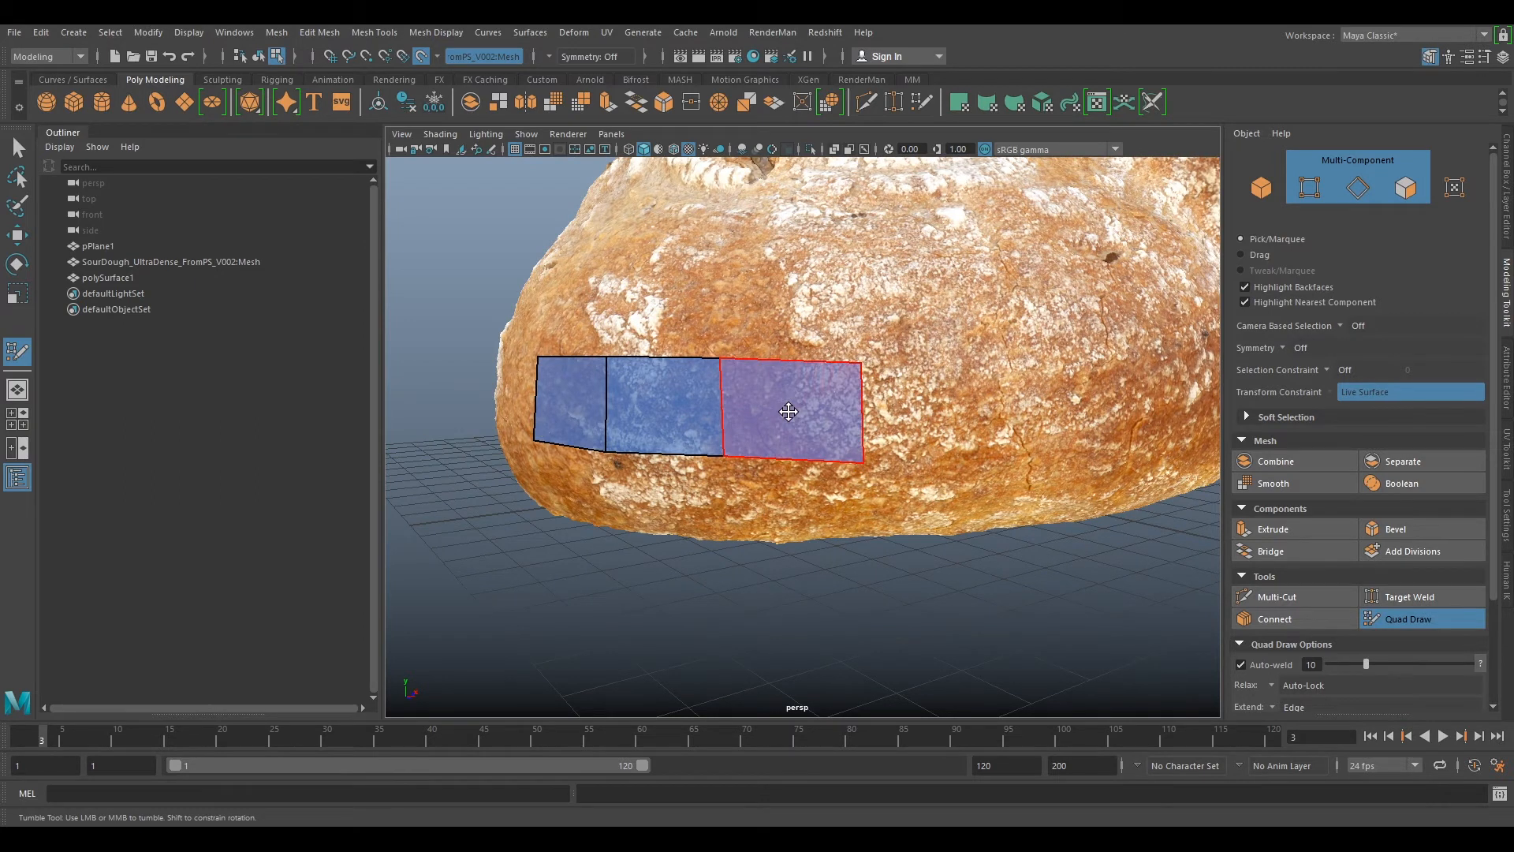
{"action": "left_click_drag", "start_coordinate": [757, 402], "coordinate": [907, 453], "text": "alt"}
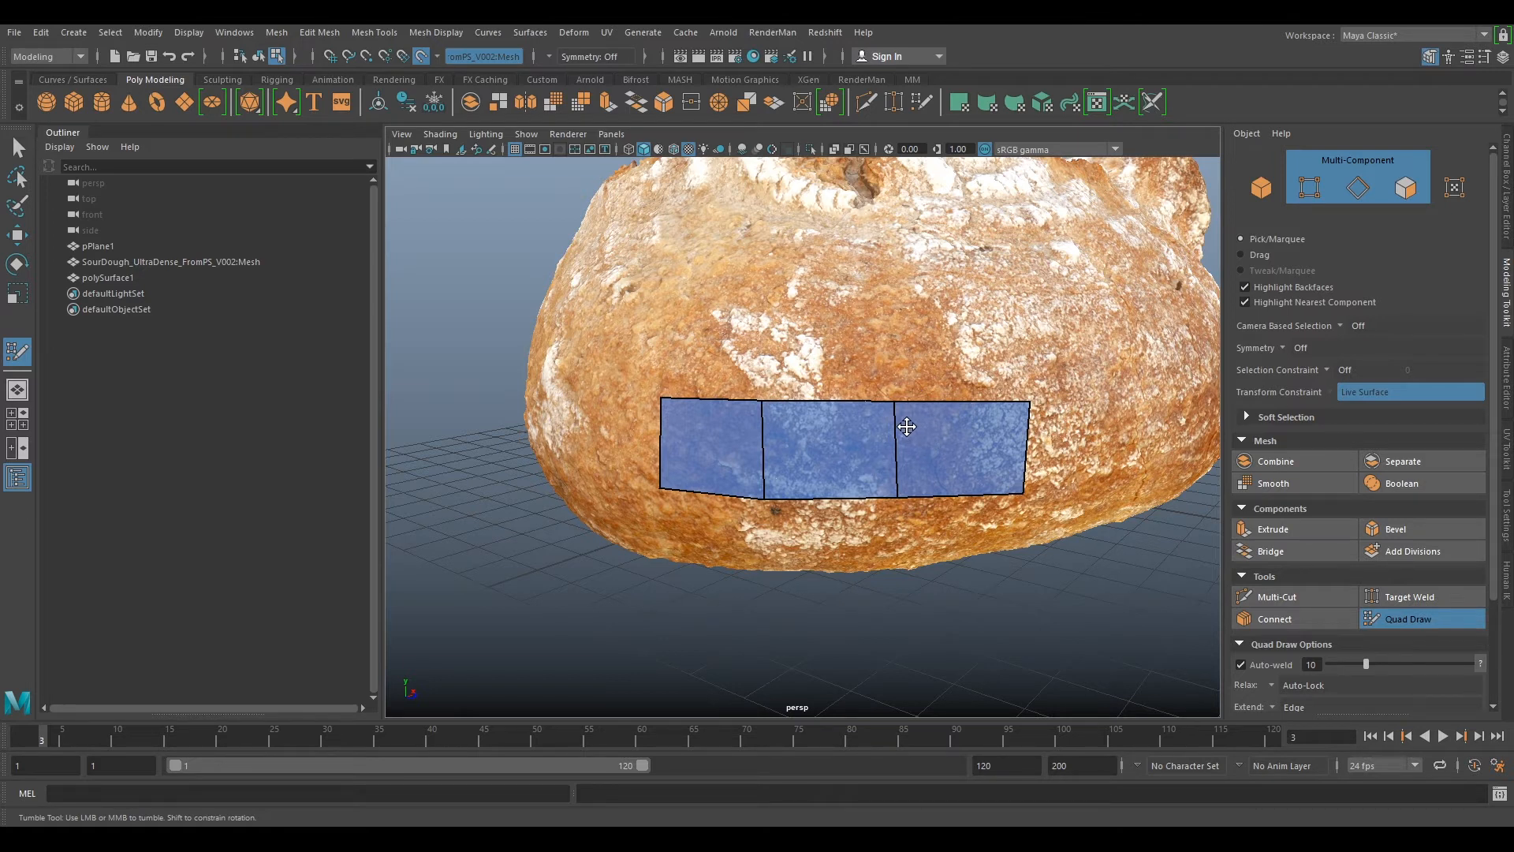
- Adjust the edge shared by the second and third quads on the loaf's surface
{"action": "scroll", "coordinate": [930, 378], "scroll_direction": "down", "scroll_amount": 5}
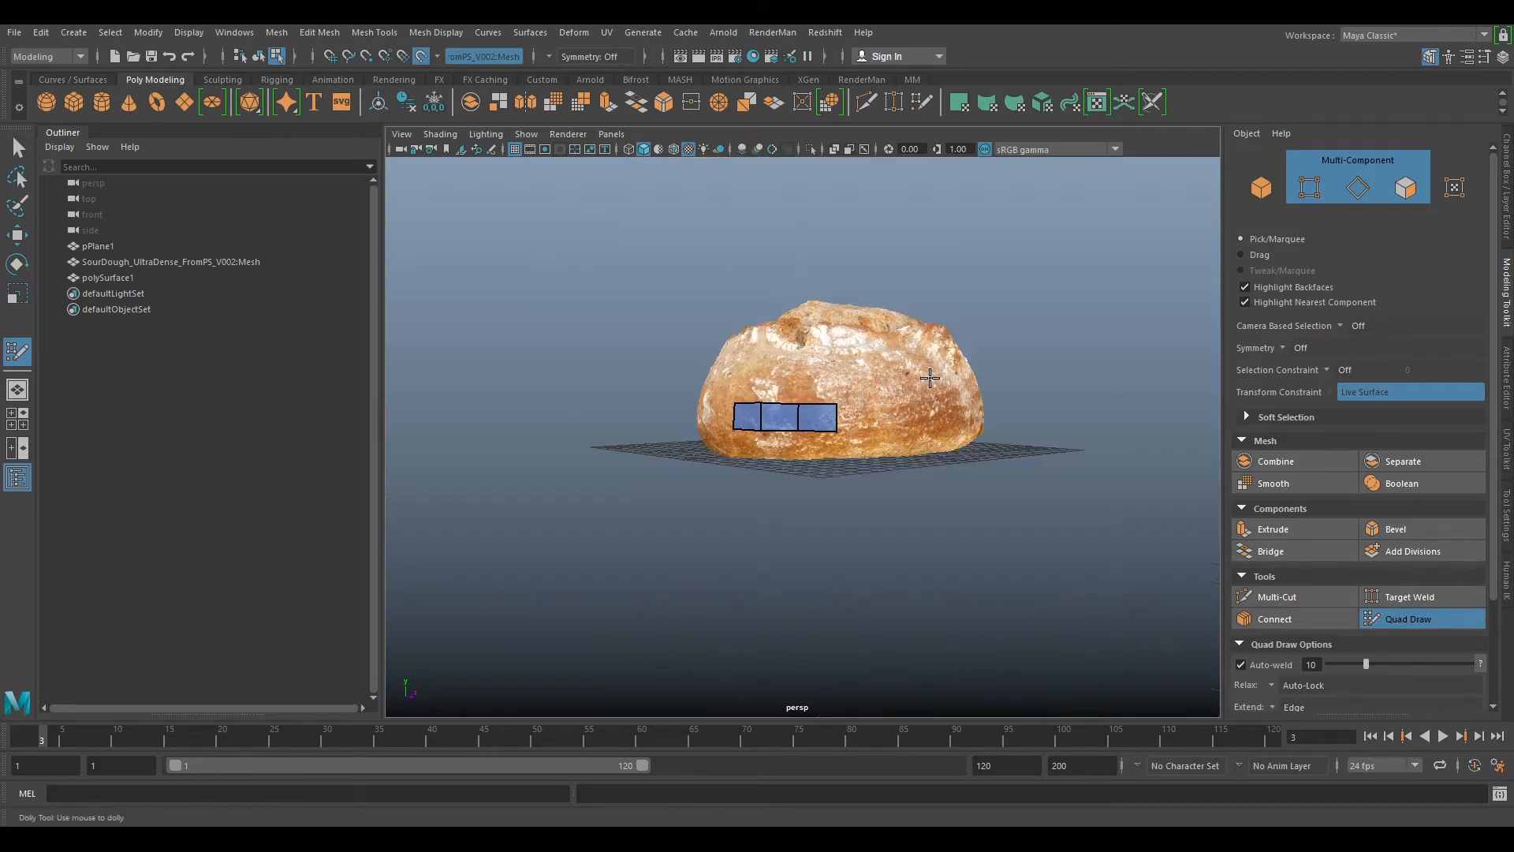
{"action": "scroll", "coordinate": [798, 427], "scroll_direction": "up", "scroll_amount": 8}
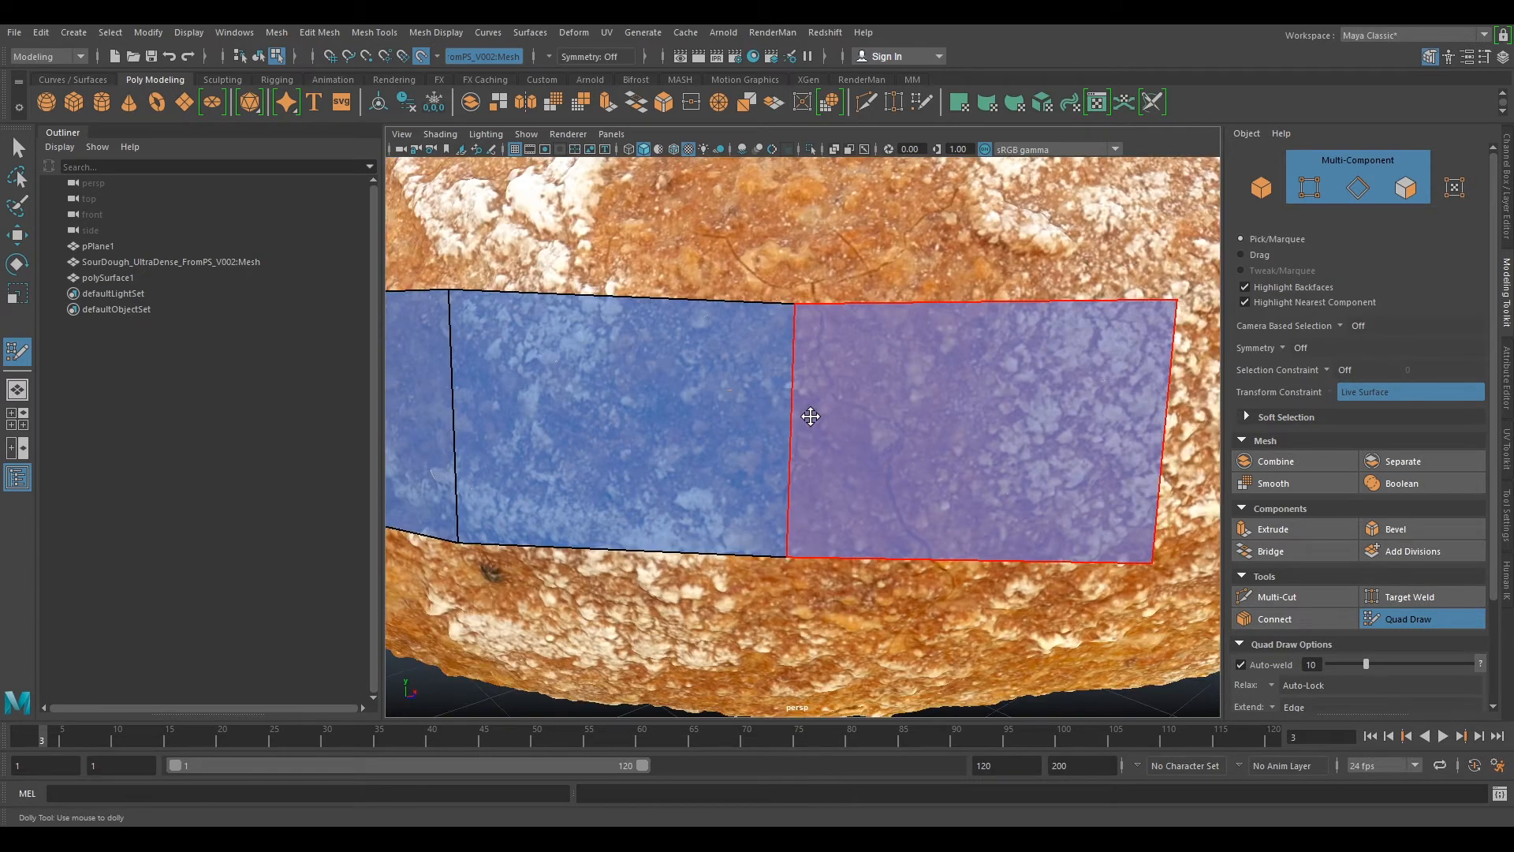
{"action": "left_click_drag", "start_coordinate": [805, 447], "coordinate": [798, 442]}
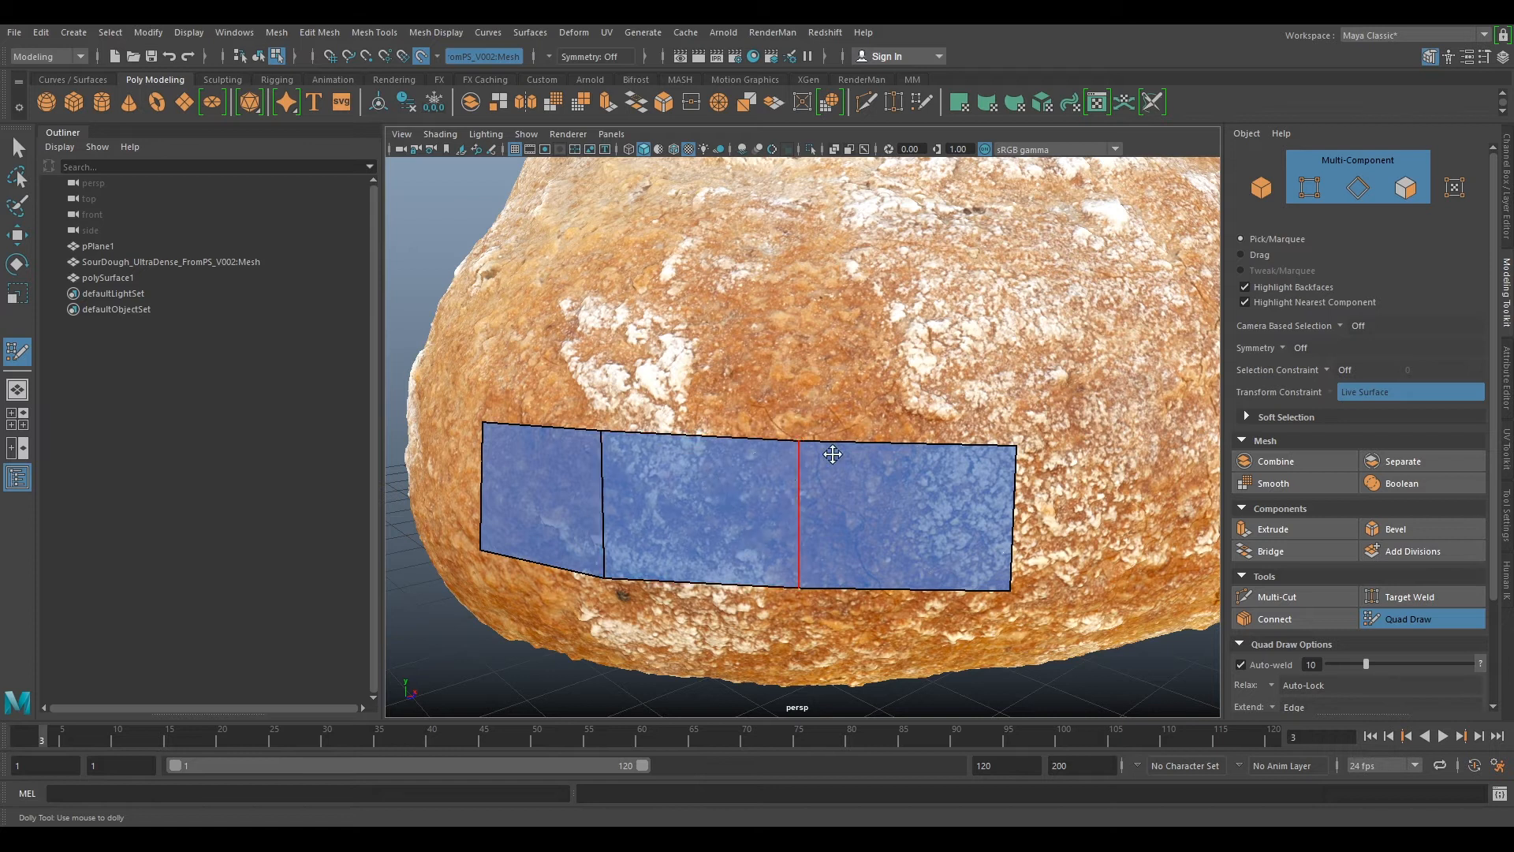
{"action": "left_click_drag", "start_coordinate": [632, 484], "coordinate": [846, 461], "text": "alt"}
{"action": "left_click_drag", "start_coordinate": [976, 521], "coordinate": [903, 514], "text": "alt"}
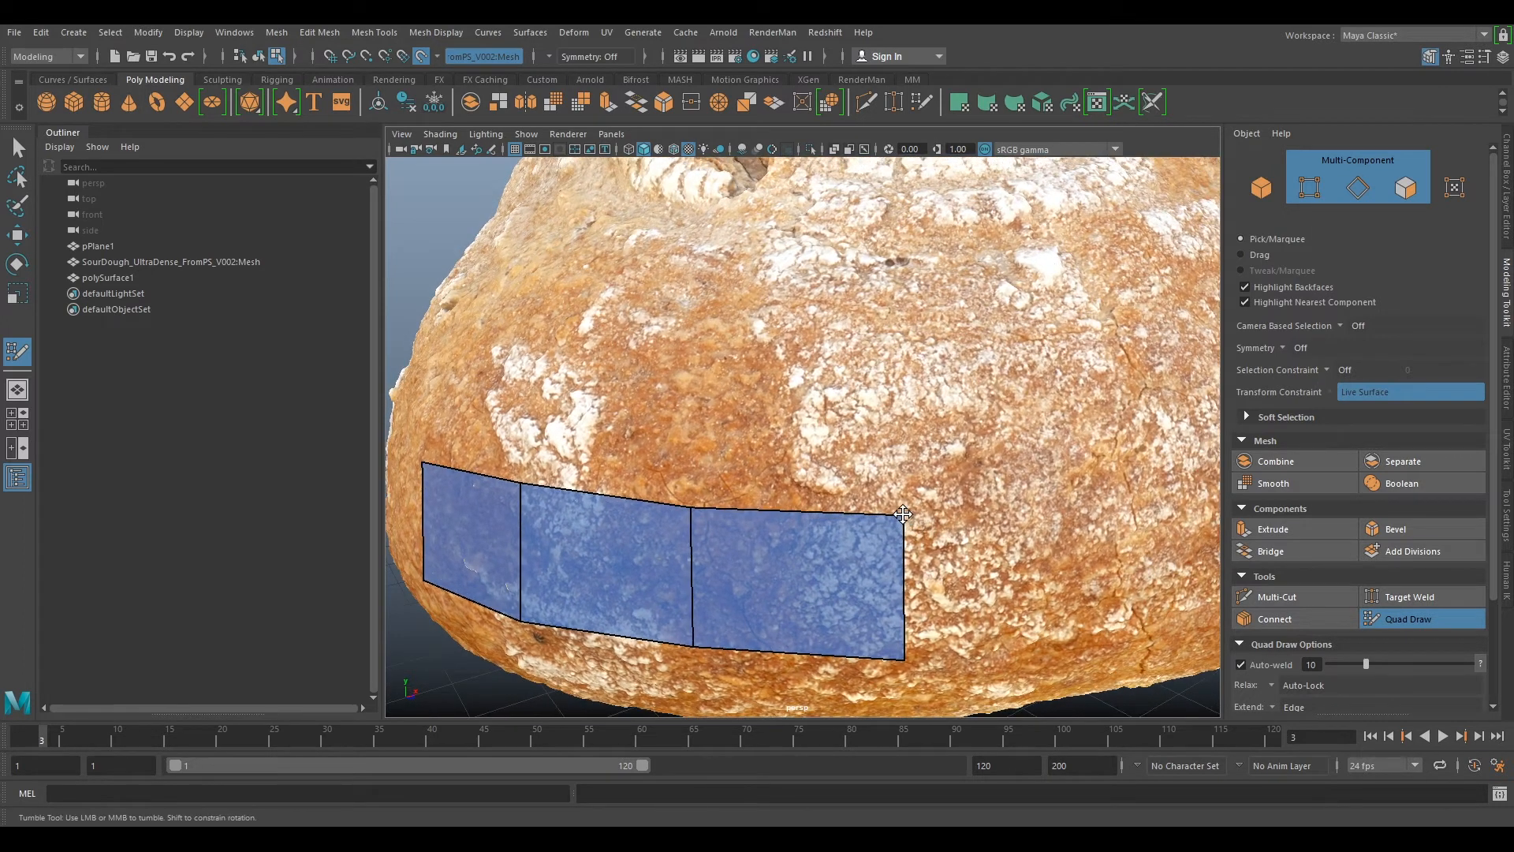
{"action": "scroll", "coordinate": [689, 508], "scroll_direction": "down", "scroll_amount": 5}
{"action": "left_click_drag", "start_coordinate": [678, 508], "coordinate": [695, 514], "text": "alt"}
{"action": "right_click_drag", "start_coordinate": [696, 514], "coordinate": [797, 478], "text": "alt"}
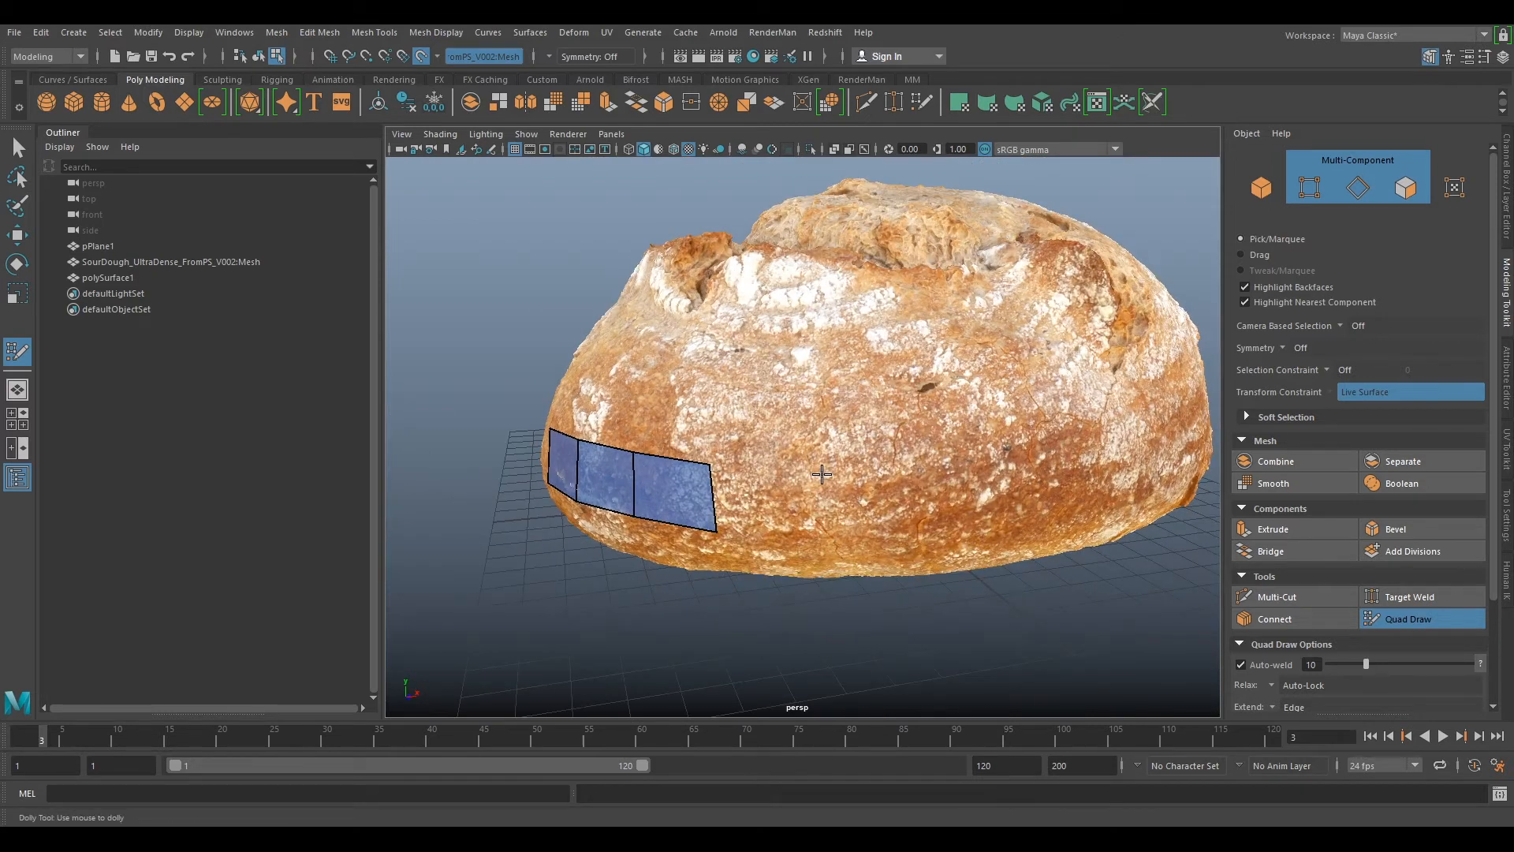
- Extend the Quad Draw strip with three more quads along the loaf's lower side
{"action": "left_click", "coordinate": [781, 495], "text": "shift"}
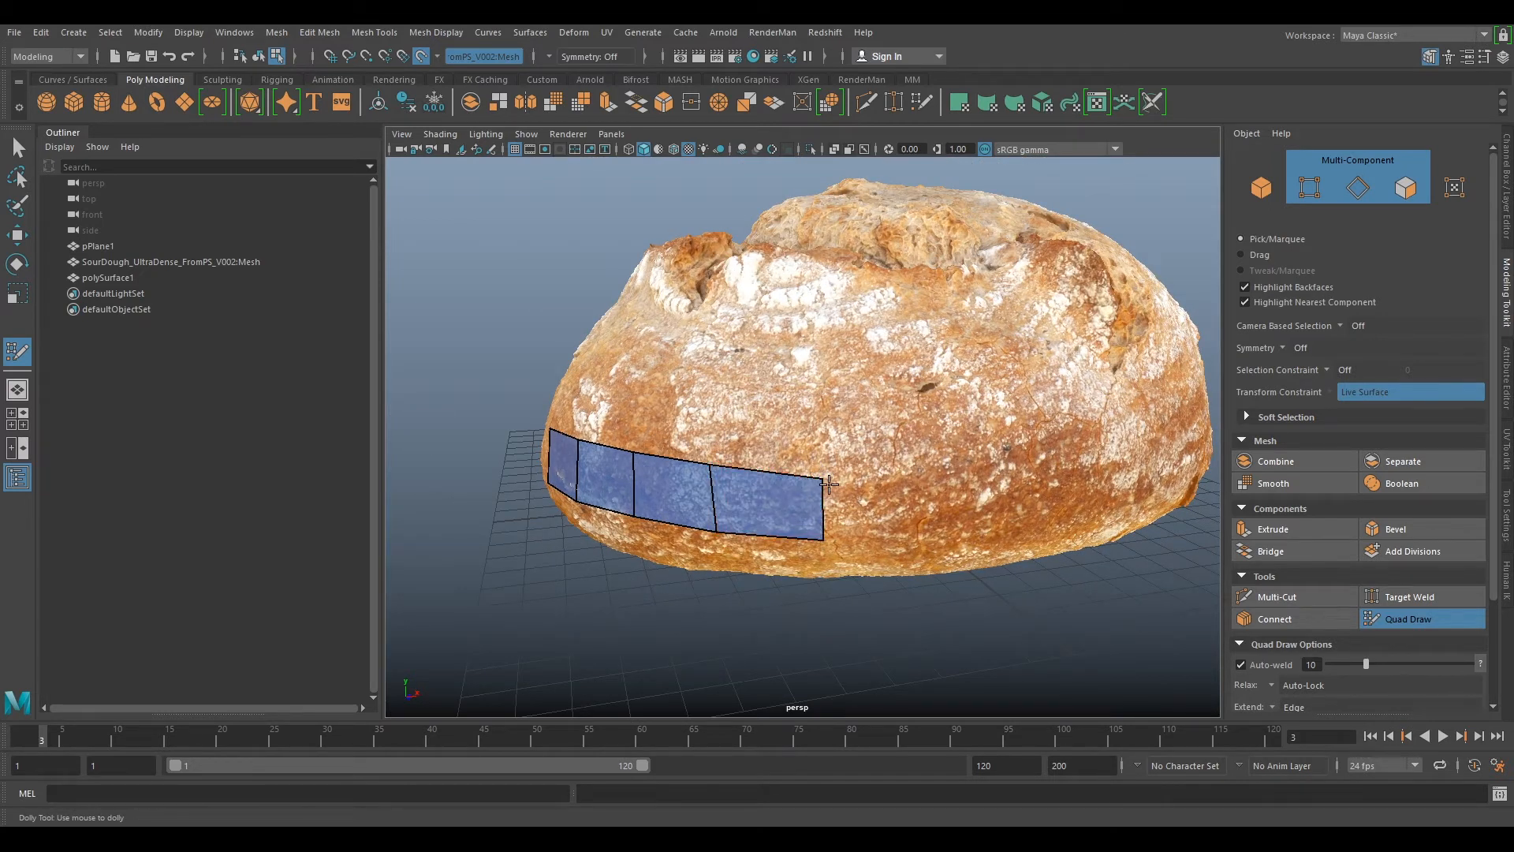
{"action": "left_click_drag", "start_coordinate": [805, 477], "coordinate": [810, 474], "text": "alt"}
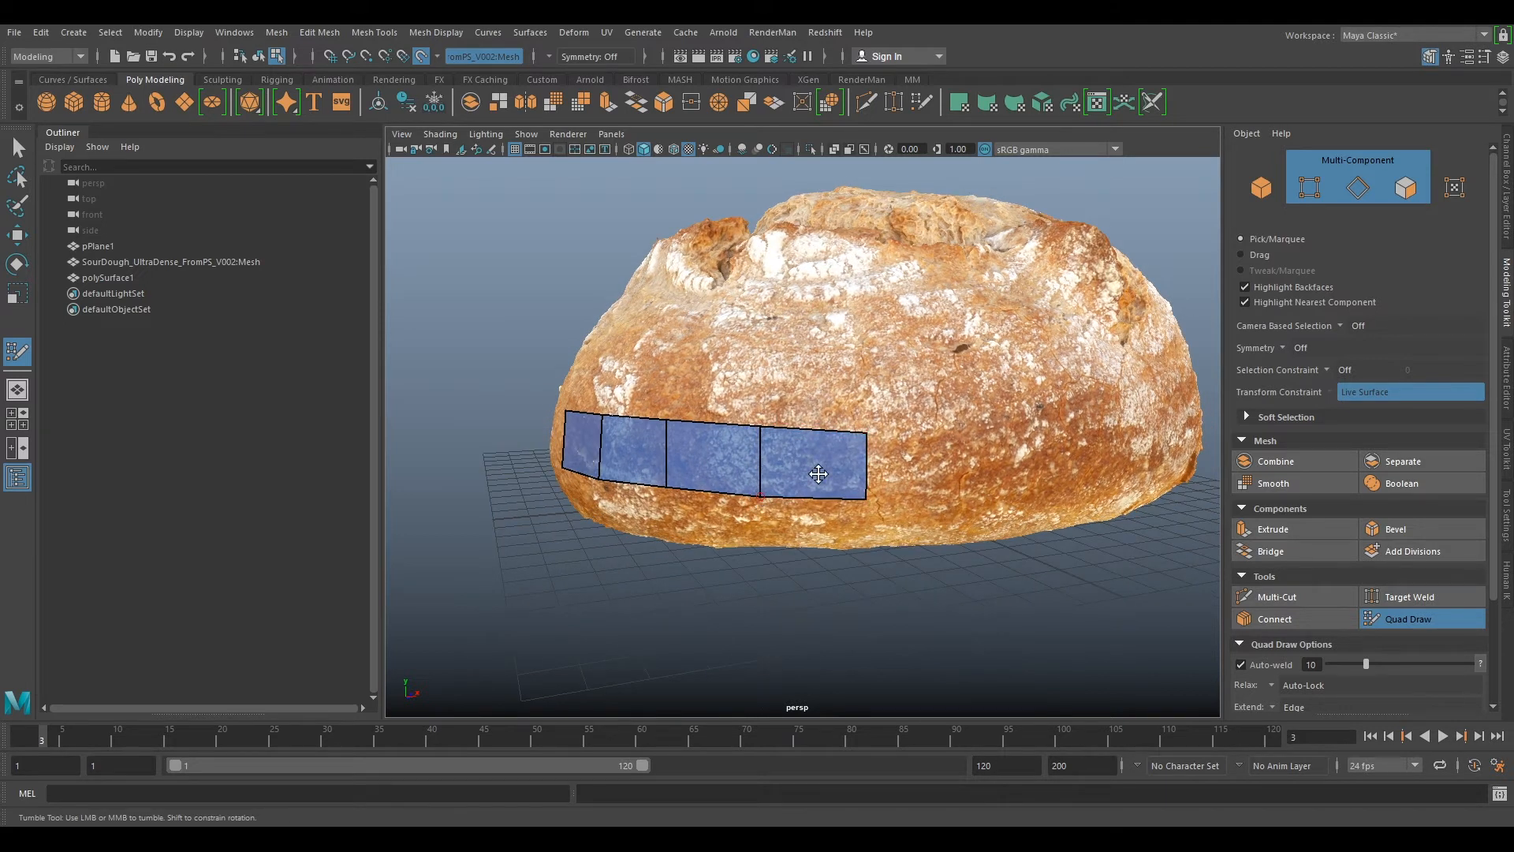
{"action": "left_click_drag", "start_coordinate": [818, 473], "coordinate": [866, 450], "text": "alt"}
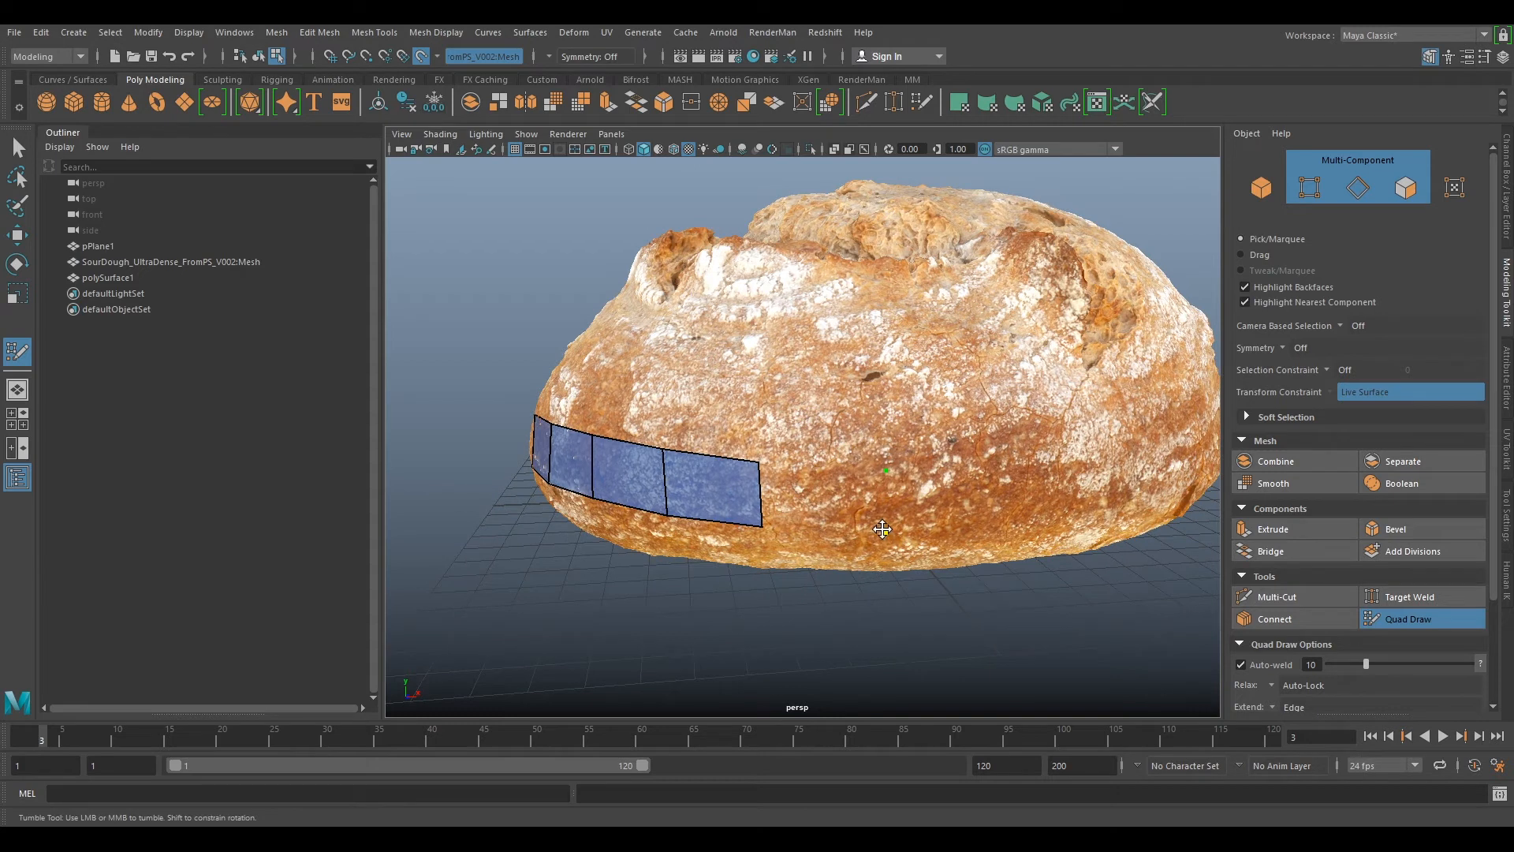
{"action": "left_click", "coordinate": [834, 501], "text": "shift"}
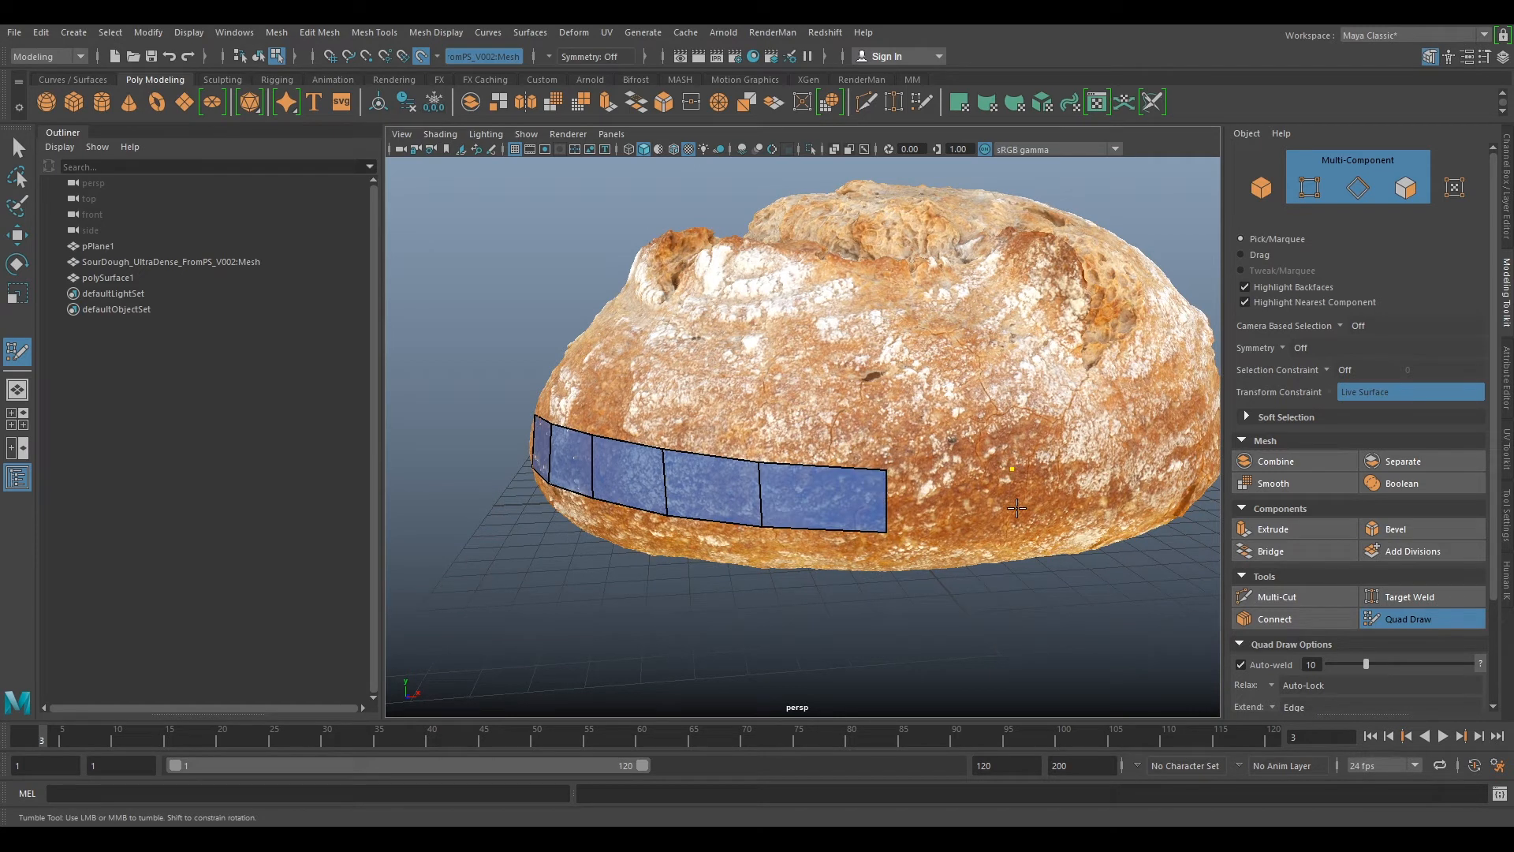
{"action": "left_click", "coordinate": [970, 493], "text": "shift"}
- Continue the strip with three further quads beneath the floury crust, following the loaf's curve towards its end
{"action": "left_click_drag", "start_coordinate": [969, 493], "coordinate": [1022, 438], "text": "alt"}
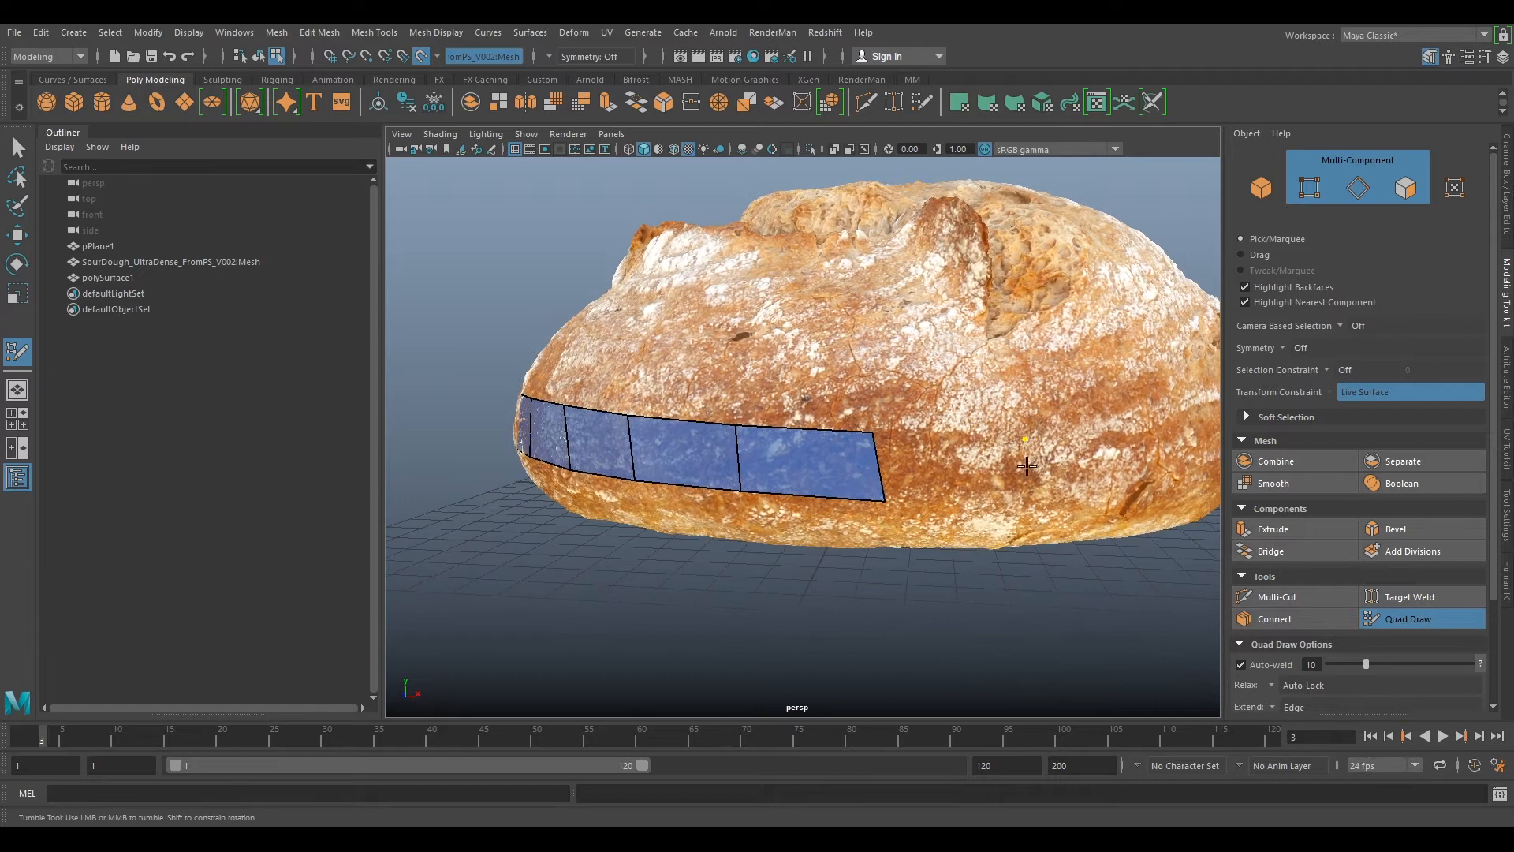
{"action": "left_click", "coordinate": [987, 478], "text": "shift"}
{"action": "left_click_drag", "start_coordinate": [1115, 476], "coordinate": [1053, 474], "text": "alt"}
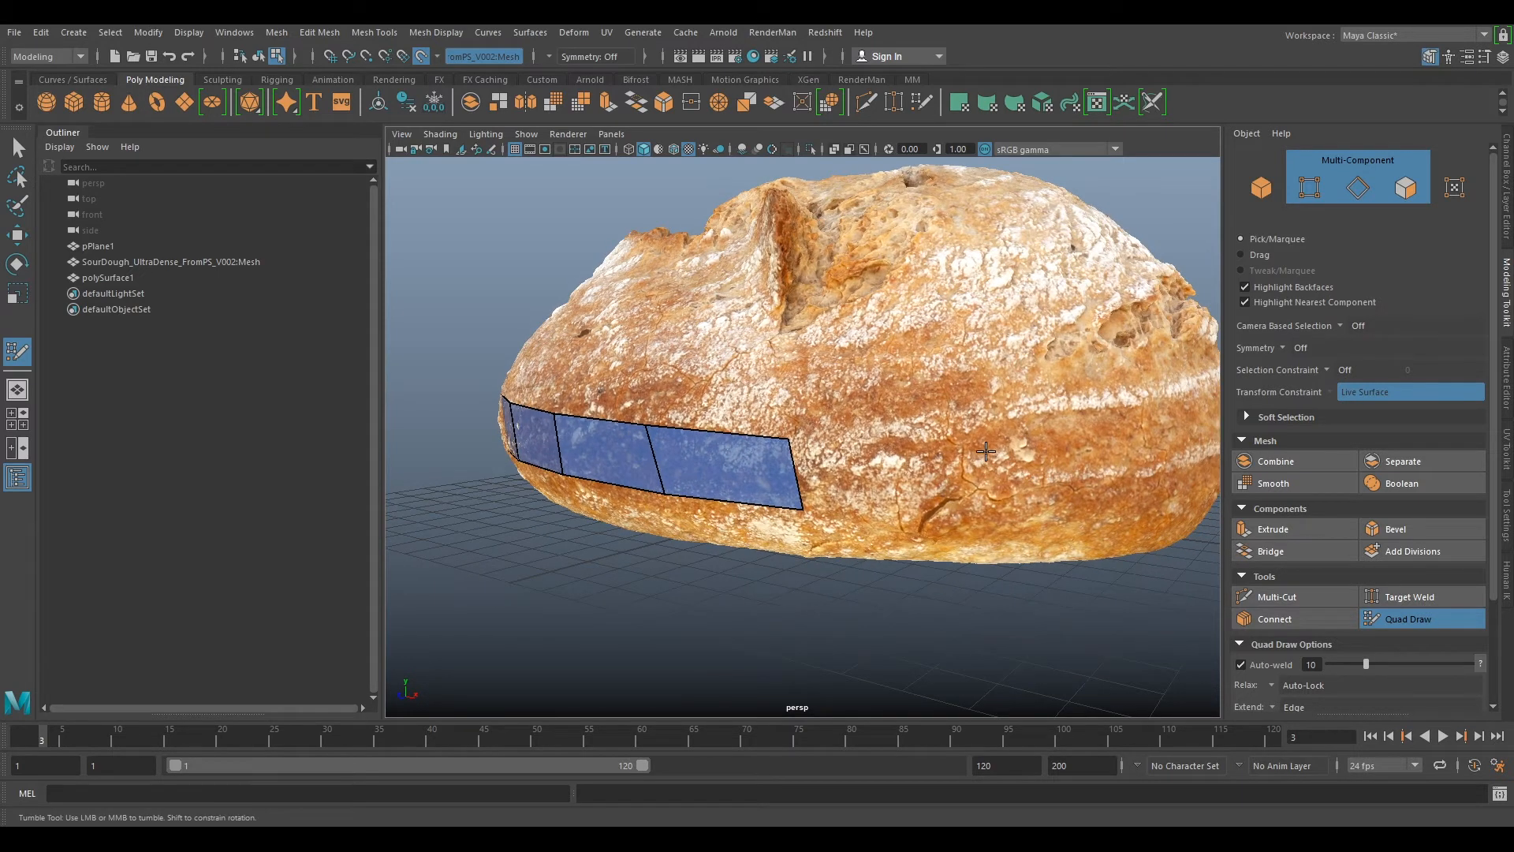
{"action": "left_click", "coordinate": [935, 483], "text": "shift"}
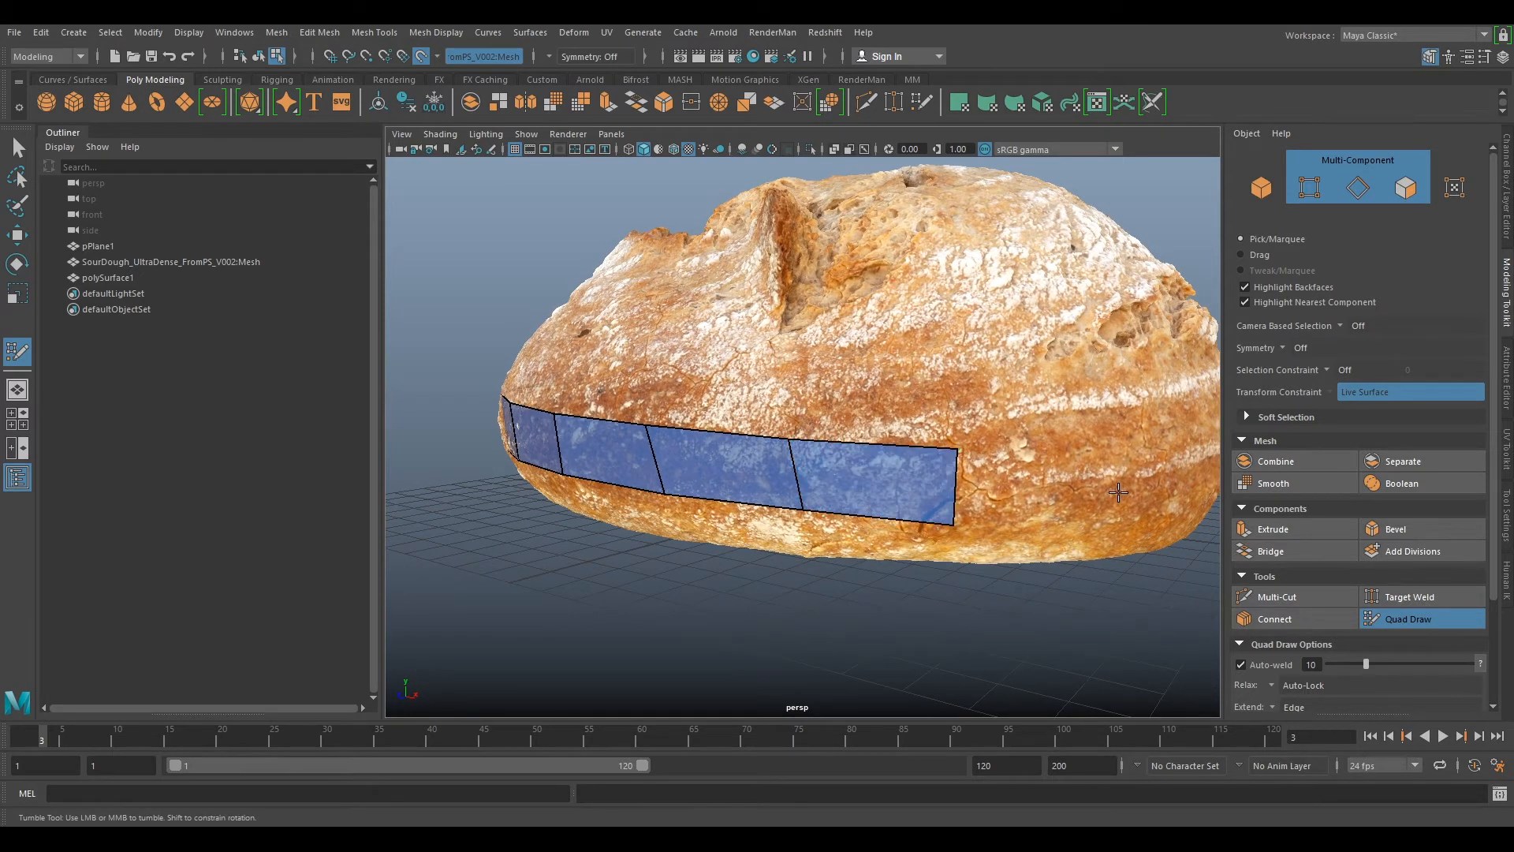
{"action": "left_click_drag", "start_coordinate": [935, 483], "coordinate": [1064, 486], "text": "alt"}
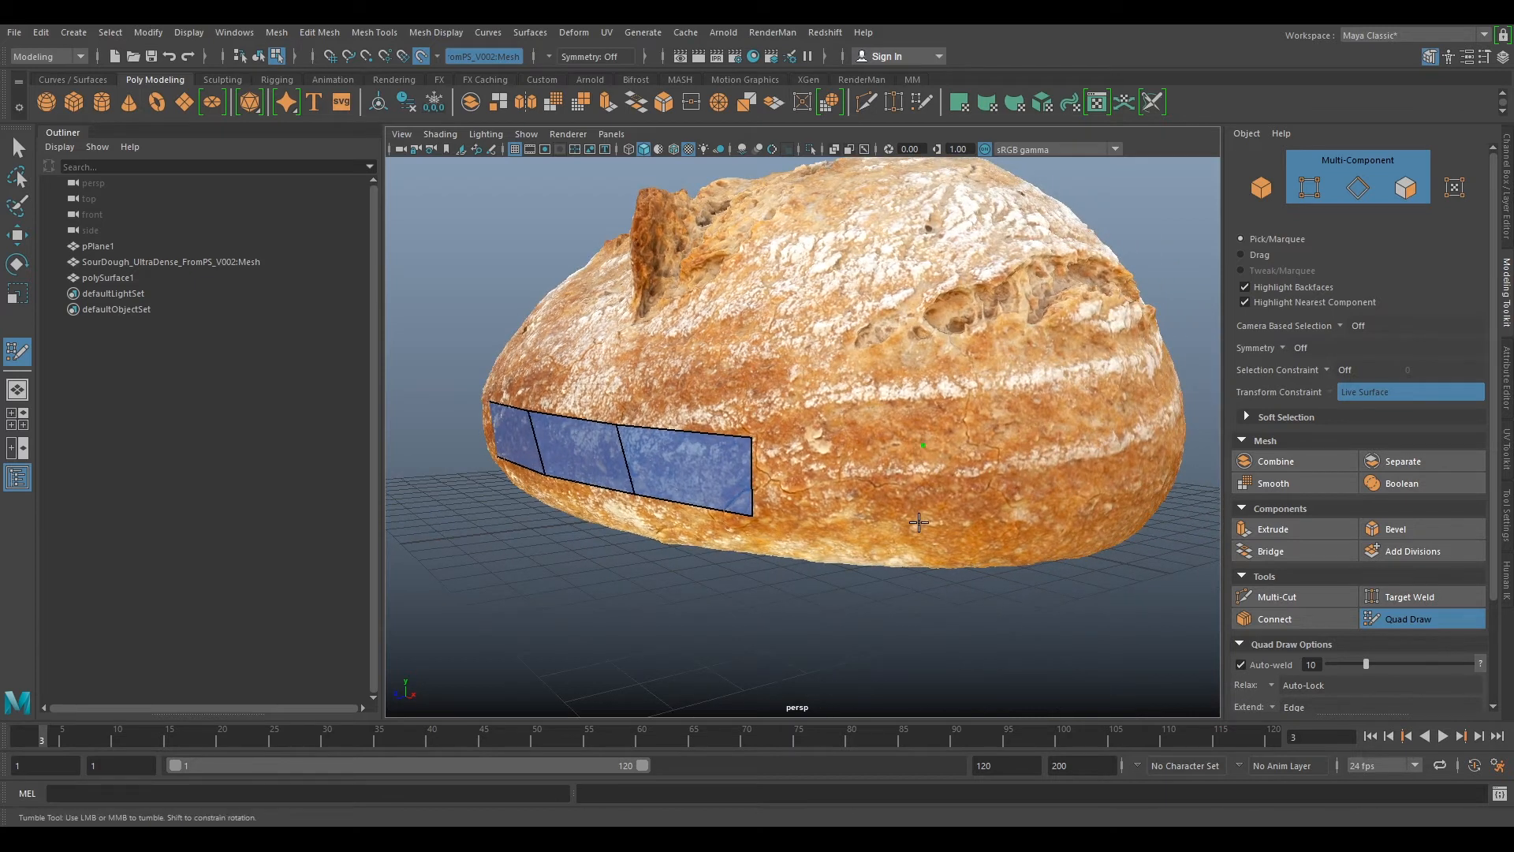
{"action": "left_click", "coordinate": [840, 491], "text": "shift"}
- Carry the strip around the loaf's curved end, below the long score, with two wide quads
{"action": "left_click_drag", "start_coordinate": [1021, 486], "coordinate": [873, 460], "text": "alt"}
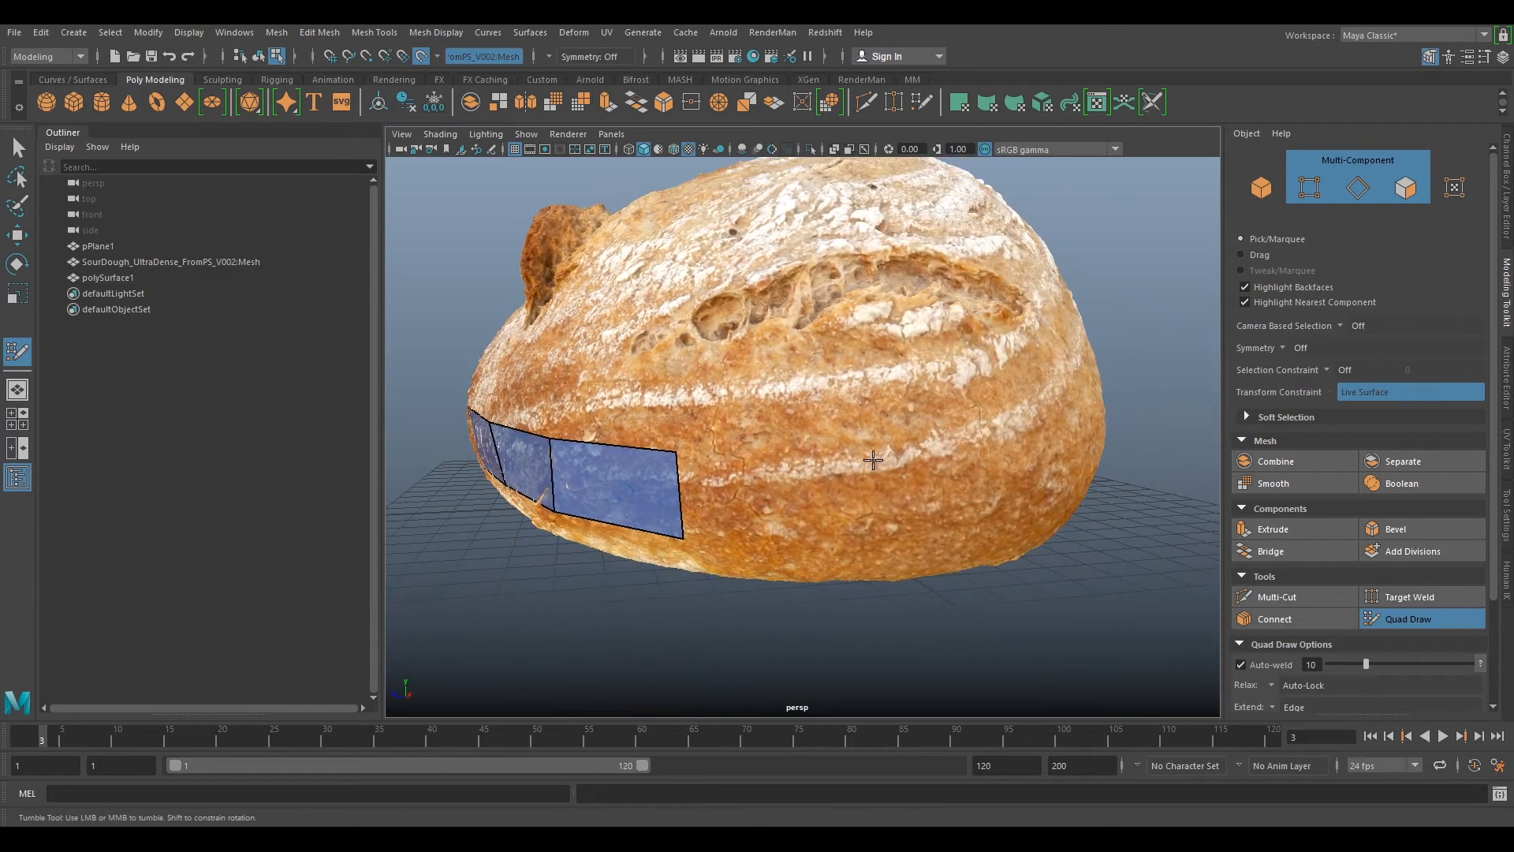
{"action": "left_click", "coordinate": [862, 544], "text": "shift"}
{"action": "left_click_drag", "start_coordinate": [820, 505], "coordinate": [732, 442], "text": "alt"}
{"action": "left_click", "coordinate": [797, 473], "text": "shift"}
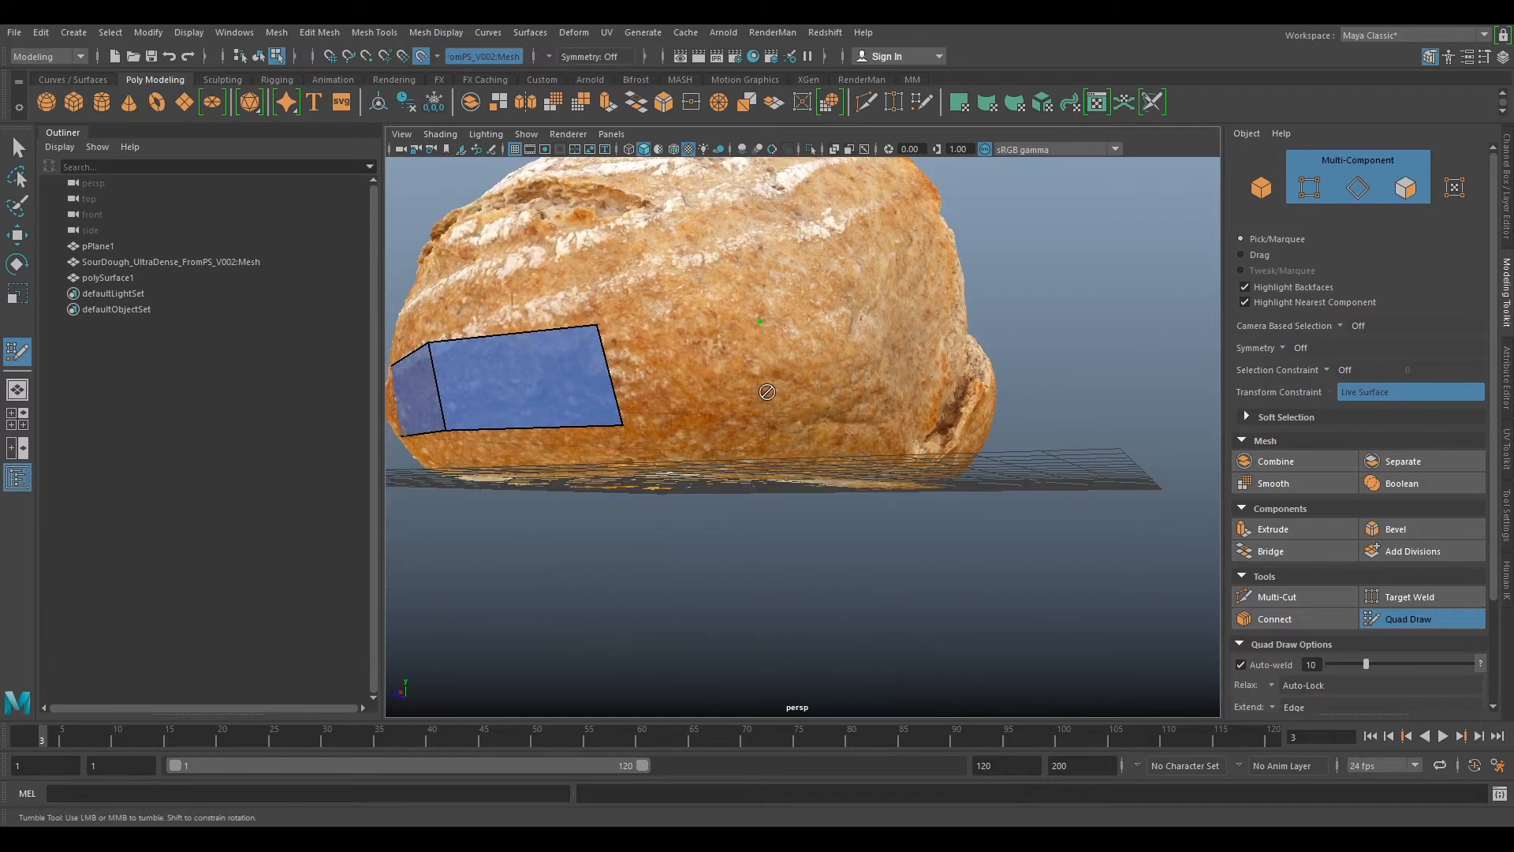
- Insert vertical edge loops through the middle of the three wide quads around the loaf's curved end
{"action": "left_click_drag", "start_coordinate": [765, 391], "coordinate": [904, 466], "text": "alt"}
{"action": "middle_click_drag", "start_coordinate": [903, 466], "coordinate": [873, 353], "text": "alt"}
{"action": "scroll", "coordinate": [883, 392], "scroll_direction": "up", "scroll_amount": 3}
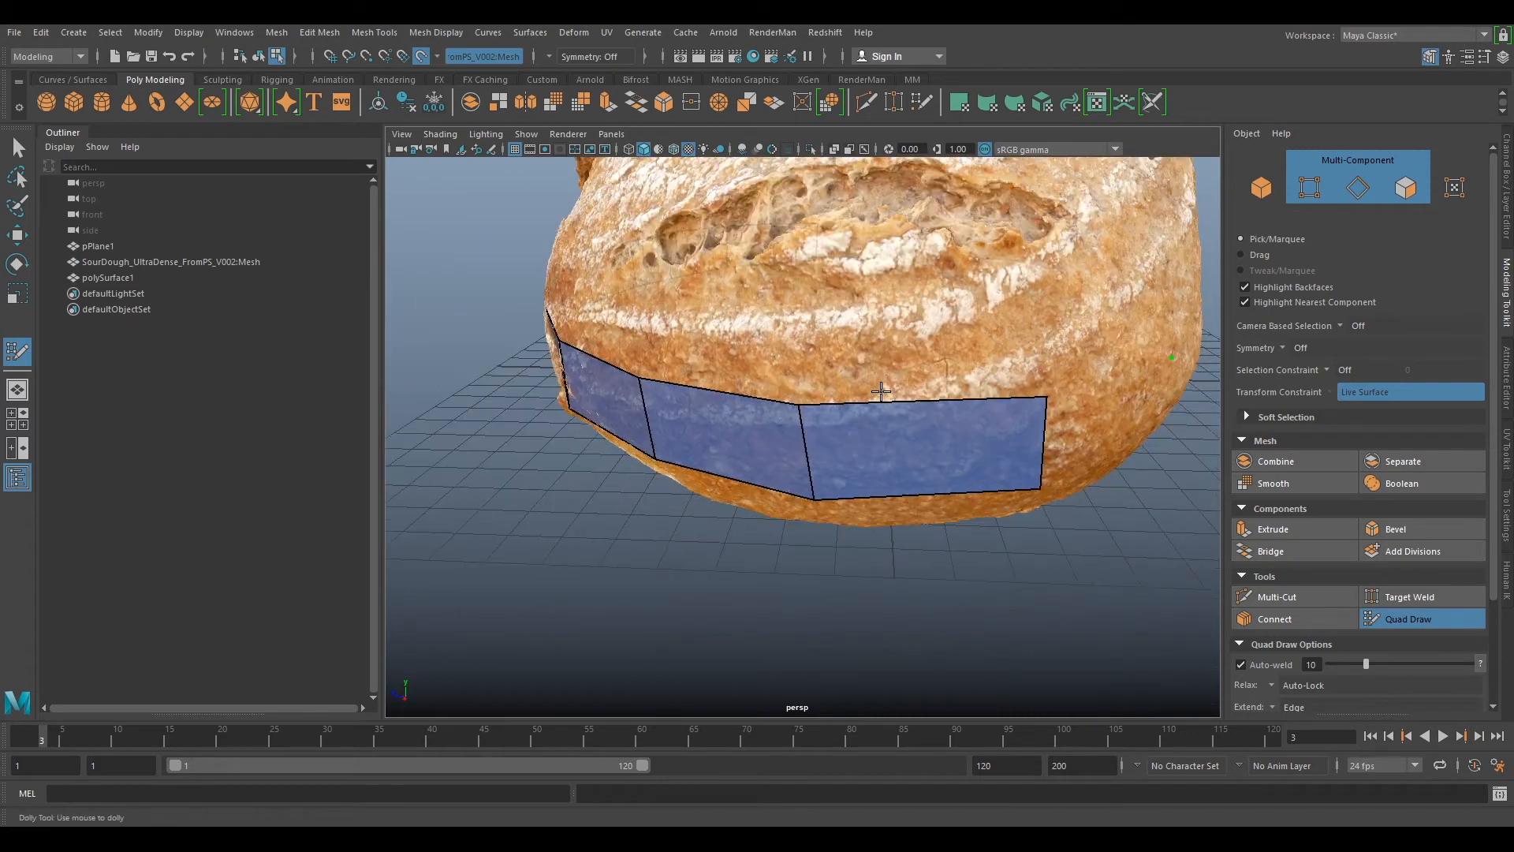
{"action": "left_click_drag", "start_coordinate": [905, 470], "coordinate": [832, 520], "text": "alt"}
{"action": "middle_click_drag", "start_coordinate": [831, 520], "coordinate": [817, 409], "text": "alt"}
{"action": "left_click_drag", "start_coordinate": [883, 457], "coordinate": [944, 504], "text": "alt"}
{"action": "left_click_drag", "start_coordinate": [846, 511], "coordinate": [861, 453], "text": "alt"}
{"action": "middle_click_drag", "start_coordinate": [861, 453], "coordinate": [887, 505], "text": "alt"}
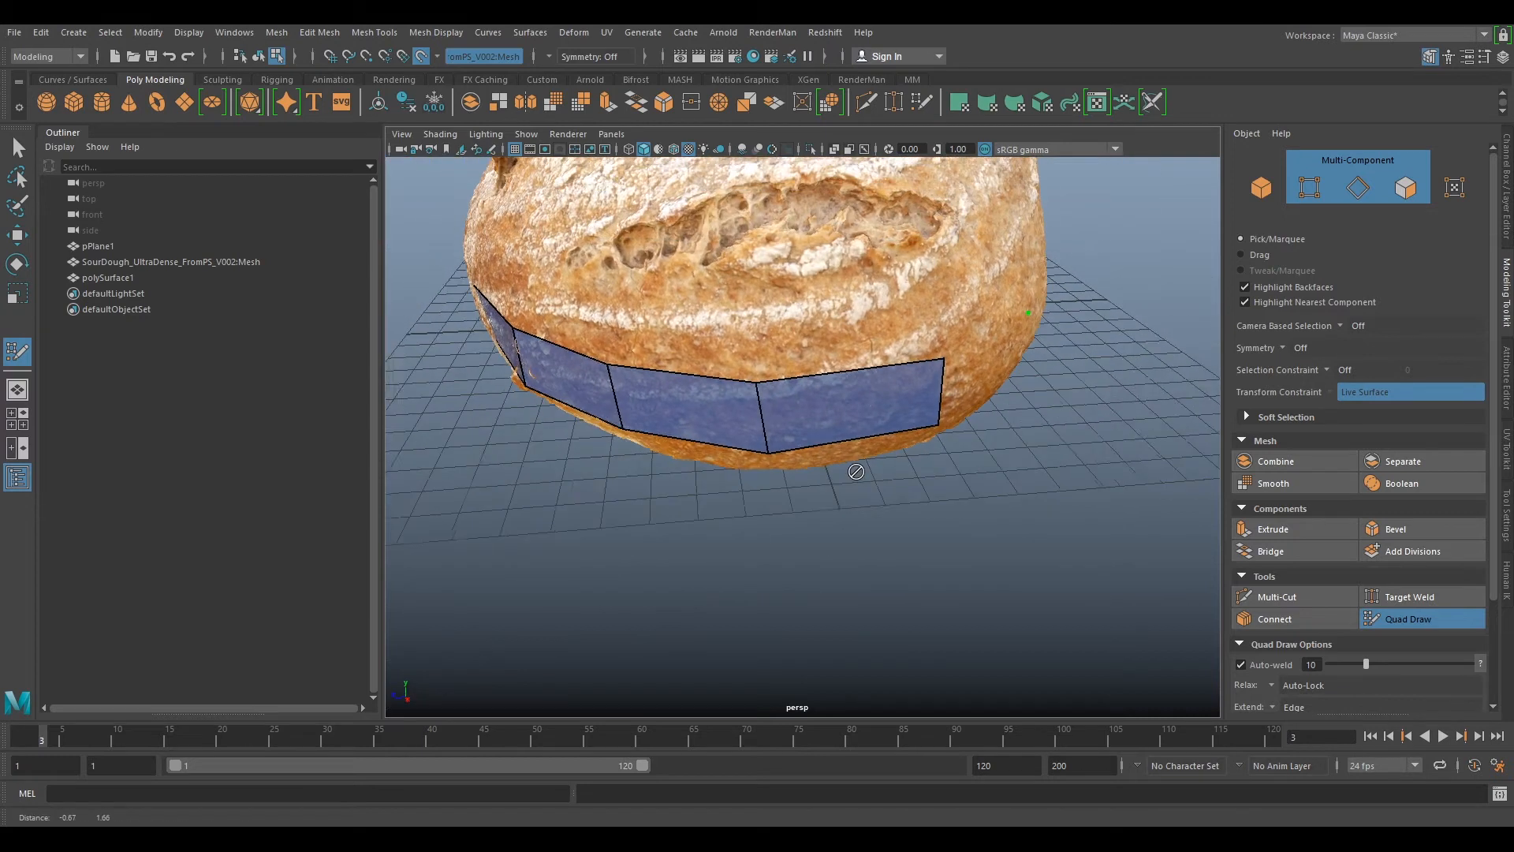
{"action": "scroll", "coordinate": [868, 450], "scroll_direction": "up", "scroll_amount": 3}
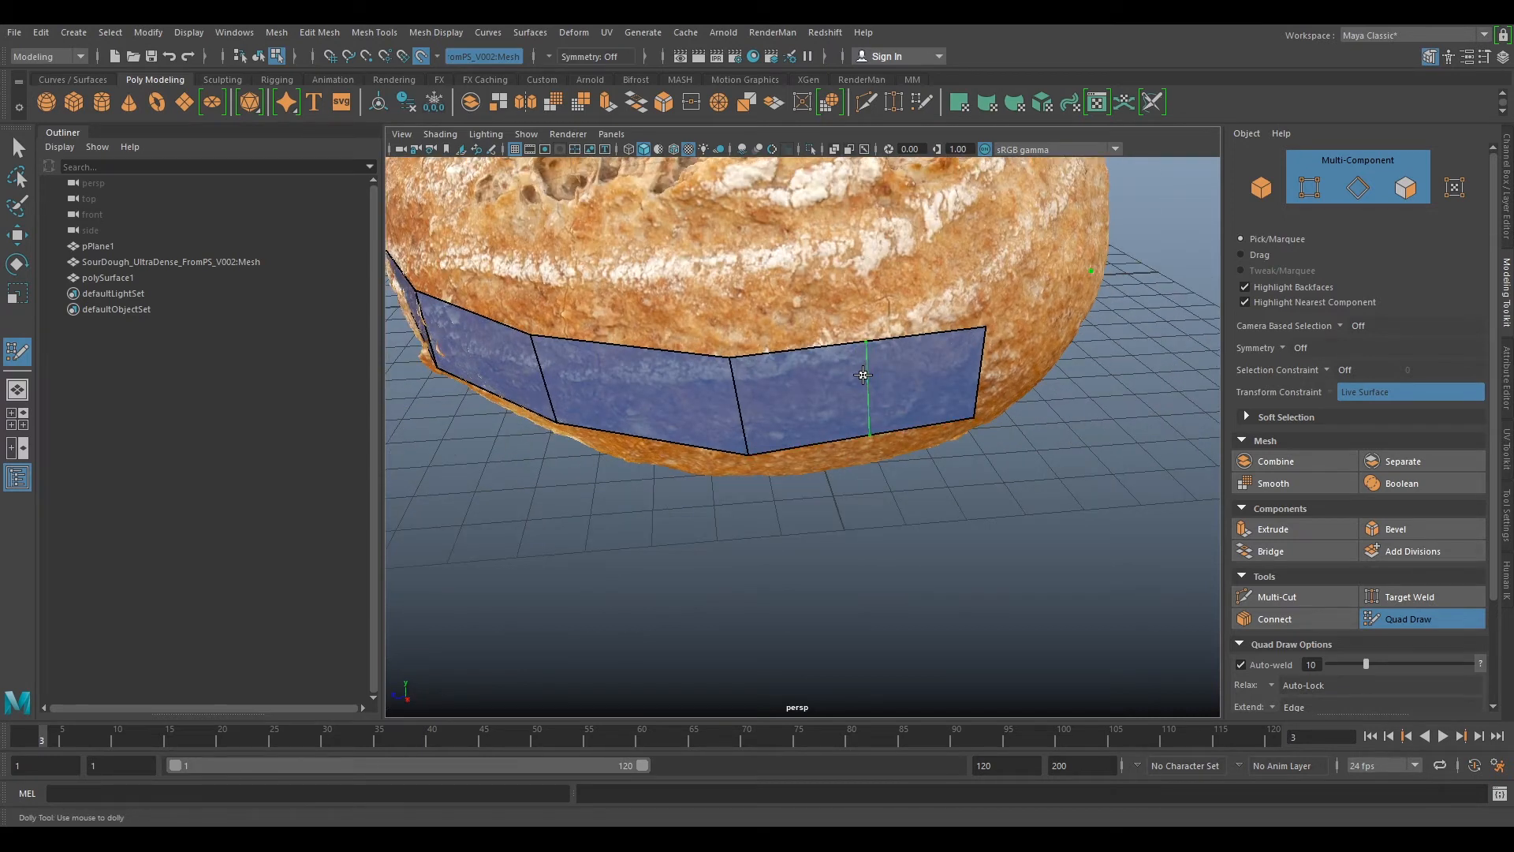
{"action": "left_click", "coordinate": [863, 375], "text": "ctrl"}
{"action": "left_click_drag", "start_coordinate": [886, 399], "coordinate": [821, 433], "text": "alt"}
{"action": "left_click", "coordinate": [798, 435], "text": "ctrl"}
{"action": "left_click_drag", "start_coordinate": [722, 548], "coordinate": [745, 547], "text": "alt"}
{"action": "left_click", "coordinate": [685, 461], "text": "ctrl"}
{"action": "left_click_drag", "start_coordinate": [685, 462], "coordinate": [750, 461], "text": "alt"}
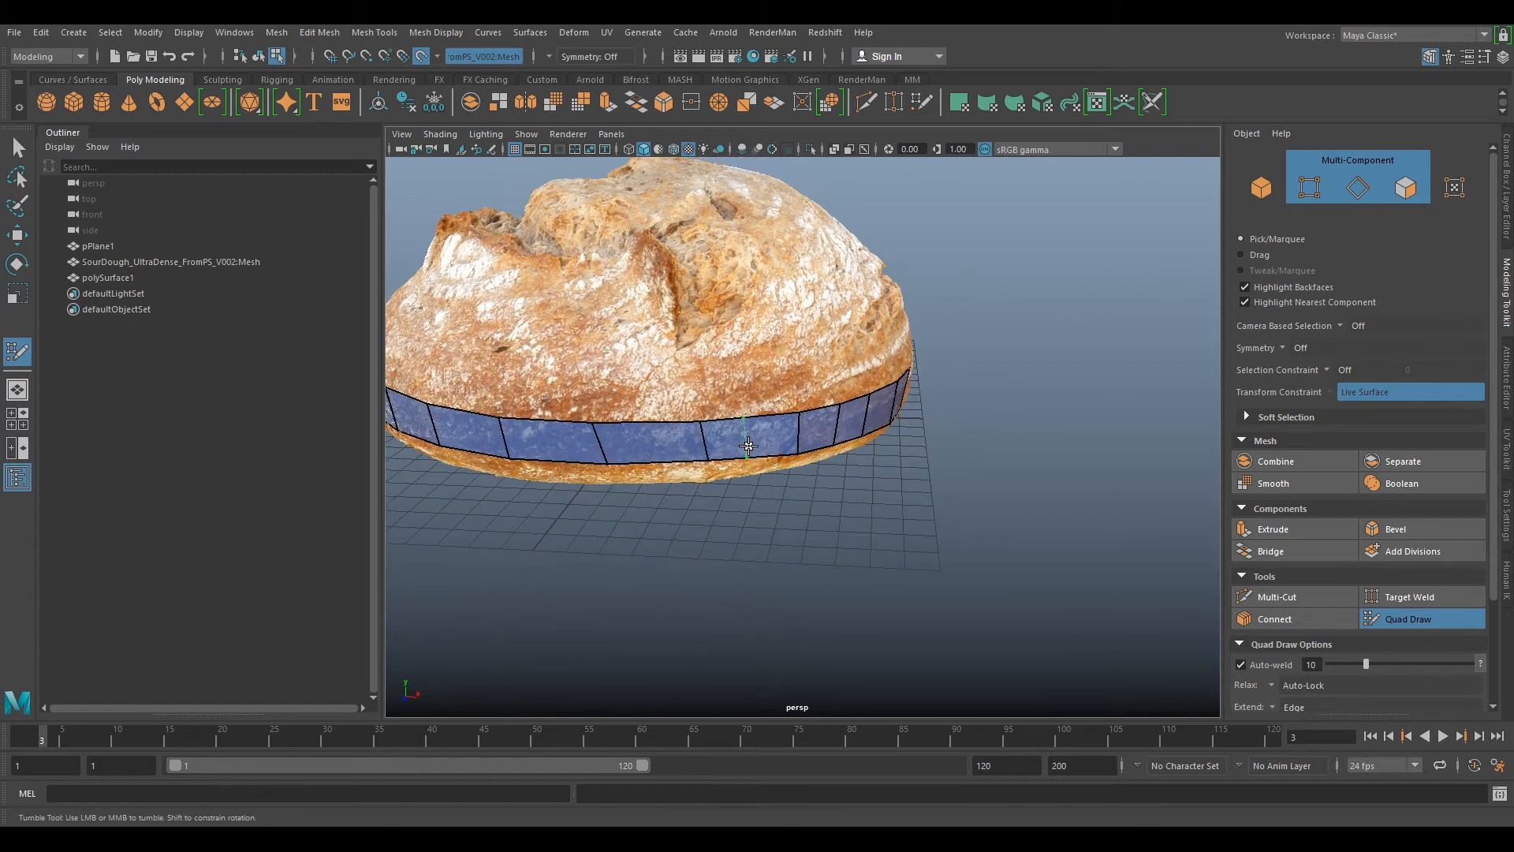
- Extend the strip with three quads from its open end towards the deep crack in the loaf
{"action": "left_click_drag", "start_coordinate": [658, 447], "coordinate": [862, 404], "text": "alt"}
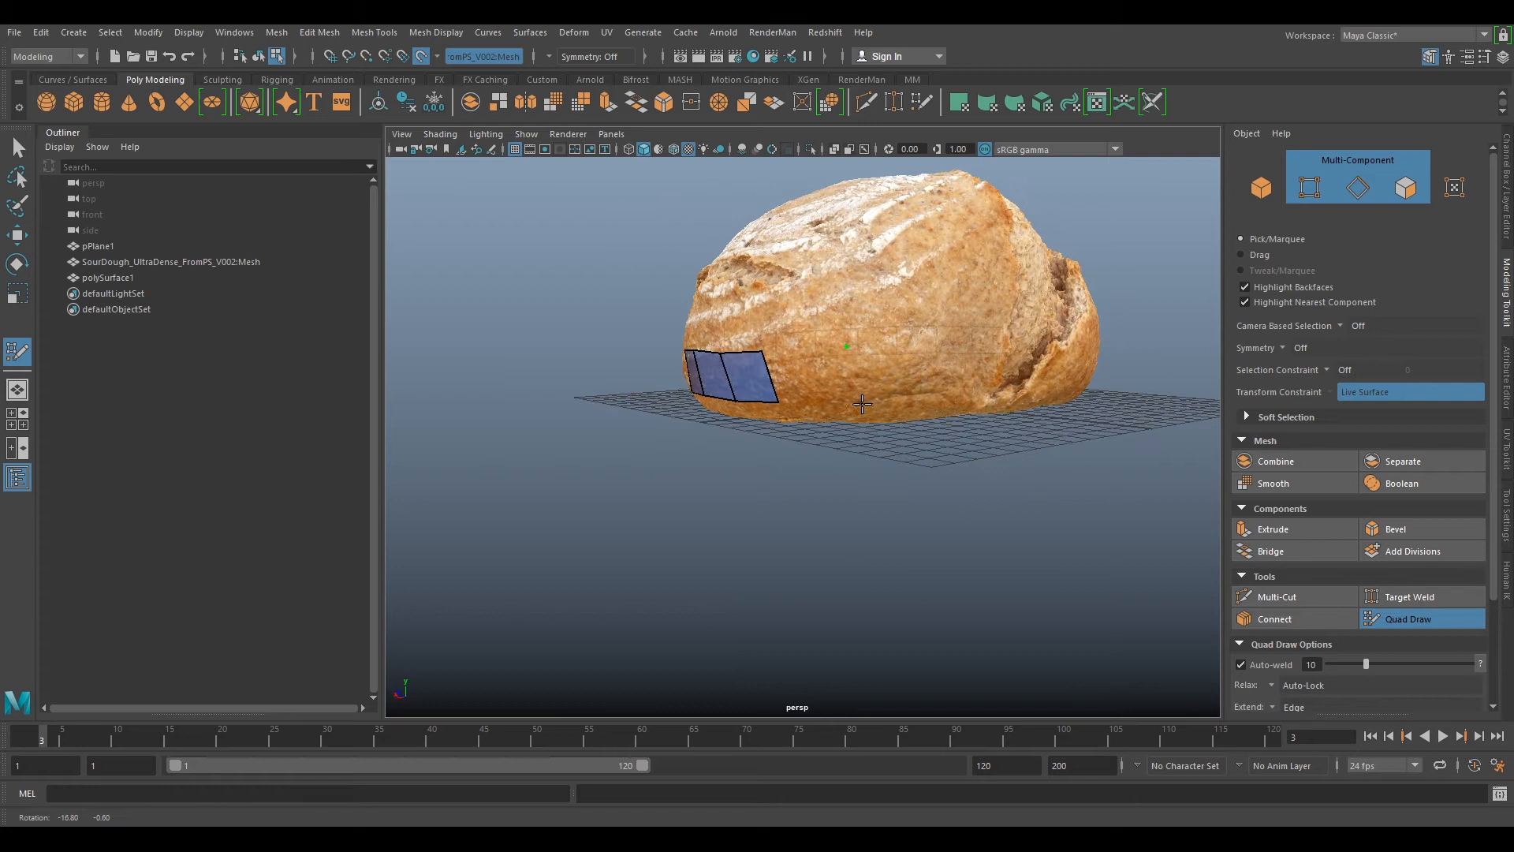
{"action": "scroll", "coordinate": [847, 392], "scroll_direction": "up", "scroll_amount": 3}
{"action": "left_click", "coordinate": [855, 339], "text": "shift"}
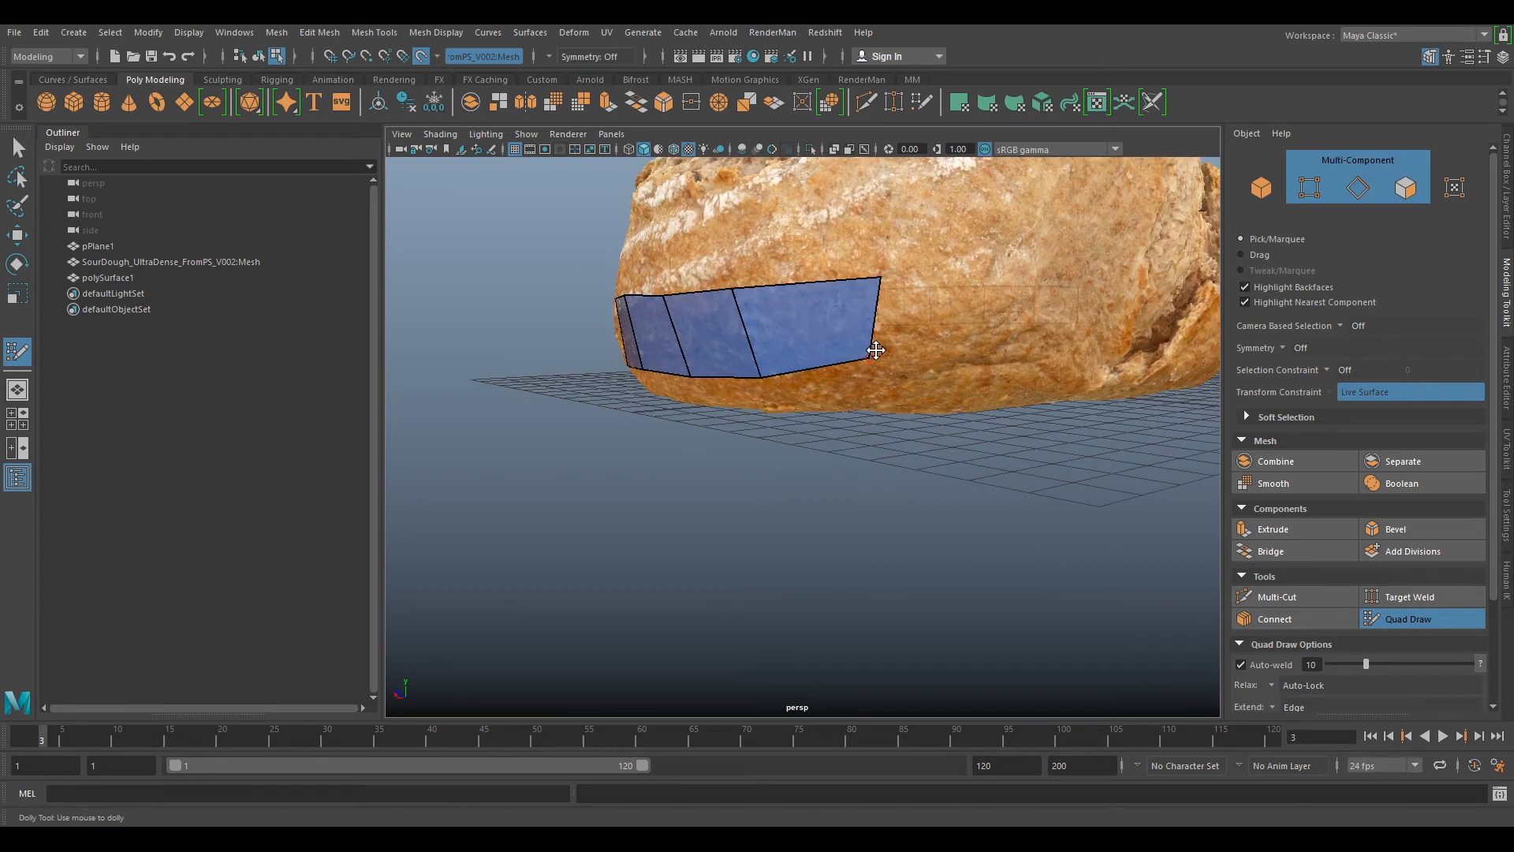
{"action": "left_click_drag", "start_coordinate": [860, 273], "coordinate": [869, 351], "text": "alt"}
{"action": "left_click", "coordinate": [871, 384], "text": "shift"}
{"action": "left_click_drag", "start_coordinate": [725, 317], "coordinate": [794, 390], "text": "alt"}
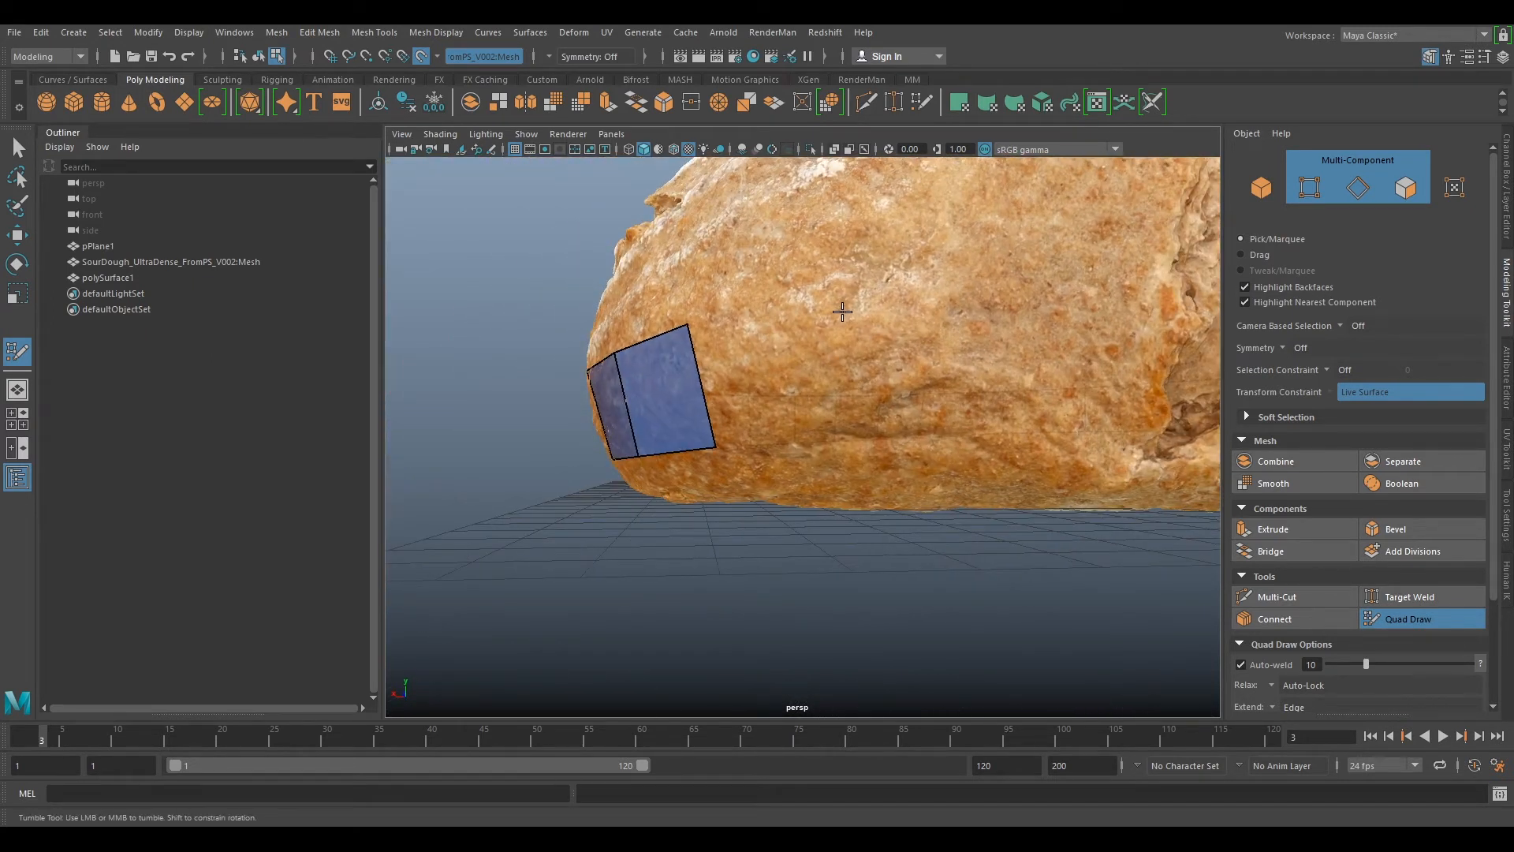
{"action": "scroll", "coordinate": [869, 394], "scroll_direction": "down", "scroll_amount": 5}
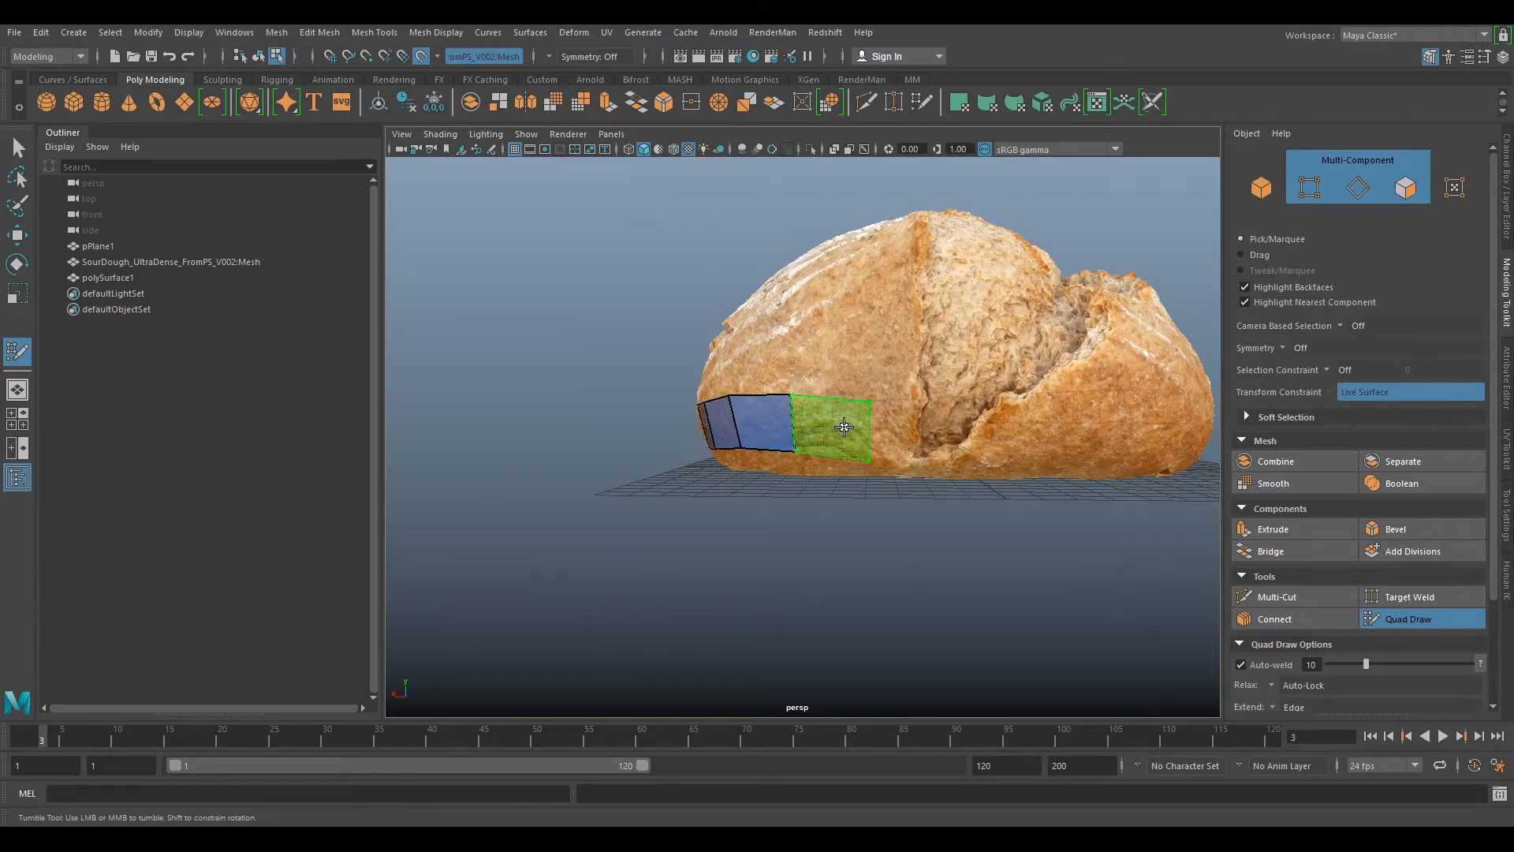
{"action": "scroll", "coordinate": [884, 431], "scroll_direction": "up", "scroll_amount": 5}
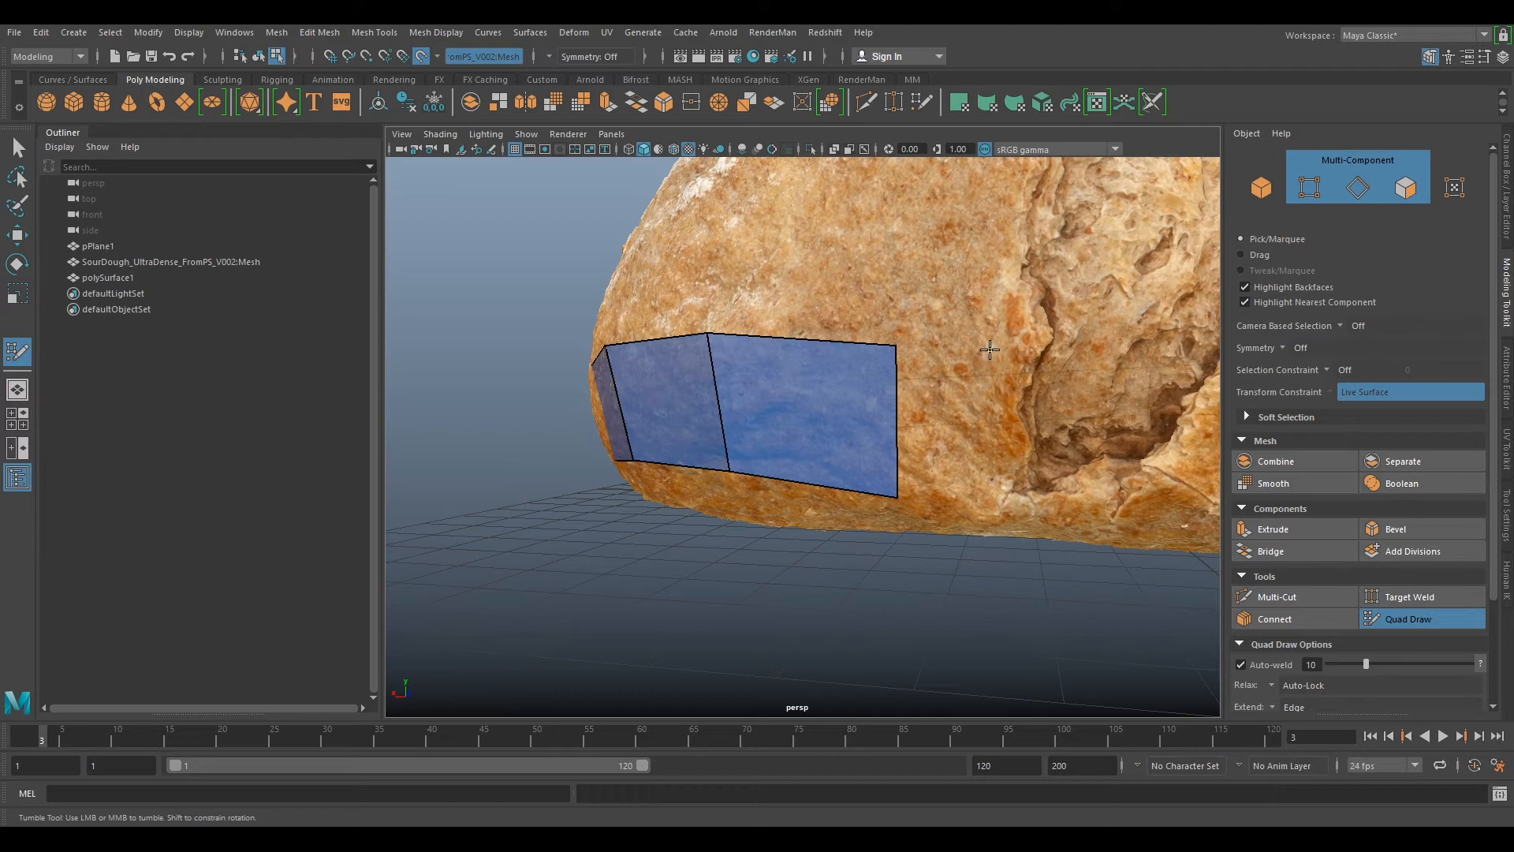
- Add two narrow quads at the strip's end to bring it up to the edge of the deep crack
{"action": "mouse_move", "coordinate": [981, 469]}
{"action": "left_mouse_down", "text": "alt"}
{"action": "mouse_move", "coordinate": [953, 463]}
{"action": "mouse_move", "coordinate": [953, 500]}
{"action": "mouse_move", "coordinate": [964, 471]}
{"action": "left_mouse_up", "text": "alt"}
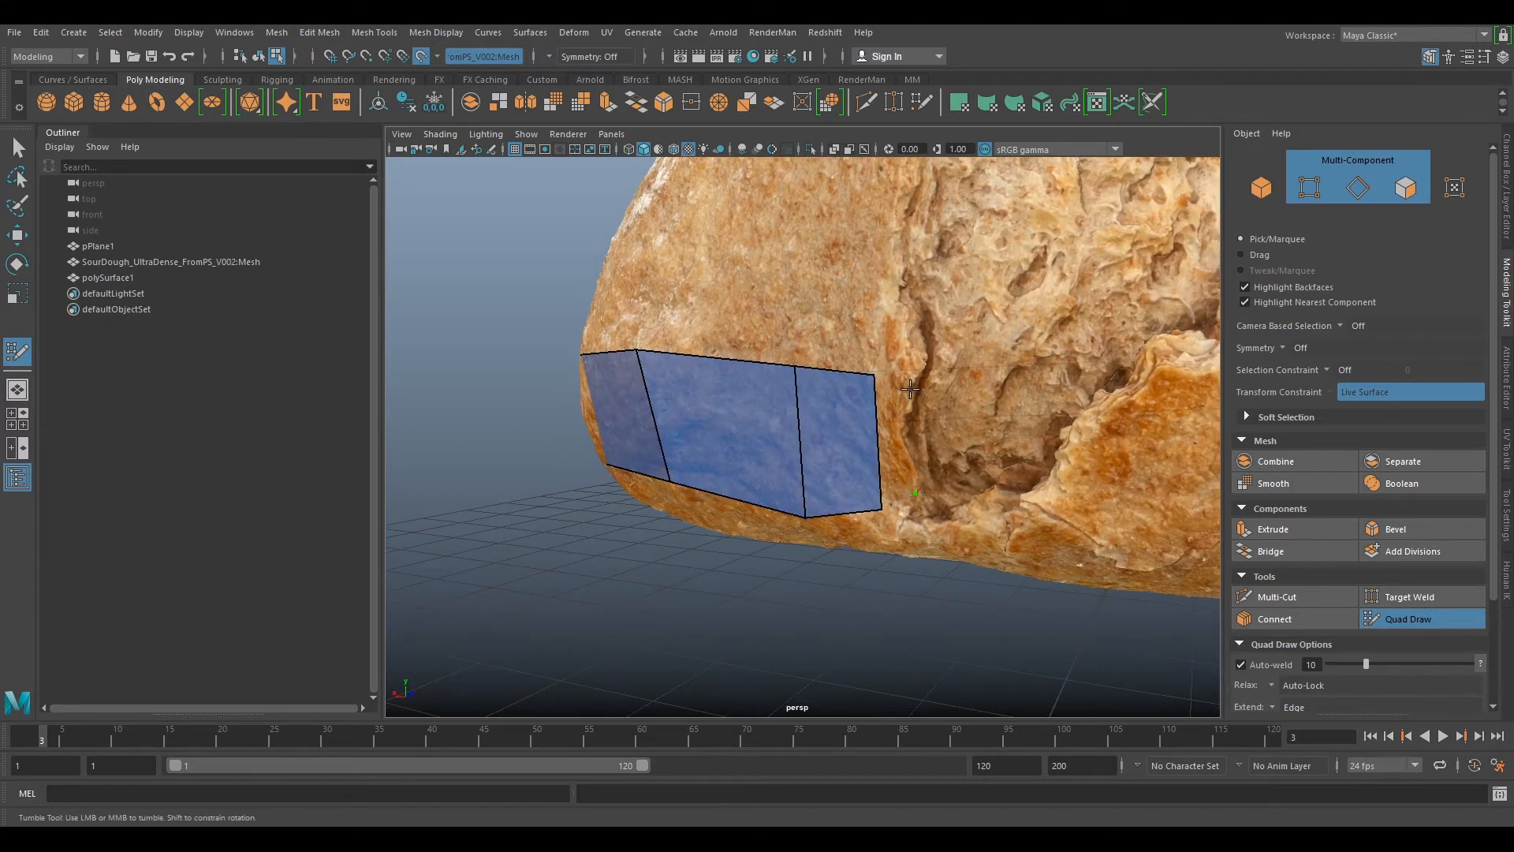
{"action": "scroll", "coordinate": [895, 439], "scroll_direction": "down", "scroll_amount": 5}
{"action": "left_click_drag", "start_coordinate": [895, 439], "coordinate": [975, 490], "text": "alt"}
{"action": "scroll", "coordinate": [1006, 506], "scroll_direction": "up", "scroll_amount": 6}
{"action": "scroll", "coordinate": [925, 492], "scroll_direction": "down", "scroll_amount": 6}
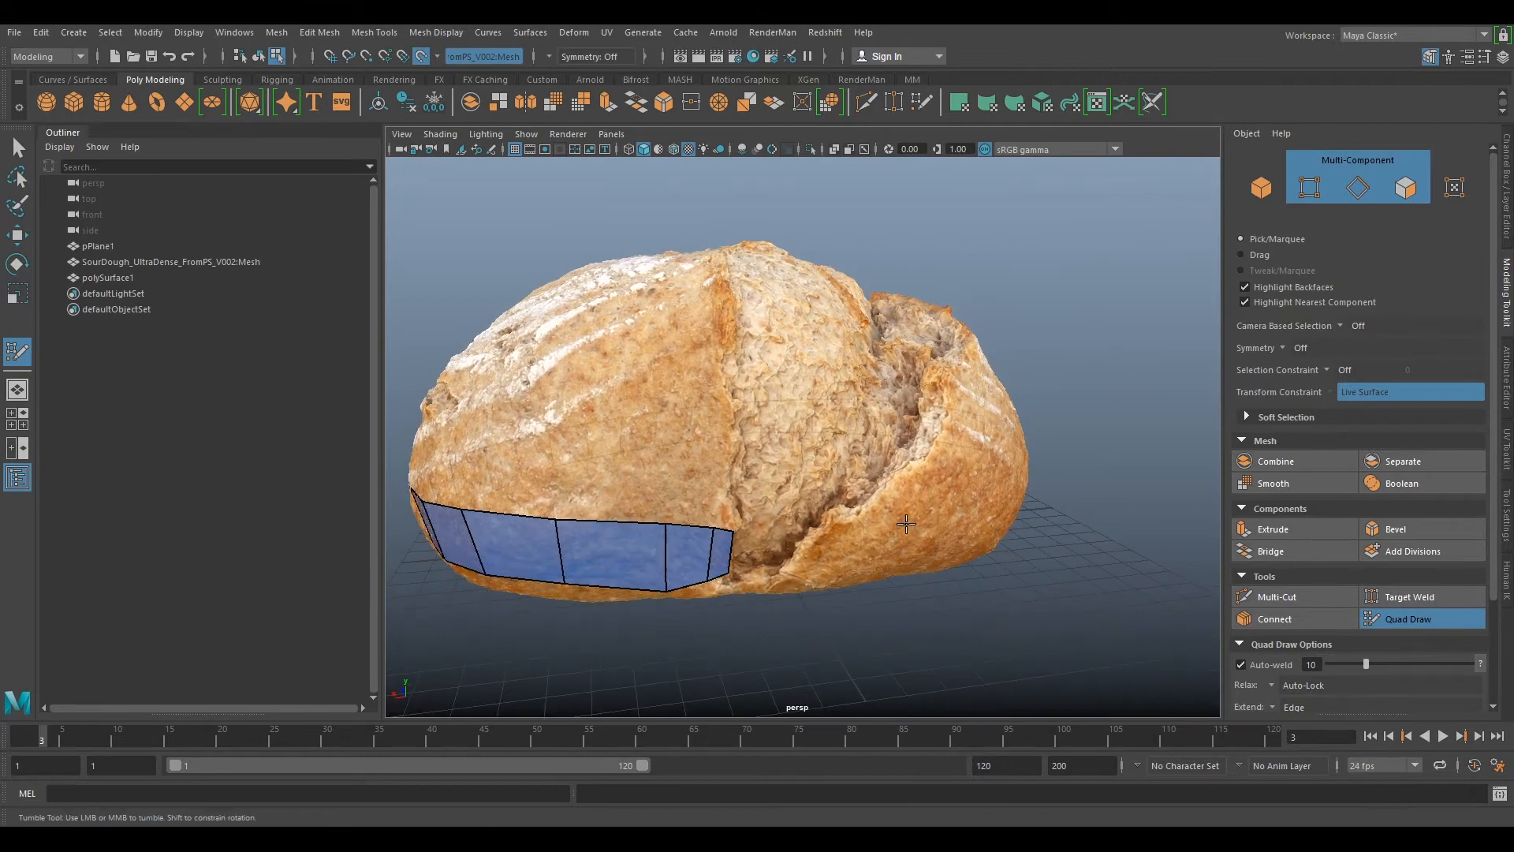
{"action": "scroll", "coordinate": [804, 513], "scroll_direction": "up", "scroll_amount": 6}
{"action": "middle_click_drag", "start_coordinate": [765, 523], "coordinate": [862, 421], "text": "alt"}
{"action": "scroll", "coordinate": [862, 421], "scroll_direction": "down", "scroll_amount": 6}
{"action": "scroll", "coordinate": [818, 484], "scroll_direction": "up", "scroll_amount": 6}
{"action": "left_click_drag", "start_coordinate": [804, 537], "coordinate": [760, 513], "text": "alt"}
{"action": "scroll", "coordinate": [760, 513], "scroll_direction": "down", "scroll_amount": 6}
{"action": "middle_click_drag", "start_coordinate": [771, 521], "coordinate": [863, 576], "text": "alt"}
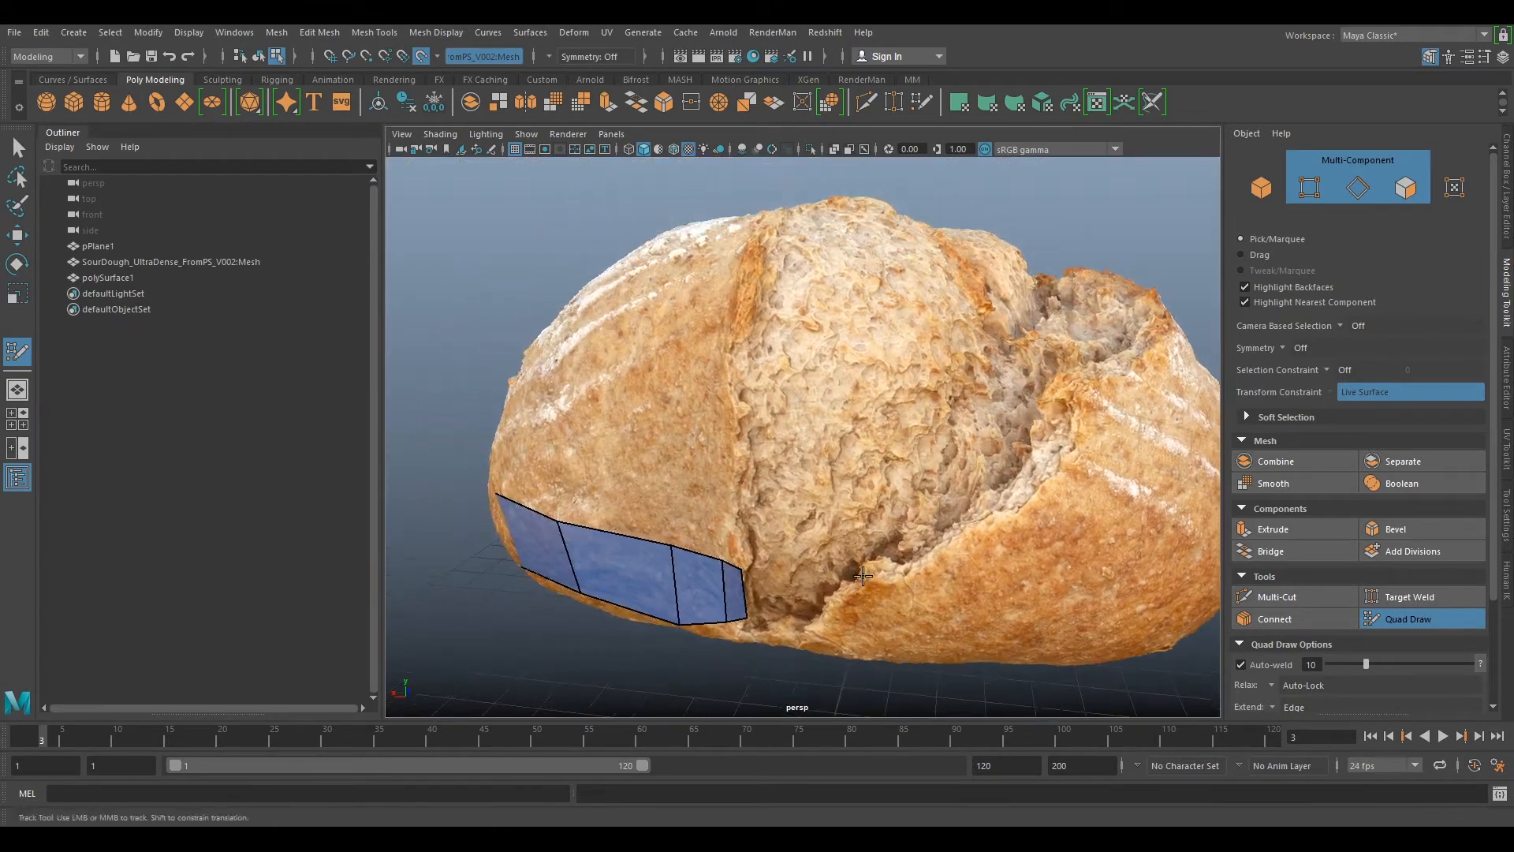
- Start a second row with a quad above the strip and tweak its shared vertices to square it up
{"action": "left_click_drag", "start_coordinate": [980, 491], "coordinate": [766, 444], "text": "alt"}
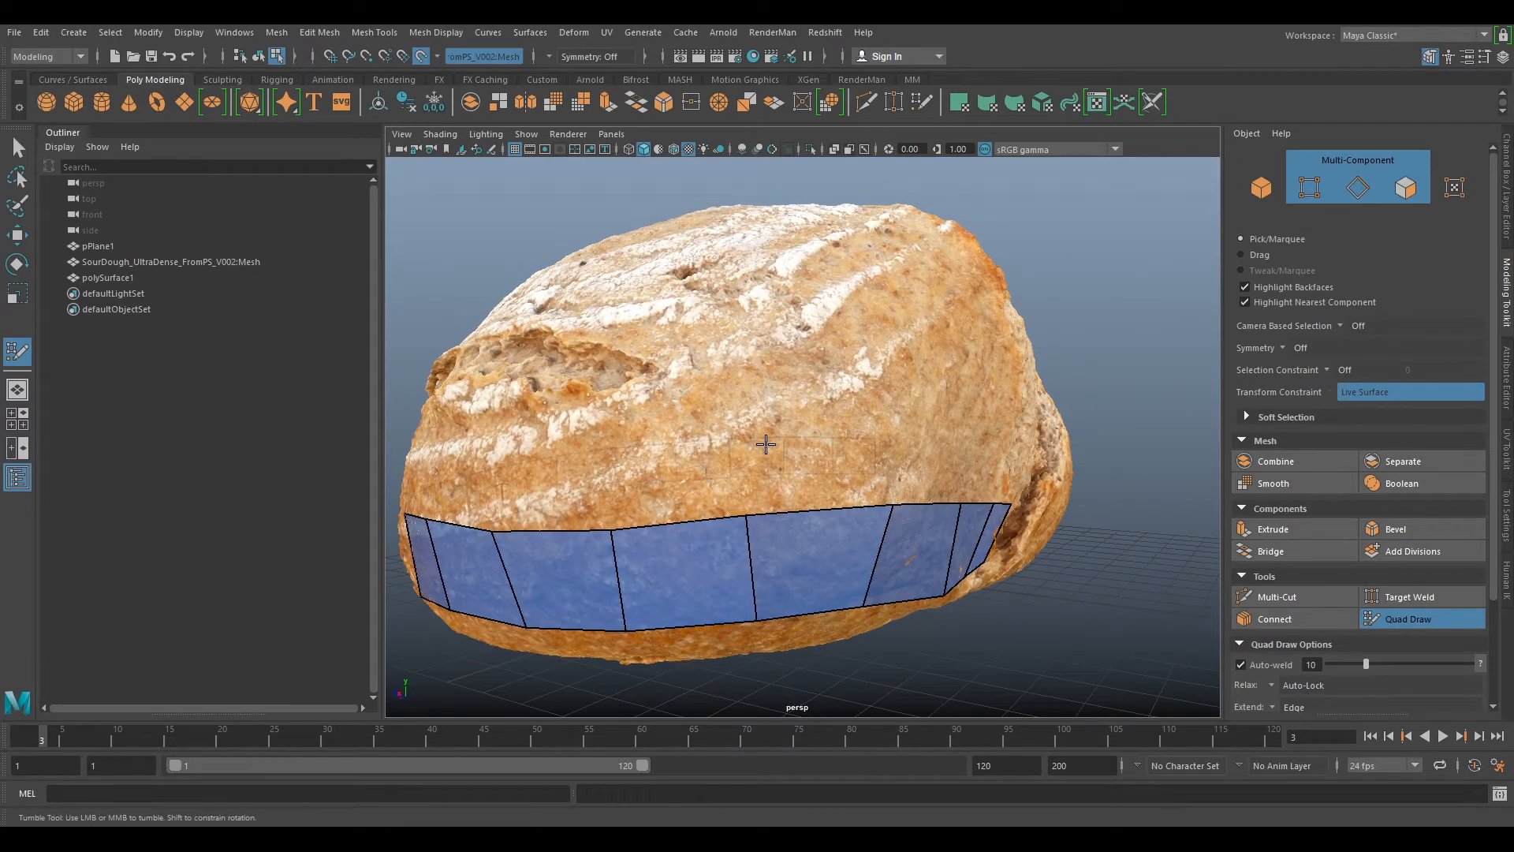
{"action": "left_click_drag", "start_coordinate": [905, 457], "coordinate": [714, 481], "text": "alt"}
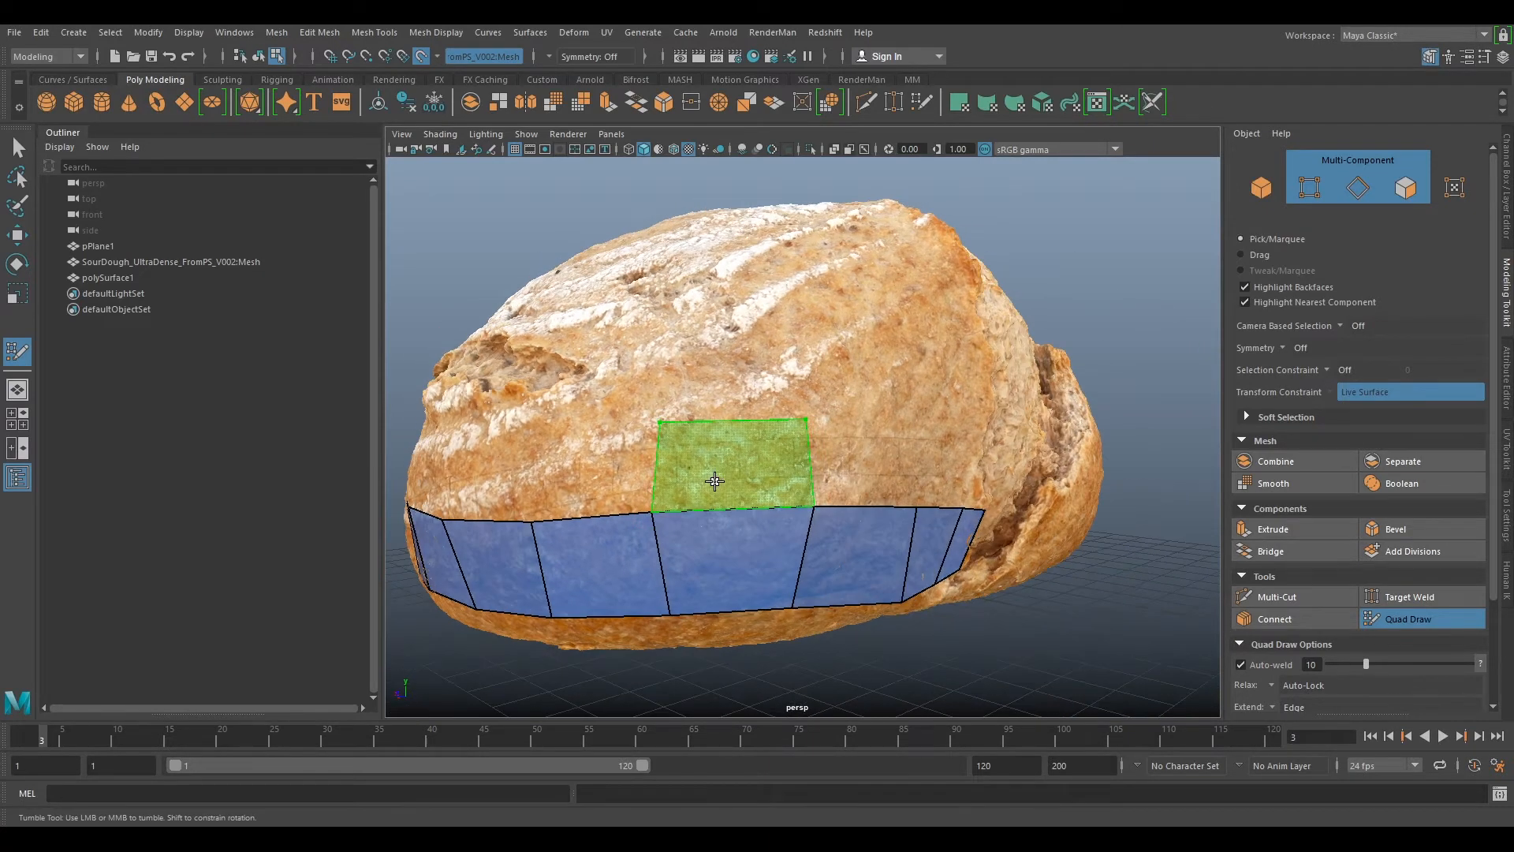
{"action": "left_click_drag", "start_coordinate": [825, 482], "coordinate": [771, 545], "text": "alt"}
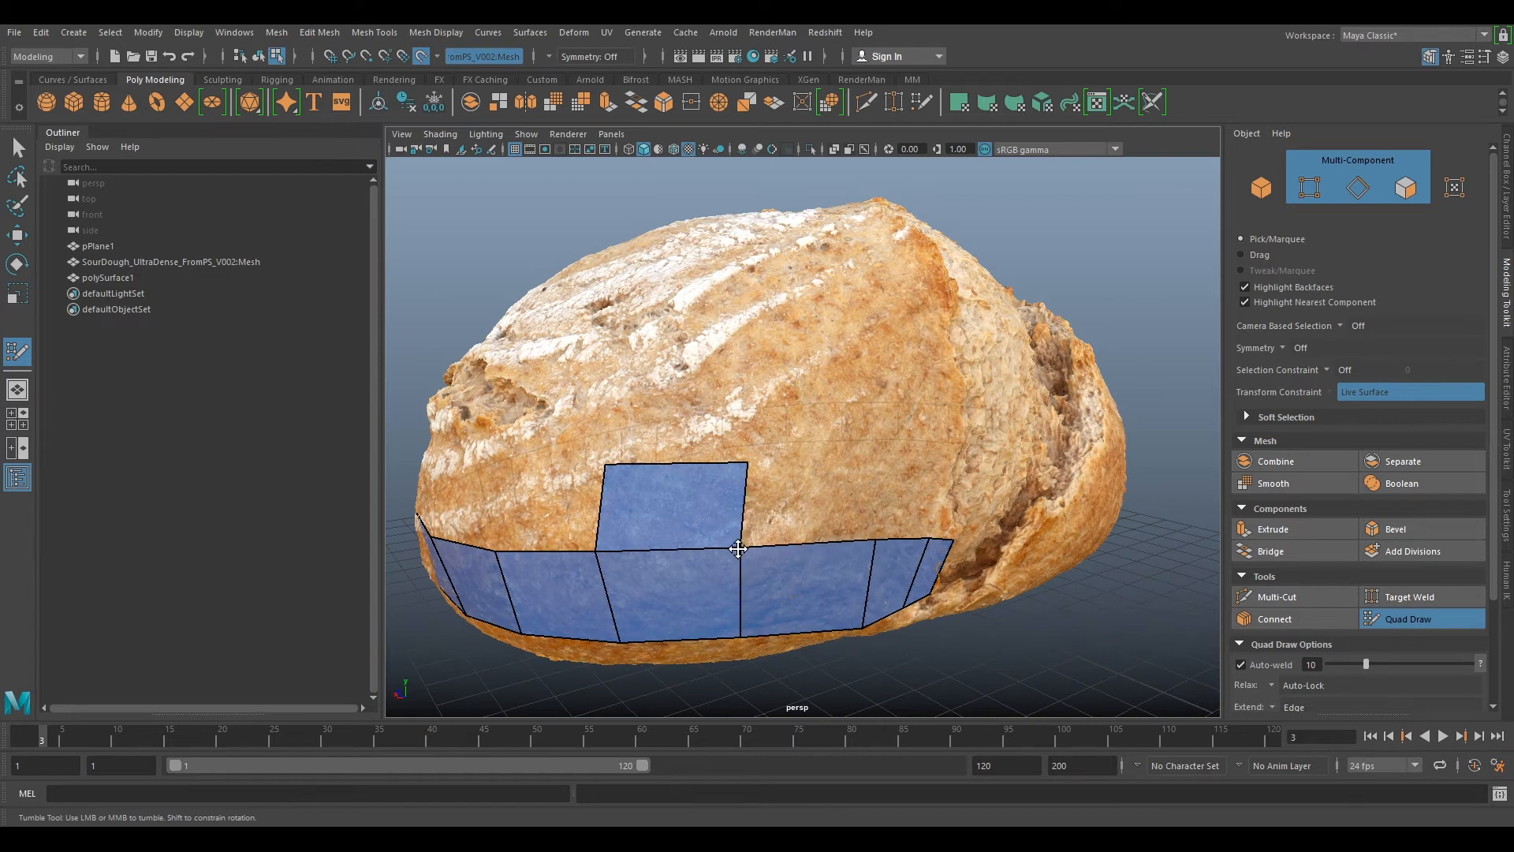
{"action": "left_click_drag", "start_coordinate": [642, 499], "coordinate": [673, 541], "text": "alt"}
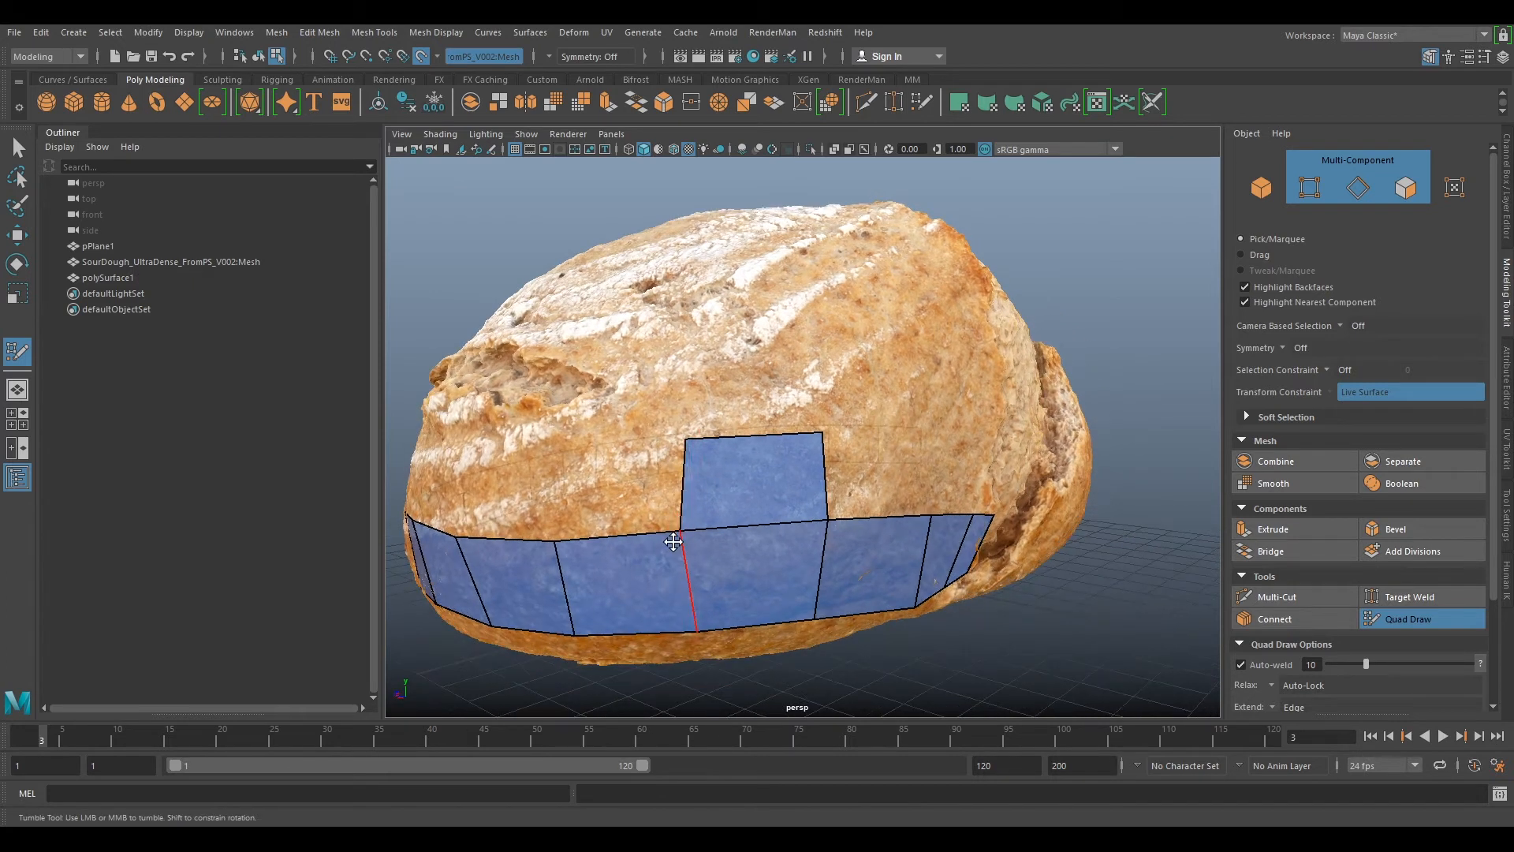
{"action": "left_click_drag", "start_coordinate": [828, 520], "coordinate": [824, 524]}
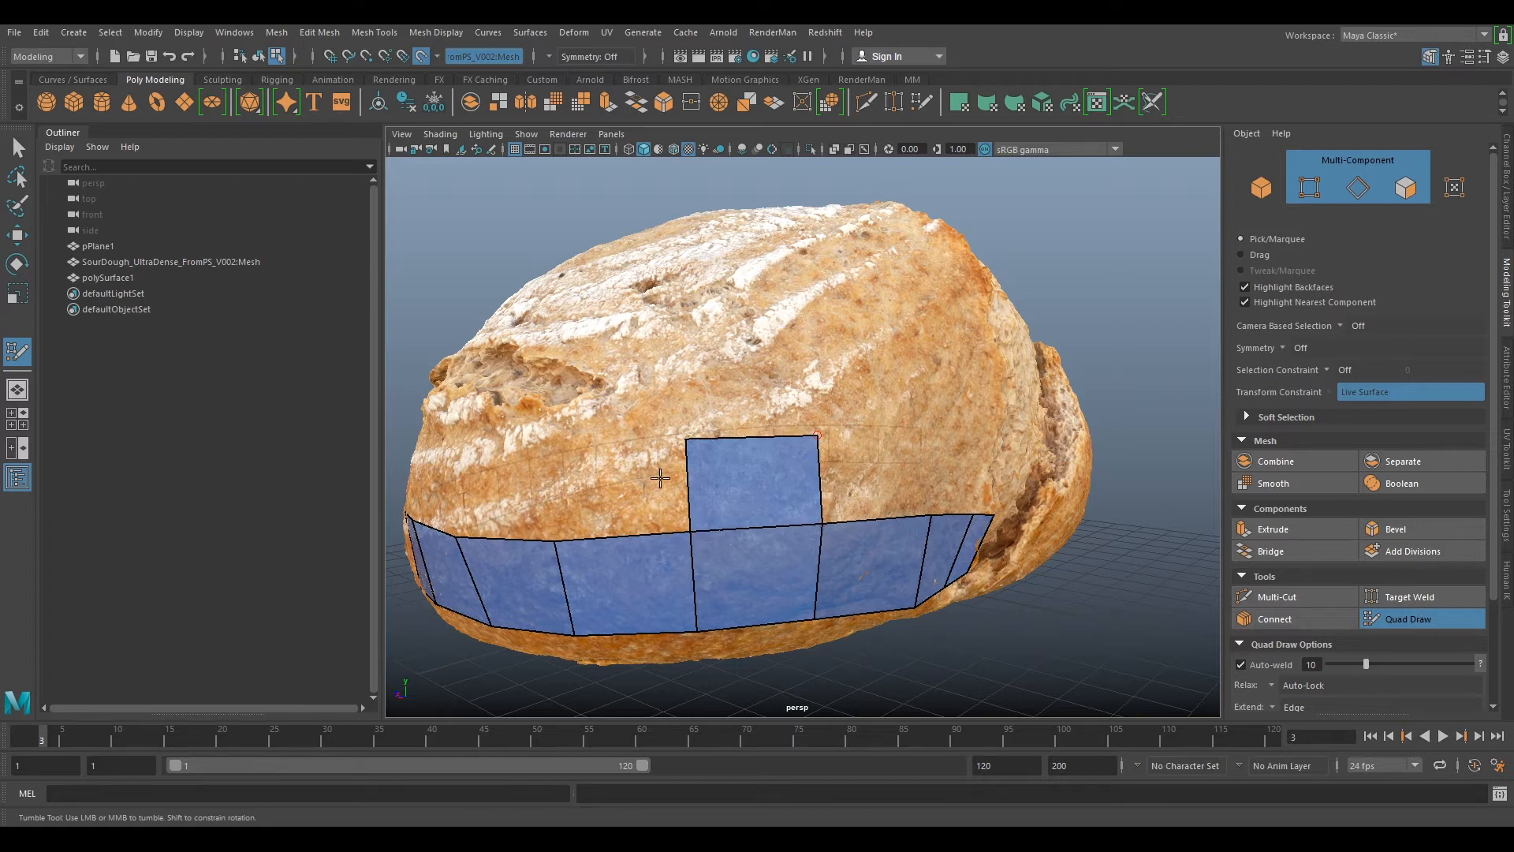
- Add a second upper-row quad towards the crack and shift its outer vertices and the edge below to even its width
{"action": "left_click_drag", "start_coordinate": [693, 444], "coordinate": [822, 434], "text": "alt"}
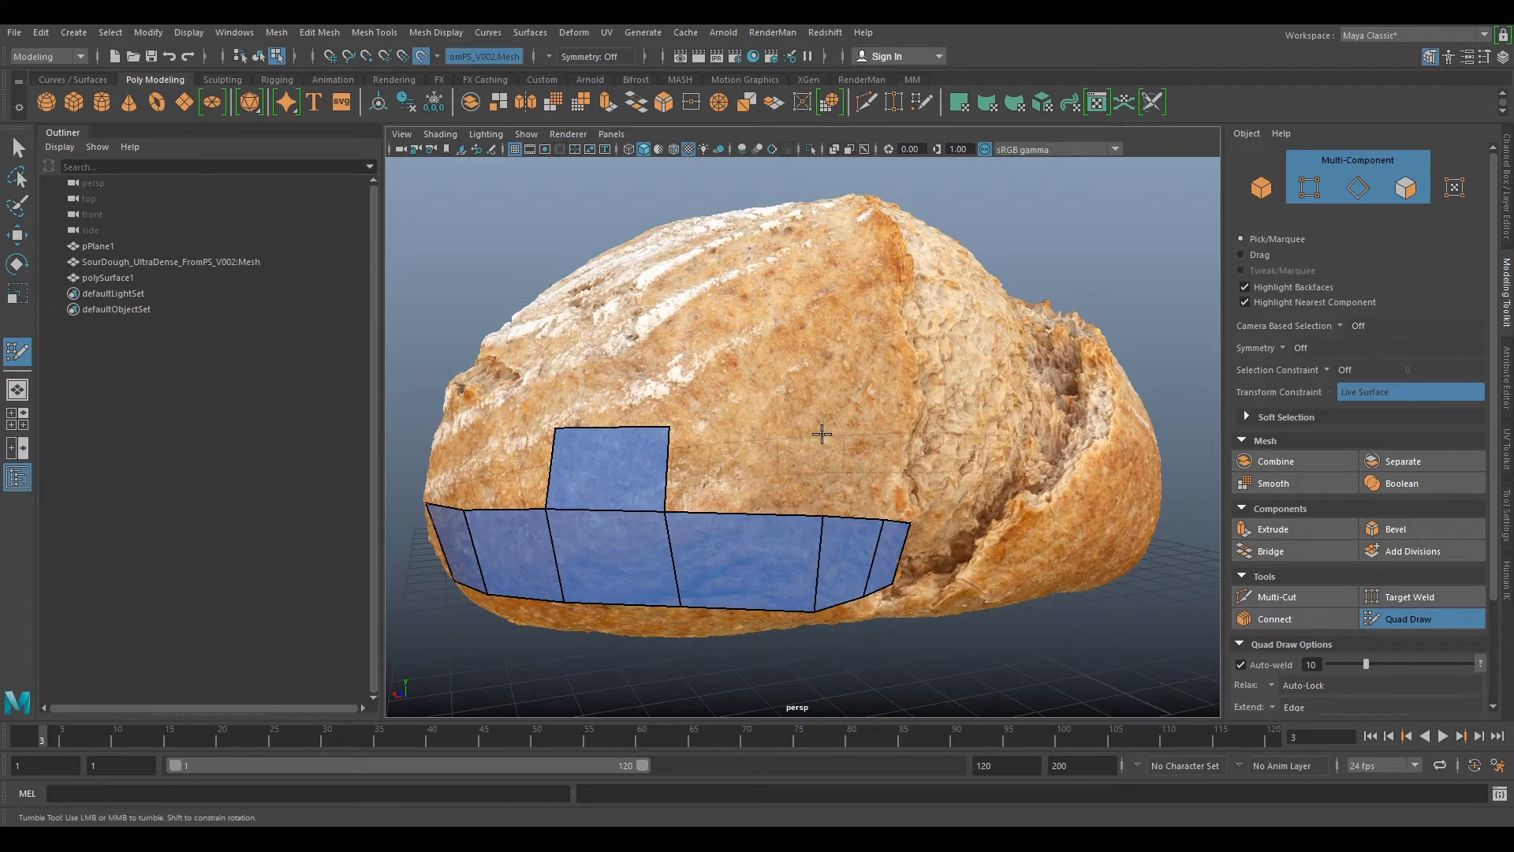
{"action": "left_click", "coordinate": [788, 459], "text": "shift"}
{"action": "left_click_drag", "start_coordinate": [821, 533], "coordinate": [792, 535]}
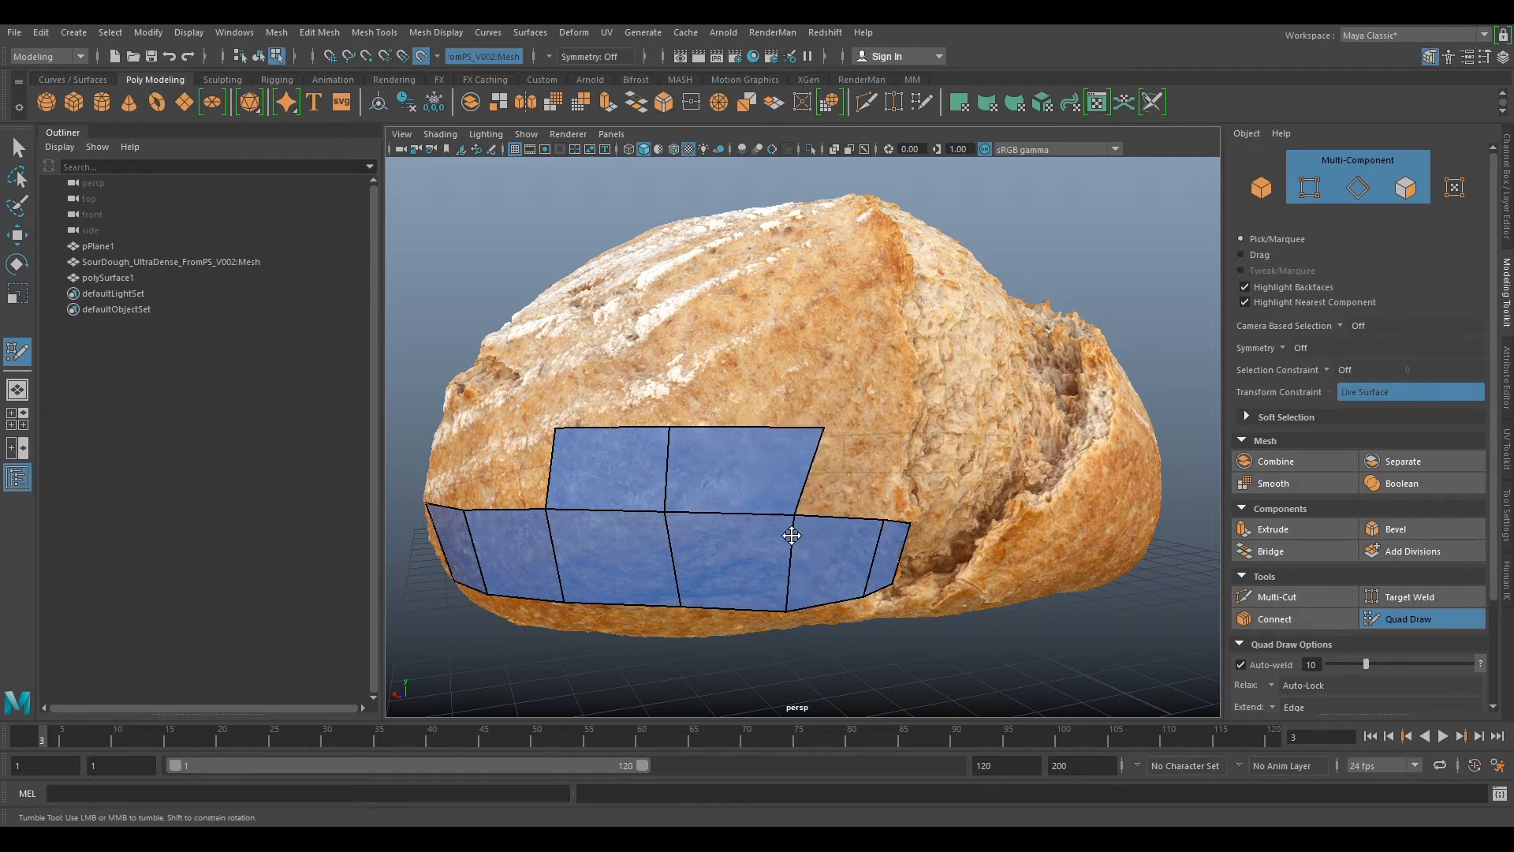
{"action": "left_click_drag", "start_coordinate": [829, 425], "coordinate": [703, 486]}
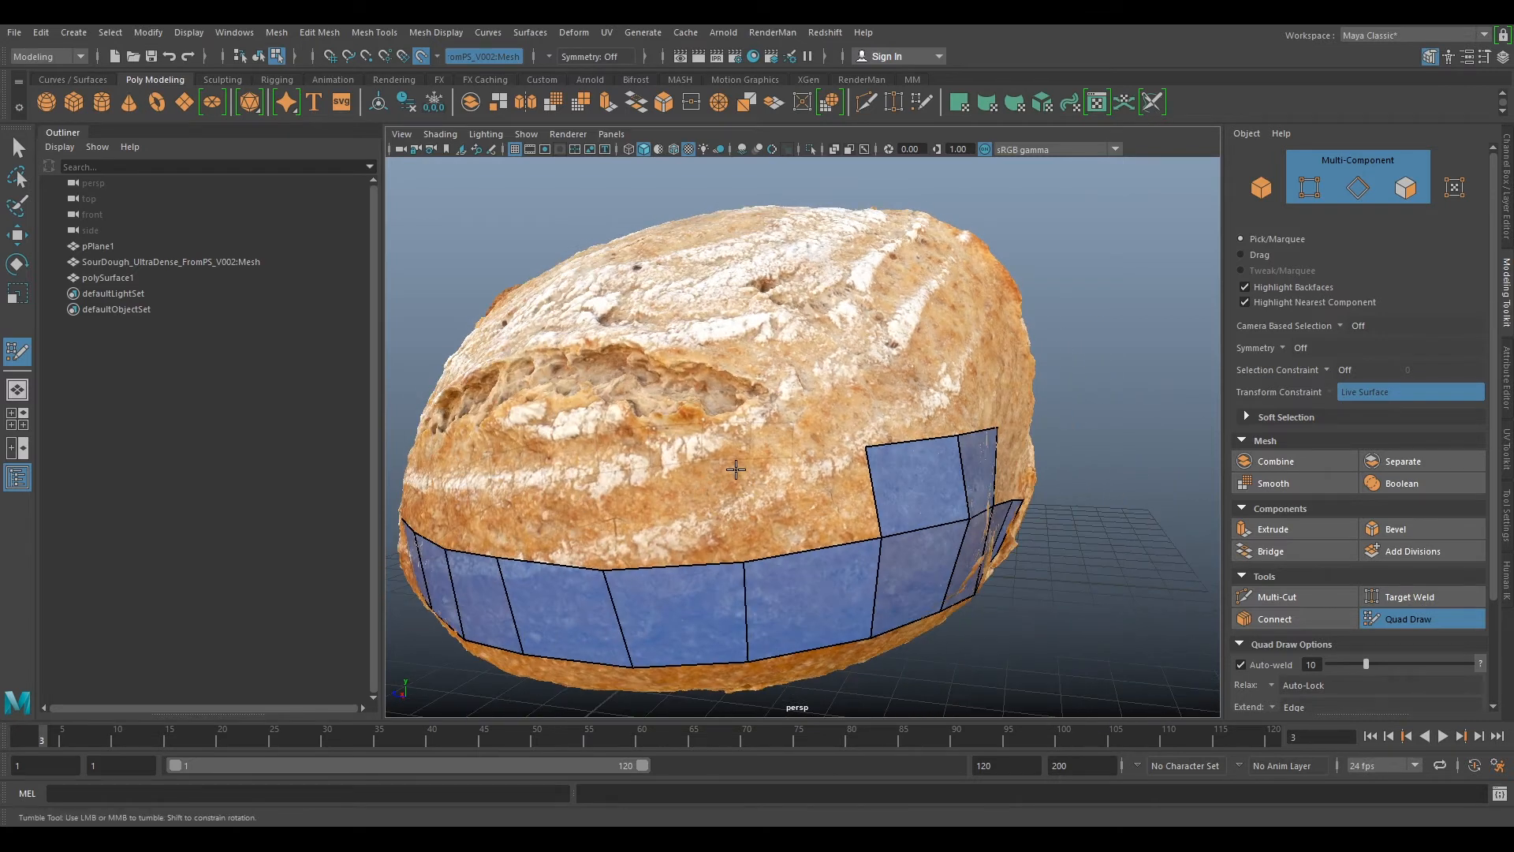
- Extend the second row away from the crack with quads above the existing strip
{"action": "left_click", "coordinate": [805, 517], "text": "shift"}
{"action": "left_click_drag", "start_coordinate": [644, 505], "coordinate": [709, 544], "text": "alt"}
{"action": "right_click_drag", "start_coordinate": [710, 545], "coordinate": [643, 477], "text": "alt"}
{"action": "mouse_move", "coordinate": [720, 403]}
{"action": "left_mouse_down", "text": "alt"}
{"action": "mouse_move", "coordinate": [1131, 492]}
{"action": "mouse_move", "coordinate": [667, 437]}
{"action": "mouse_move", "coordinate": [787, 527]}
{"action": "mouse_move", "coordinate": [913, 547]}
{"action": "left_mouse_up", "text": "alt"}
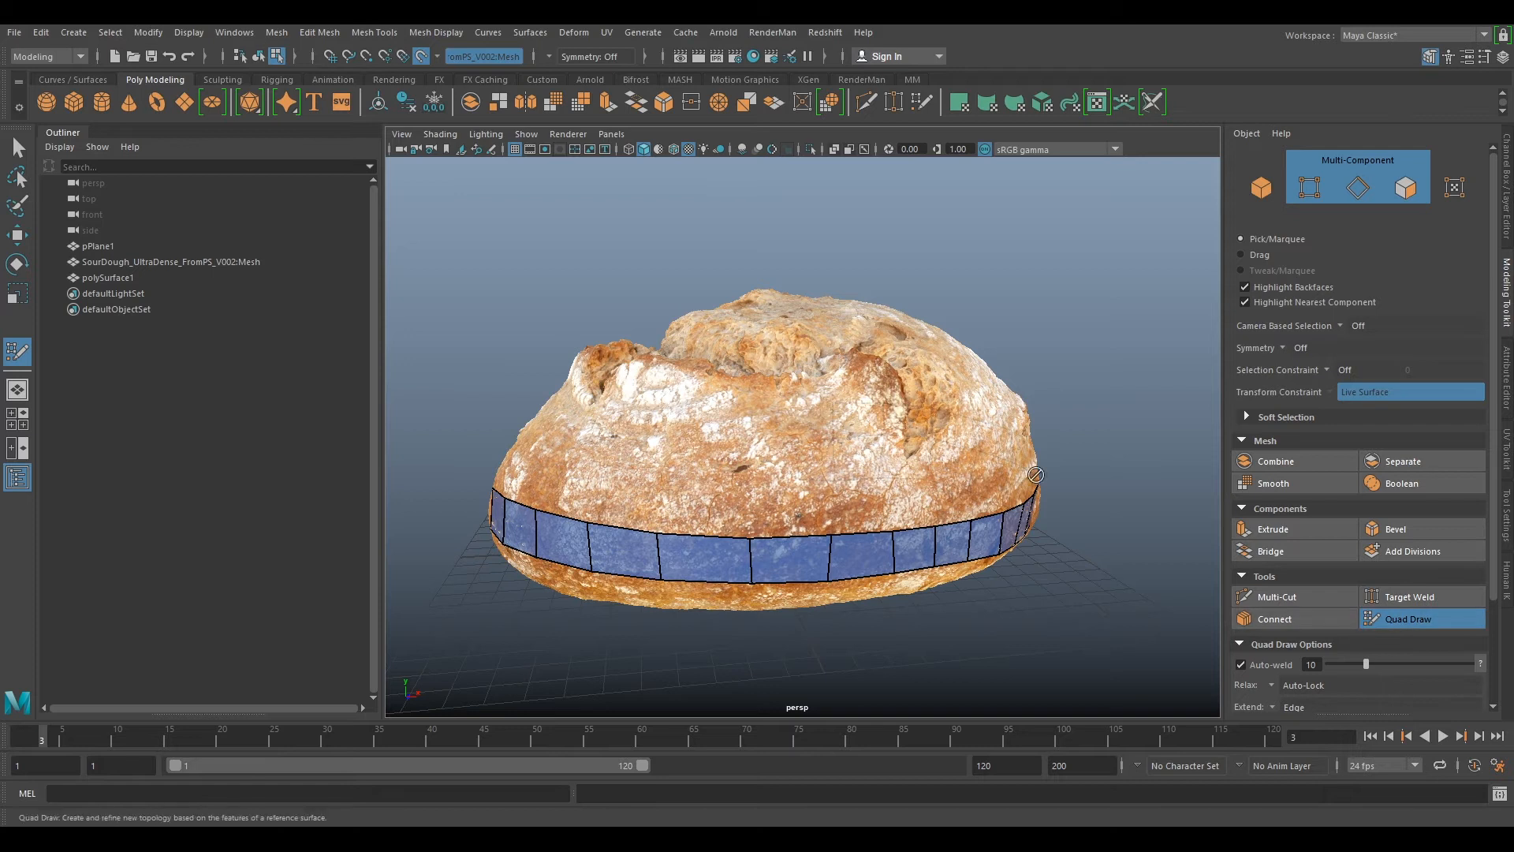
- Undo the last Quad Draw point and exit the Quad Draw tool
{"action": "key", "text": "ctrl+z"}
{"action": "left_click", "coordinate": [1468, 613]}
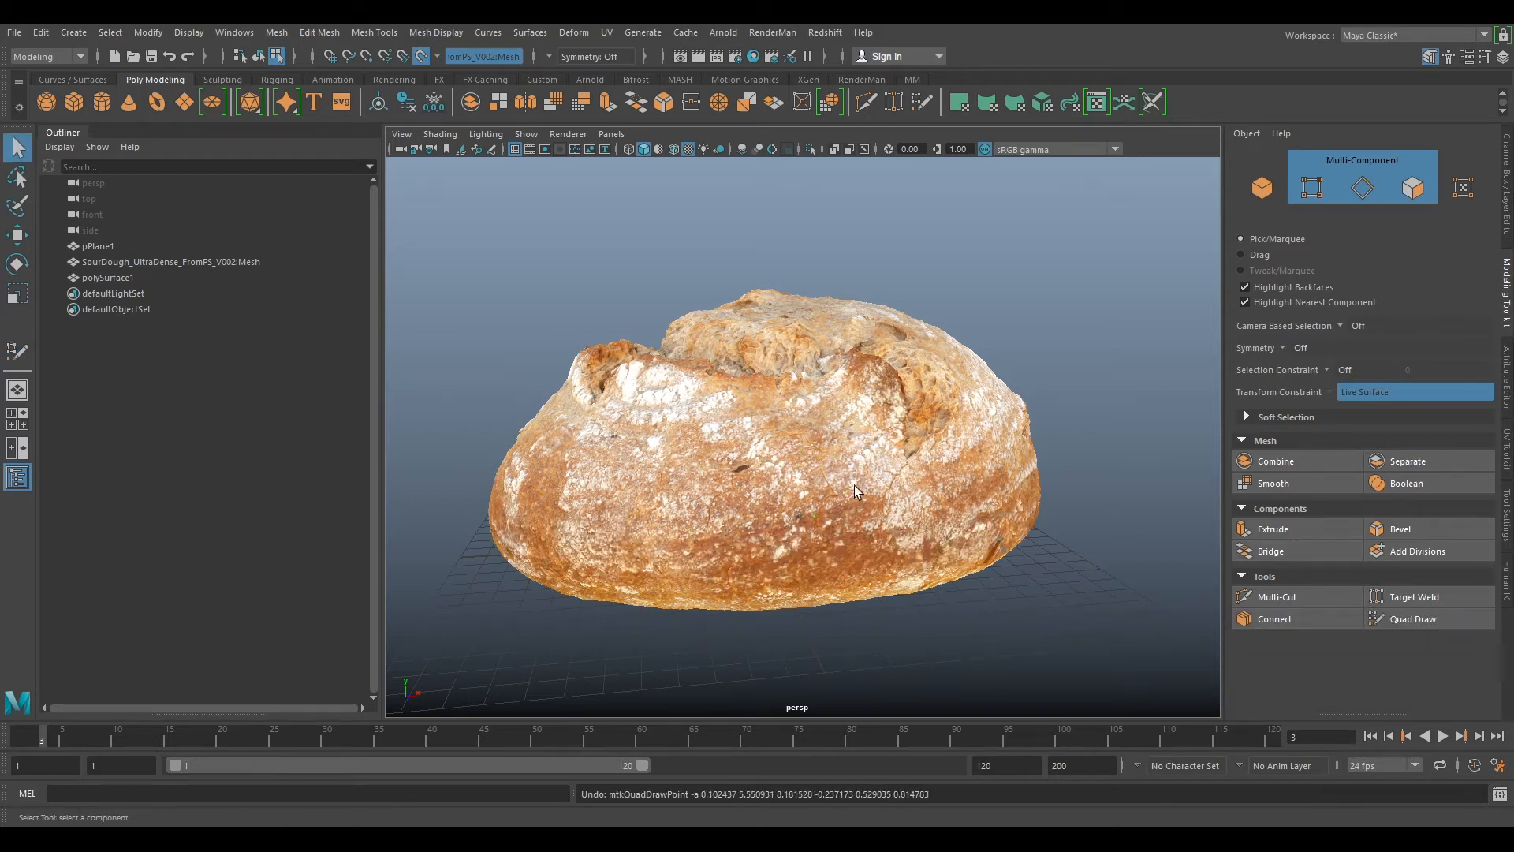
- Hide the SourDough_UltraDense_FromPS_V002:Mesh object and inspect the retopologized strip on its own
{"action": "left_click", "coordinate": [110, 278]}
{"action": "left_click_drag", "start_coordinate": [757, 520], "coordinate": [769, 552], "text": "alt"}
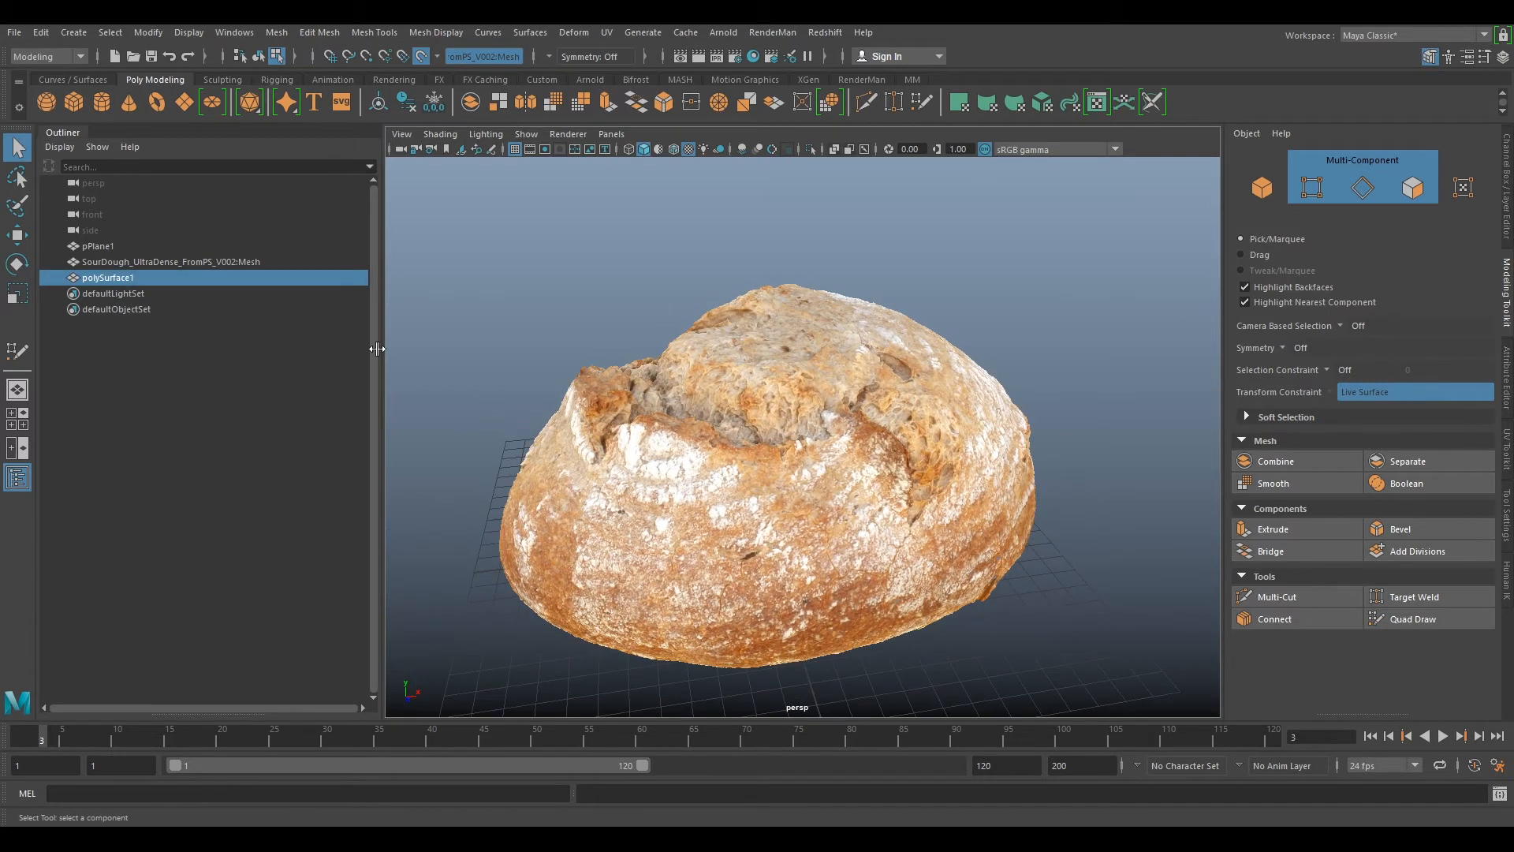
{"action": "left_click", "coordinate": [248, 262]}
{"action": "key", "text": "ctrl+h"}
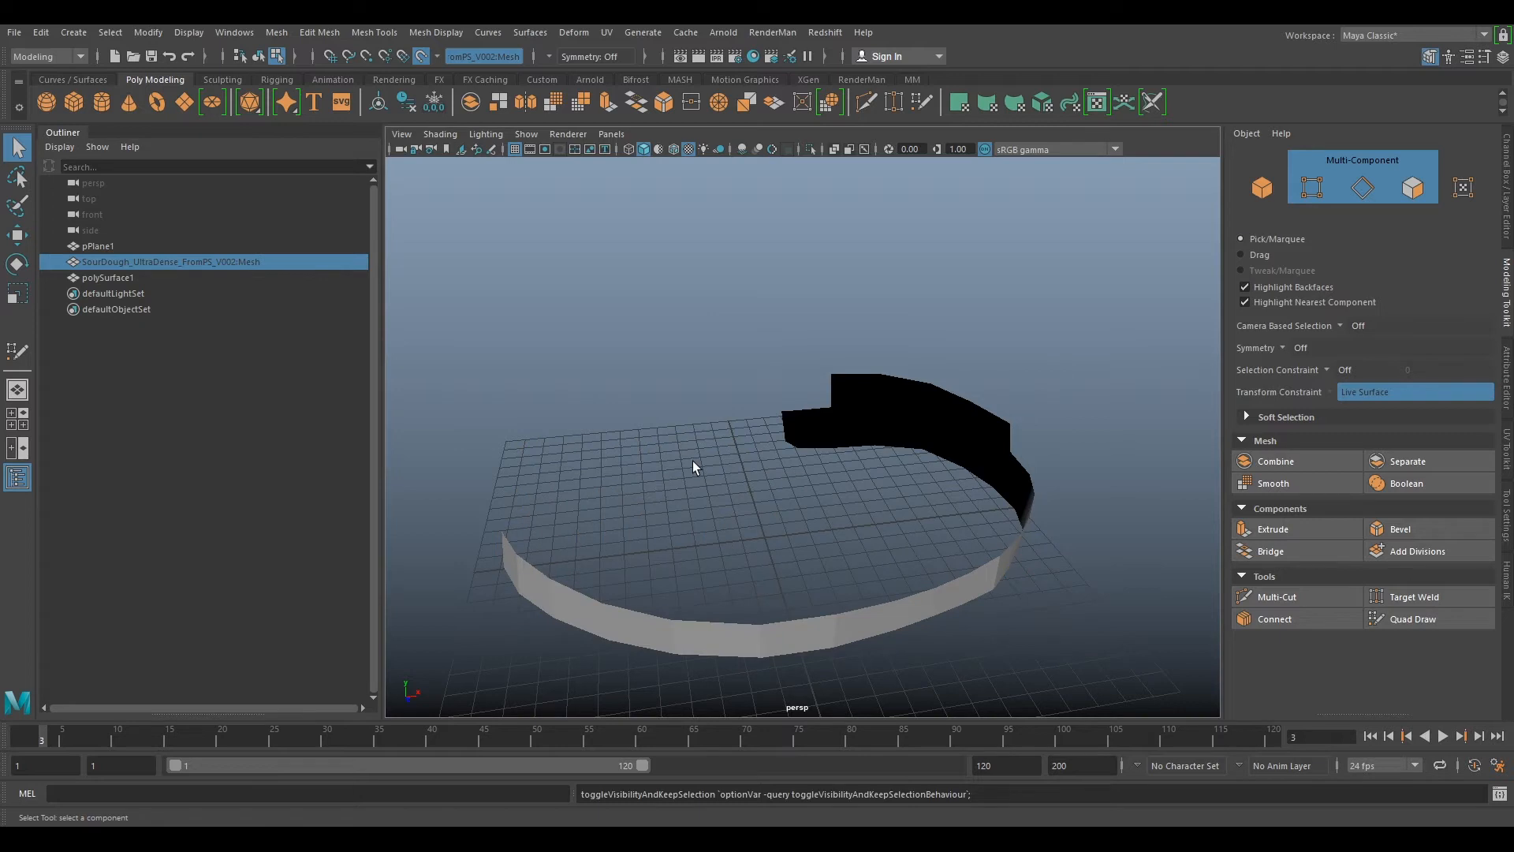
{"action": "left_click_drag", "start_coordinate": [1152, 541], "coordinate": [1017, 516], "text": "alt"}
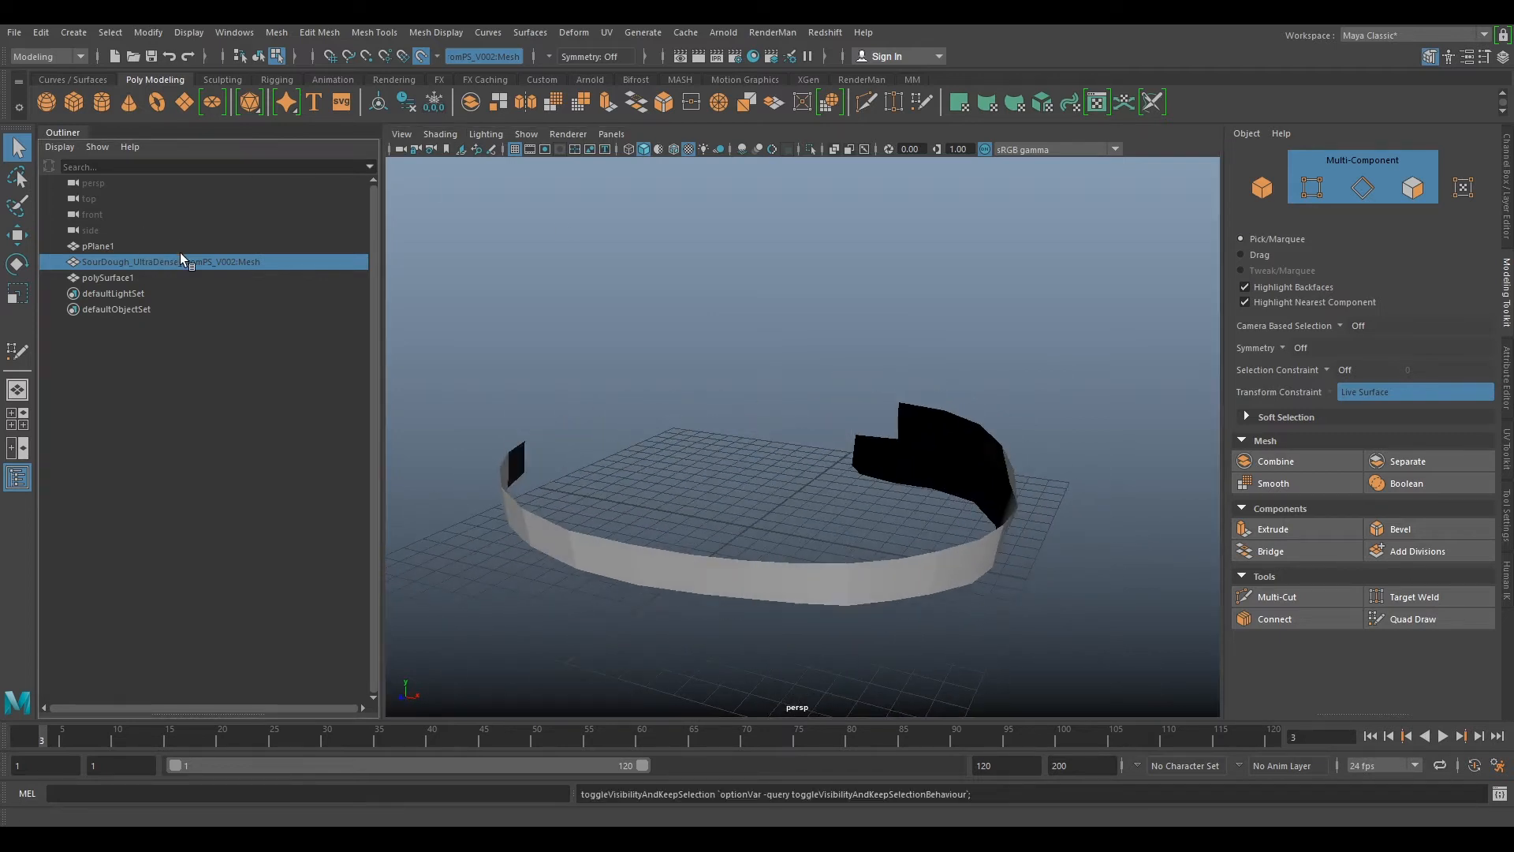
- Show the SourDough_UltraDense_FromPS_V002:Mesh object again and delete the polySurface1 retopology strip
{"action": "key", "text": "ctrl+h"}
{"action": "mouse_move", "coordinate": [632, 421]}
{"action": "left_mouse_down", "text": "alt"}
{"action": "mouse_move", "coordinate": [598, 427]}
{"action": "mouse_move", "coordinate": [629, 448]}
{"action": "left_mouse_up", "text": "alt"}
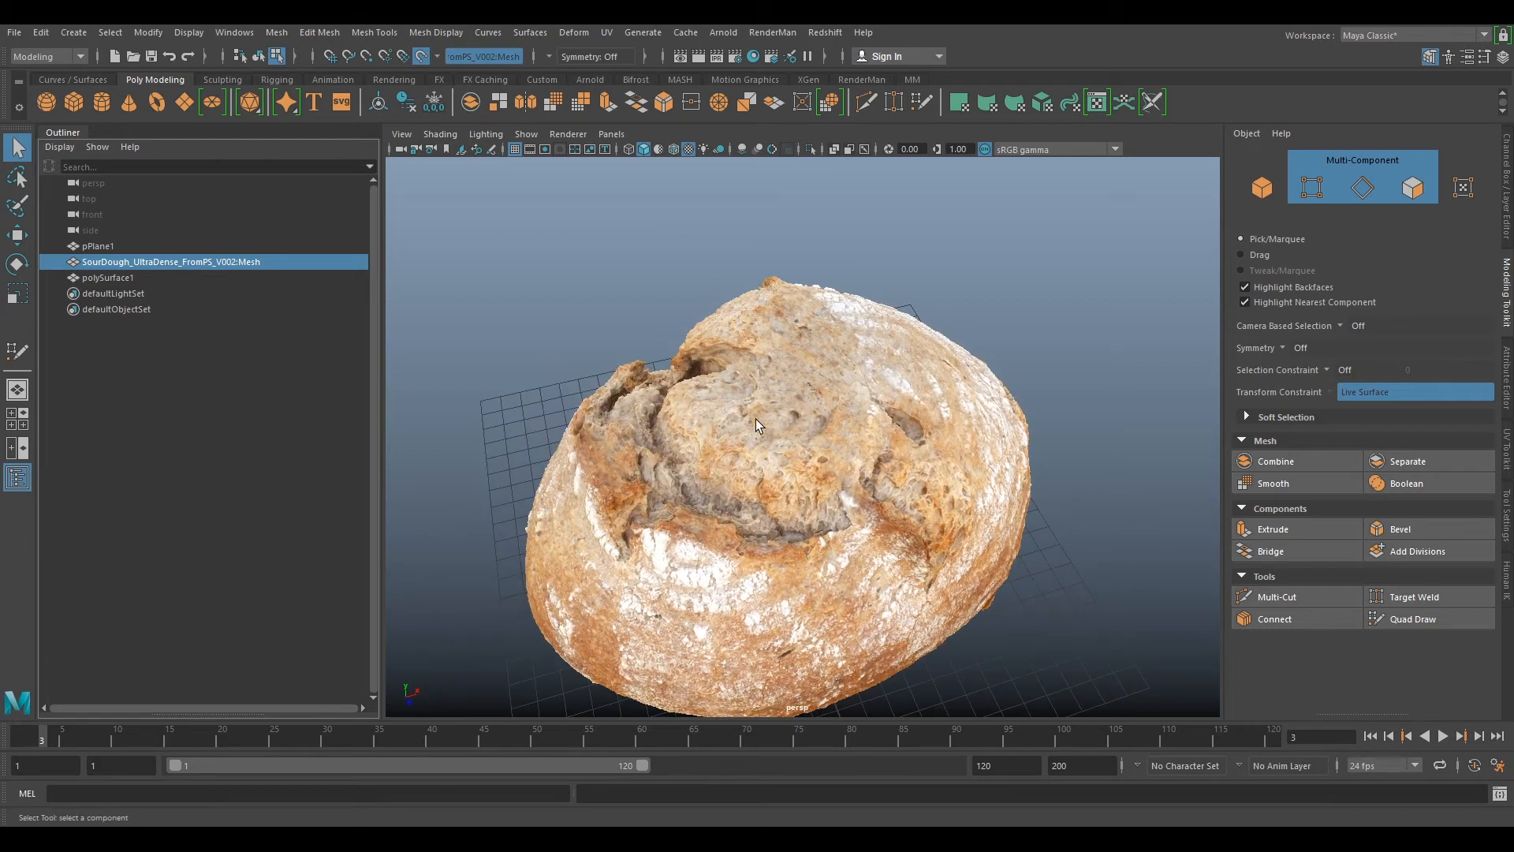
{"action": "left_click", "coordinate": [811, 427]}
{"action": "left_click_drag", "start_coordinate": [881, 377], "coordinate": [609, 486], "text": "alt"}
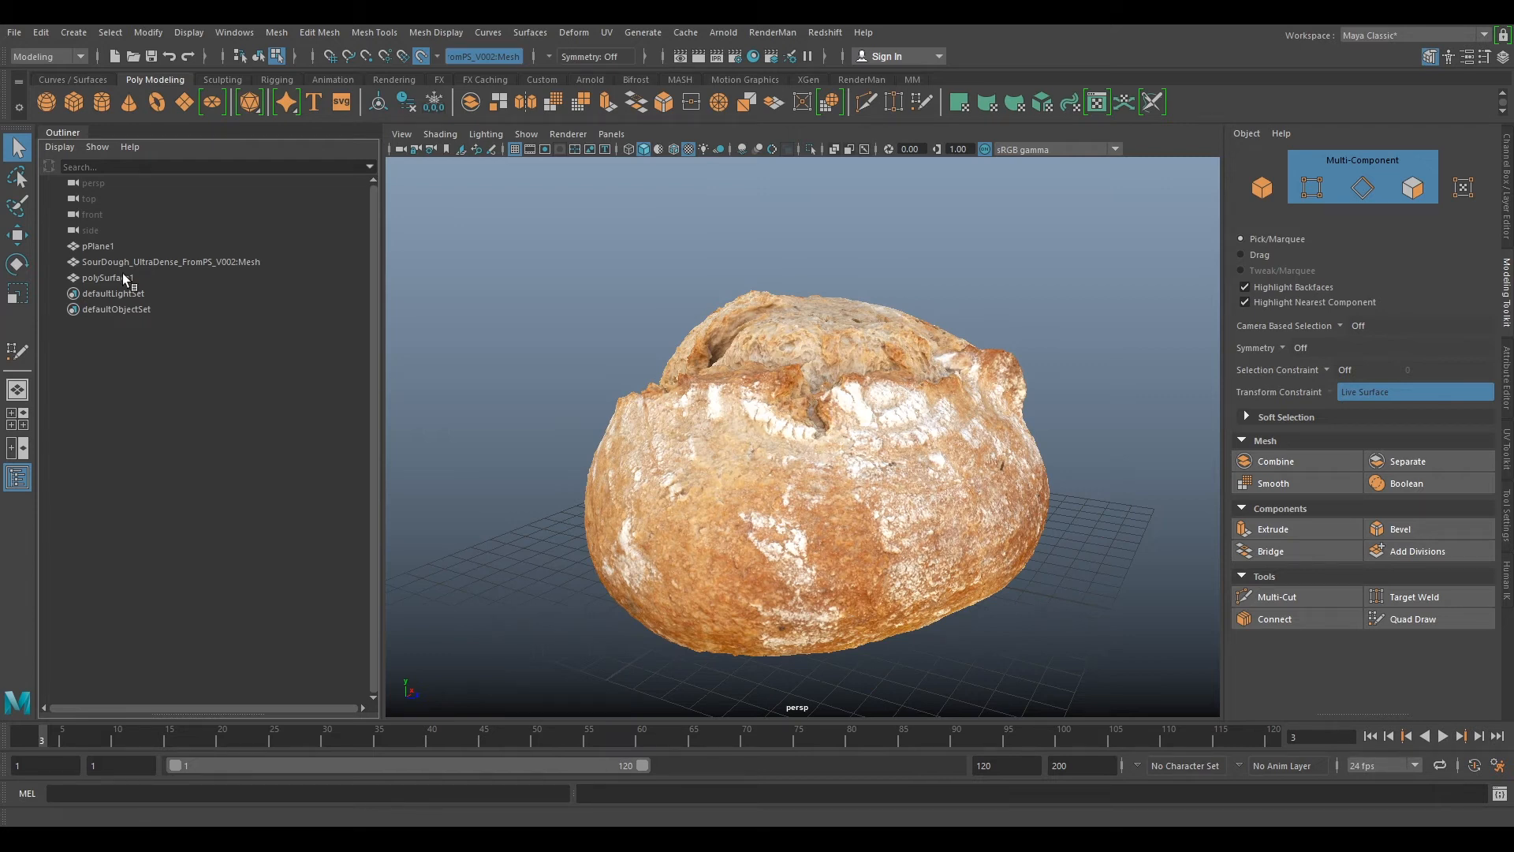
{"action": "left_click_drag", "start_coordinate": [126, 277], "coordinate": [148, 292]}
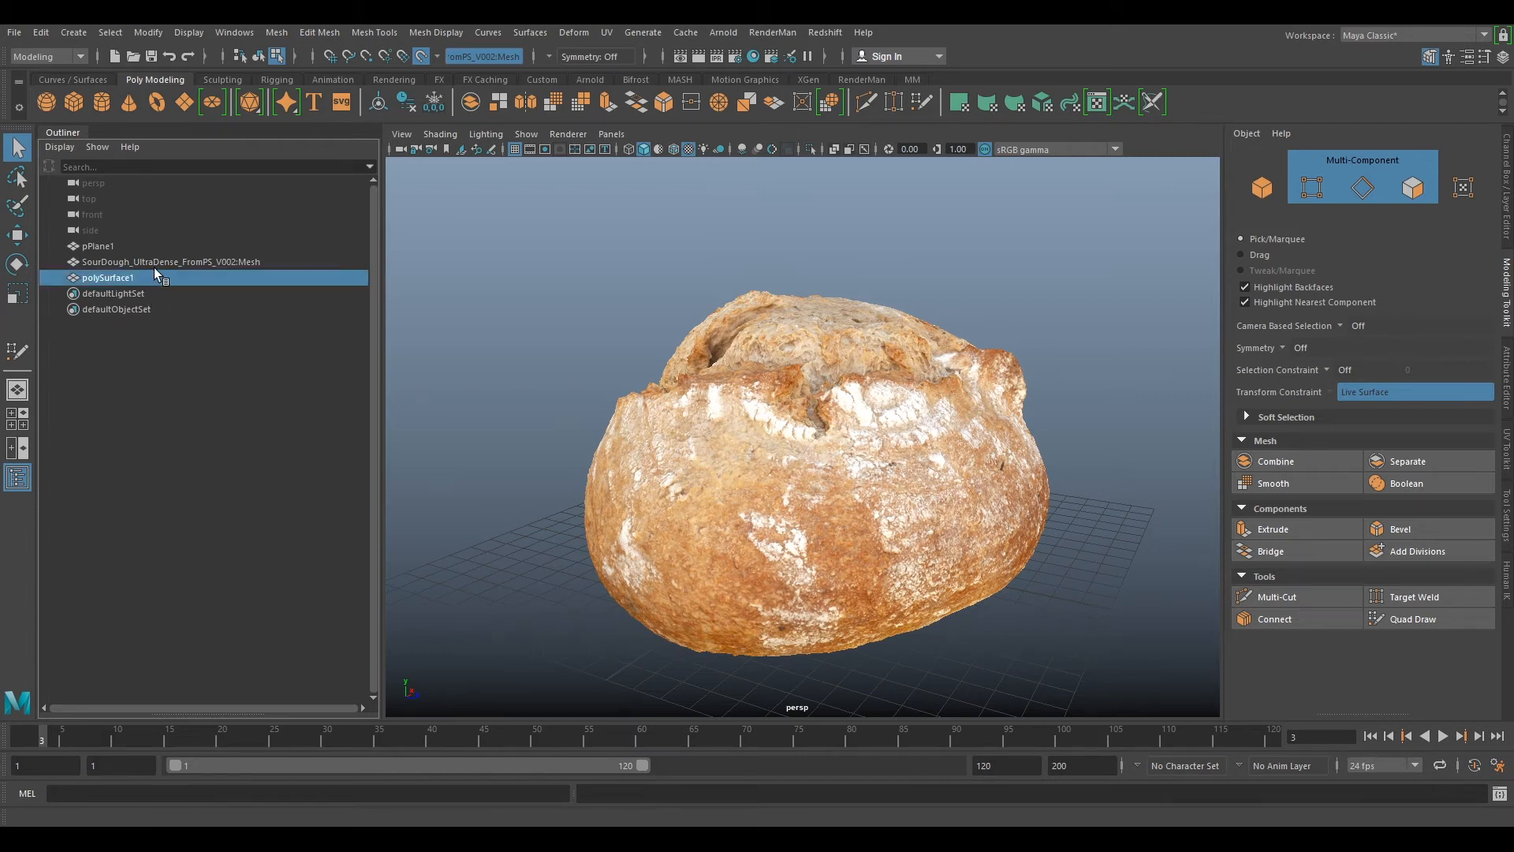
{"action": "key", "text": "Delete"}
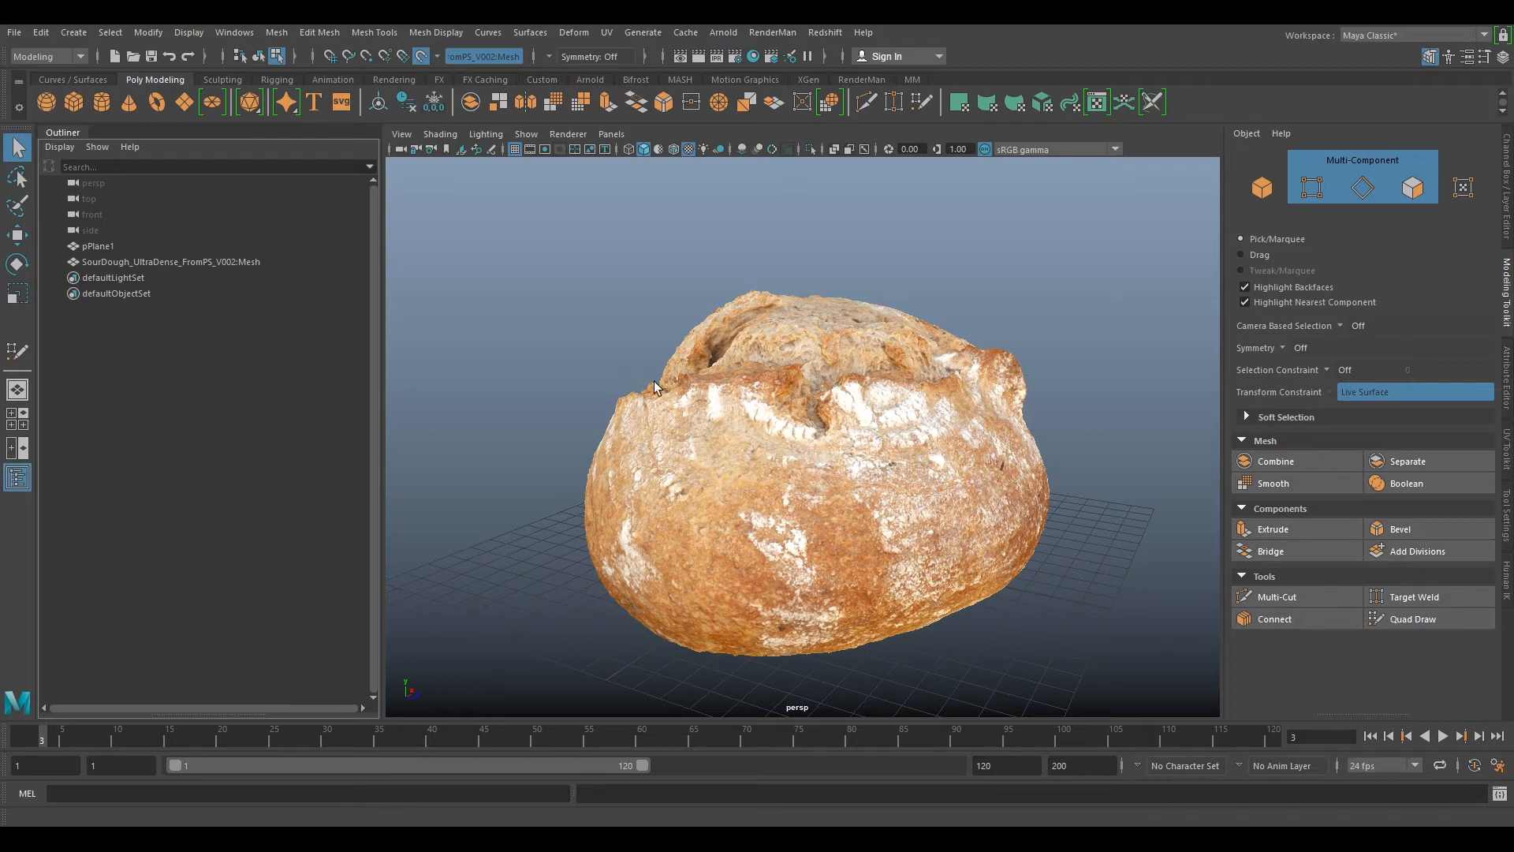
- Turn off the live surface on the sourdough mesh
{"action": "left_click_drag", "start_coordinate": [1036, 367], "coordinate": [934, 385], "text": "alt"}
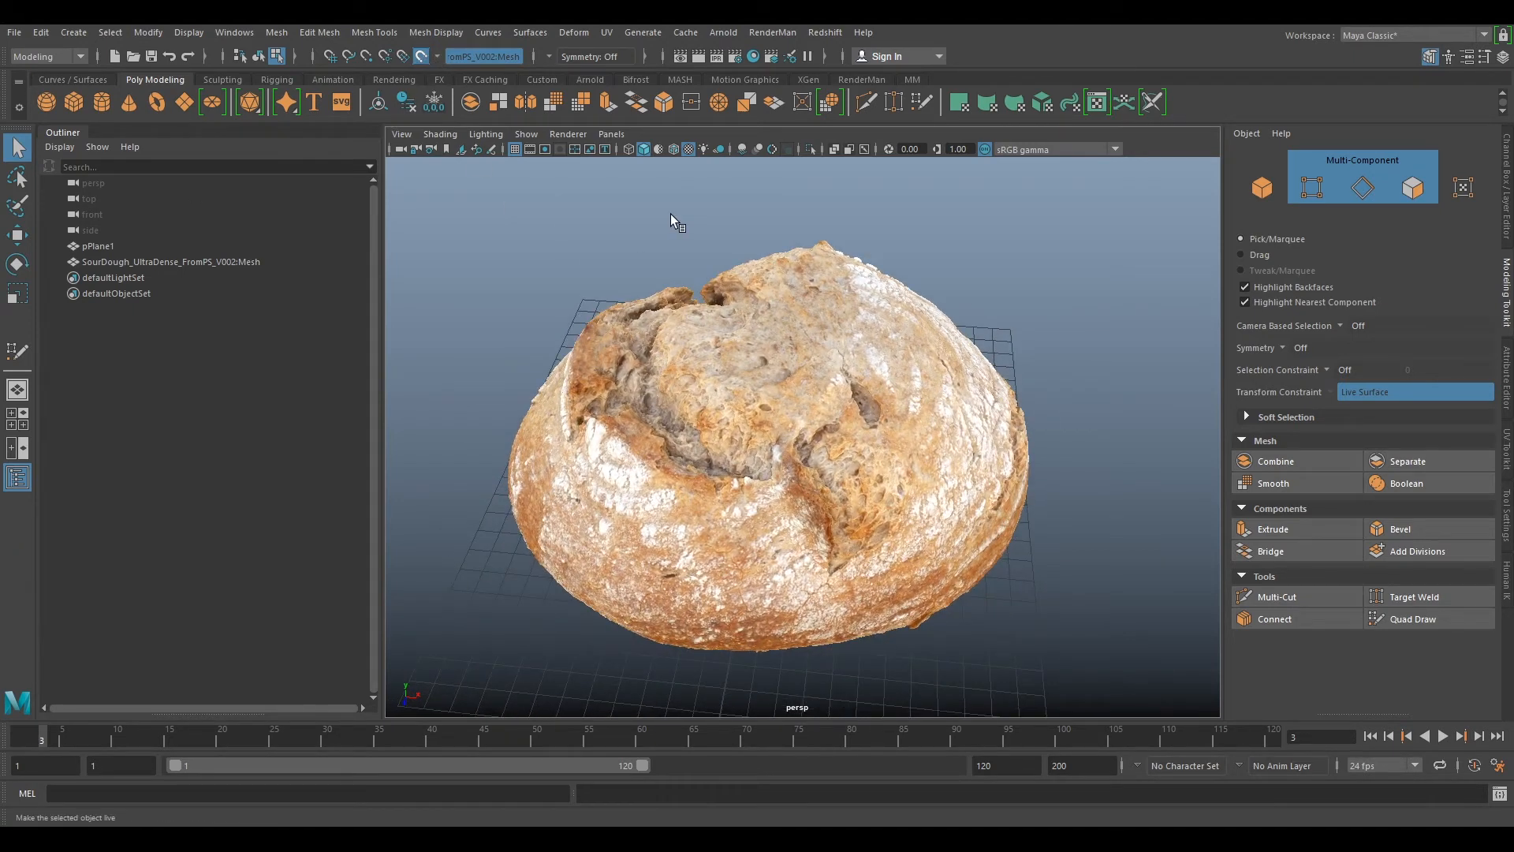
{"action": "left_click", "coordinate": [131, 261]}
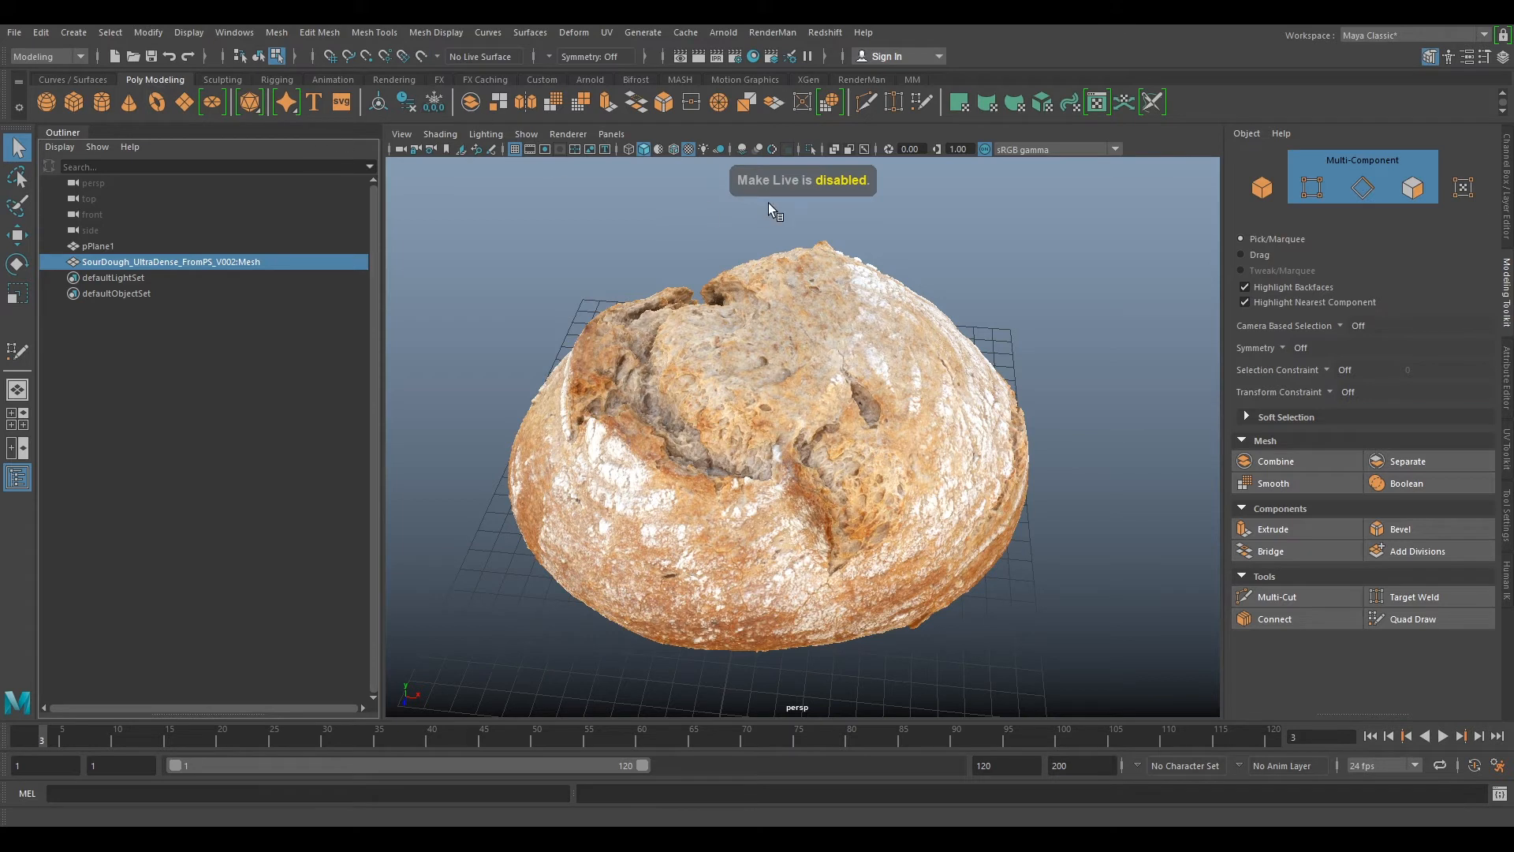
{"action": "right_click_drag", "start_coordinate": [921, 336], "coordinate": [905, 304], "text": "alt"}
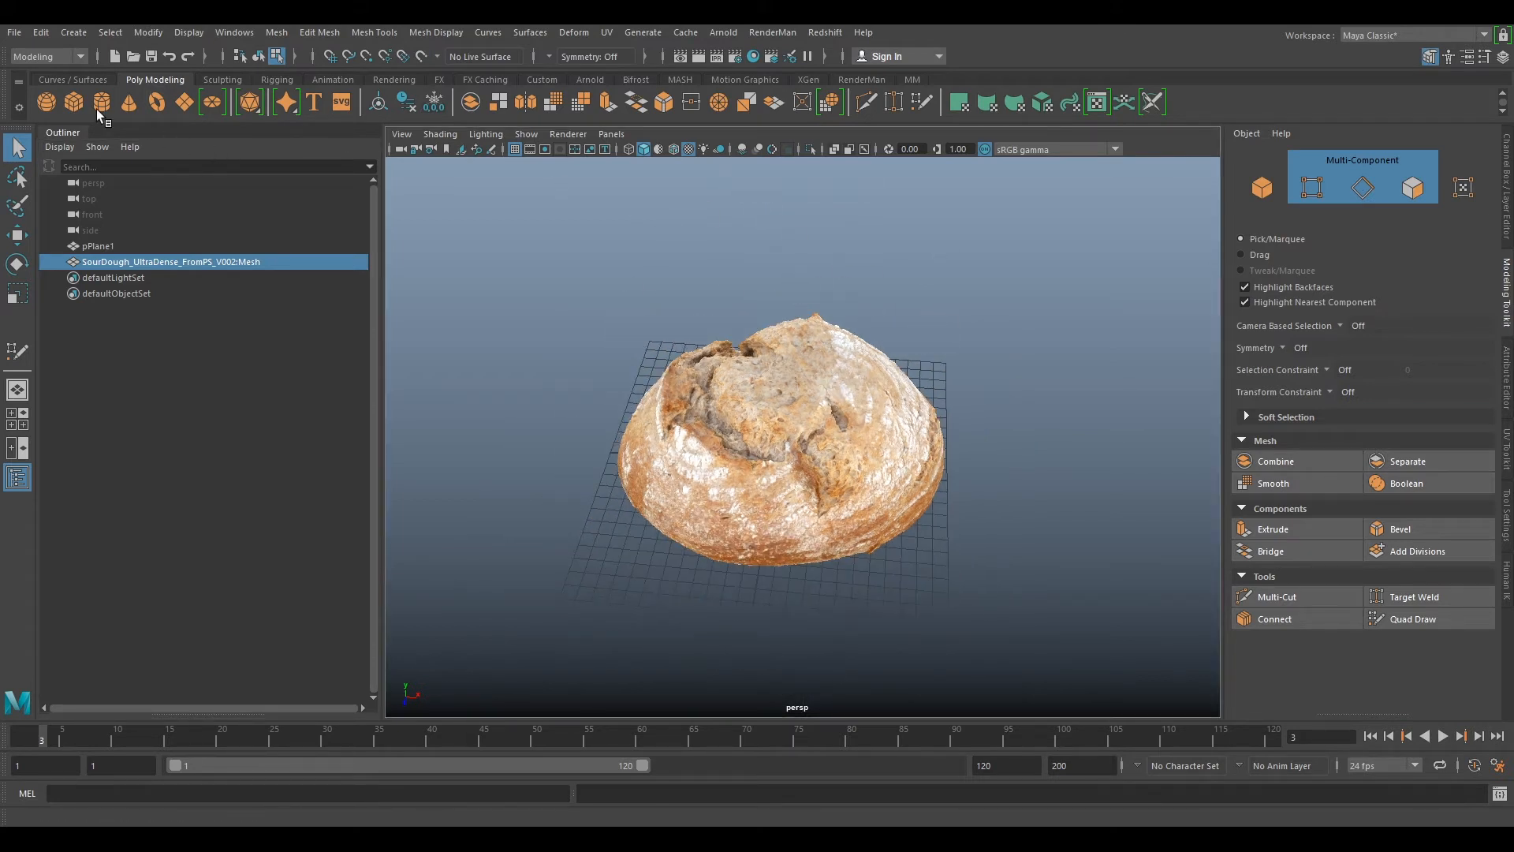
- Create a polygon cube around the loaf and scale it to about 22.74 in X and 15.03 in Y and Z
{"action": "left_click", "coordinate": [73, 101]}
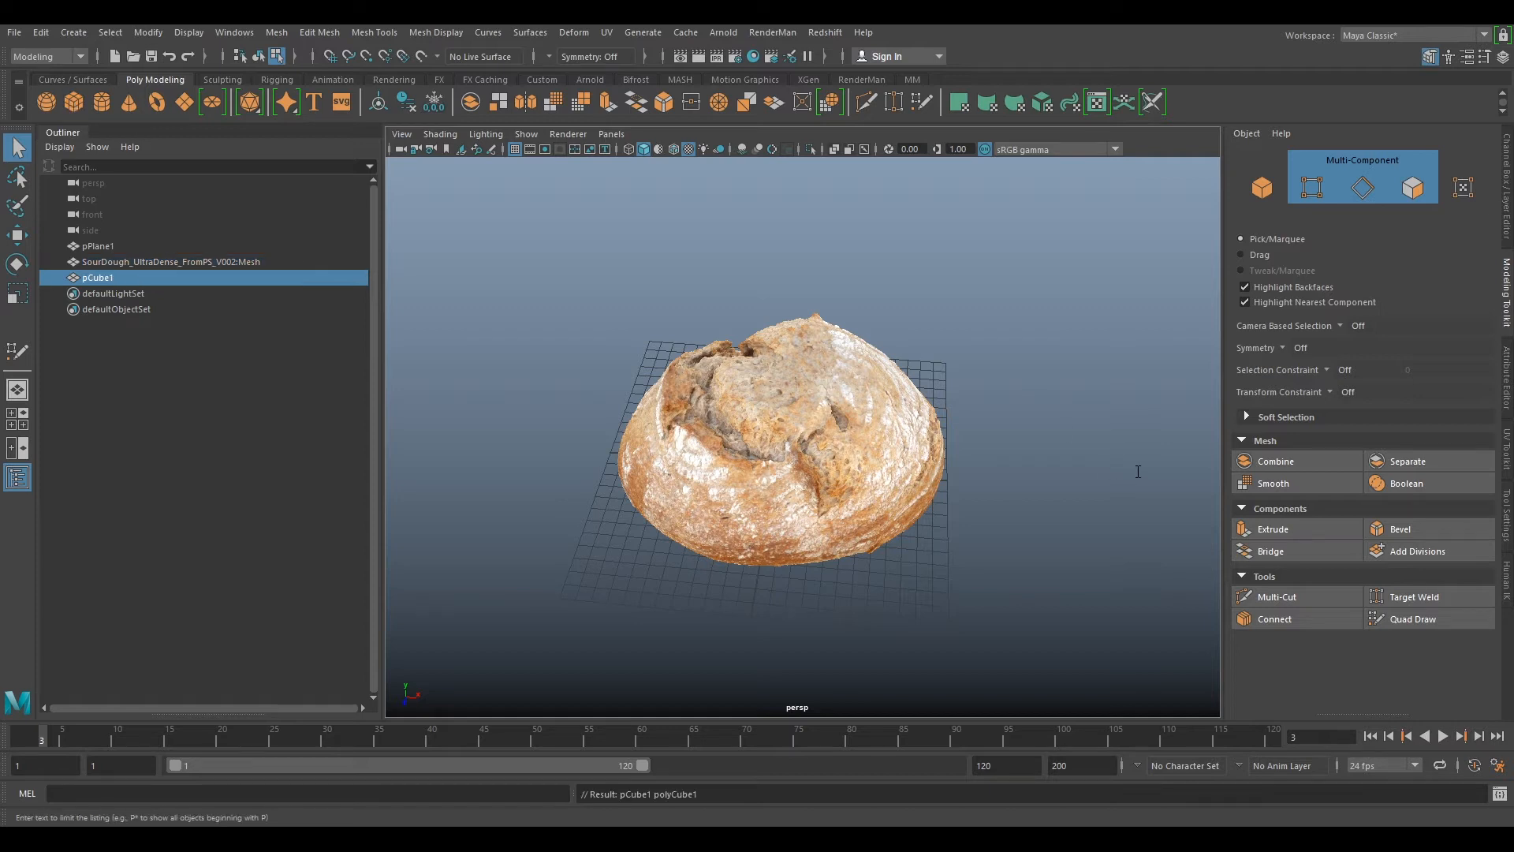
{"action": "key", "text": "r"}
{"action": "left_click_drag", "start_coordinate": [777, 466], "coordinate": [871, 450]}
{"action": "left_click_drag", "start_coordinate": [804, 492], "coordinate": [820, 479], "text": "alt"}
{"action": "left_click_drag", "start_coordinate": [824, 482], "coordinate": [895, 484]}
- Move the cube over the loaf to about Y 4.95 and Z 1.18, and reduce its height
{"action": "key", "text": "w"}
{"action": "left_click_drag", "start_coordinate": [780, 423], "coordinate": [903, 352]}
{"action": "key", "text": "r"}
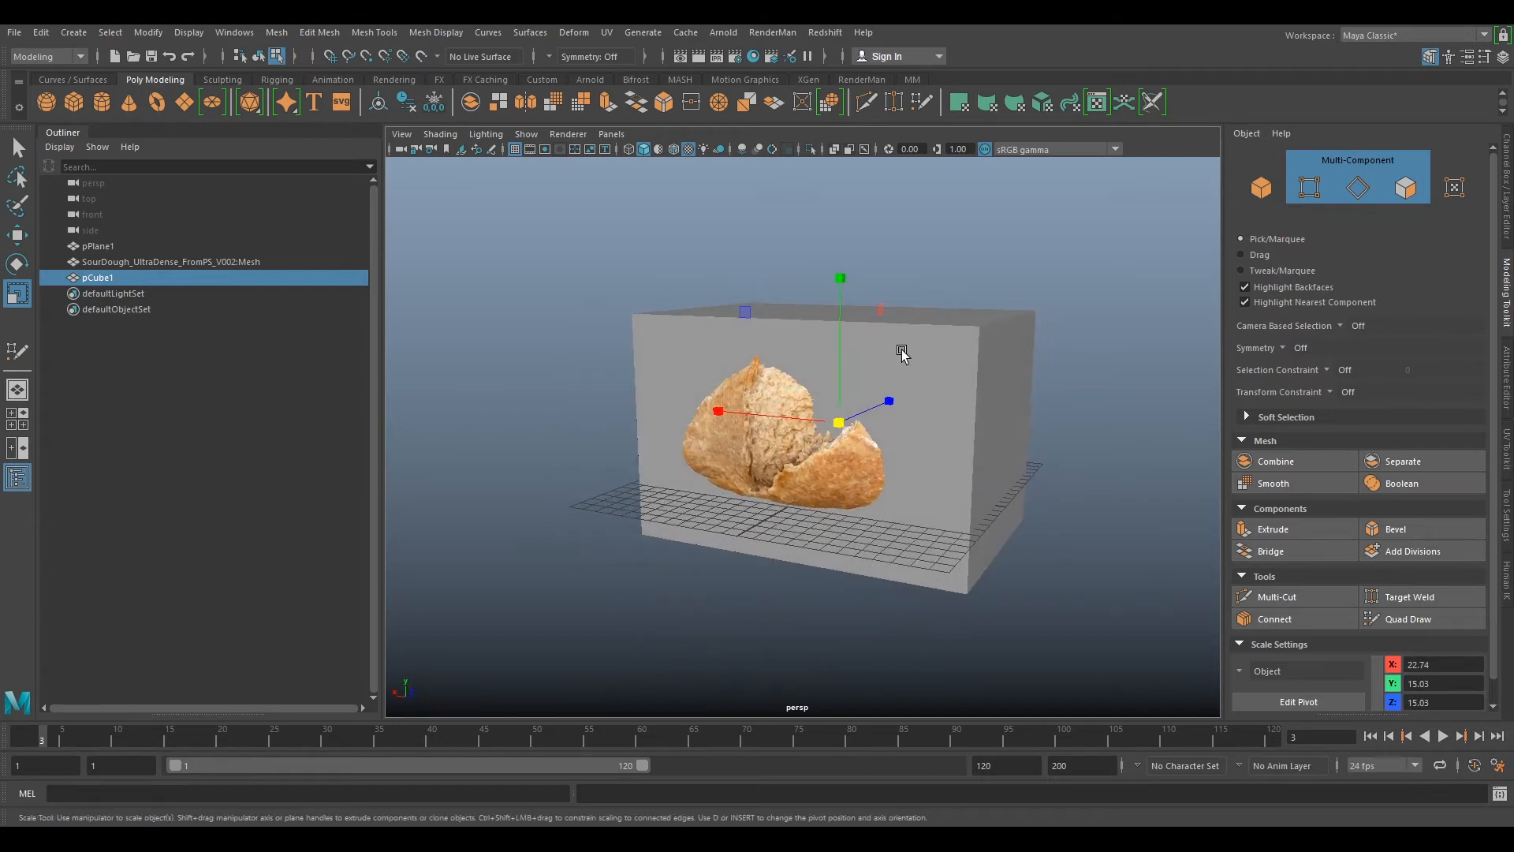
{"action": "left_click_drag", "start_coordinate": [840, 277], "coordinate": [840, 317]}
{"action": "left_click_drag", "start_coordinate": [766, 352], "coordinate": [749, 313], "text": "alt"}
{"action": "key", "text": "w"}
- Centre the cube around the loaf at about X 0.38, Y 4.95, Z 0.81, using X-Ray shading only while positioning it
{"action": "left_click", "coordinate": [438, 134]}
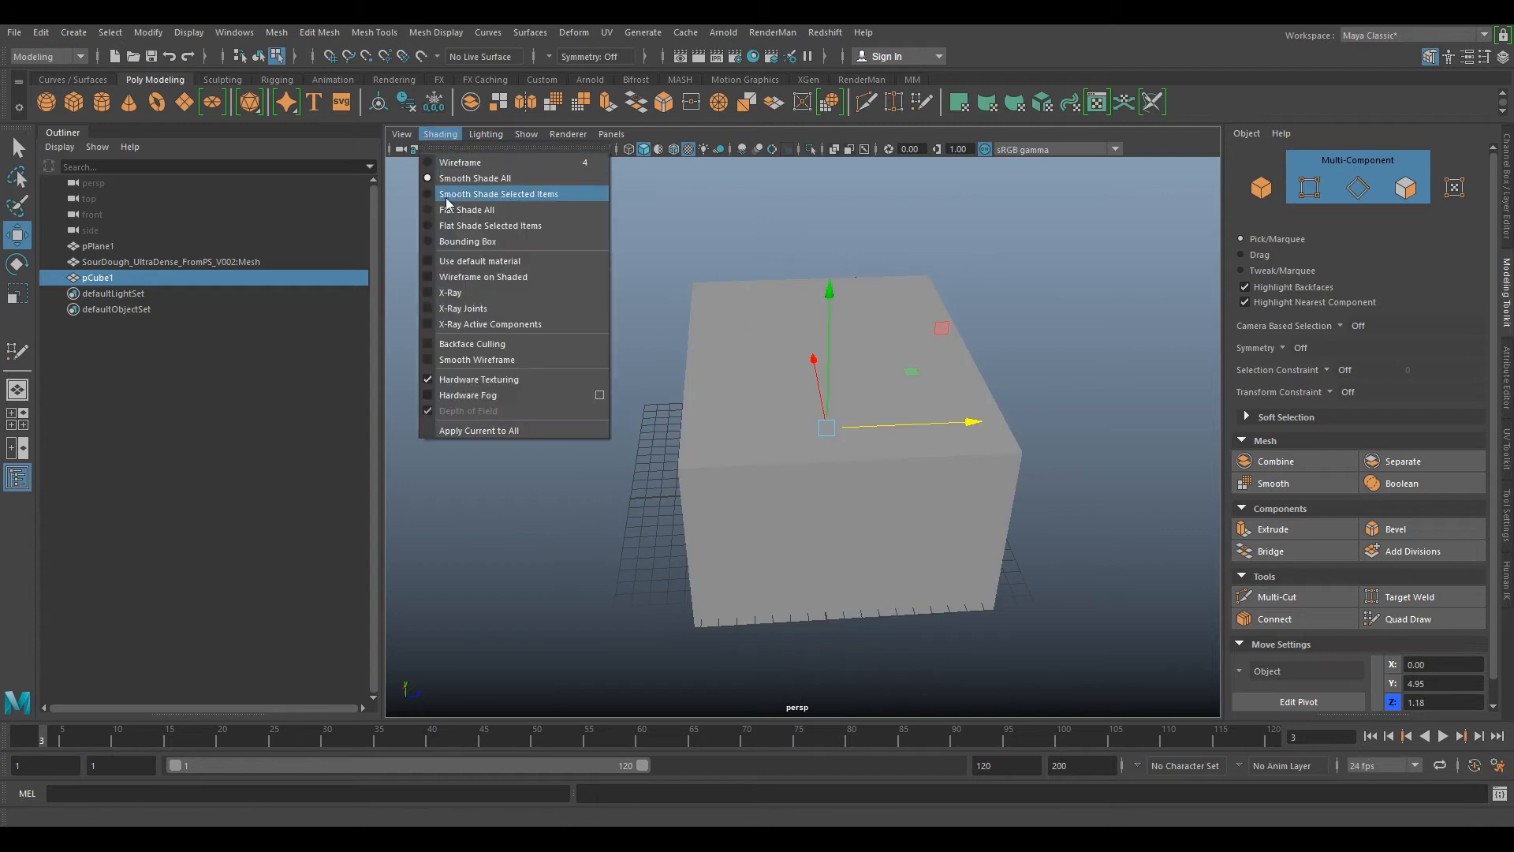
{"action": "left_click", "coordinate": [496, 293]}
{"action": "mouse_move", "coordinate": [868, 363]}
{"action": "left_mouse_down", "text": "alt"}
{"action": "mouse_move", "coordinate": [930, 429]}
{"action": "mouse_move", "coordinate": [922, 482]}
{"action": "left_mouse_up", "text": "alt"}
{"action": "middle_click_drag", "start_coordinate": [920, 465], "coordinate": [840, 496]}
{"action": "left_click_drag", "start_coordinate": [841, 495], "coordinate": [975, 403], "text": "alt"}
{"action": "left_click_drag", "start_coordinate": [781, 405], "coordinate": [776, 405]}
{"action": "mouse_move", "coordinate": [781, 405]}
{"action": "left_mouse_down", "text": "alt"}
{"action": "mouse_move", "coordinate": [858, 340]}
{"action": "mouse_move", "coordinate": [838, 396]}
{"action": "left_mouse_up", "text": "alt"}
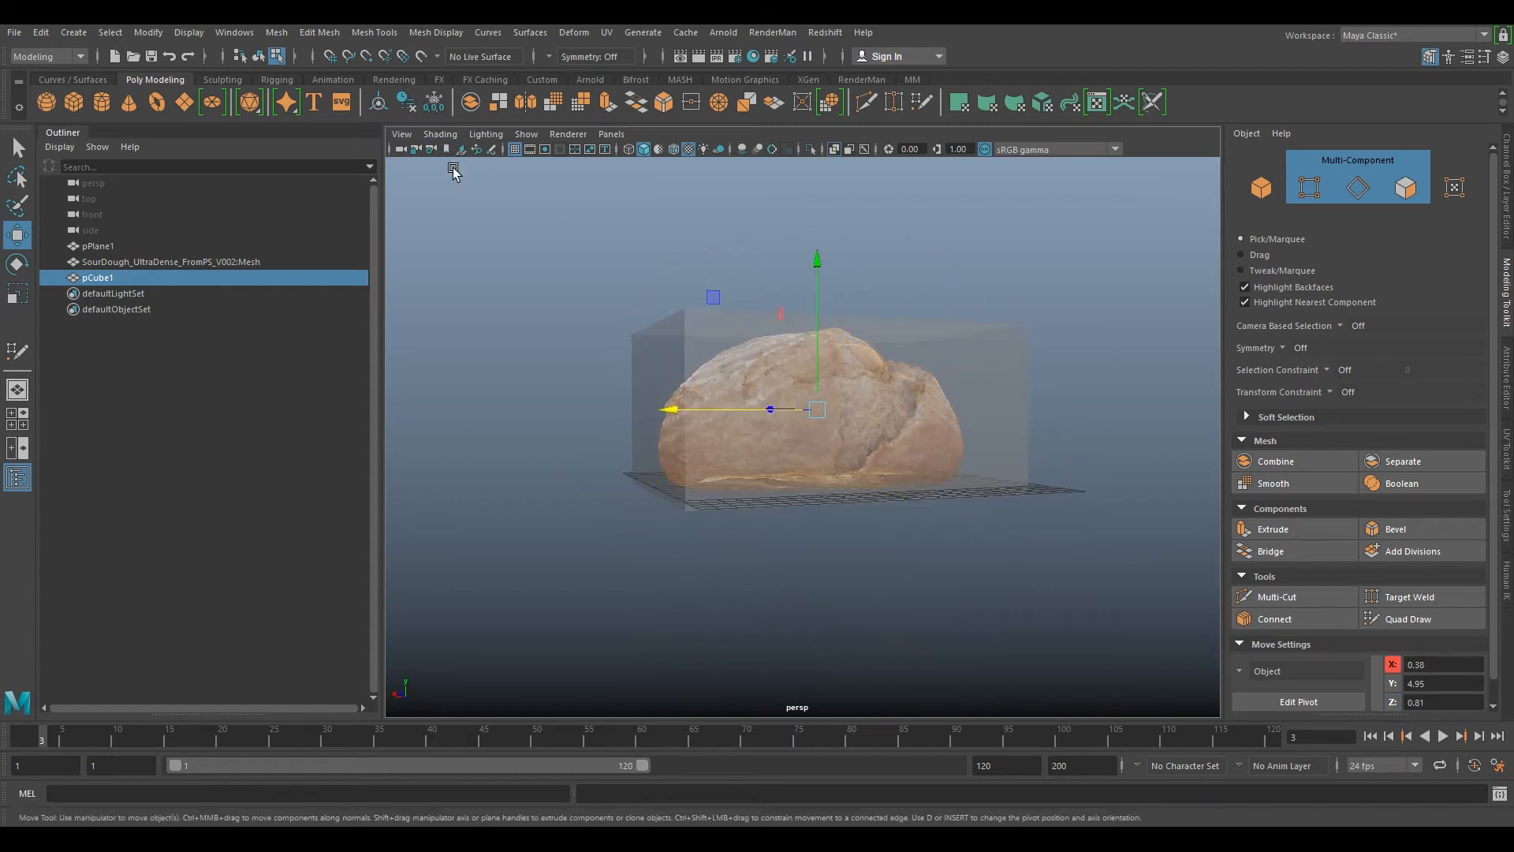
{"action": "left_click", "coordinate": [442, 135]}
{"action": "left_click", "coordinate": [476, 294]}
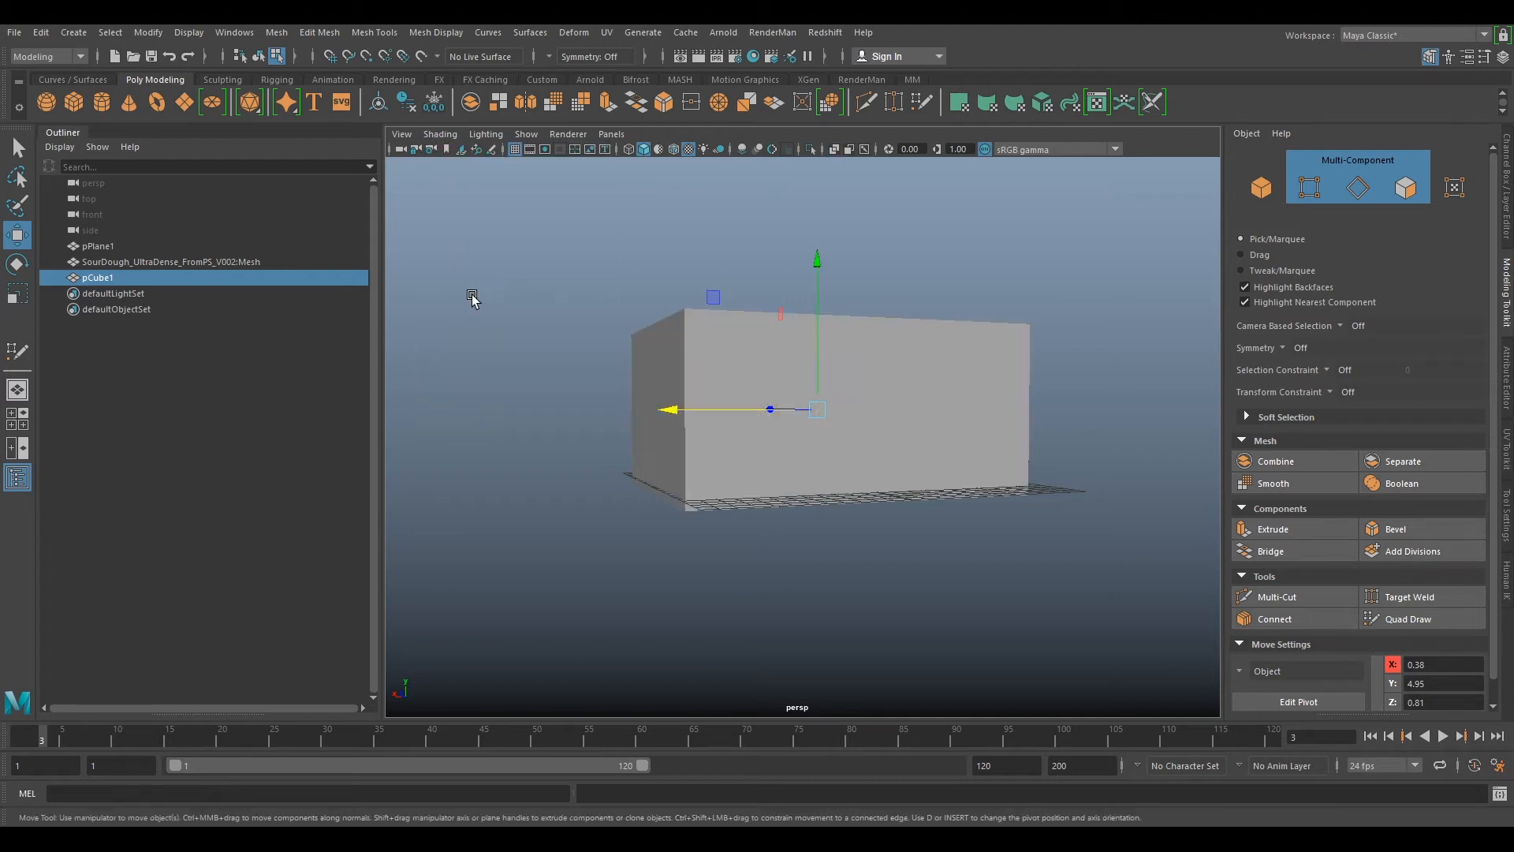
- Smooth pCube1 and set its smoothing division levels to 2
{"action": "left_click_drag", "start_coordinate": [978, 339], "coordinate": [1057, 291], "text": "alt"}
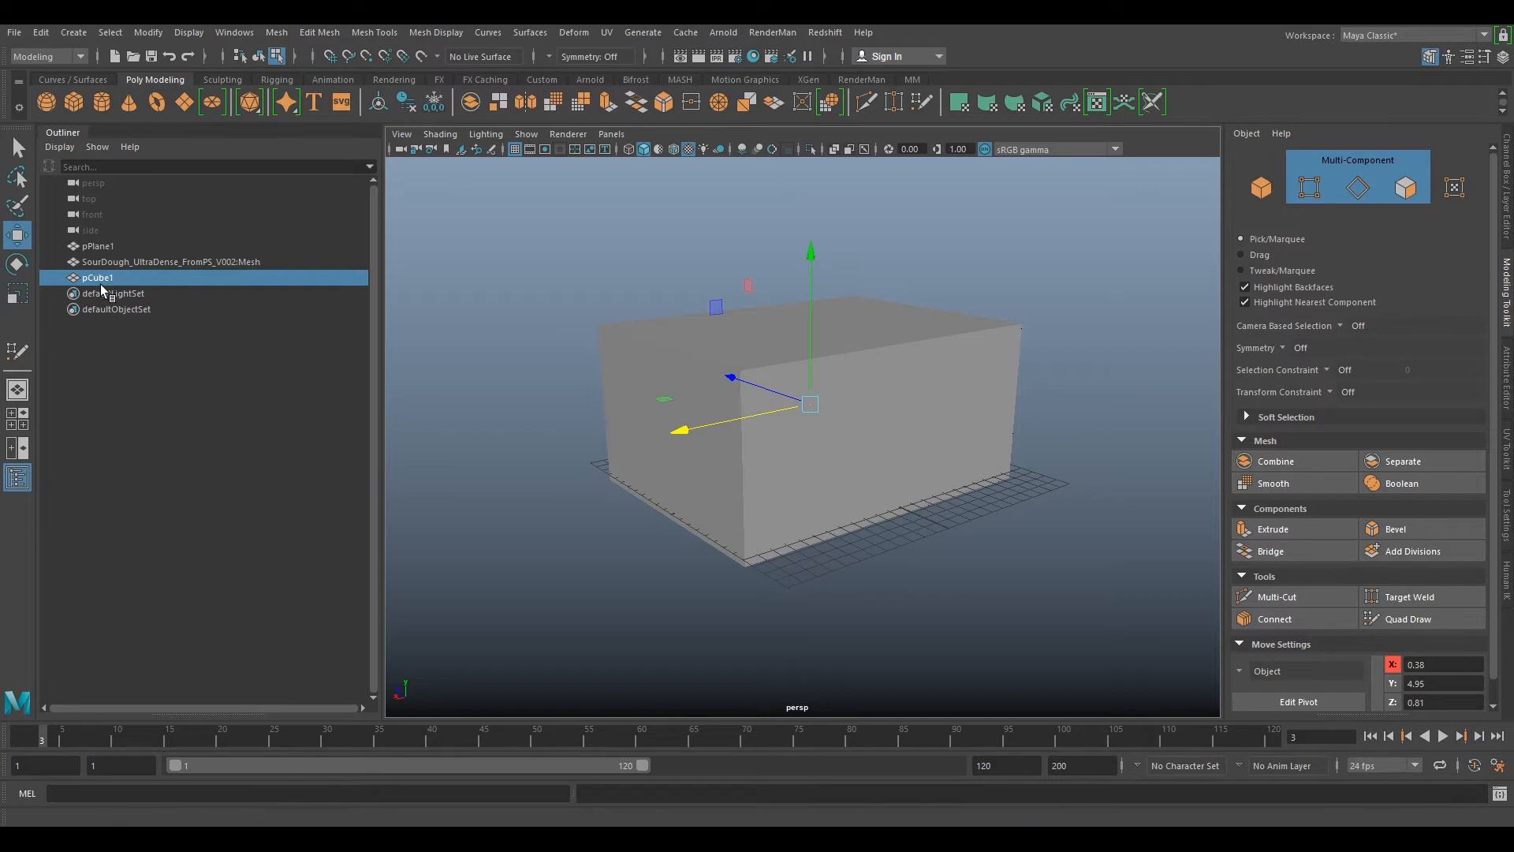
{"action": "left_click", "coordinate": [276, 32]}
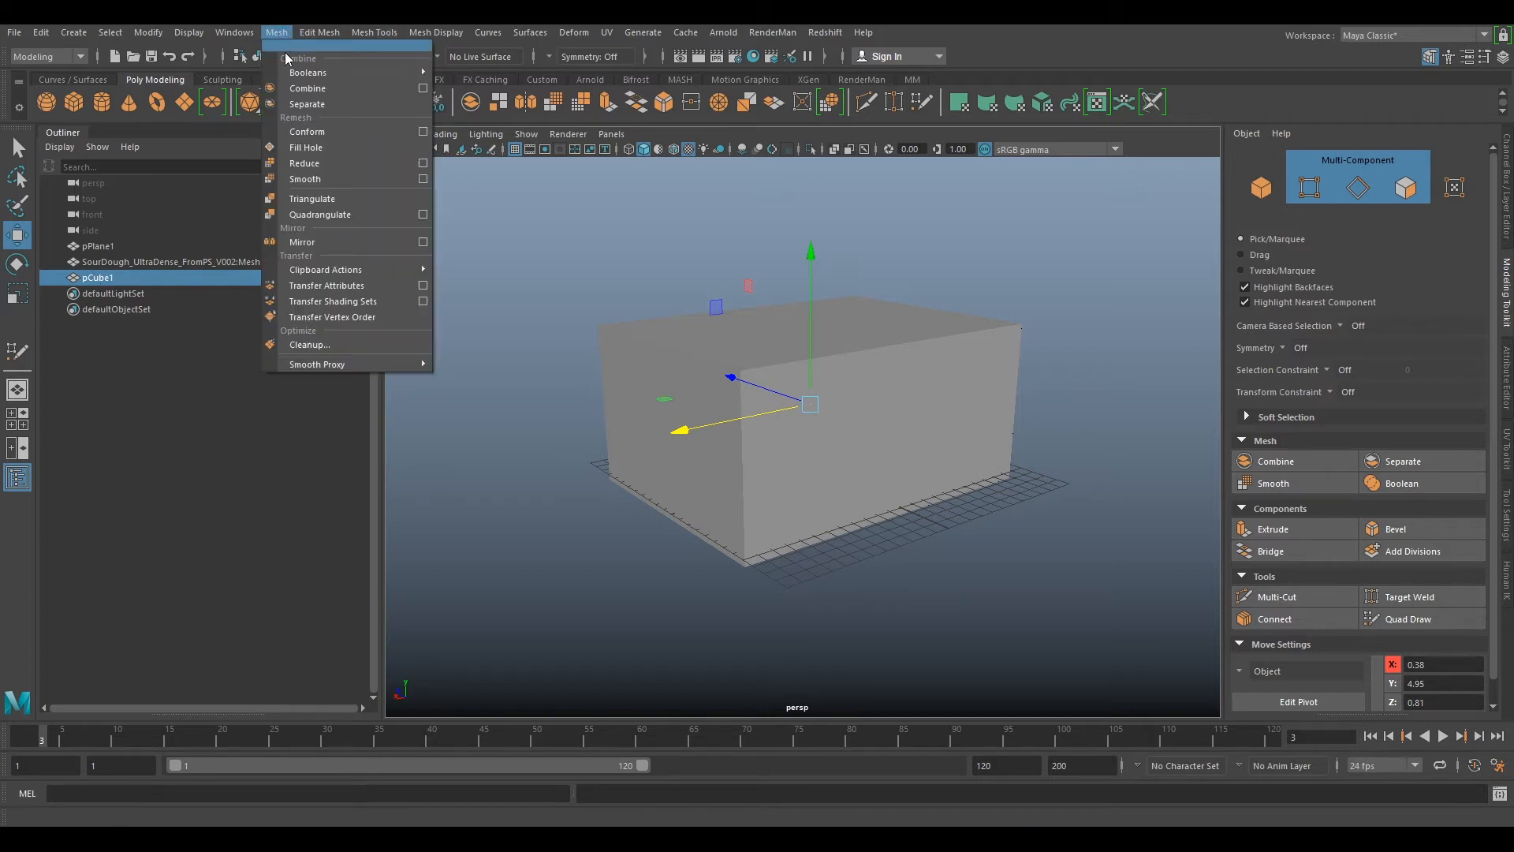
{"action": "left_click", "coordinate": [305, 176]}
{"action": "left_click_drag", "start_coordinate": [986, 402], "coordinate": [879, 443], "text": "alt"}
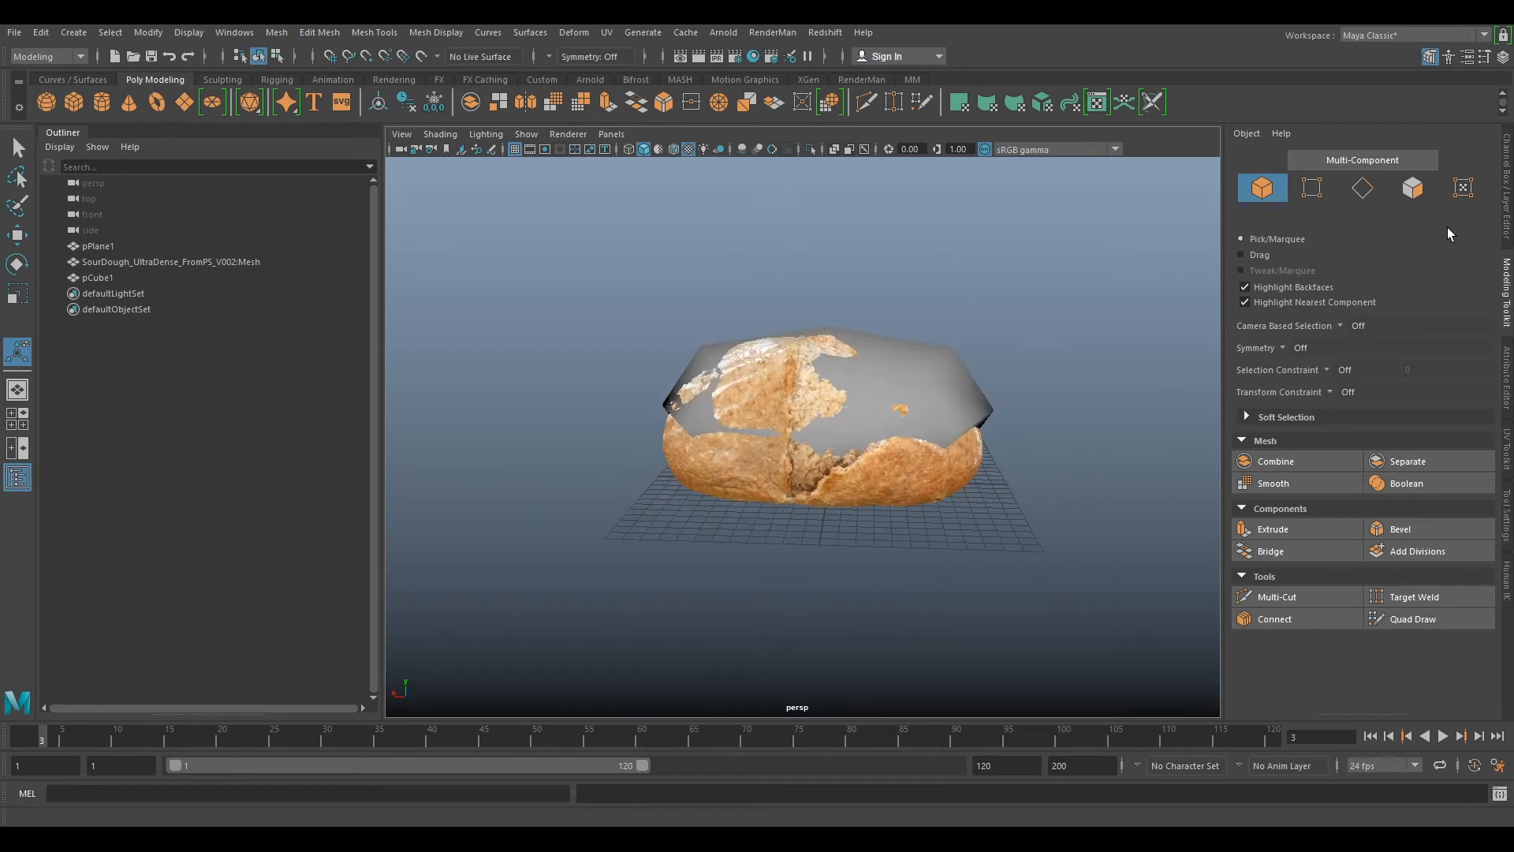
{"action": "left_click", "coordinate": [1508, 374]}
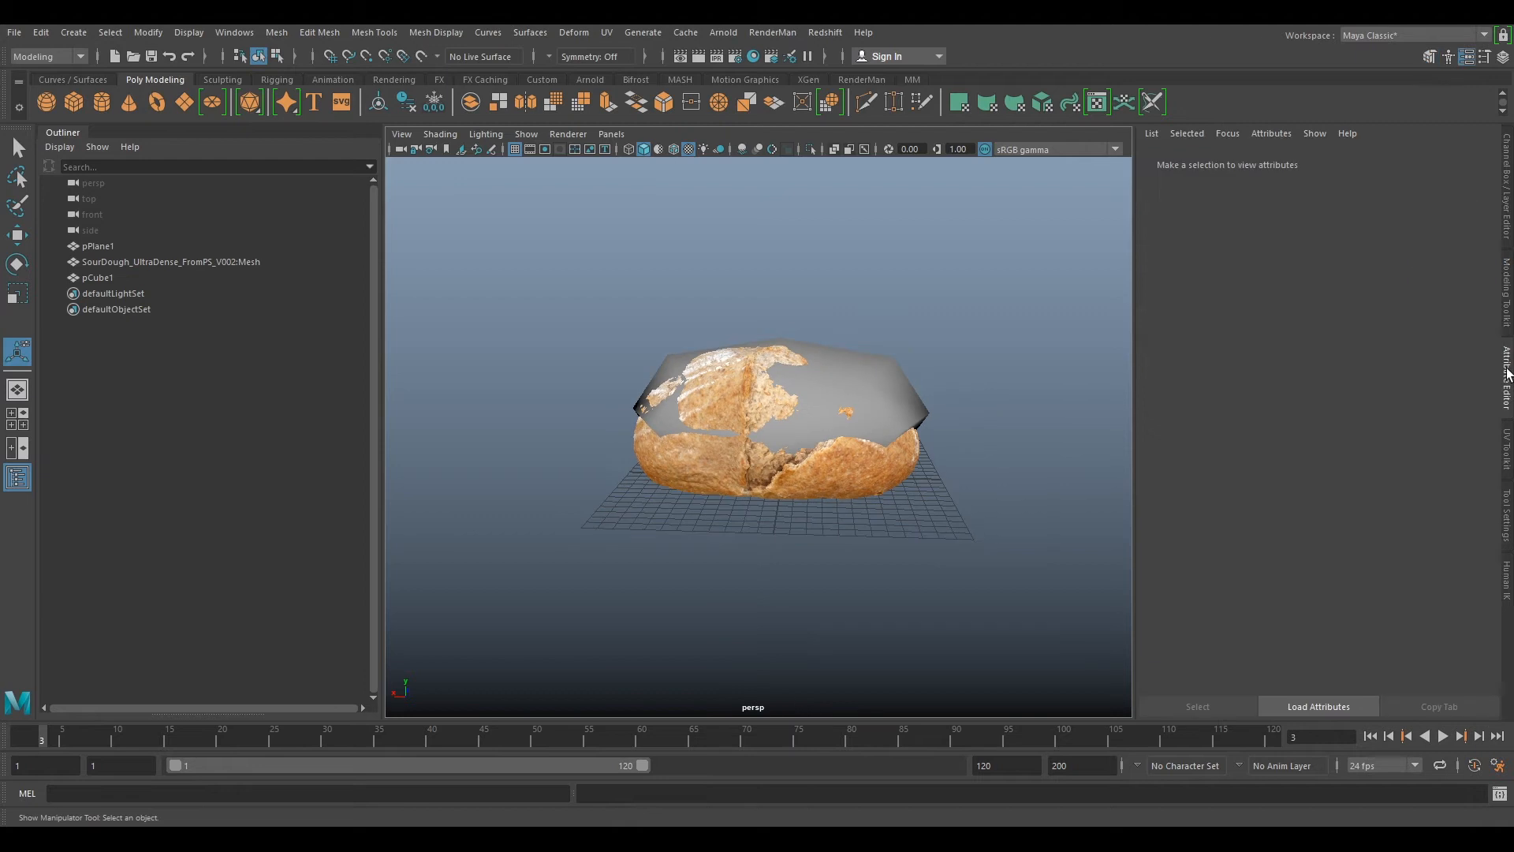
{"action": "left_click", "coordinate": [115, 277]}
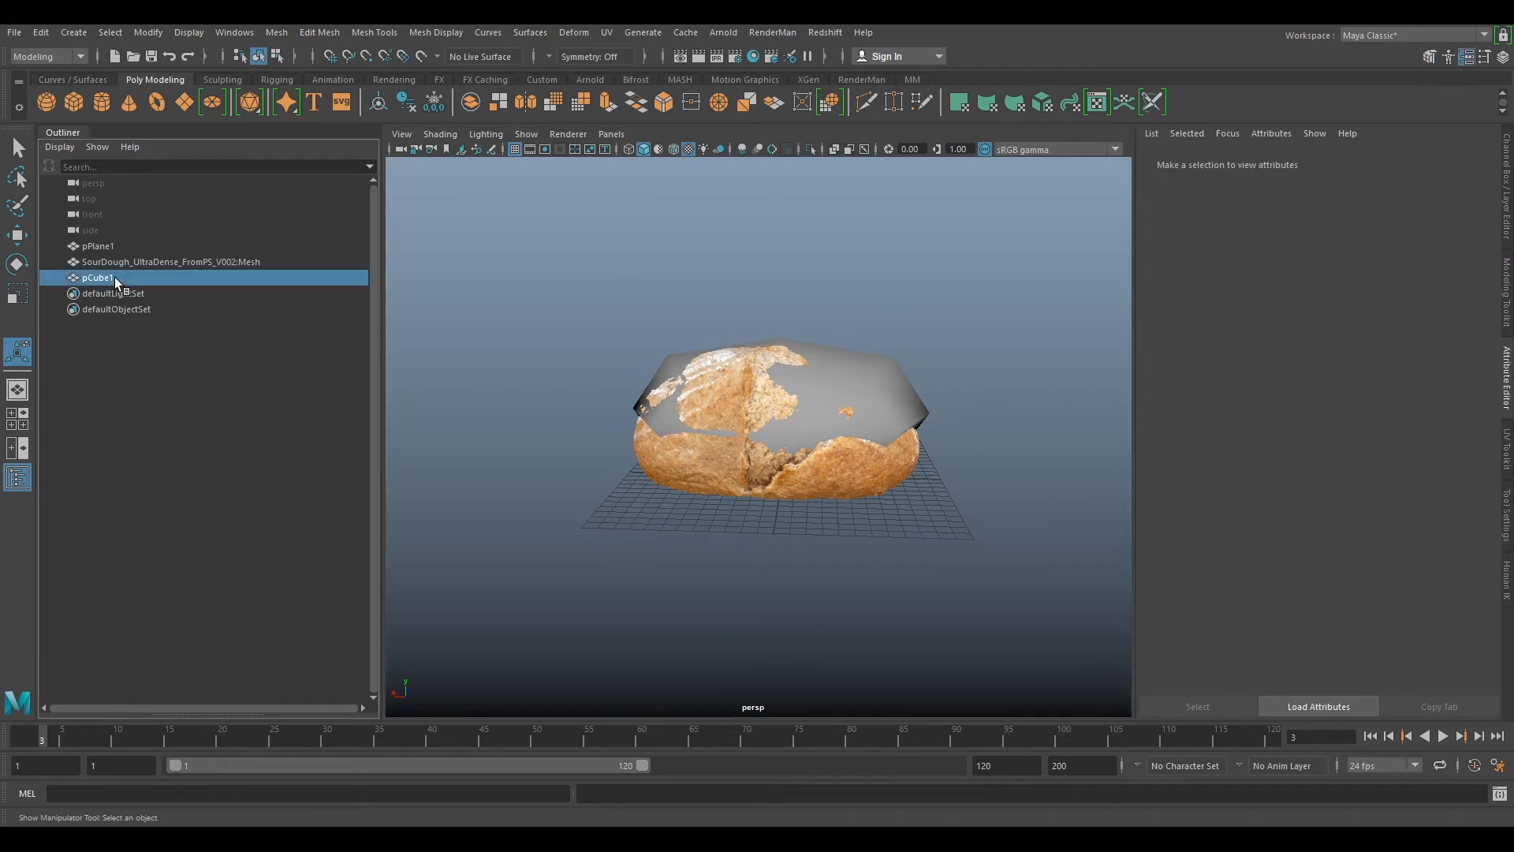
{"action": "left_click", "coordinate": [1332, 161]}
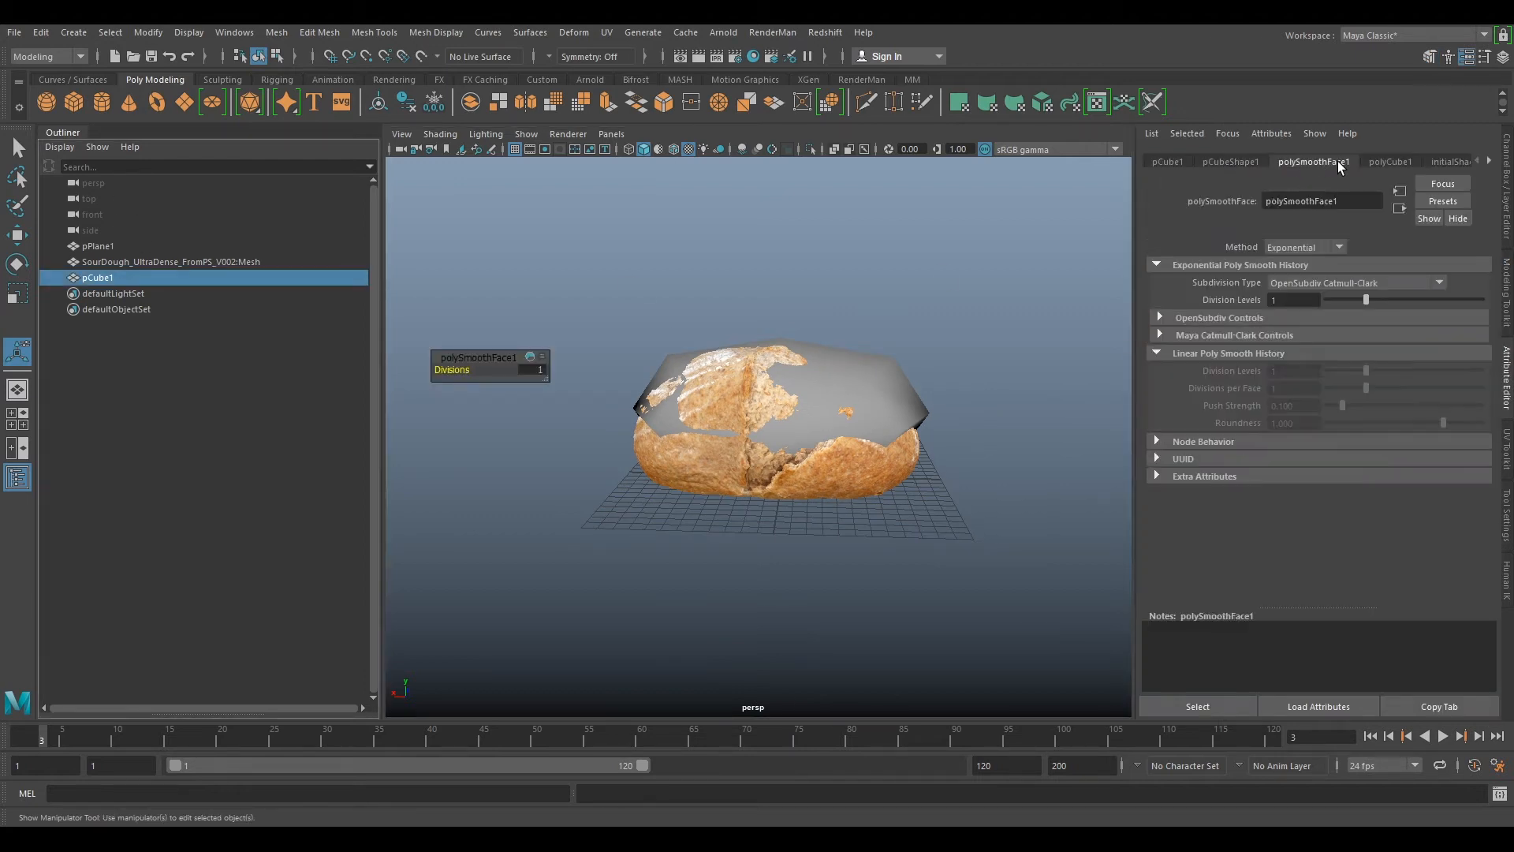
{"action": "left_click_drag", "start_coordinate": [1369, 300], "coordinate": [1399, 304]}
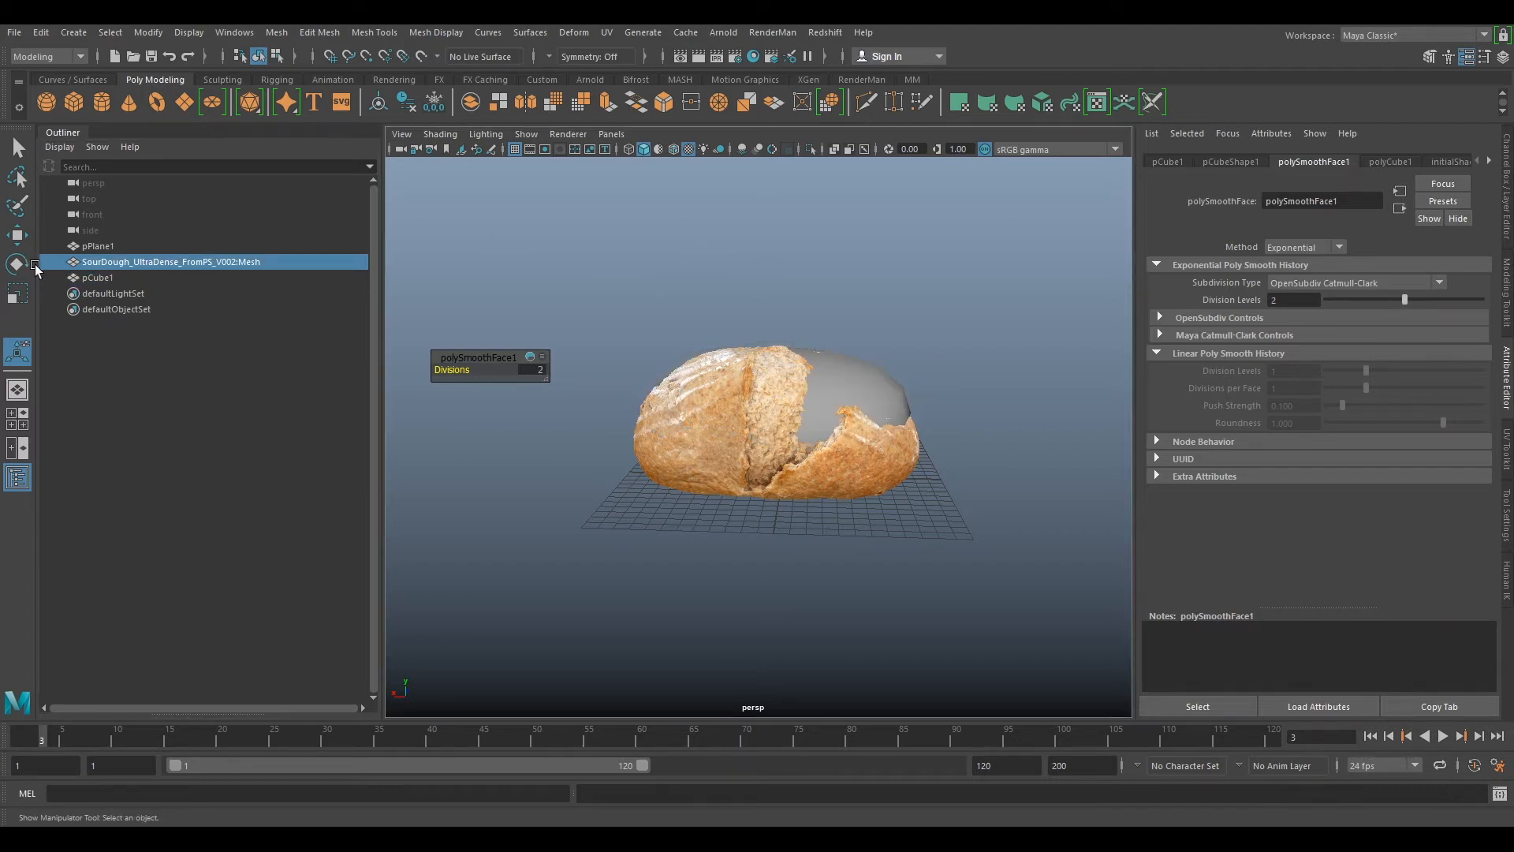
- Scale up the smoothed pCube1 to about 30.23 in X, 16.55 in Y and 22.84 in Z so it encloses the whole loaf
{"action": "left_click", "coordinate": [97, 278]}
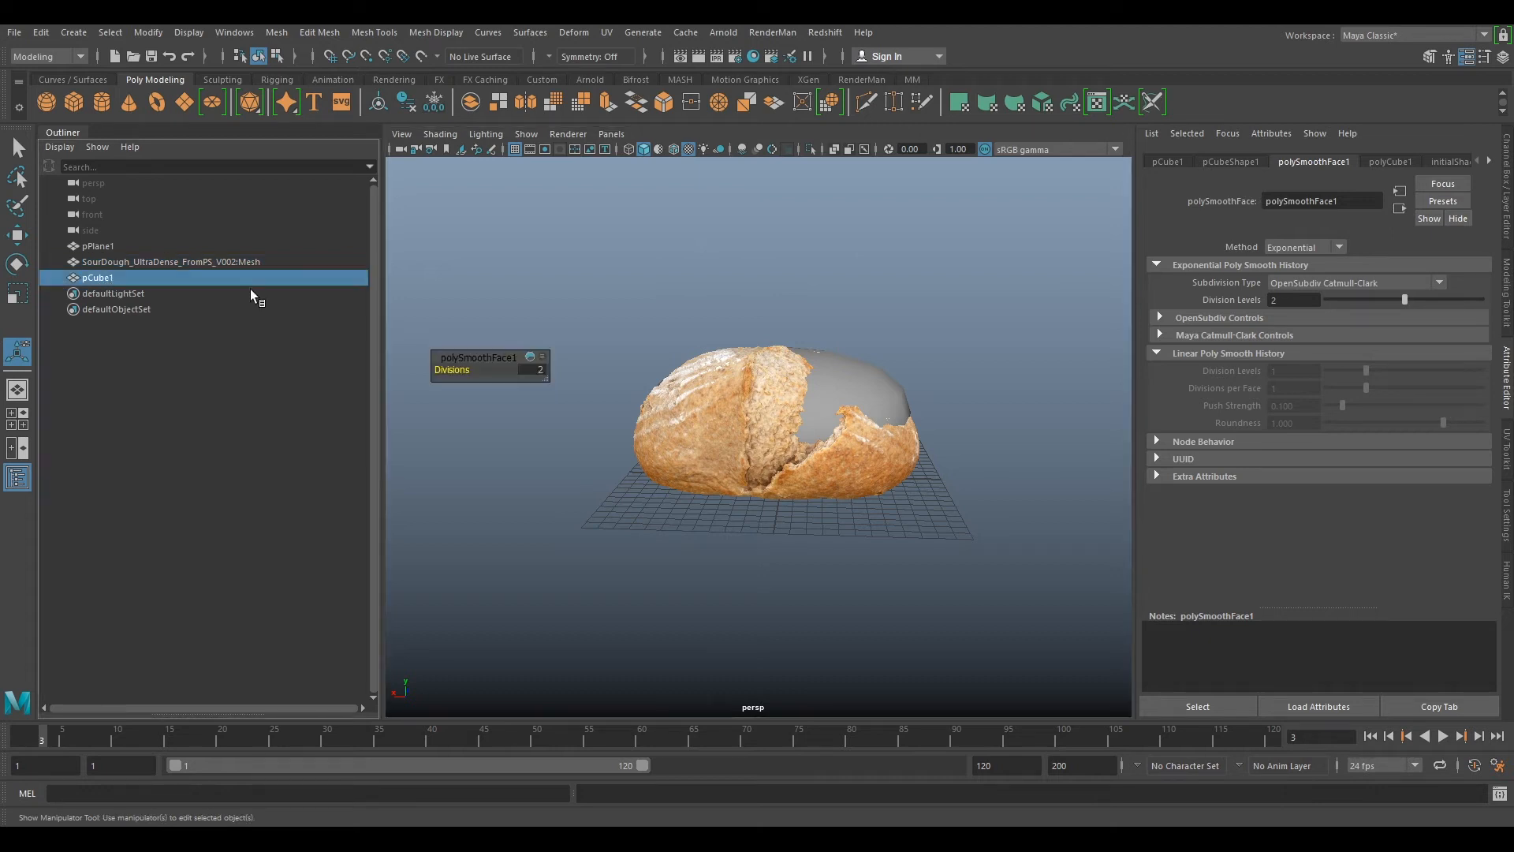
{"action": "left_click", "coordinate": [609, 300]}
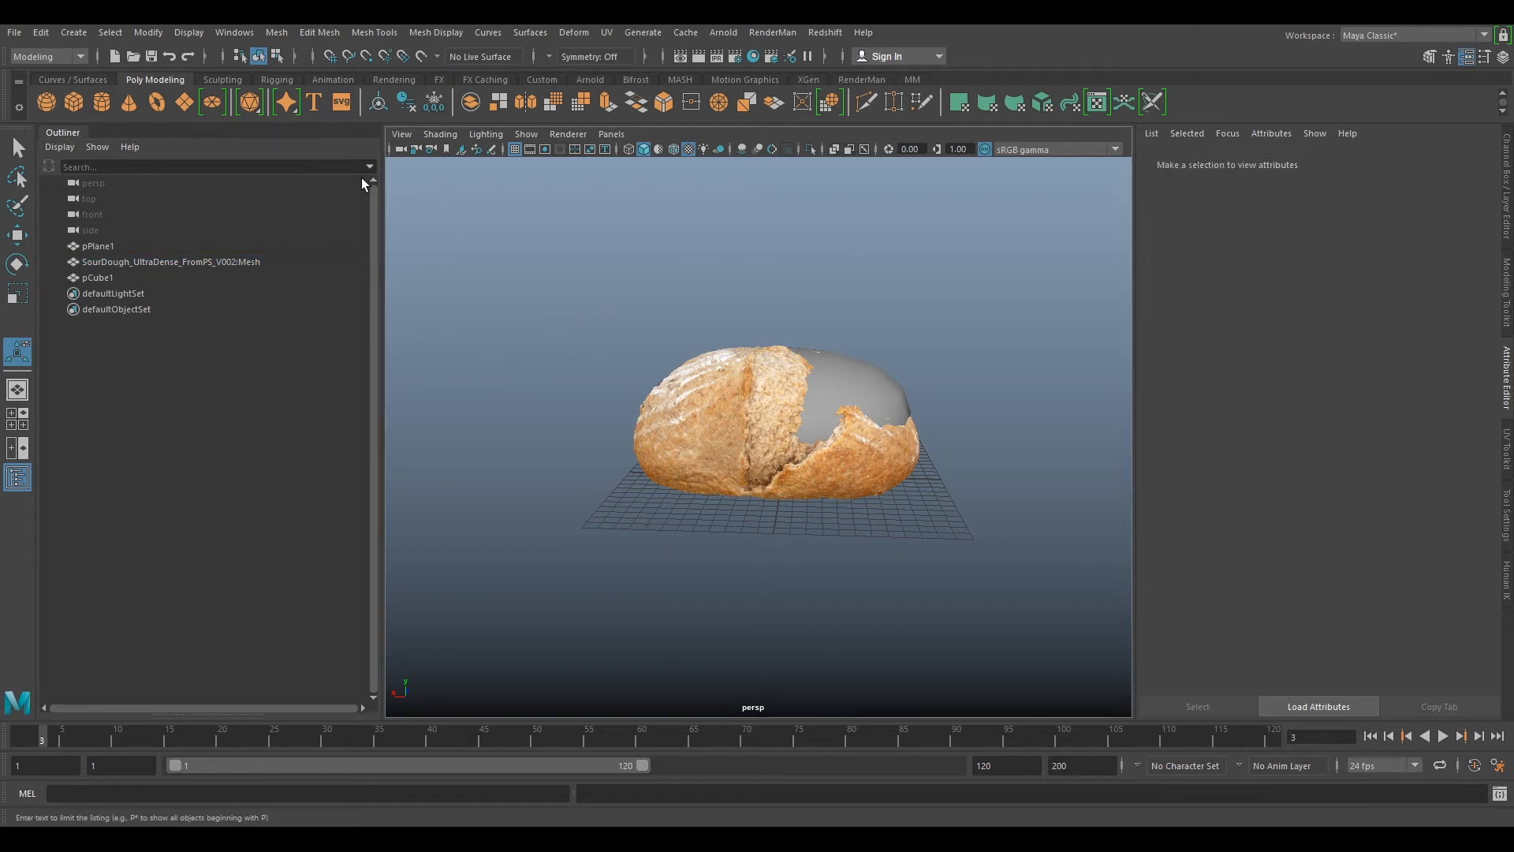
{"action": "key", "text": "w"}
{"action": "key", "text": "r"}
{"action": "left_click", "coordinate": [93, 266]}
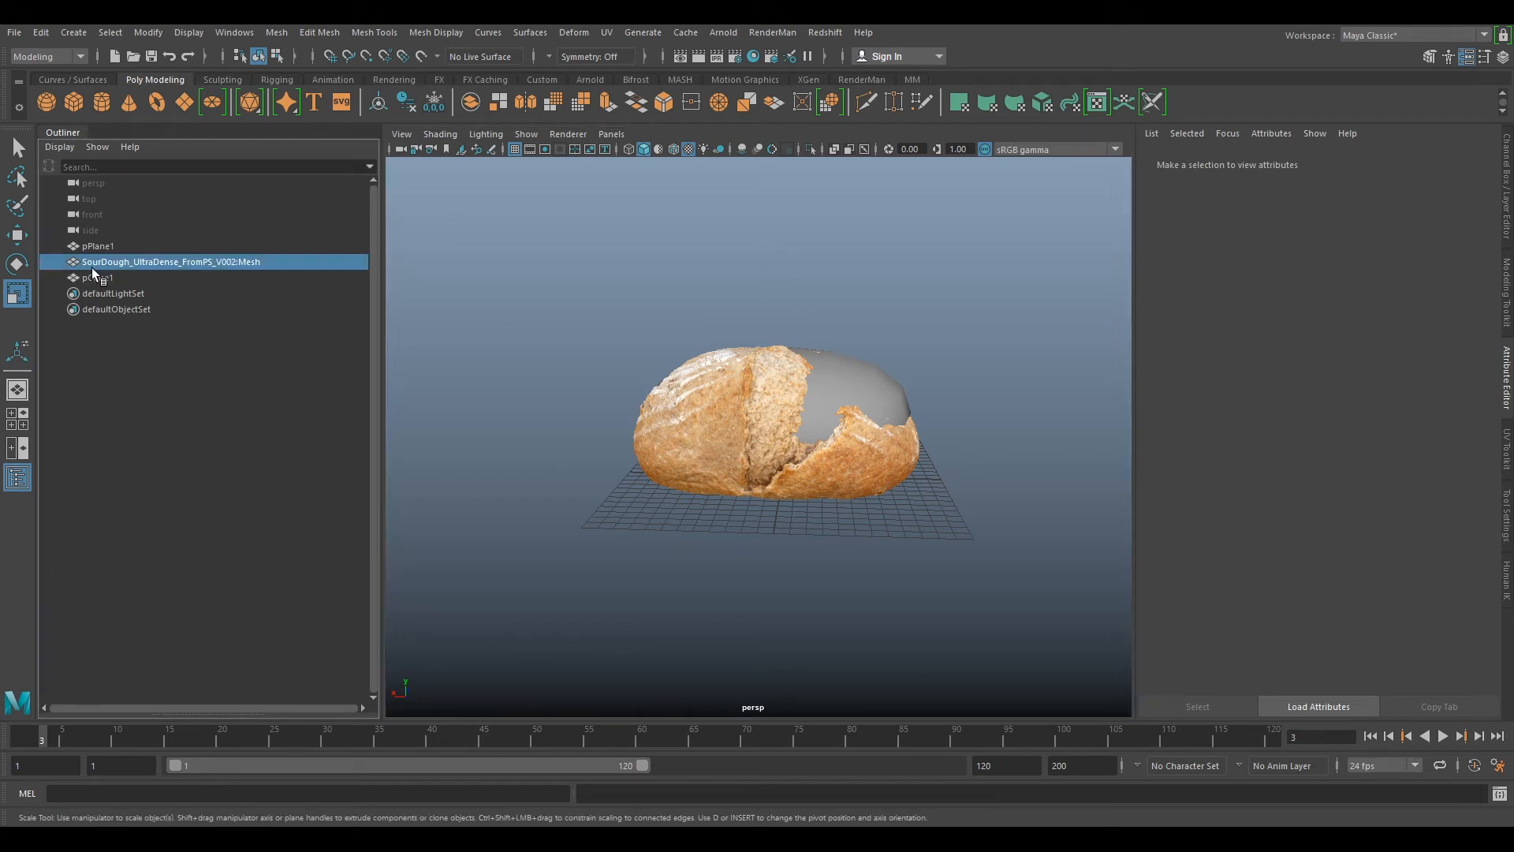
{"action": "left_click", "coordinate": [98, 277]}
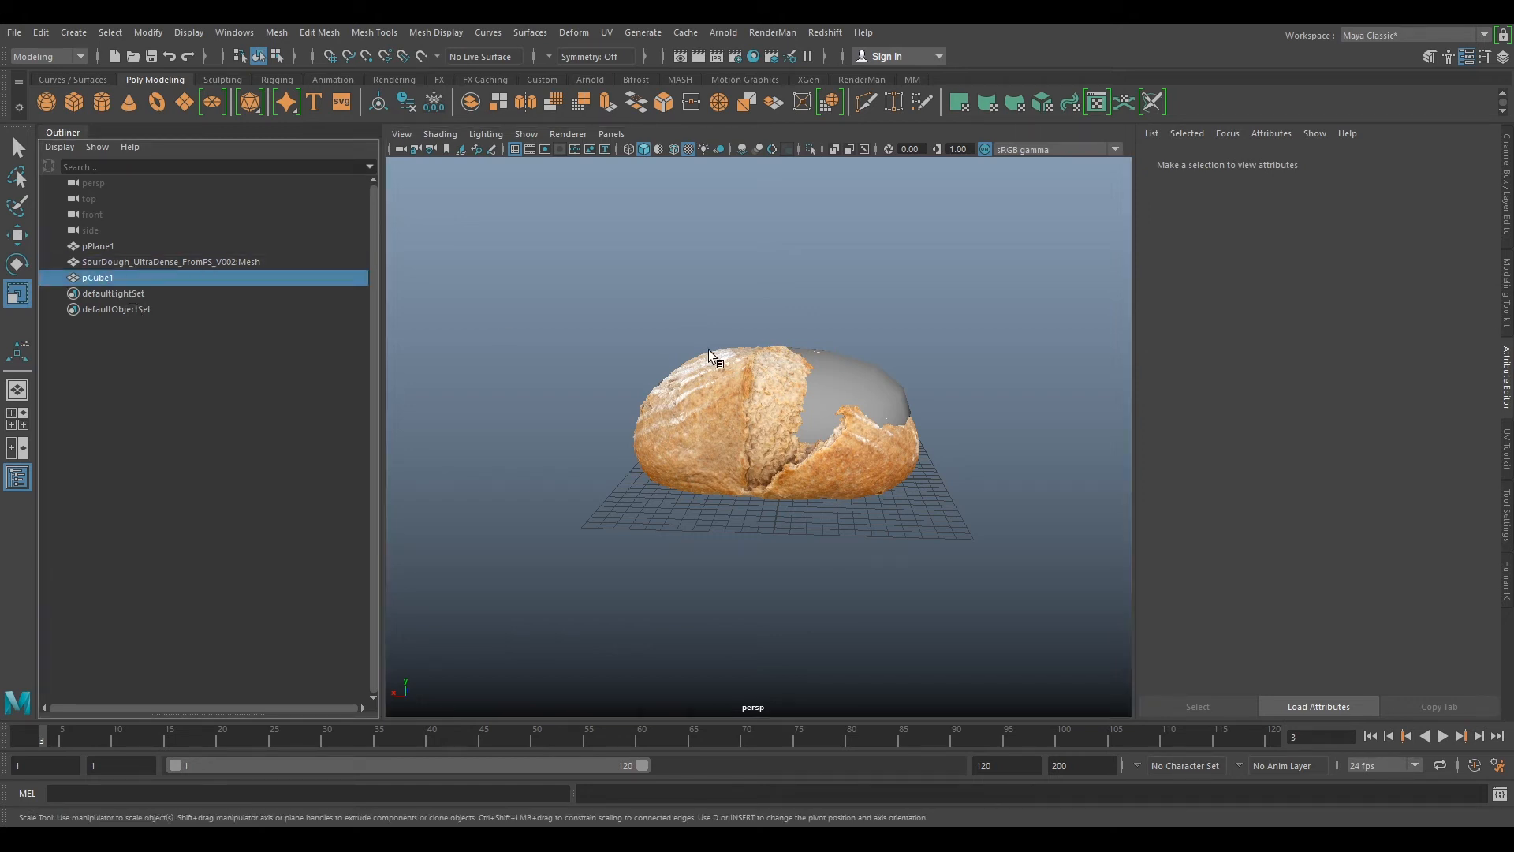
{"action": "left_click_drag", "start_coordinate": [787, 403], "coordinate": [973, 426], "text": "alt"}
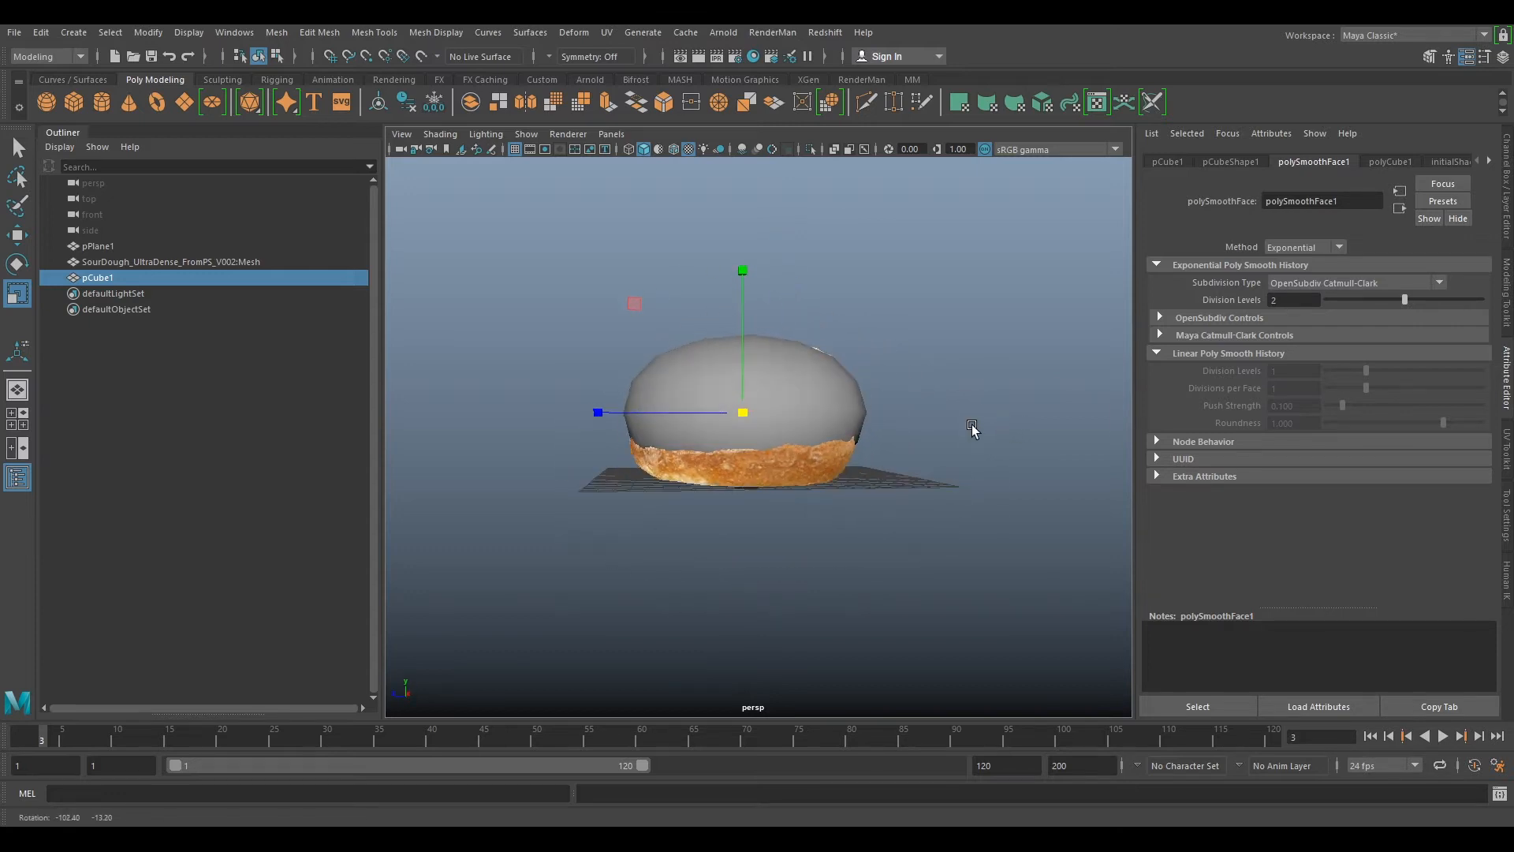
{"action": "left_click_drag", "start_coordinate": [740, 348], "coordinate": [1033, 386]}
{"action": "key", "text": "w"}
{"action": "left_click_drag", "start_coordinate": [727, 488], "coordinate": [793, 514], "text": "alt"}
{"action": "key", "text": "r"}
{"action": "left_click_drag", "start_coordinate": [767, 439], "coordinate": [1104, 418]}
{"action": "scroll", "coordinate": [969, 395], "scroll_direction": "up", "scroll_amount": 5}
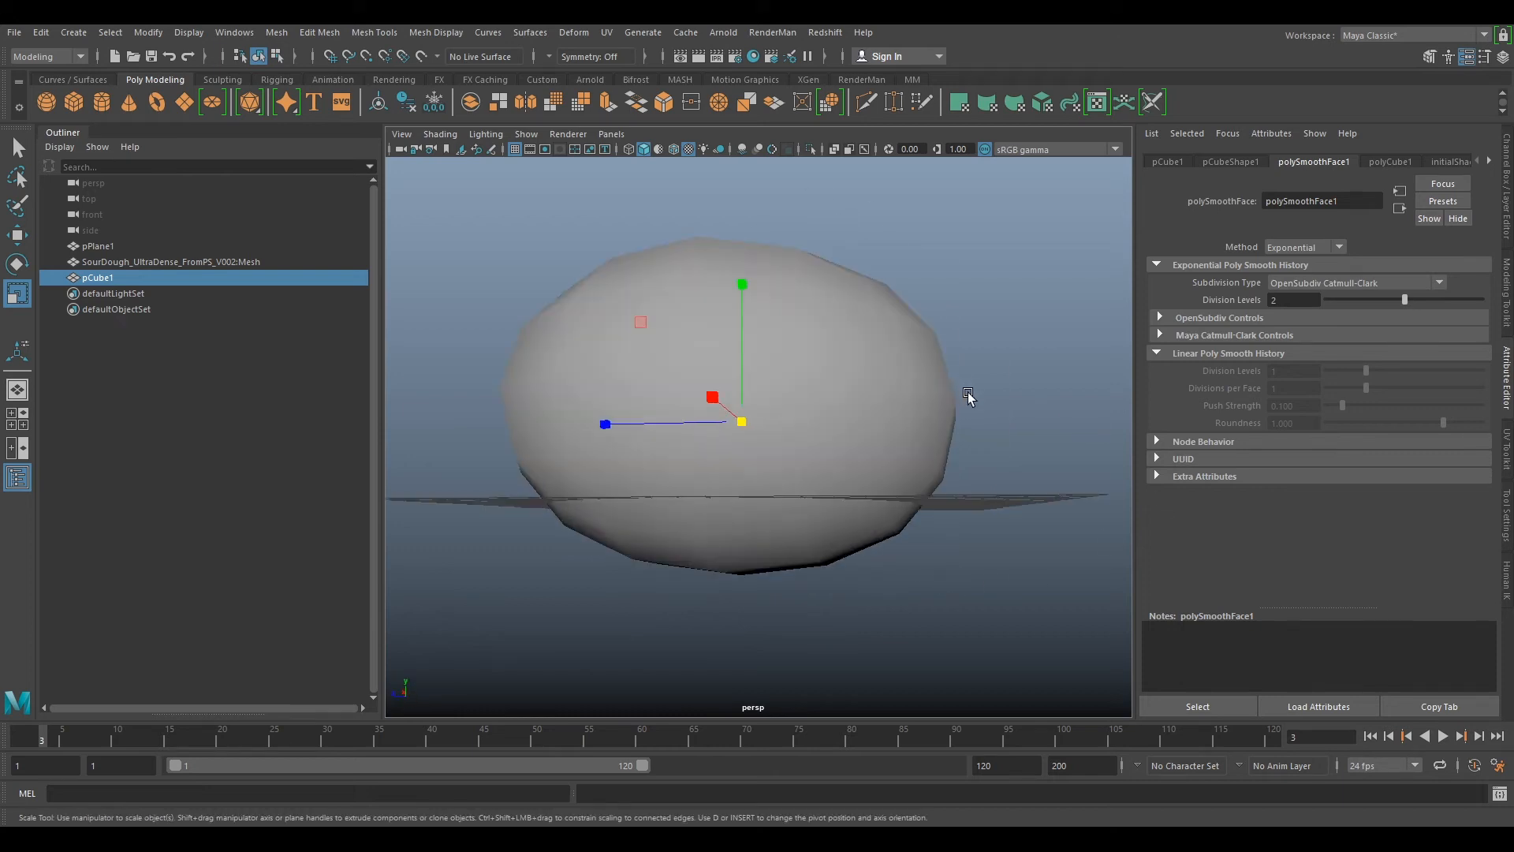
- Enable selection highlighting in the viewport and inspect the quad layout of pCube1 from several sides
{"action": "left_click_drag", "start_coordinate": [969, 395], "coordinate": [930, 363], "text": "alt"}
{"action": "left_click", "coordinate": [526, 134]}
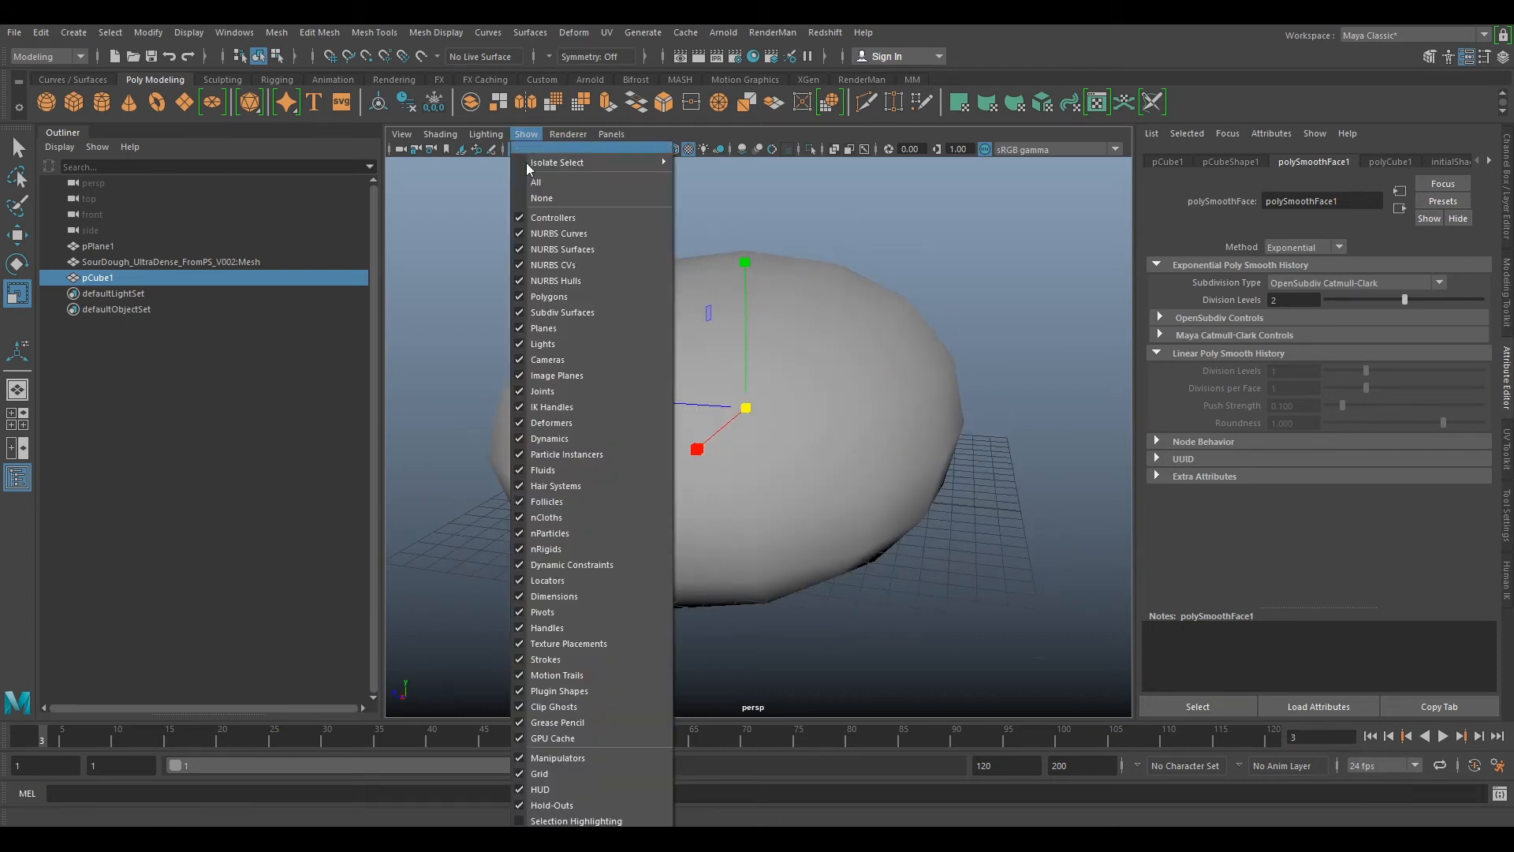
{"action": "left_click", "coordinate": [552, 821]}
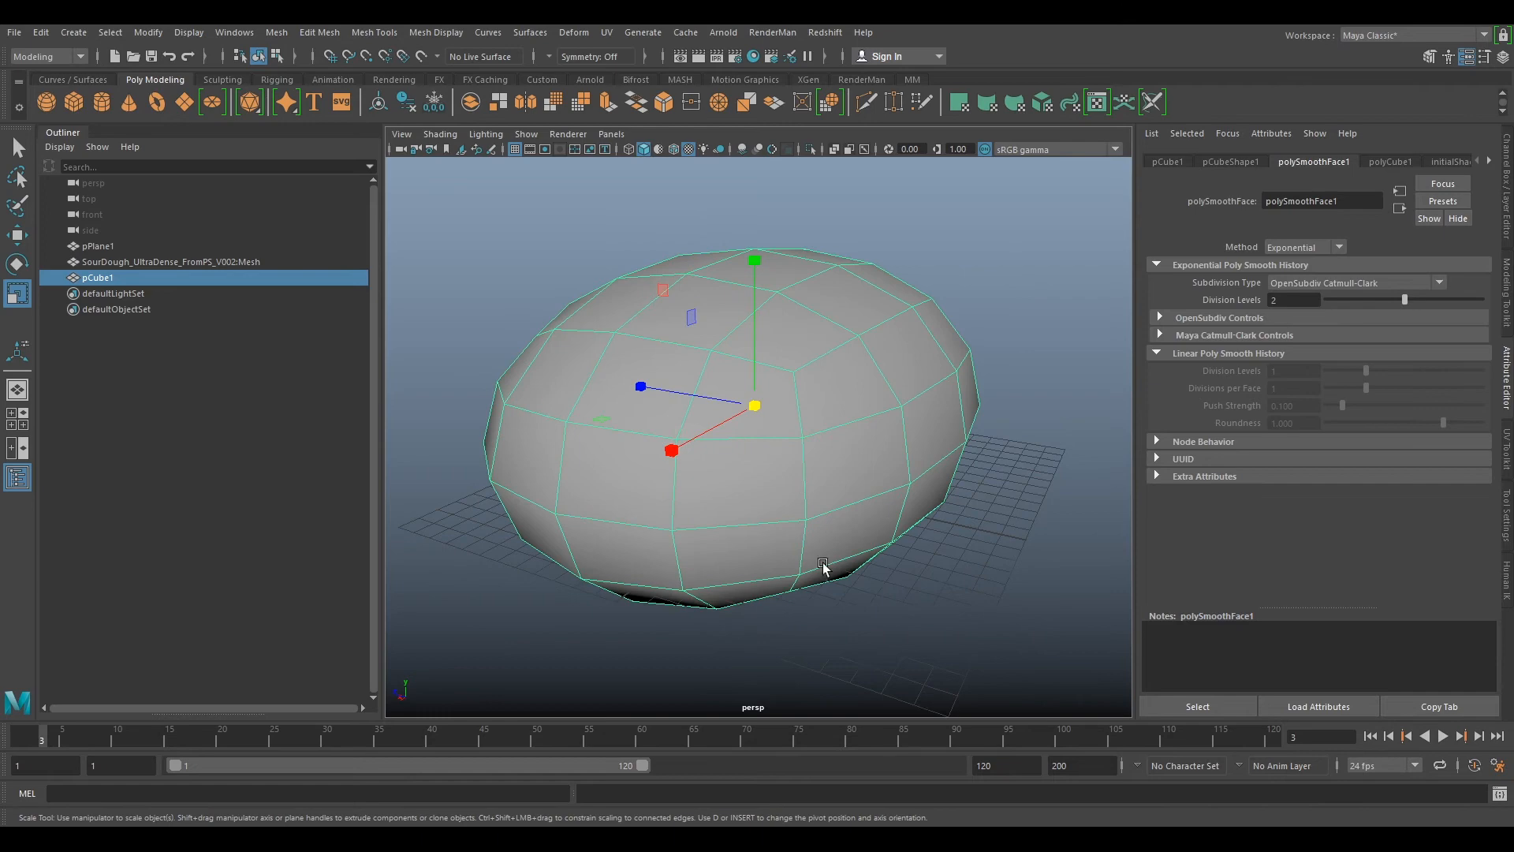
{"action": "left_click_drag", "start_coordinate": [1064, 377], "coordinate": [962, 449], "text": "alt"}
{"action": "left_click_drag", "start_coordinate": [894, 513], "coordinate": [937, 552], "text": "alt"}
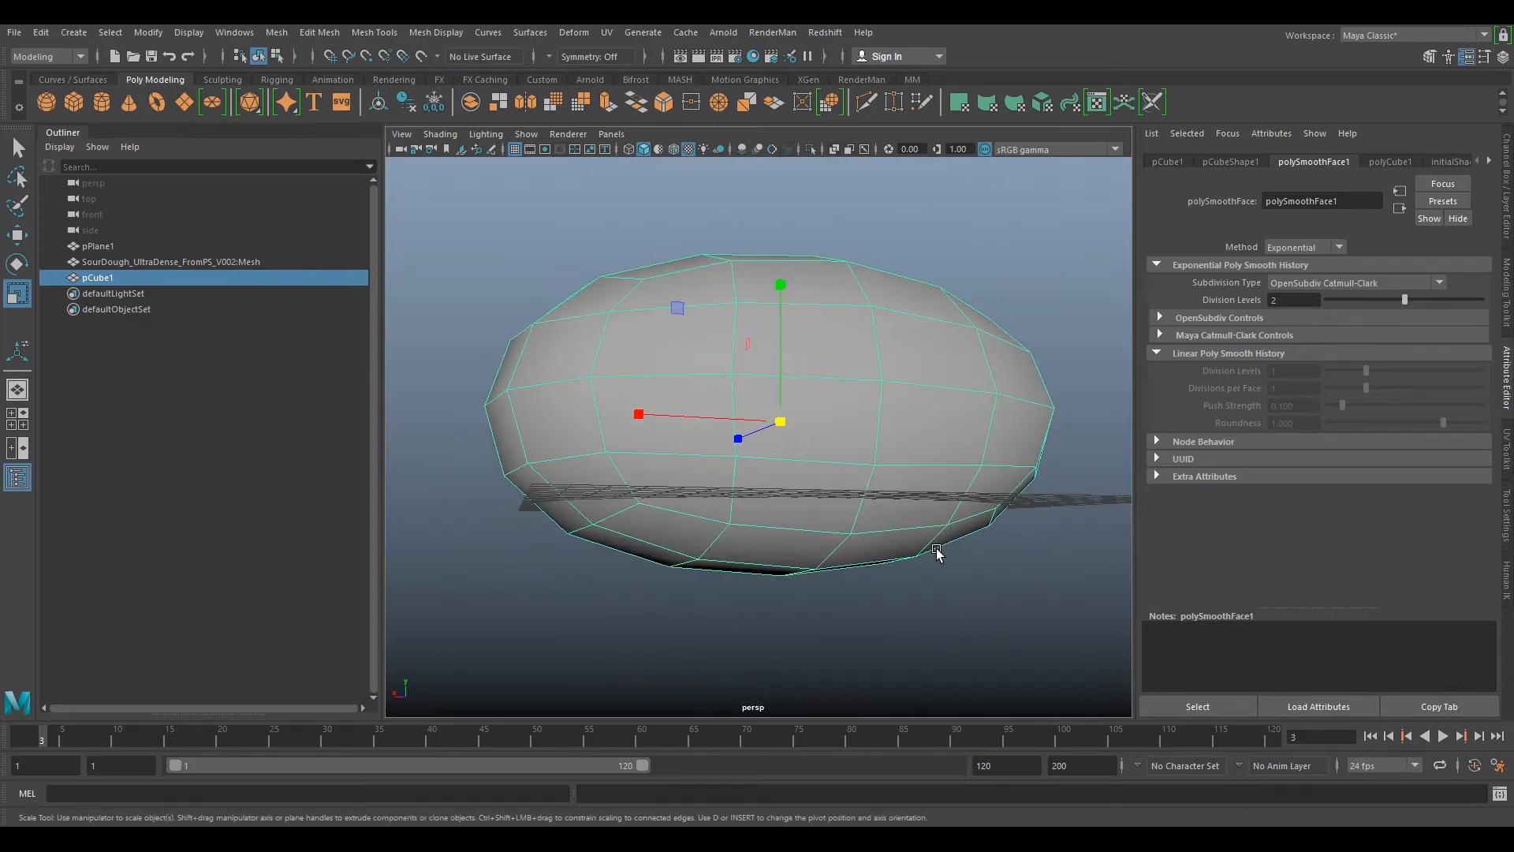
- Make the SourDough_UltraDense_FromPS_V002:Mesh object the live surface
{"action": "left_click", "coordinate": [521, 291]}
{"action": "left_click_drag", "start_coordinate": [650, 290], "coordinate": [587, 290], "text": "alt"}
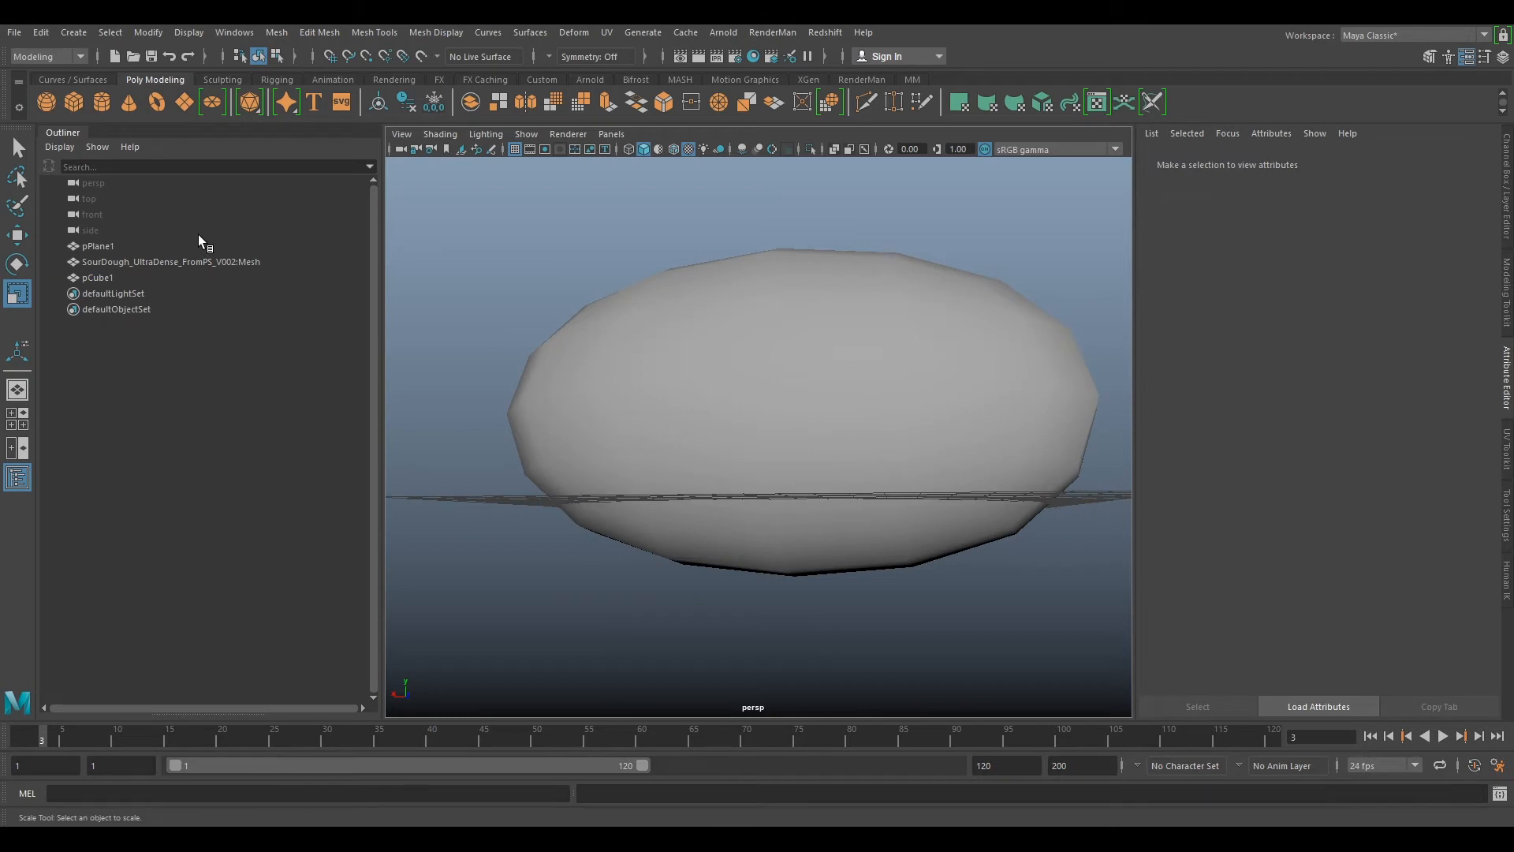
{"action": "left_click", "coordinate": [150, 261]}
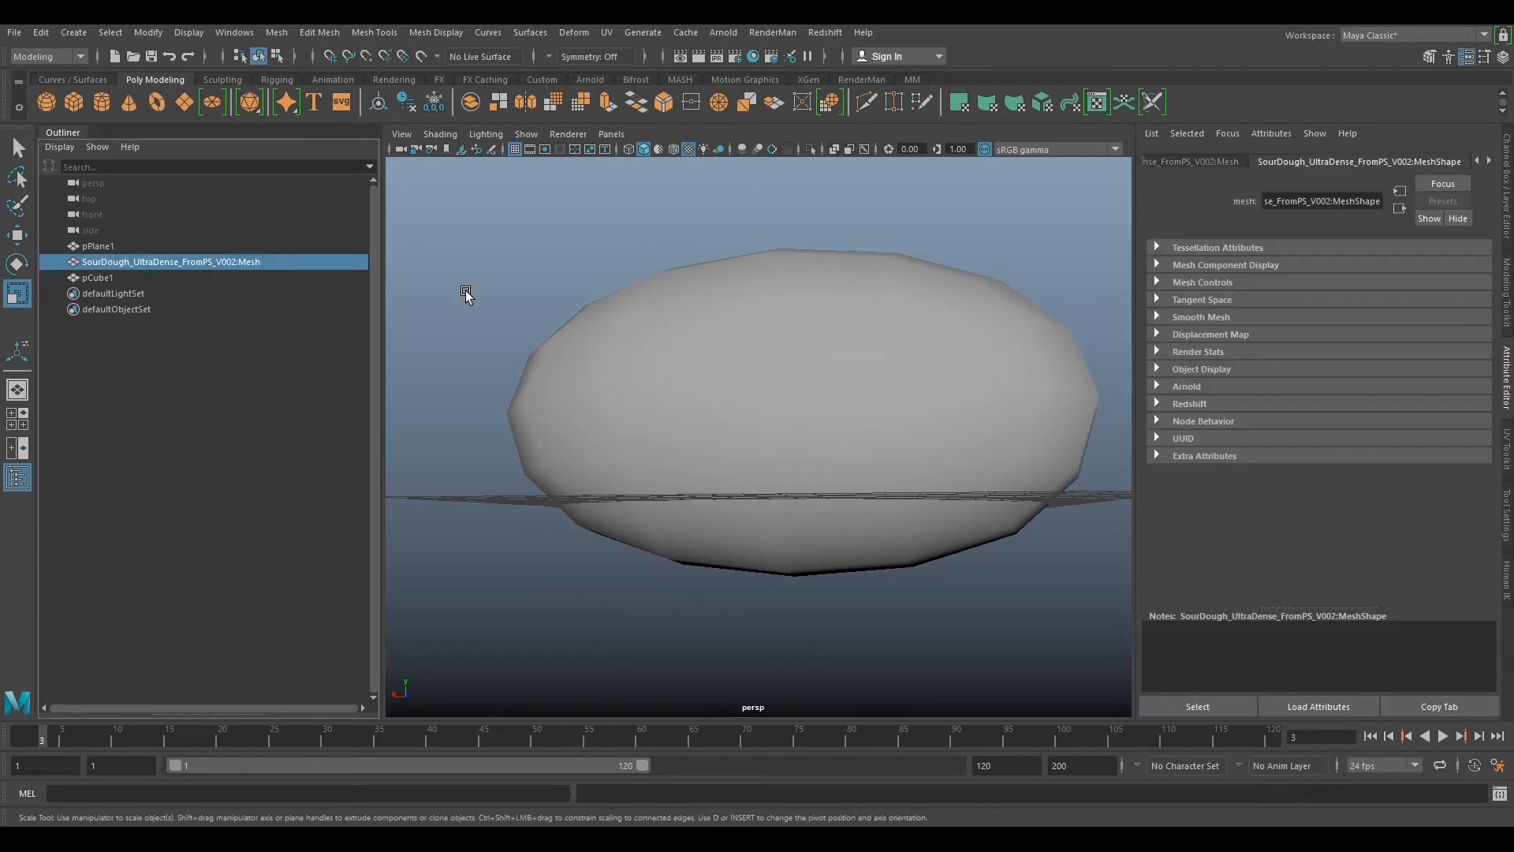
{"action": "left_click", "coordinate": [421, 52]}
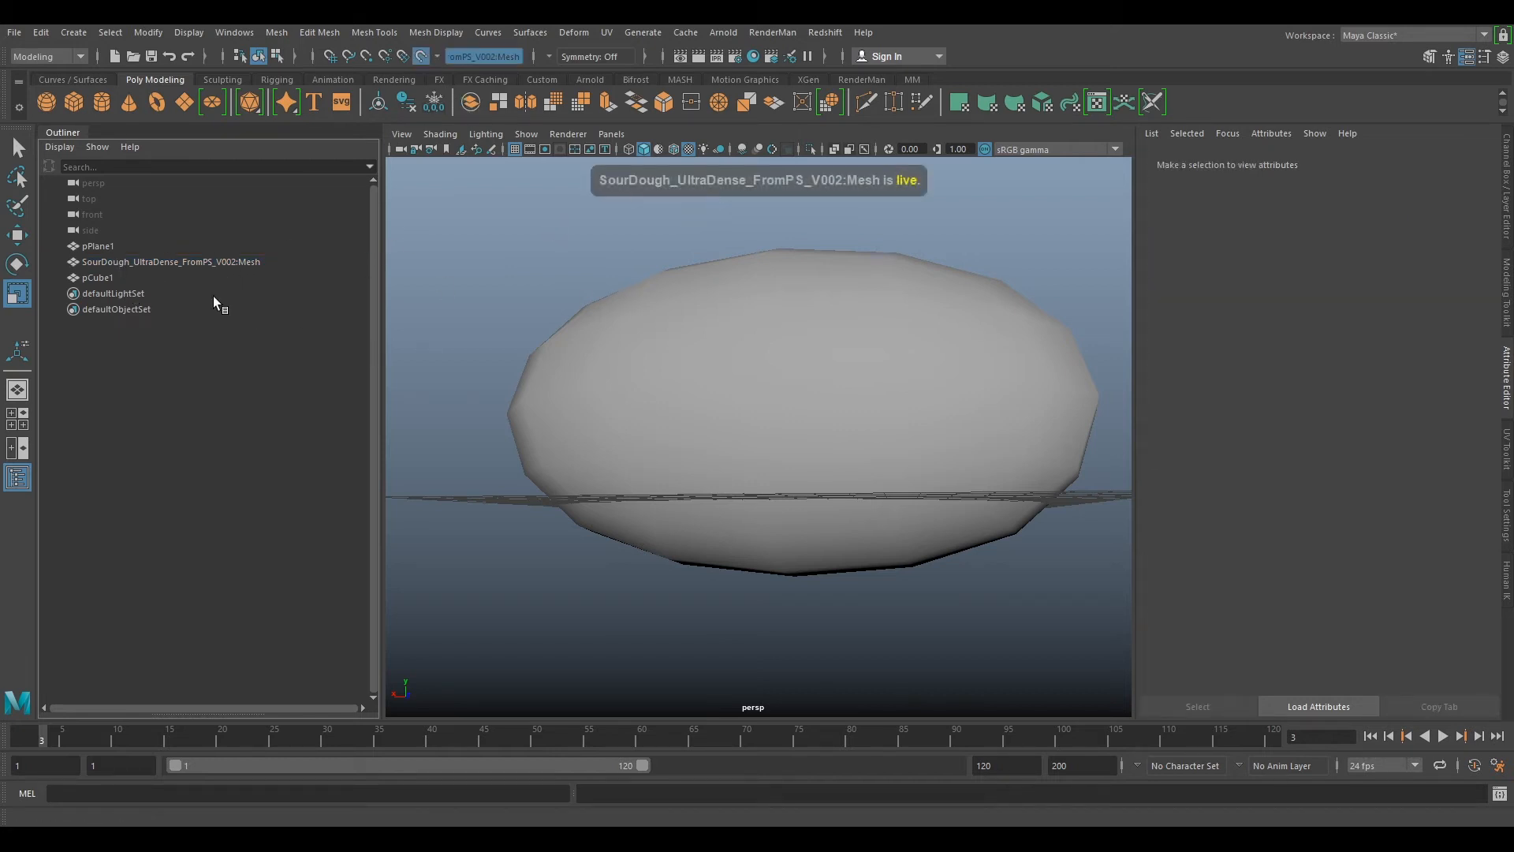
- Activate Quad Draw on pCube1 and check its quad cage around the live loaf from several angles
{"action": "left_click", "coordinate": [112, 277]}
{"action": "left_click_drag", "start_coordinate": [557, 271], "coordinate": [799, 342], "text": "alt"}
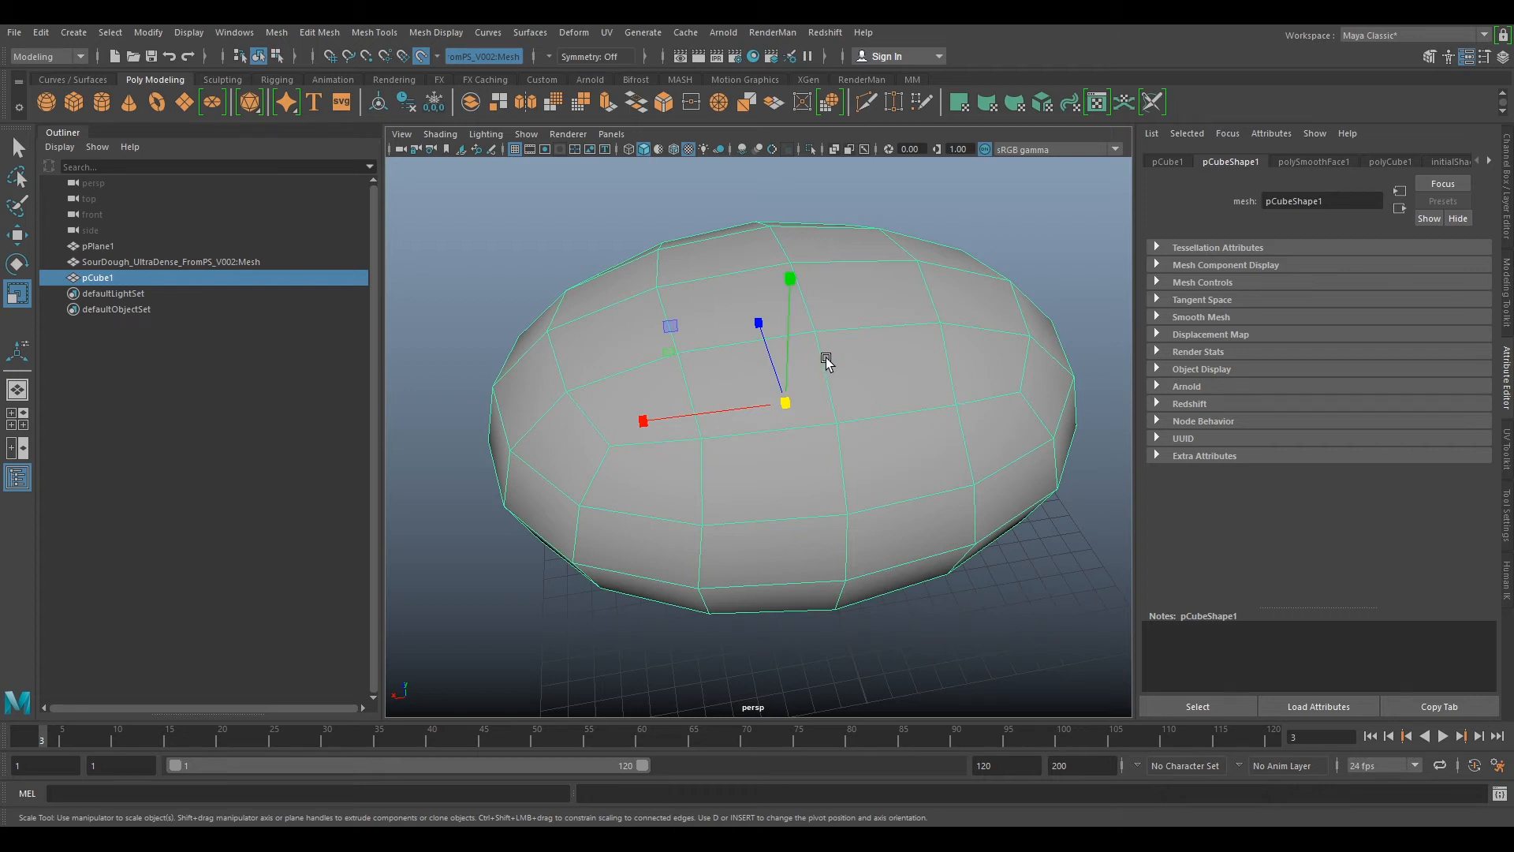
{"action": "left_click", "coordinate": [1508, 303]}
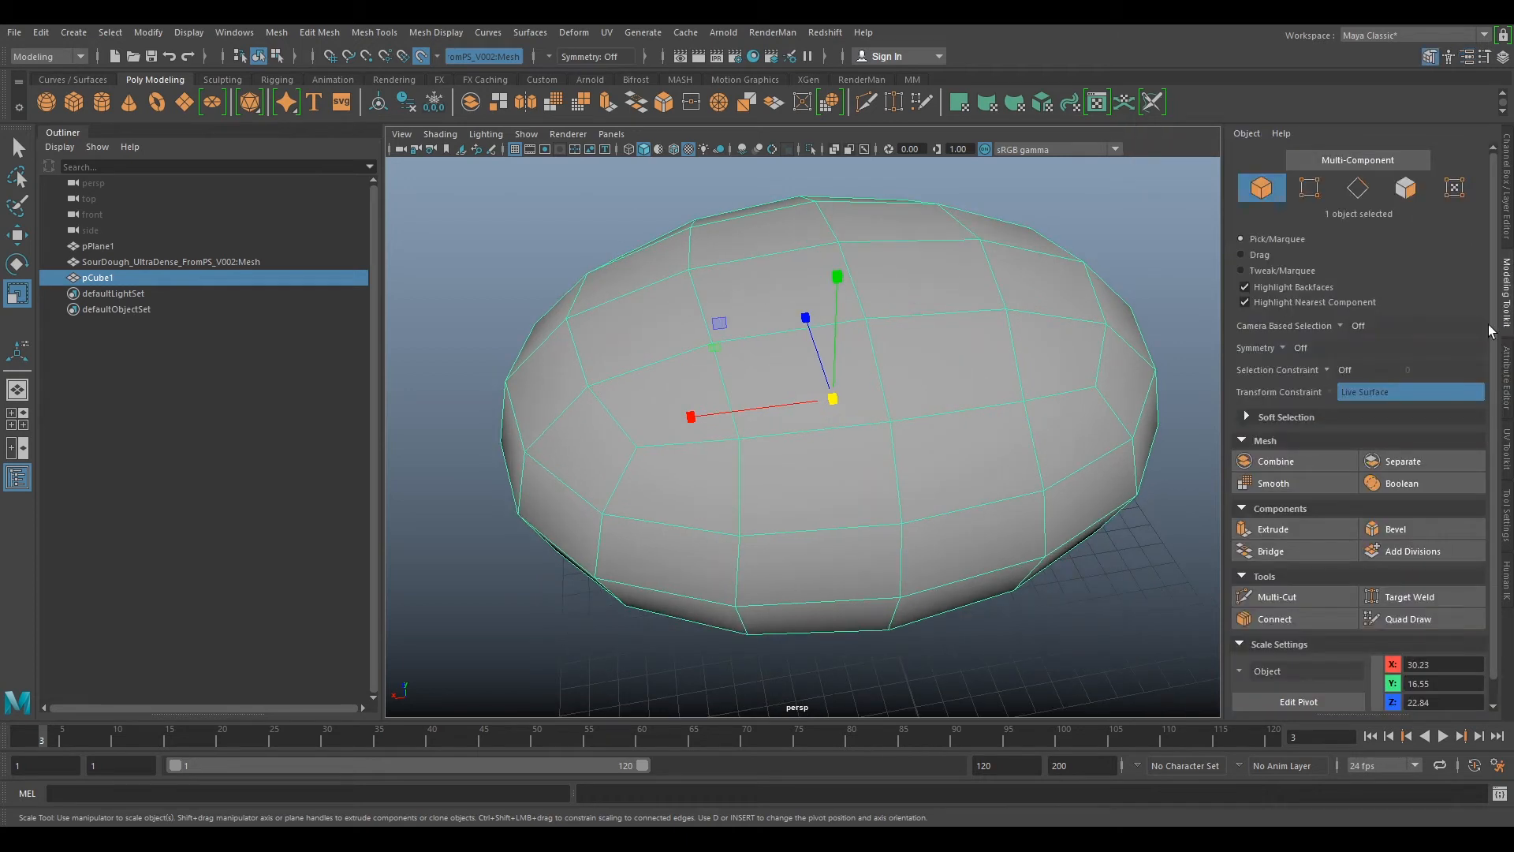
{"action": "left_click", "coordinate": [1399, 621]}
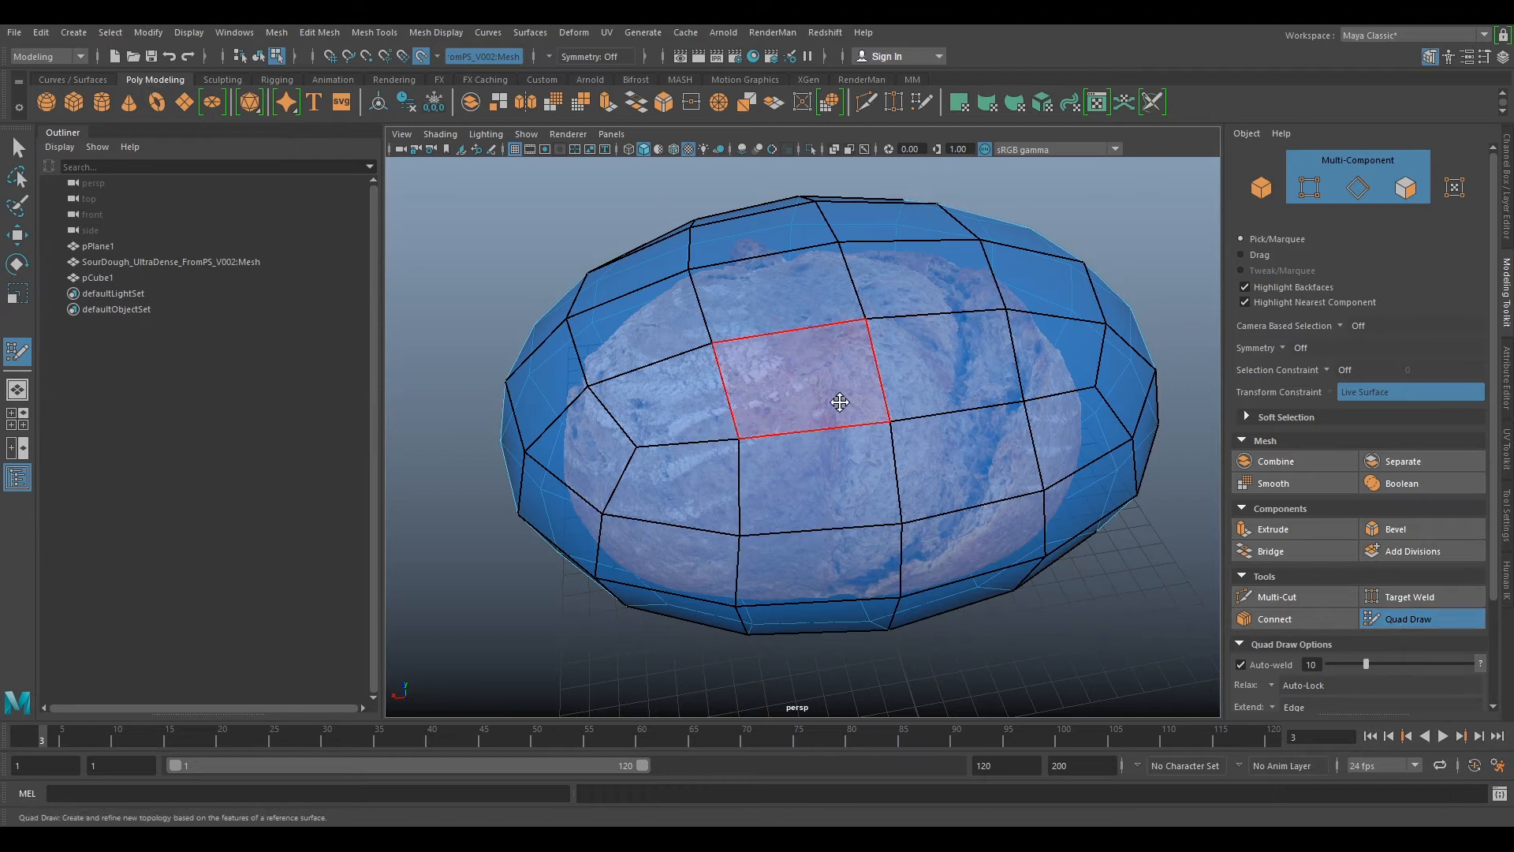
{"action": "mouse_move", "coordinate": [892, 384]}
{"action": "left_mouse_down", "text": "alt"}
{"action": "mouse_move", "coordinate": [804, 429]}
{"action": "mouse_move", "coordinate": [670, 393]}
{"action": "mouse_move", "coordinate": [795, 474]}
{"action": "mouse_move", "coordinate": [824, 362]}
{"action": "left_mouse_up", "text": "alt"}
{"action": "mouse_move", "coordinate": [918, 409]}
{"action": "left_mouse_down", "text": "alt"}
{"action": "mouse_move", "coordinate": [726, 347]}
{"action": "mouse_move", "coordinate": [768, 439]}
{"action": "mouse_move", "coordinate": [743, 429]}
{"action": "left_mouse_up", "text": "alt"}
{"action": "mouse_move", "coordinate": [1042, 463]}
{"action": "left_mouse_down", "text": "alt"}
{"action": "mouse_move", "coordinate": [1014, 389]}
{"action": "mouse_move", "coordinate": [906, 315]}
{"action": "left_mouse_up", "text": "alt"}
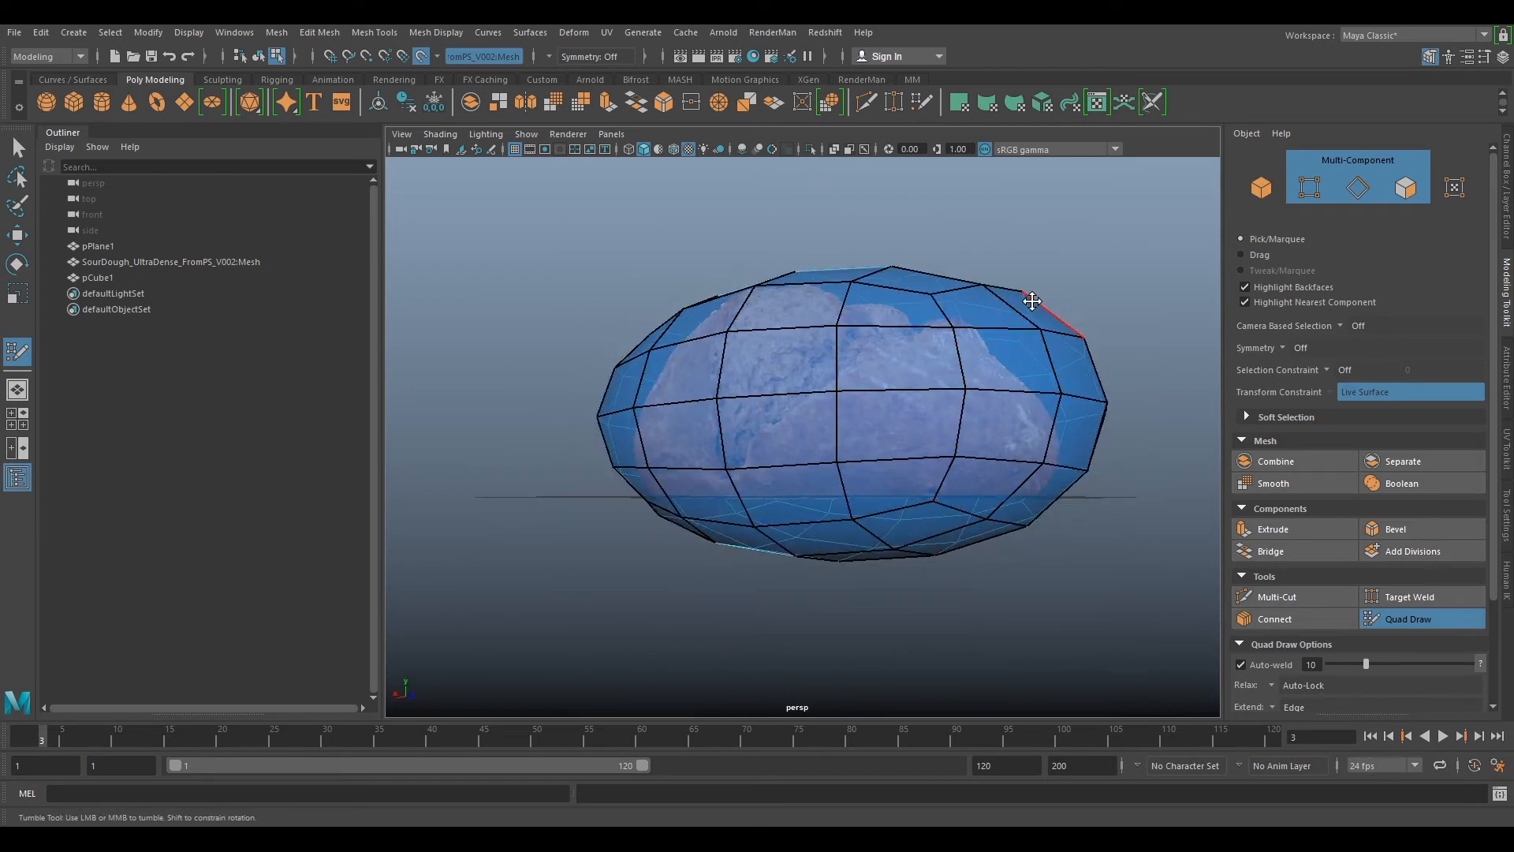
- Relax the coarse pCube1 quads over the loaf's top and sides with Quad Draw so the cage snaps onto the live surface
{"action": "mouse_move", "coordinate": [960, 298]}
{"action": "left_mouse_down", "text": "alt"}
{"action": "mouse_move", "coordinate": [831, 378]}
{"action": "mouse_move", "coordinate": [858, 494]}
{"action": "mouse_move", "coordinate": [886, 331]}
{"action": "mouse_move", "coordinate": [782, 337]}
{"action": "mouse_move", "coordinate": [886, 452]}
{"action": "mouse_move", "coordinate": [932, 399]}
{"action": "mouse_move", "coordinate": [800, 340]}
{"action": "left_mouse_up", "text": "alt"}
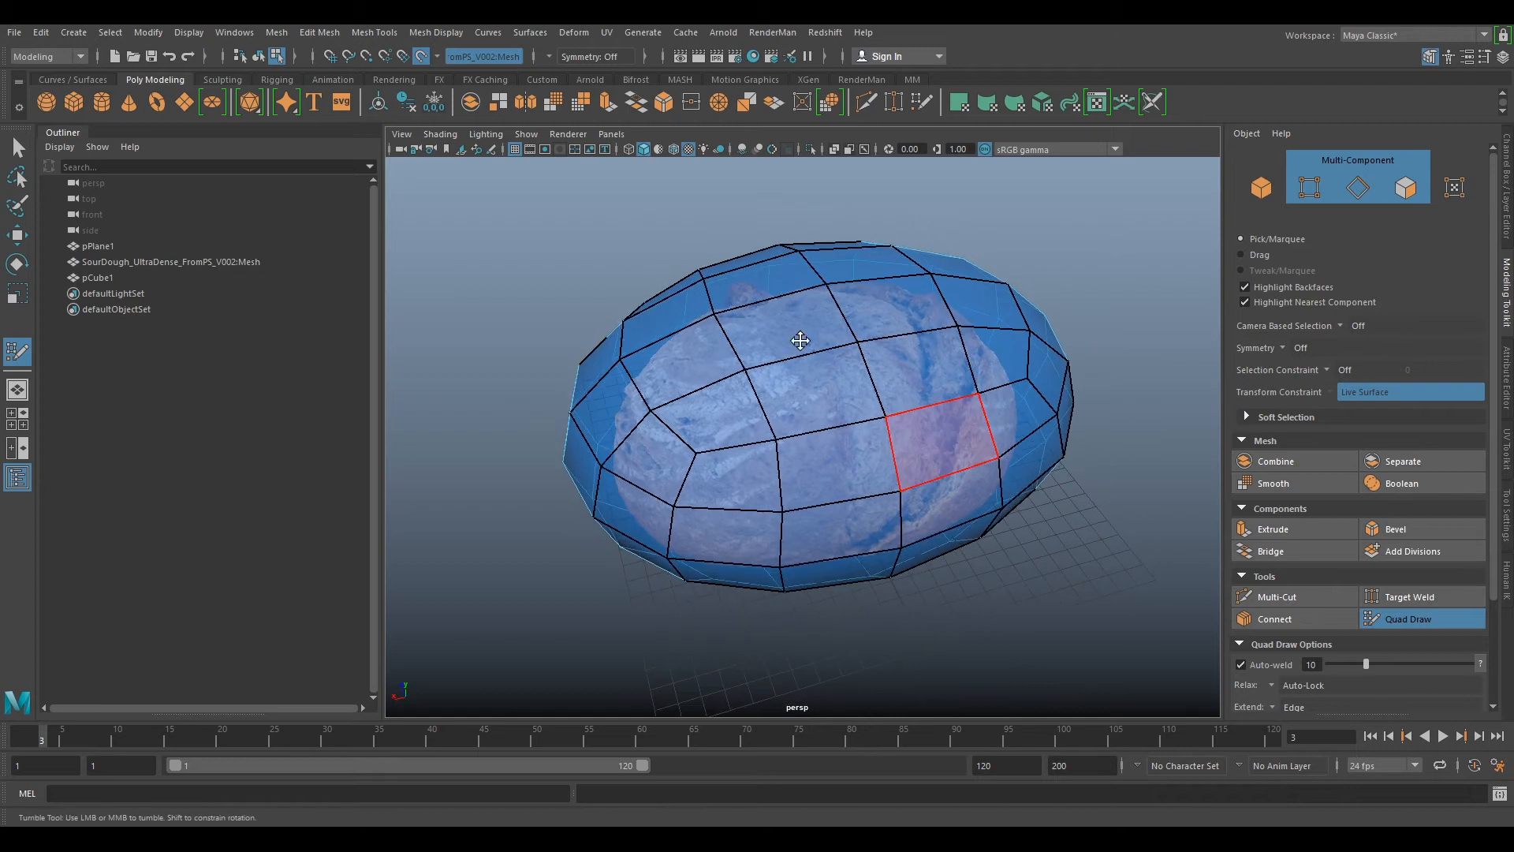
{"action": "left_click_drag", "start_coordinate": [814, 435], "coordinate": [804, 391], "text": "alt"}
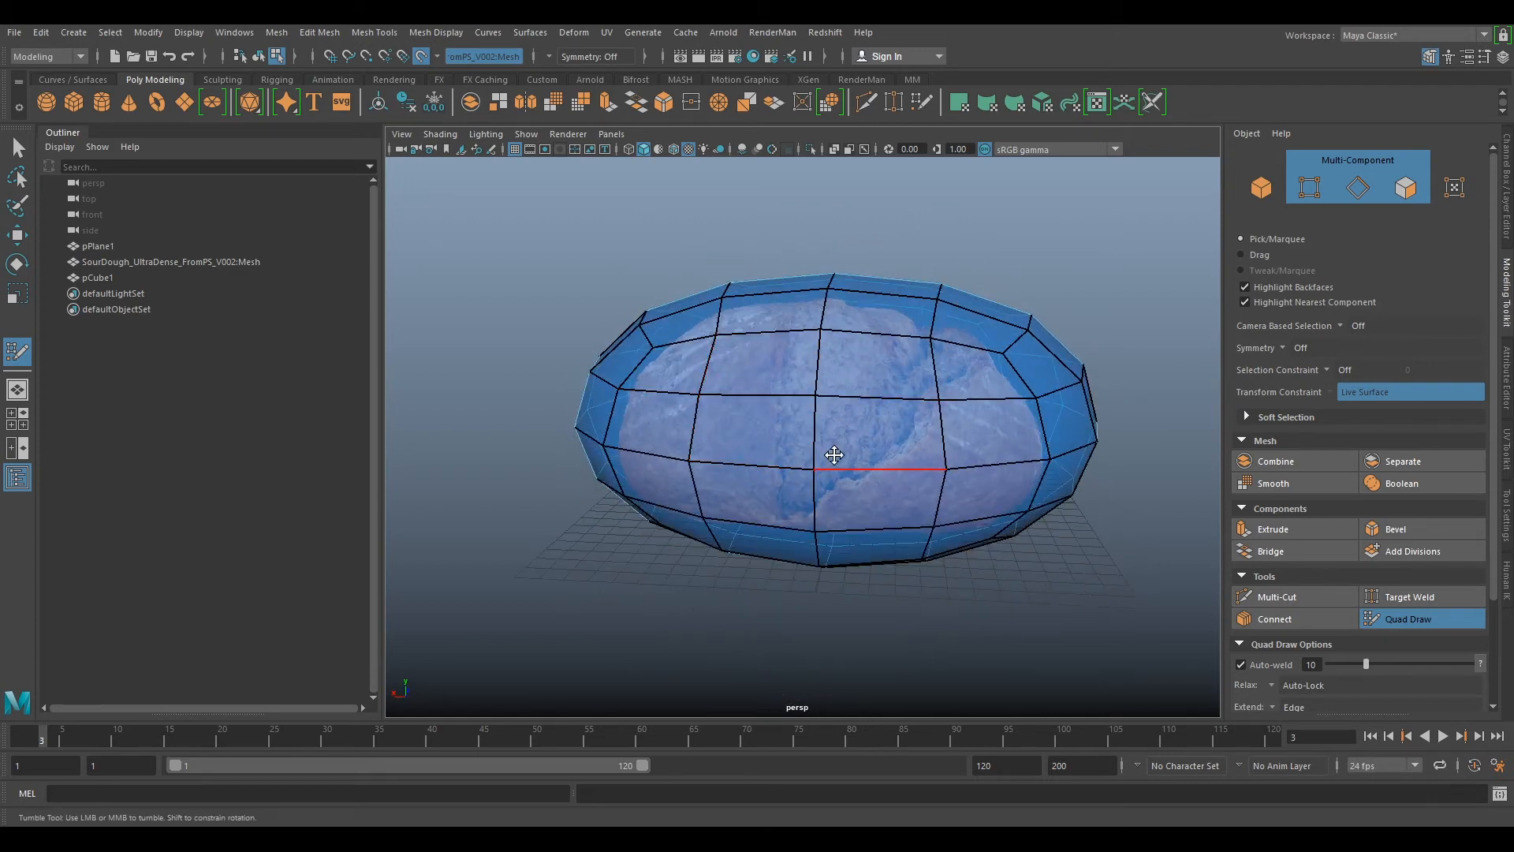
{"action": "left_click_drag", "start_coordinate": [828, 453], "coordinate": [829, 469], "text": "alt"}
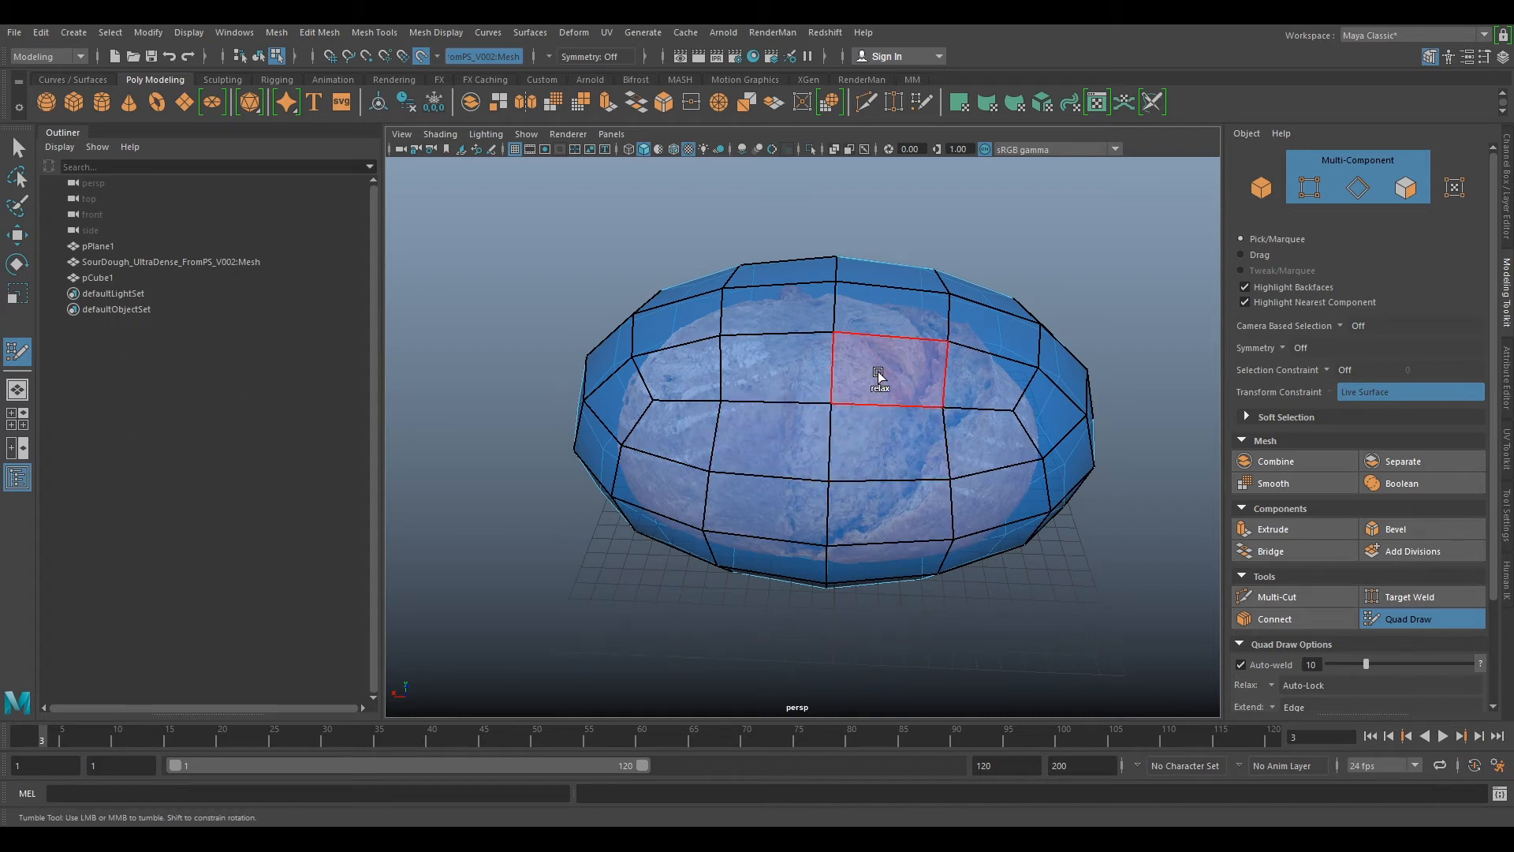
{"action": "left_click", "coordinate": [832, 409], "text": "shift"}
{"action": "mouse_move", "coordinate": [777, 424]}
{"action": "left_mouse_down", "text": "shift"}
{"action": "mouse_move", "coordinate": [731, 410]}
{"action": "mouse_move", "coordinate": [726, 345]}
{"action": "mouse_move", "coordinate": [659, 352]}
{"action": "mouse_move", "coordinate": [764, 341]}
{"action": "mouse_move", "coordinate": [857, 359]}
{"action": "mouse_move", "coordinate": [923, 442]}
{"action": "mouse_move", "coordinate": [670, 473]}
{"action": "mouse_move", "coordinate": [701, 345]}
{"action": "mouse_move", "coordinate": [623, 386]}
{"action": "mouse_move", "coordinate": [631, 466]}
{"action": "mouse_move", "coordinate": [693, 541]}
{"action": "mouse_move", "coordinate": [603, 500]}
{"action": "left_mouse_up", "text": "shift"}
{"action": "mouse_move", "coordinate": [738, 485]}
{"action": "left_mouse_down", "text": "shift"}
{"action": "mouse_move", "coordinate": [947, 536]}
{"action": "mouse_move", "coordinate": [1048, 505]}
{"action": "mouse_move", "coordinate": [1058, 421]}
{"action": "mouse_move", "coordinate": [867, 331]}
{"action": "mouse_move", "coordinate": [619, 284]}
{"action": "mouse_move", "coordinate": [1022, 316]}
{"action": "mouse_move", "coordinate": [1058, 552]}
{"action": "mouse_move", "coordinate": [883, 378]}
{"action": "mouse_move", "coordinate": [915, 402]}
{"action": "mouse_move", "coordinate": [749, 325]}
{"action": "mouse_move", "coordinate": [787, 432]}
{"action": "mouse_move", "coordinate": [885, 541]}
{"action": "left_mouse_up", "text": "shift"}
{"action": "mouse_move", "coordinate": [1029, 406]}
{"action": "left_mouse_down", "text": "alt"}
{"action": "mouse_move", "coordinate": [872, 348]}
{"action": "mouse_move", "coordinate": [826, 385]}
{"action": "mouse_move", "coordinate": [727, 348]}
{"action": "mouse_move", "coordinate": [615, 394]}
{"action": "mouse_move", "coordinate": [726, 399]}
{"action": "mouse_move", "coordinate": [820, 486]}
{"action": "mouse_move", "coordinate": [673, 378]}
{"action": "mouse_move", "coordinate": [794, 476]}
{"action": "mouse_move", "coordinate": [840, 449]}
{"action": "left_mouse_up", "text": "alt"}
{"action": "key", "text": "alt+shift"}
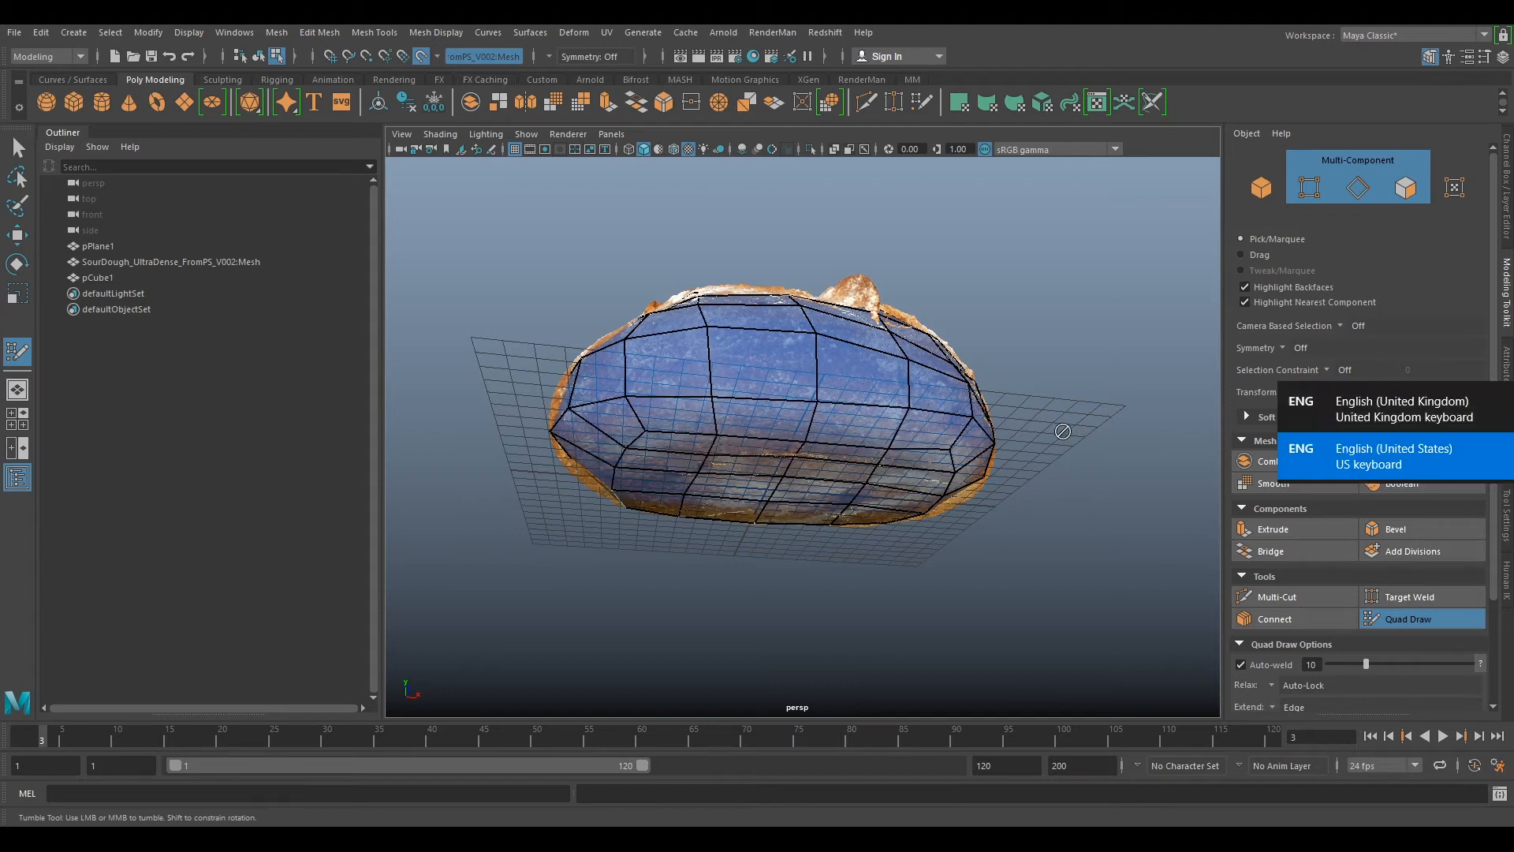
- Relax the coarse quads on the loaf's underside and at its narrow end to even out their spacing
{"action": "left_click_drag", "start_coordinate": [997, 547], "coordinate": [924, 498], "text": "alt"}
{"action": "mouse_move", "coordinate": [928, 396]}
{"action": "left_mouse_down", "text": "shift"}
{"action": "mouse_move", "coordinate": [770, 351]}
{"action": "mouse_move", "coordinate": [736, 531]}
{"action": "mouse_move", "coordinate": [773, 578]}
{"action": "mouse_move", "coordinate": [913, 477]}
{"action": "mouse_move", "coordinate": [780, 328]}
{"action": "mouse_move", "coordinate": [689, 422]}
{"action": "mouse_move", "coordinate": [916, 493]}
{"action": "mouse_move", "coordinate": [717, 575]}
{"action": "mouse_move", "coordinate": [881, 492]}
{"action": "left_mouse_up", "text": "shift"}
{"action": "key", "text": "alt+shift"}
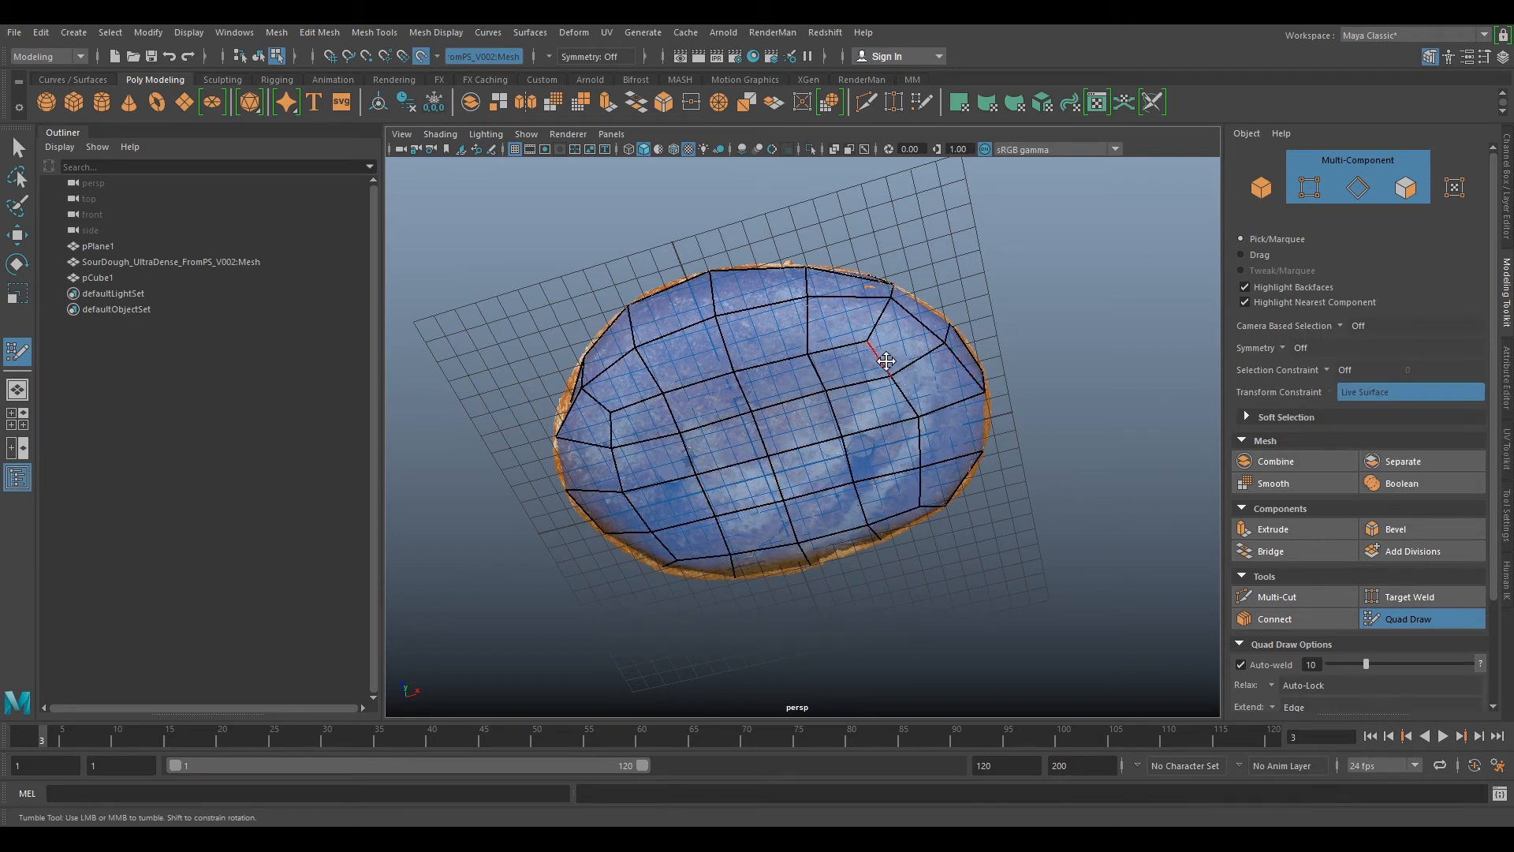
{"action": "left_click_drag", "start_coordinate": [1050, 339], "coordinate": [913, 430], "text": "alt"}
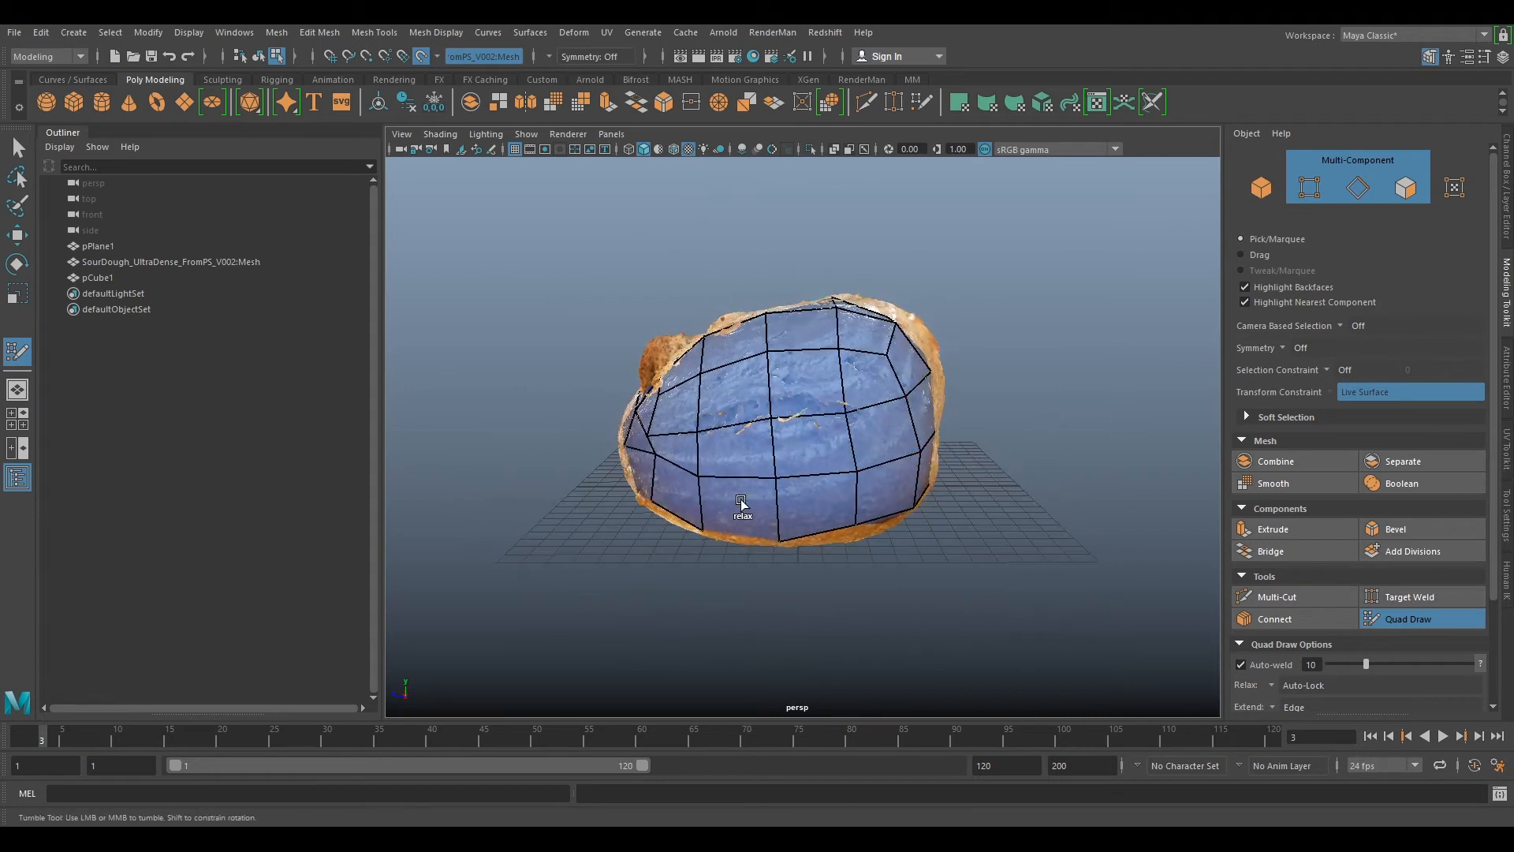
{"action": "mouse_move", "coordinate": [763, 521]}
{"action": "left_mouse_down", "text": "shift"}
{"action": "mouse_move", "coordinate": [595, 423]}
{"action": "mouse_move", "coordinate": [866, 404]}
{"action": "left_mouse_up", "text": "shift"}
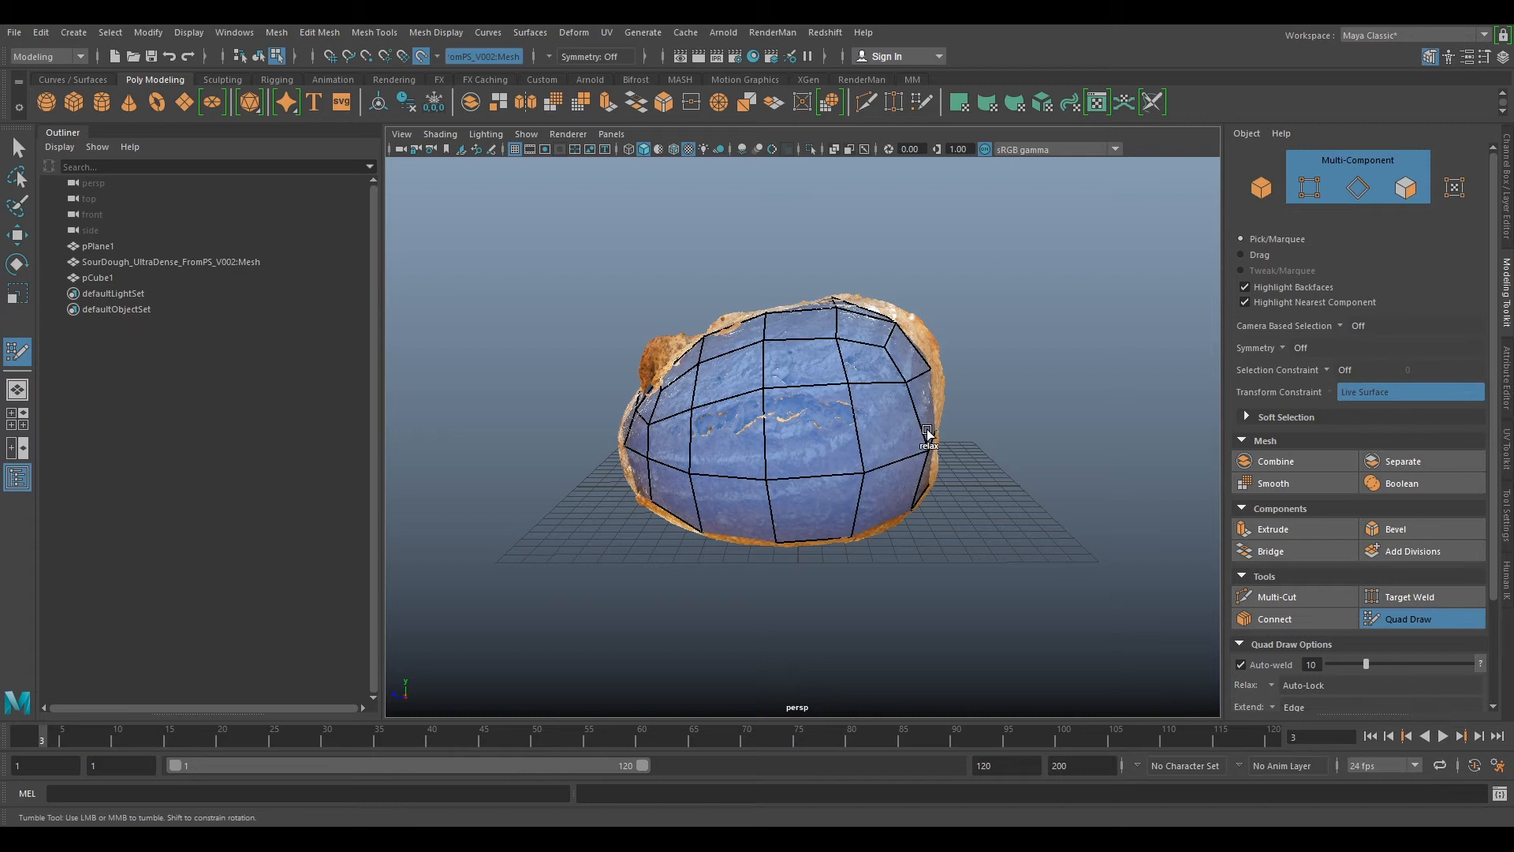
- Relax the coarse quads across the cracked top and around the loaf's remaining sides, checking the fit from several angles
{"action": "left_click_drag", "start_coordinate": [1074, 392], "coordinate": [886, 465], "text": "alt"}
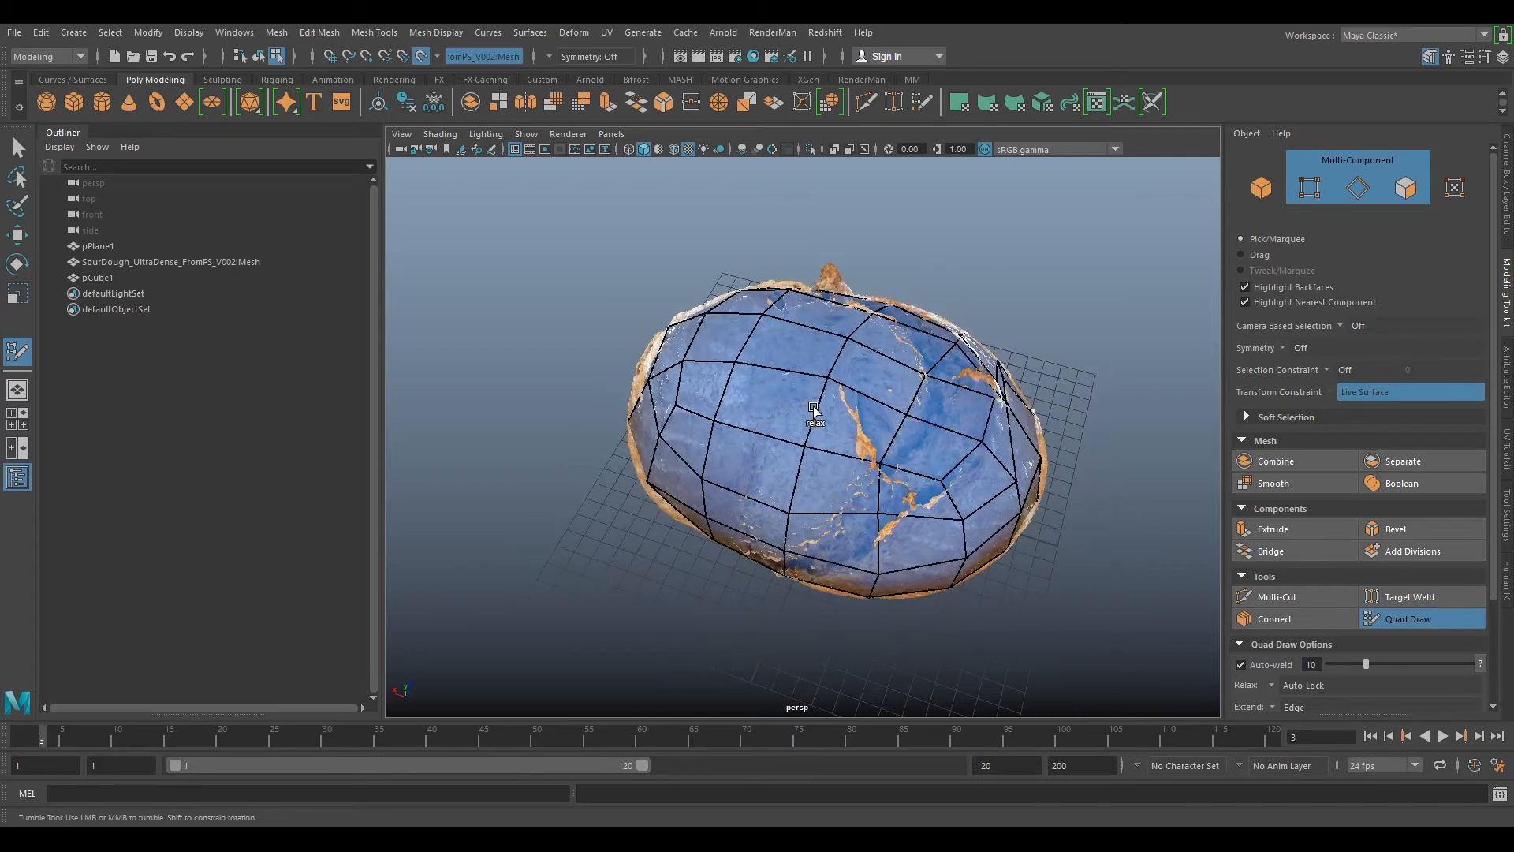
{"action": "mouse_move", "coordinate": [706, 389]}
{"action": "left_mouse_down", "text": "shift"}
{"action": "mouse_move", "coordinate": [848, 347]}
{"action": "mouse_move", "coordinate": [946, 457]}
{"action": "mouse_move", "coordinate": [993, 544]}
{"action": "mouse_move", "coordinate": [848, 527]}
{"action": "mouse_move", "coordinate": [905, 601]}
{"action": "left_mouse_up", "text": "shift"}
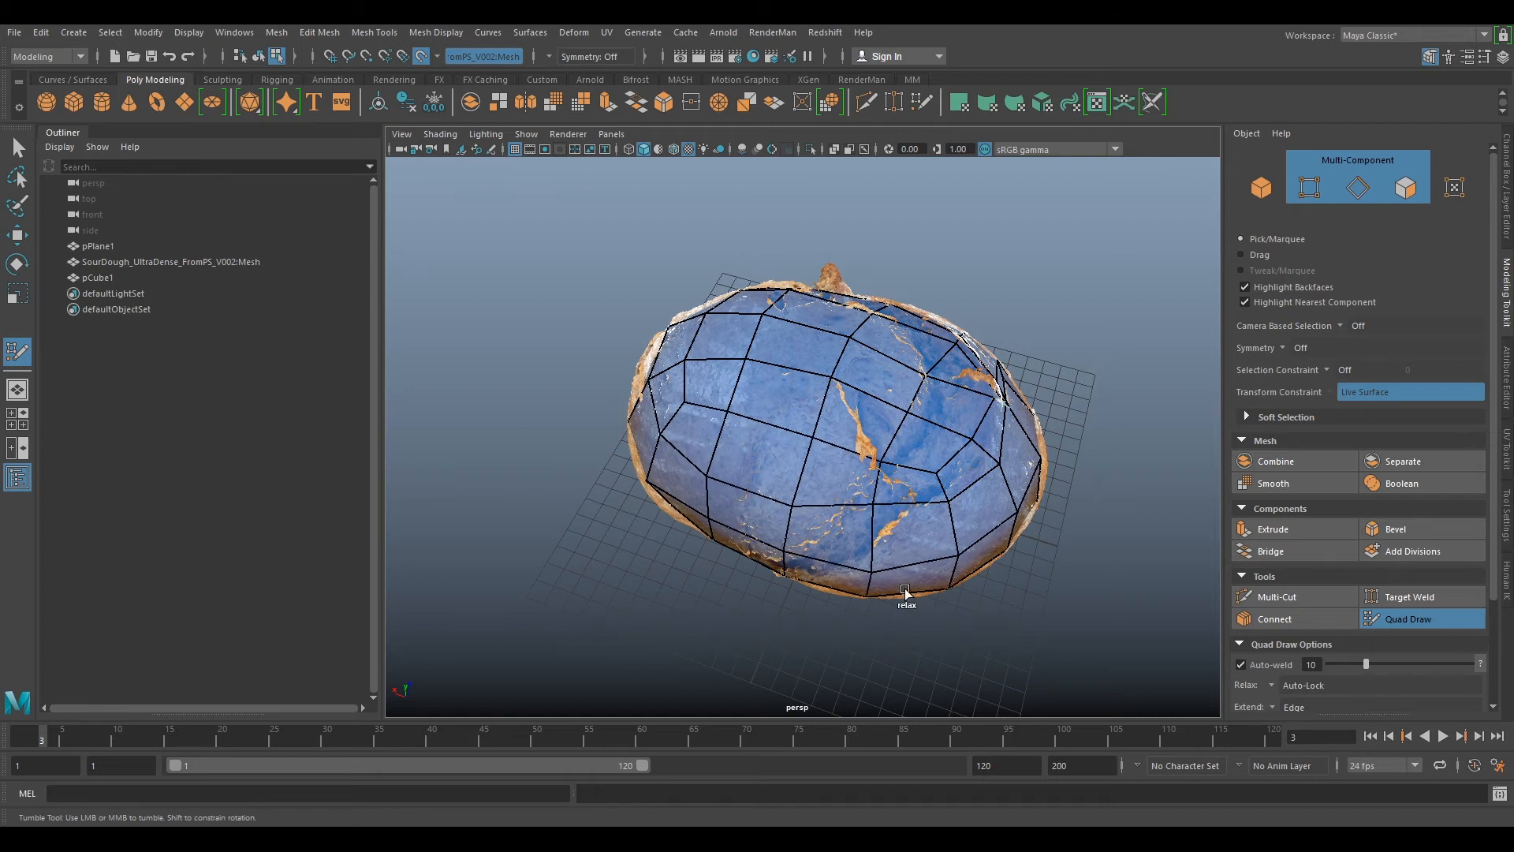
{"action": "left_click_drag", "start_coordinate": [649, 618], "coordinate": [954, 558], "text": "alt"}
{"action": "mouse_move", "coordinate": [881, 453]}
{"action": "left_mouse_down", "text": "shift"}
{"action": "mouse_move", "coordinate": [828, 534]}
{"action": "mouse_move", "coordinate": [921, 526]}
{"action": "mouse_move", "coordinate": [920, 556]}
{"action": "mouse_move", "coordinate": [674, 363]}
{"action": "mouse_move", "coordinate": [776, 449]}
{"action": "mouse_move", "coordinate": [800, 399]}
{"action": "mouse_move", "coordinate": [763, 394]}
{"action": "left_mouse_up", "text": "shift"}
{"action": "key", "text": "alt+shift"}
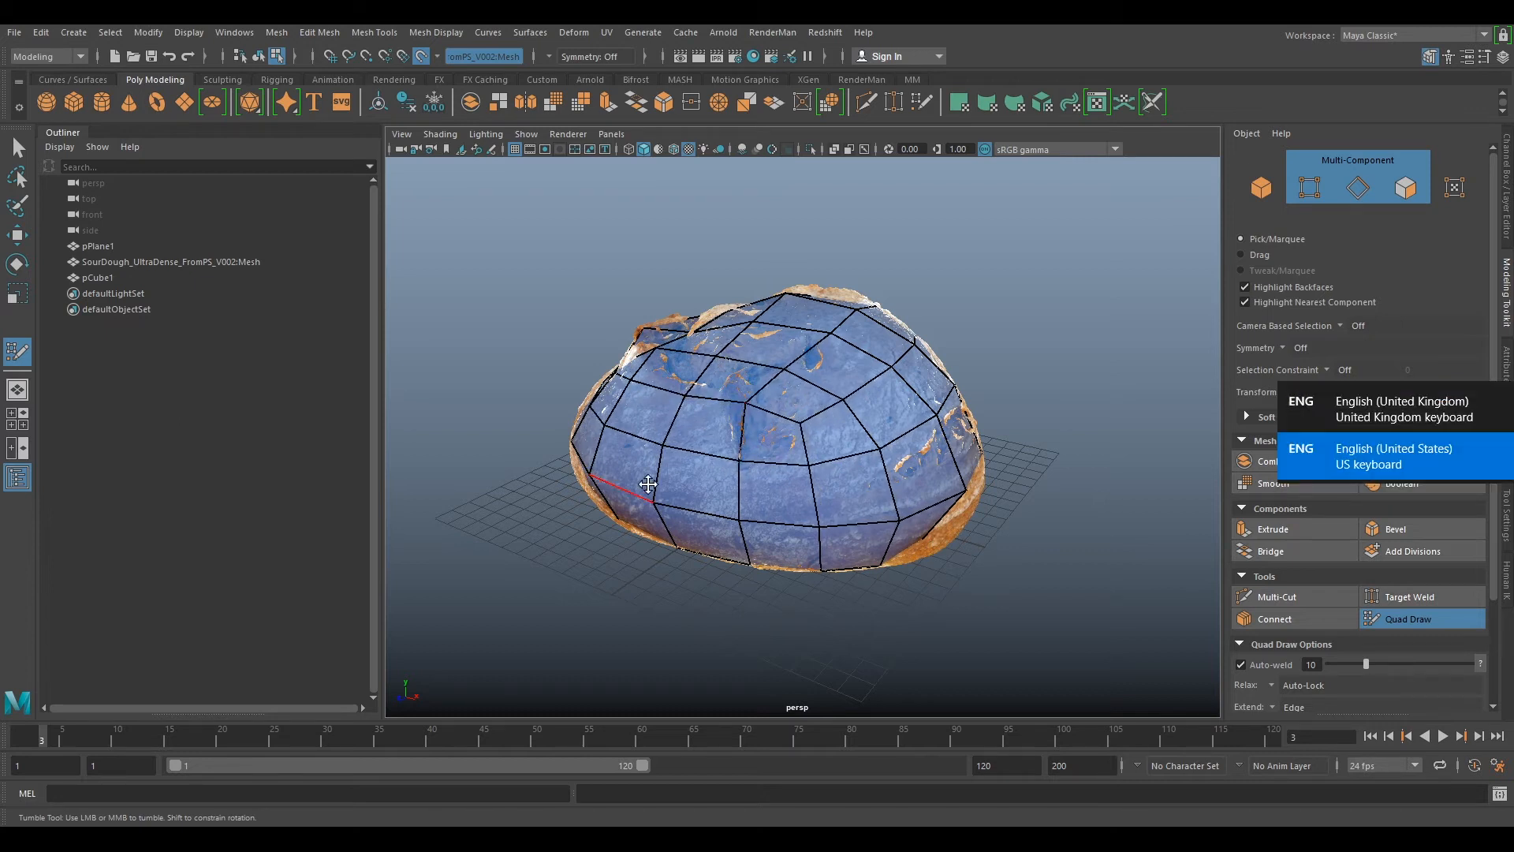
{"action": "left_click_drag", "start_coordinate": [624, 437], "coordinate": [827, 437], "text": "alt"}
{"action": "mouse_move", "coordinate": [711, 492]}
{"action": "left_mouse_down", "text": "shift"}
{"action": "mouse_move", "coordinate": [683, 456]}
{"action": "mouse_move", "coordinate": [750, 517]}
{"action": "mouse_move", "coordinate": [715, 461]}
{"action": "mouse_move", "coordinate": [781, 467]}
{"action": "left_mouse_up", "text": "shift"}
{"action": "left_click_drag", "start_coordinate": [1067, 330], "coordinate": [1036, 385], "text": "alt"}
{"action": "left_click_drag", "start_coordinate": [765, 408], "coordinate": [1008, 433], "text": "alt"}
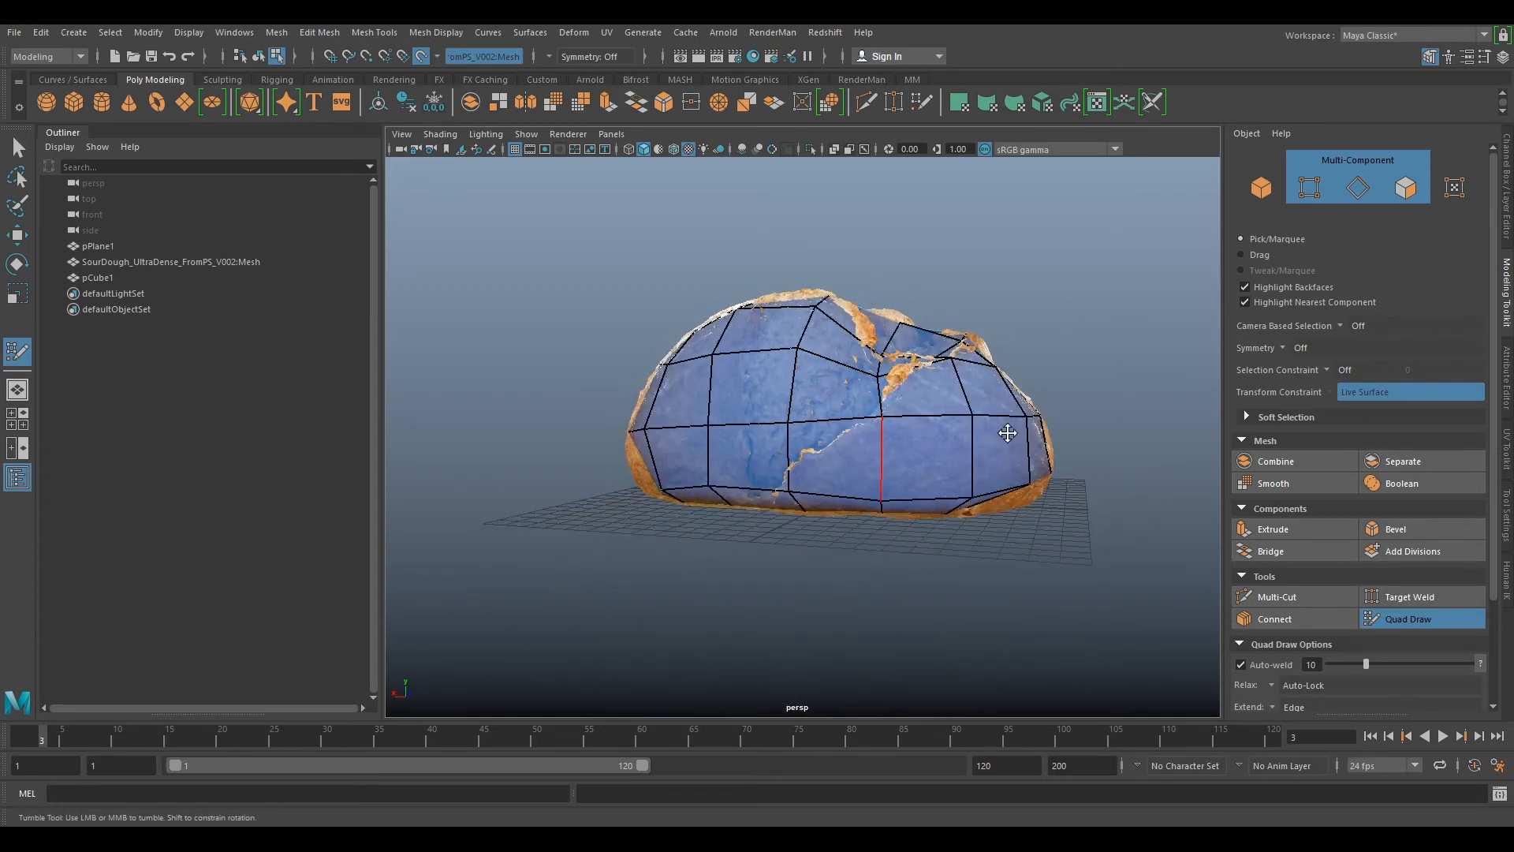
- Exit Quad Draw, return to object selection and smooth pCube1 with 1 division
{"action": "left_click", "coordinate": [1395, 618]}
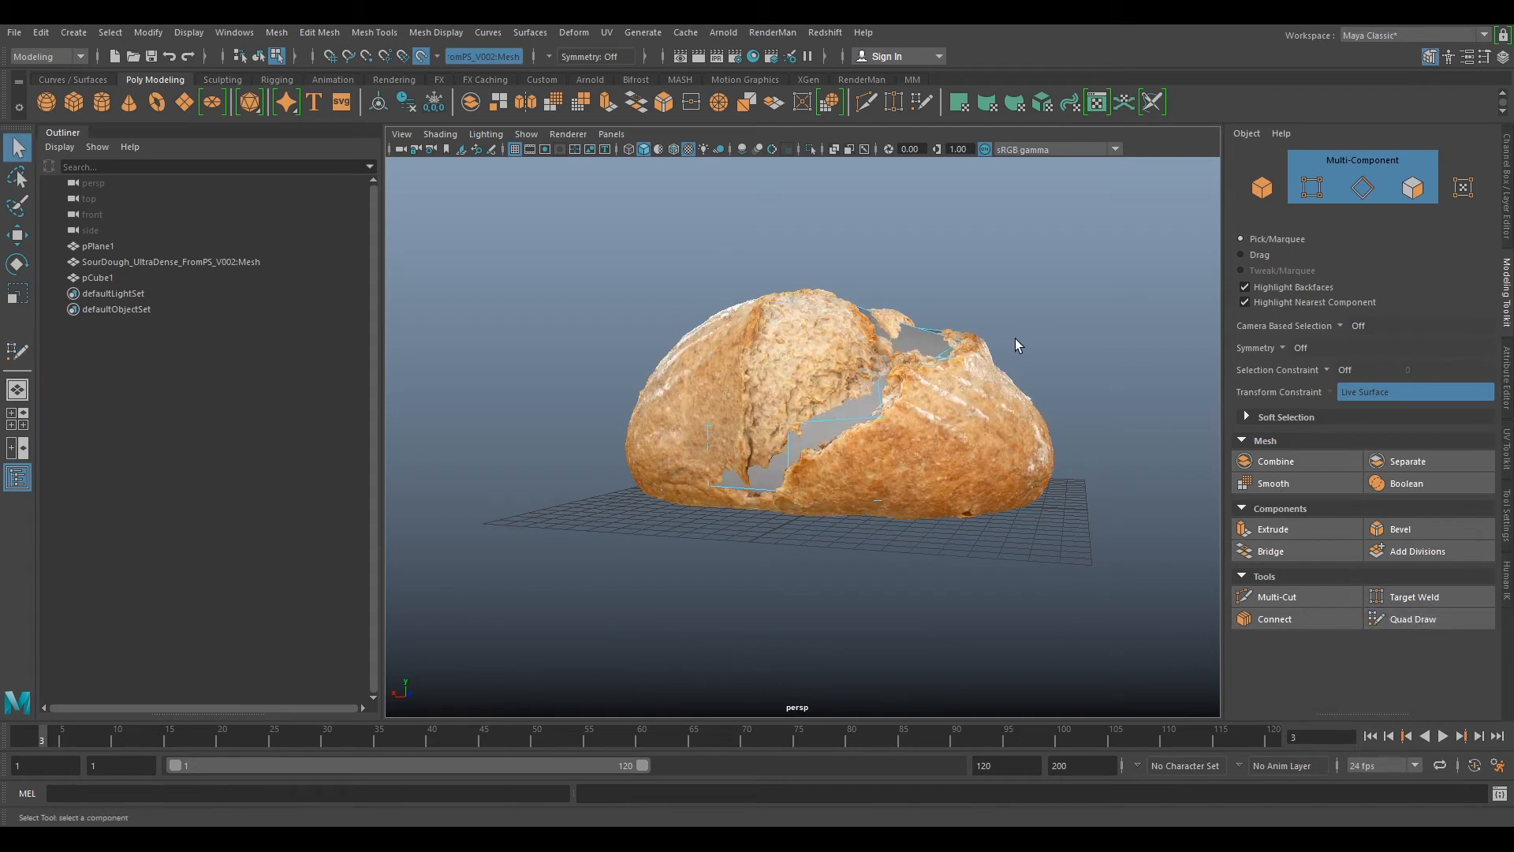
{"action": "left_click", "coordinate": [1263, 194]}
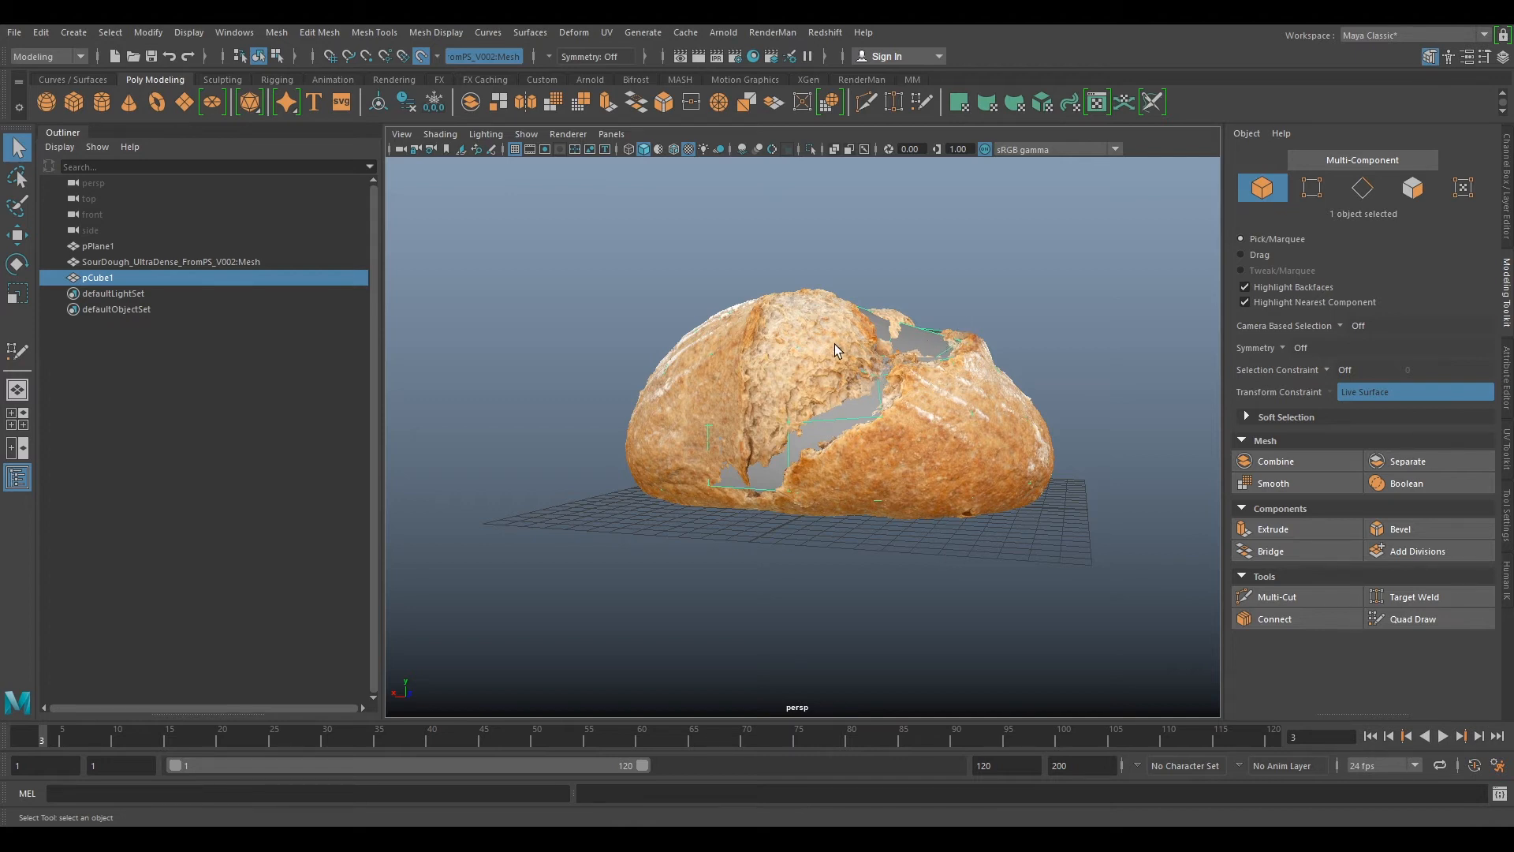
{"action": "left_click", "coordinate": [271, 37]}
{"action": "left_click", "coordinate": [330, 177]}
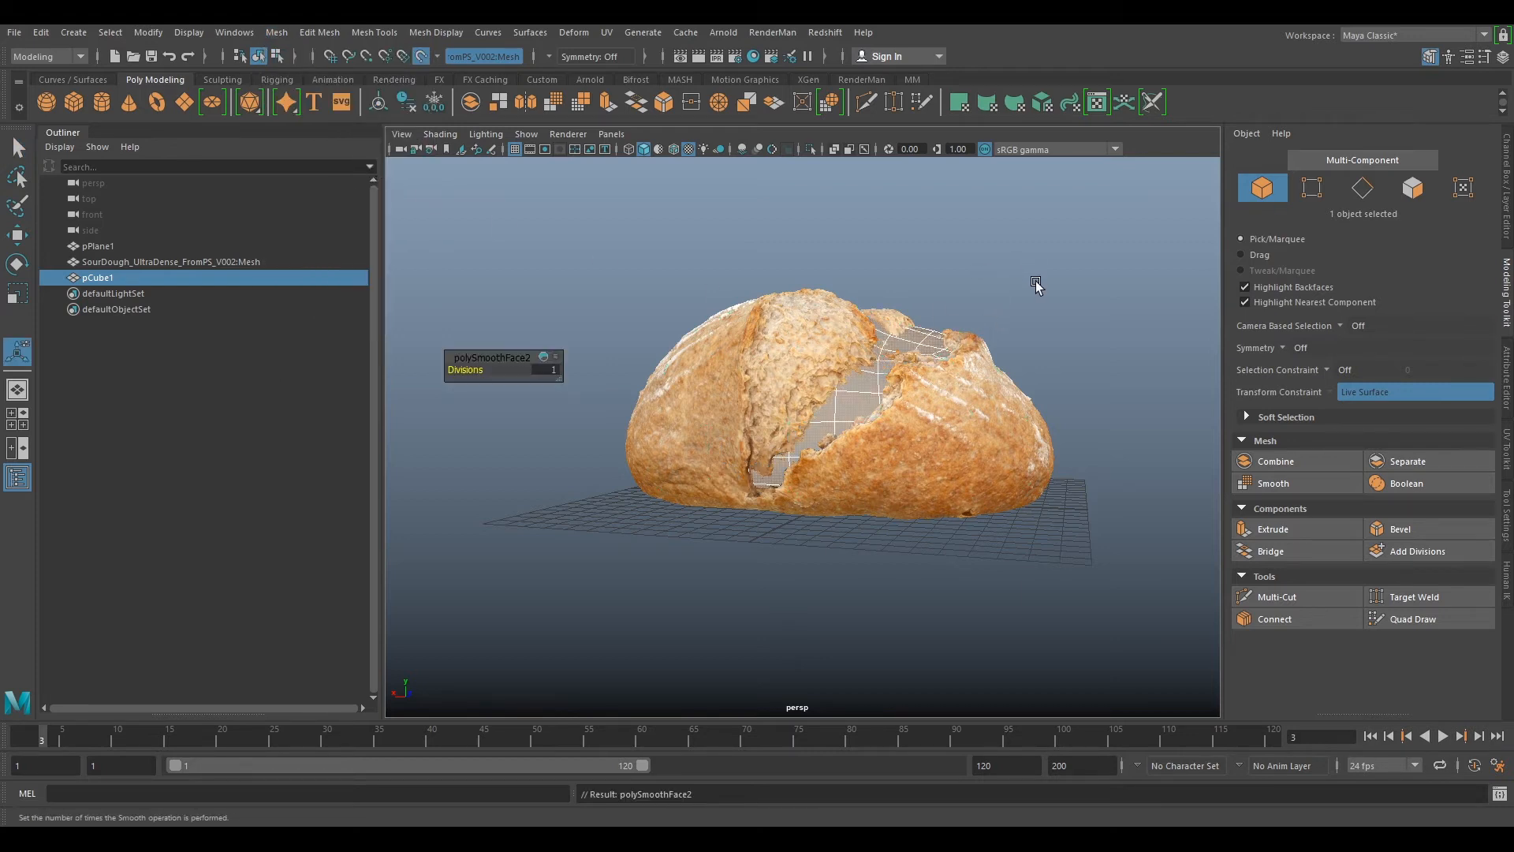
{"action": "mouse_move", "coordinate": [1044, 273]}
{"action": "left_mouse_down", "text": "alt"}
{"action": "mouse_move", "coordinate": [1044, 298]}
{"action": "mouse_move", "coordinate": [1066, 280]}
{"action": "left_mouse_up", "text": "alt"}
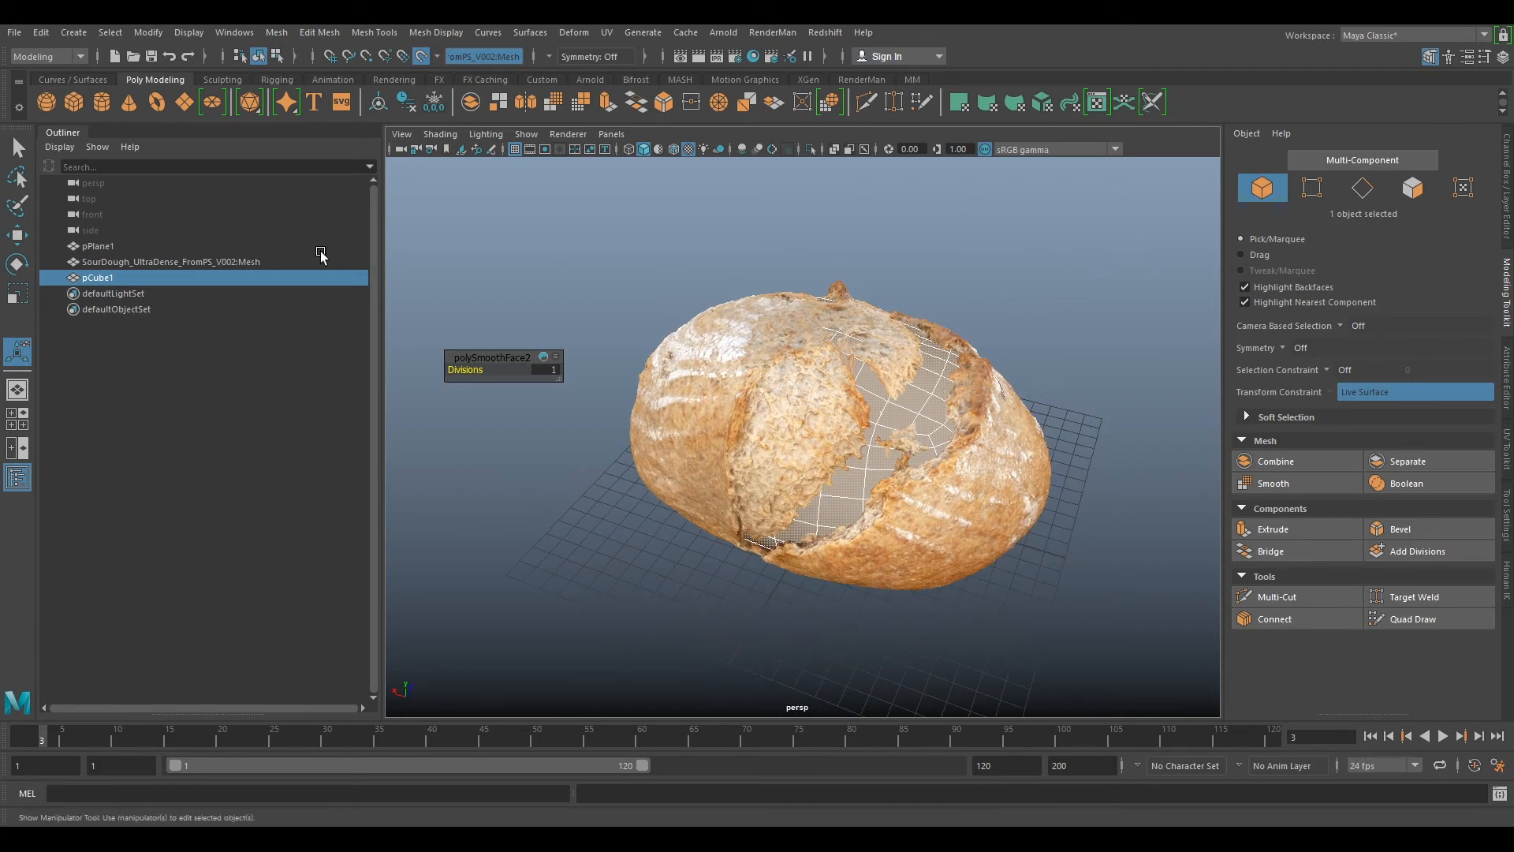
- Reselect pCube1 and reactivate Quad Draw on its denser mesh
{"action": "left_click", "coordinate": [145, 277], "text": "ctrl"}
{"action": "left_click", "coordinate": [115, 277]}
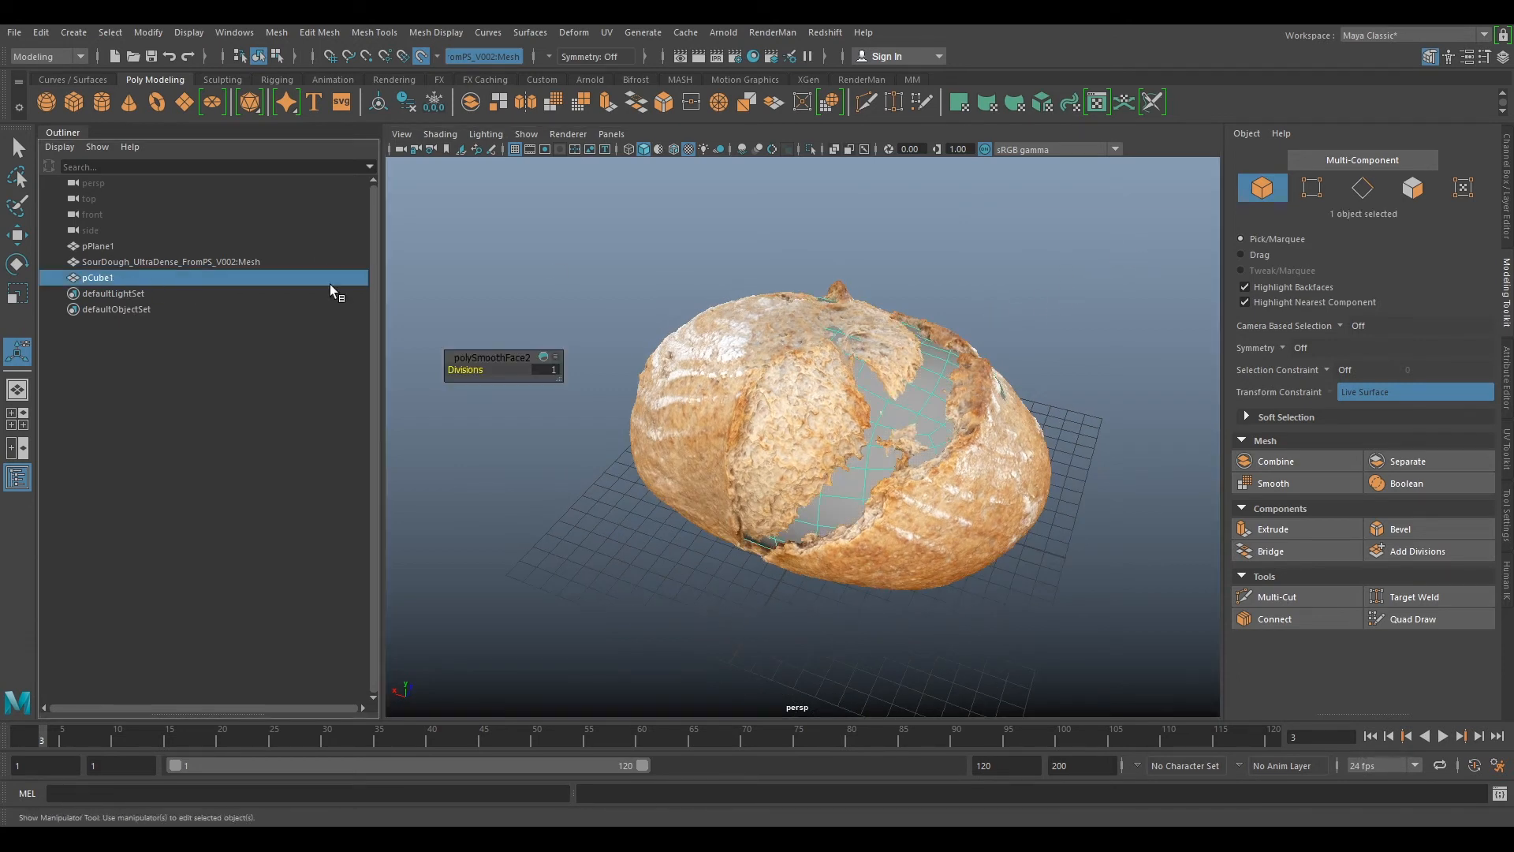
{"action": "left_click", "coordinate": [676, 335]}
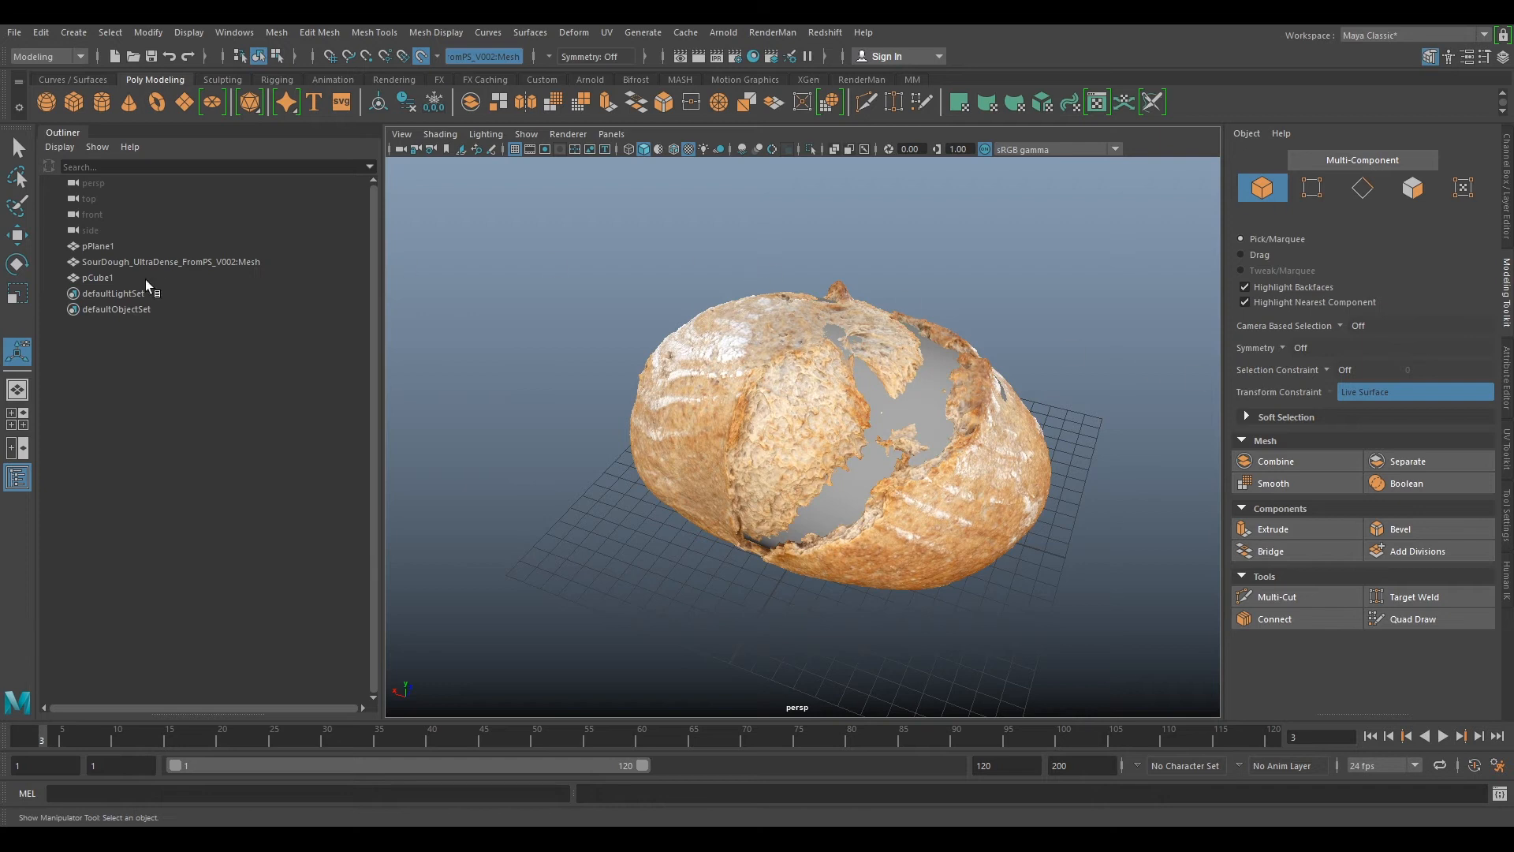
{"action": "left_click", "coordinate": [98, 279]}
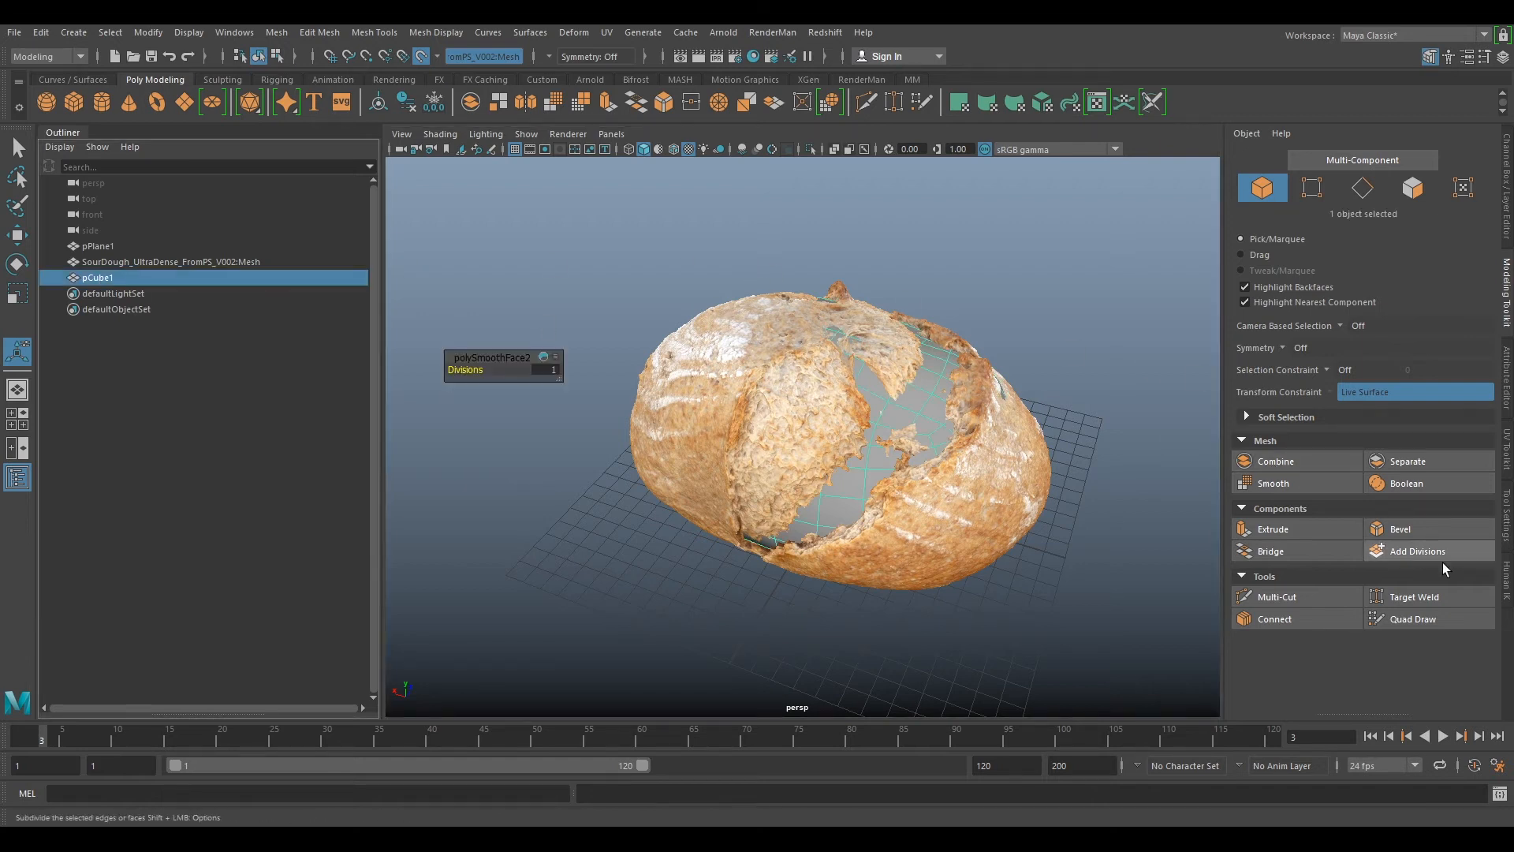
{"action": "left_click", "coordinate": [1416, 617]}
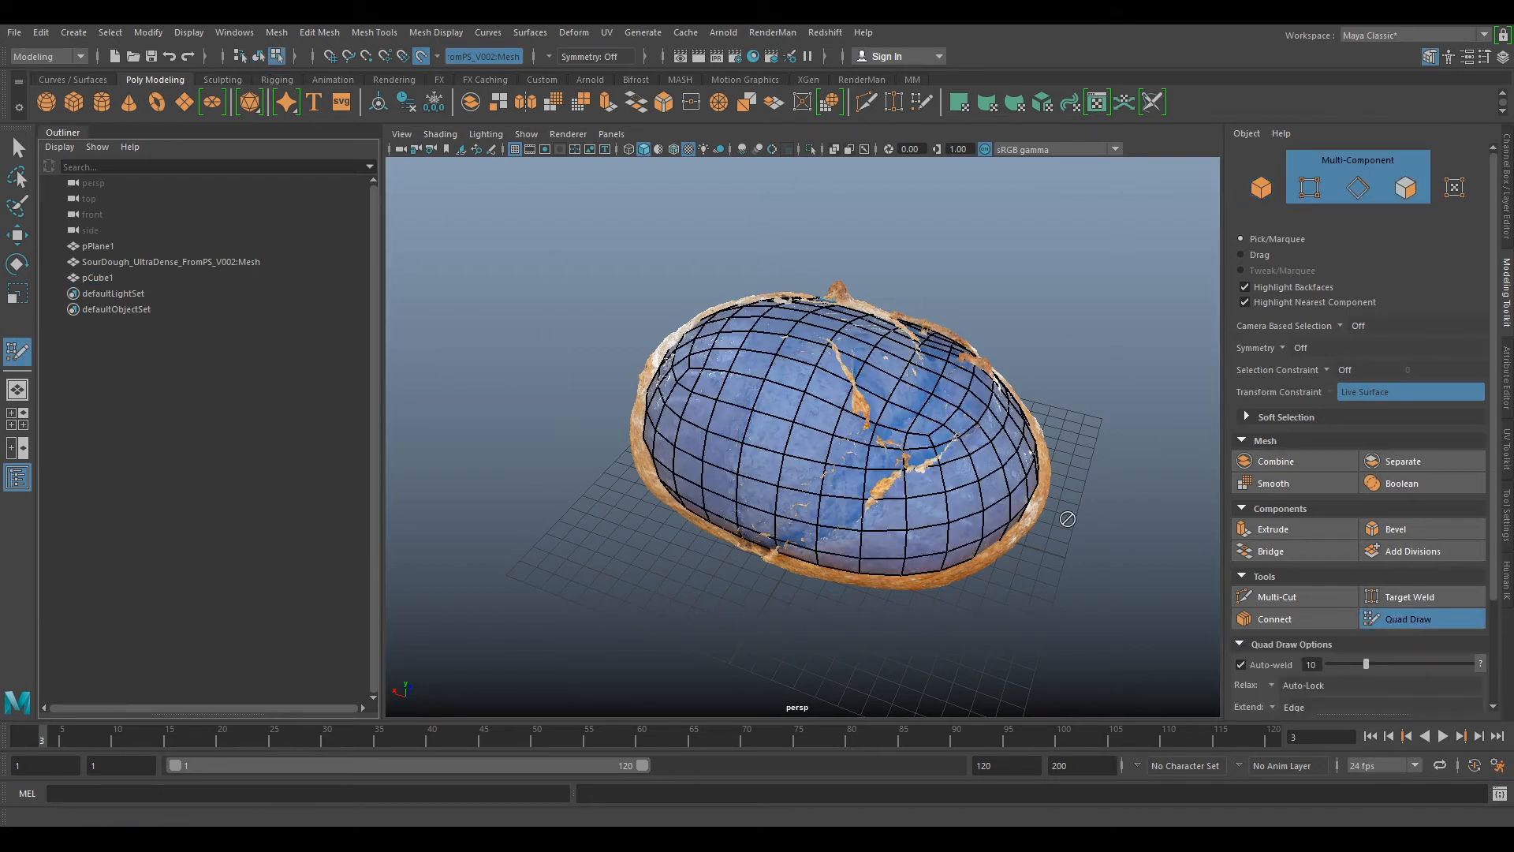
- Relax the denser quads over the loaf's top and long side so they conform to the live surface
{"action": "mouse_move", "coordinate": [897, 422]}
{"action": "left_mouse_down", "text": "alt"}
{"action": "mouse_move", "coordinate": [924, 443]}
{"action": "mouse_move", "coordinate": [846, 428]}
{"action": "mouse_move", "coordinate": [788, 497]}
{"action": "mouse_move", "coordinate": [833, 547]}
{"action": "mouse_move", "coordinate": [781, 556]}
{"action": "mouse_move", "coordinate": [709, 489]}
{"action": "mouse_move", "coordinate": [710, 410]}
{"action": "mouse_move", "coordinate": [634, 498]}
{"action": "mouse_move", "coordinate": [678, 394]}
{"action": "mouse_move", "coordinate": [646, 371]}
{"action": "mouse_move", "coordinate": [686, 323]}
{"action": "mouse_move", "coordinate": [777, 428]}
{"action": "mouse_move", "coordinate": [911, 520]}
{"action": "mouse_move", "coordinate": [963, 582]}
{"action": "mouse_move", "coordinate": [1017, 536]}
{"action": "mouse_move", "coordinate": [986, 544]}
{"action": "mouse_move", "coordinate": [1045, 530]}
{"action": "mouse_move", "coordinate": [1063, 404]}
{"action": "mouse_move", "coordinate": [812, 463]}
{"action": "mouse_move", "coordinate": [914, 394]}
{"action": "mouse_move", "coordinate": [820, 371]}
{"action": "mouse_move", "coordinate": [702, 402]}
{"action": "mouse_move", "coordinate": [797, 481]}
{"action": "mouse_move", "coordinate": [821, 581]}
{"action": "mouse_move", "coordinate": [895, 586]}
{"action": "left_mouse_up", "text": "alt"}
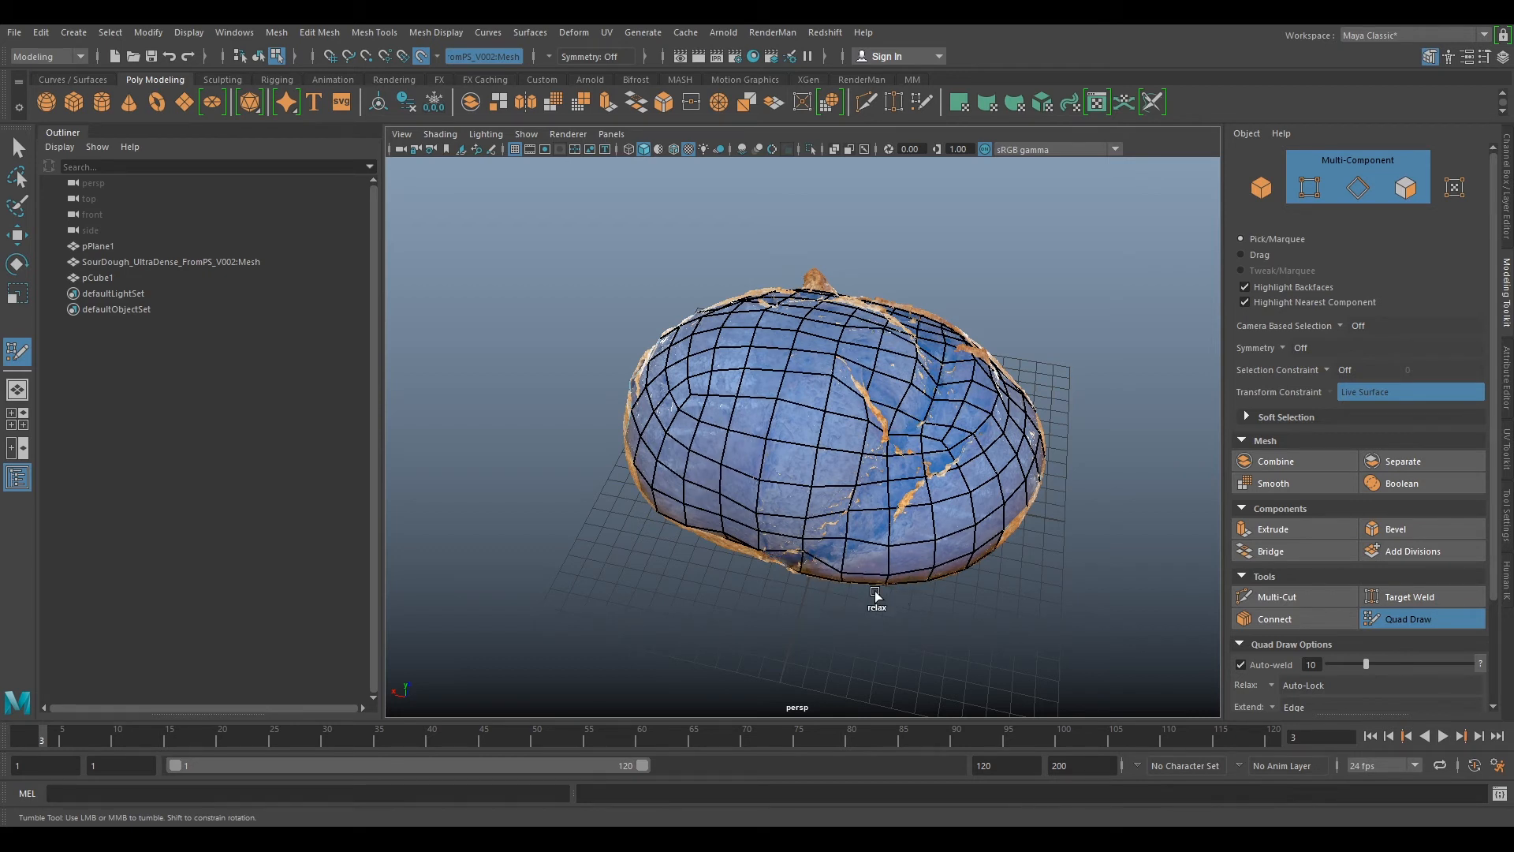
{"action": "left_click_drag", "start_coordinate": [1110, 492], "coordinate": [966, 421], "text": "alt"}
{"action": "mouse_move", "coordinate": [846, 499]}
{"action": "left_mouse_down", "text": "shift"}
{"action": "mouse_move", "coordinate": [784, 473]}
{"action": "mouse_move", "coordinate": [893, 483]}
{"action": "mouse_move", "coordinate": [727, 476]}
{"action": "mouse_move", "coordinate": [765, 467]}
{"action": "mouse_move", "coordinate": [764, 354]}
{"action": "mouse_move", "coordinate": [792, 309]}
{"action": "mouse_move", "coordinate": [781, 398]}
{"action": "left_mouse_up", "text": "shift"}
{"action": "key", "text": "alt+shift"}
{"action": "mouse_move", "coordinate": [1082, 308]}
{"action": "left_mouse_down", "text": "alt"}
{"action": "mouse_move", "coordinate": [920, 368]}
{"action": "mouse_move", "coordinate": [702, 497]}
{"action": "mouse_move", "coordinate": [728, 550]}
{"action": "mouse_move", "coordinate": [796, 347]}
{"action": "mouse_move", "coordinate": [757, 331]}
{"action": "mouse_move", "coordinate": [839, 360]}
{"action": "mouse_move", "coordinate": [779, 331]}
{"action": "mouse_move", "coordinate": [919, 446]}
{"action": "mouse_move", "coordinate": [865, 497]}
{"action": "mouse_move", "coordinate": [701, 523]}
{"action": "mouse_move", "coordinate": [667, 445]}
{"action": "left_mouse_up", "text": "alt"}
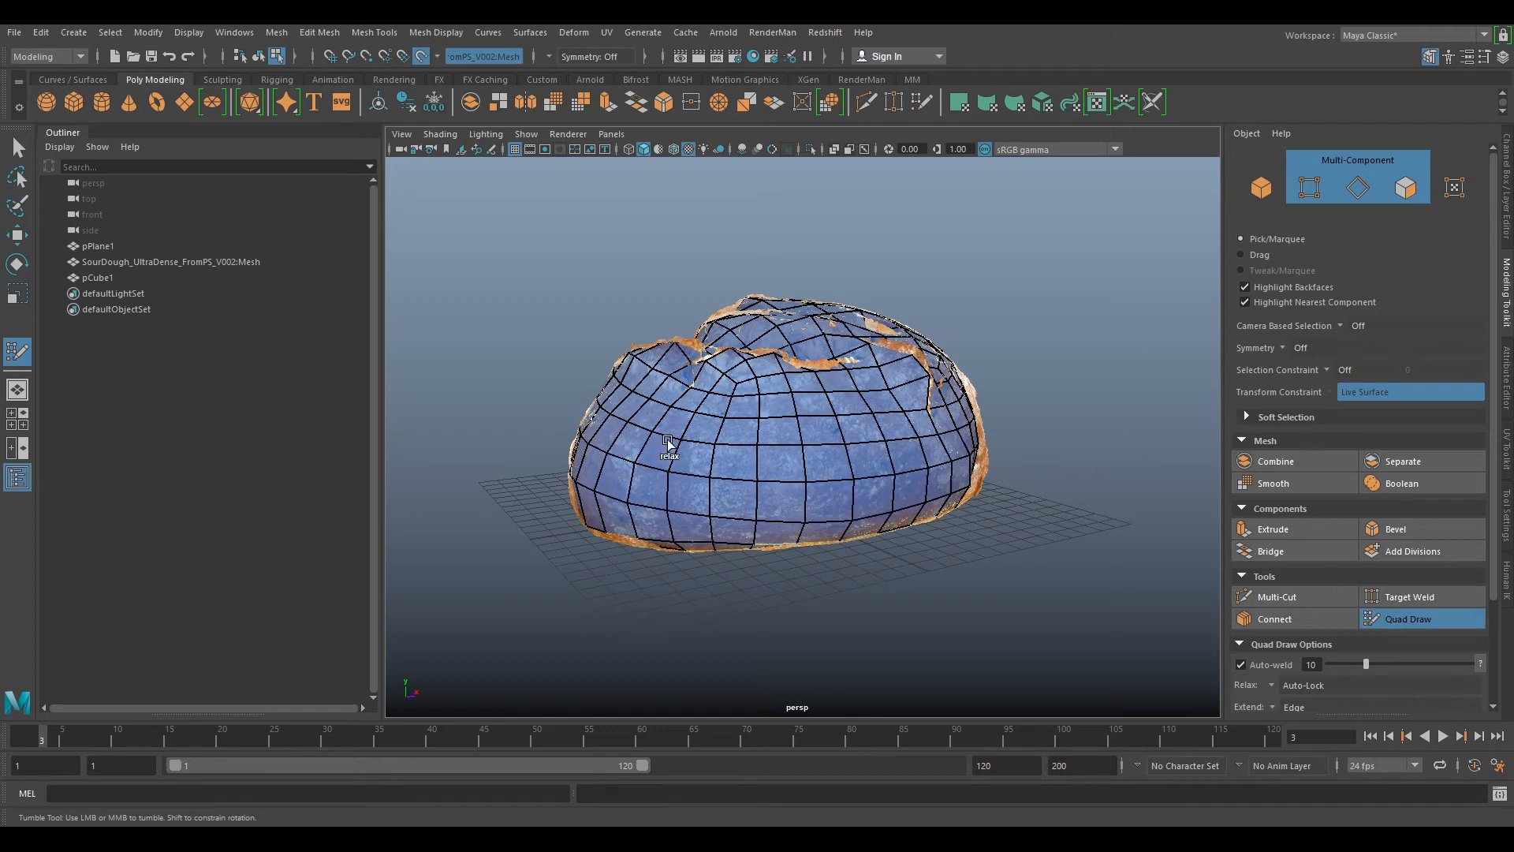
- Relax the denser quads at the loaf's ends, along its lower rim and beside the front crack
{"action": "left_click_drag", "start_coordinate": [1056, 339], "coordinate": [982, 348], "text": "alt"}
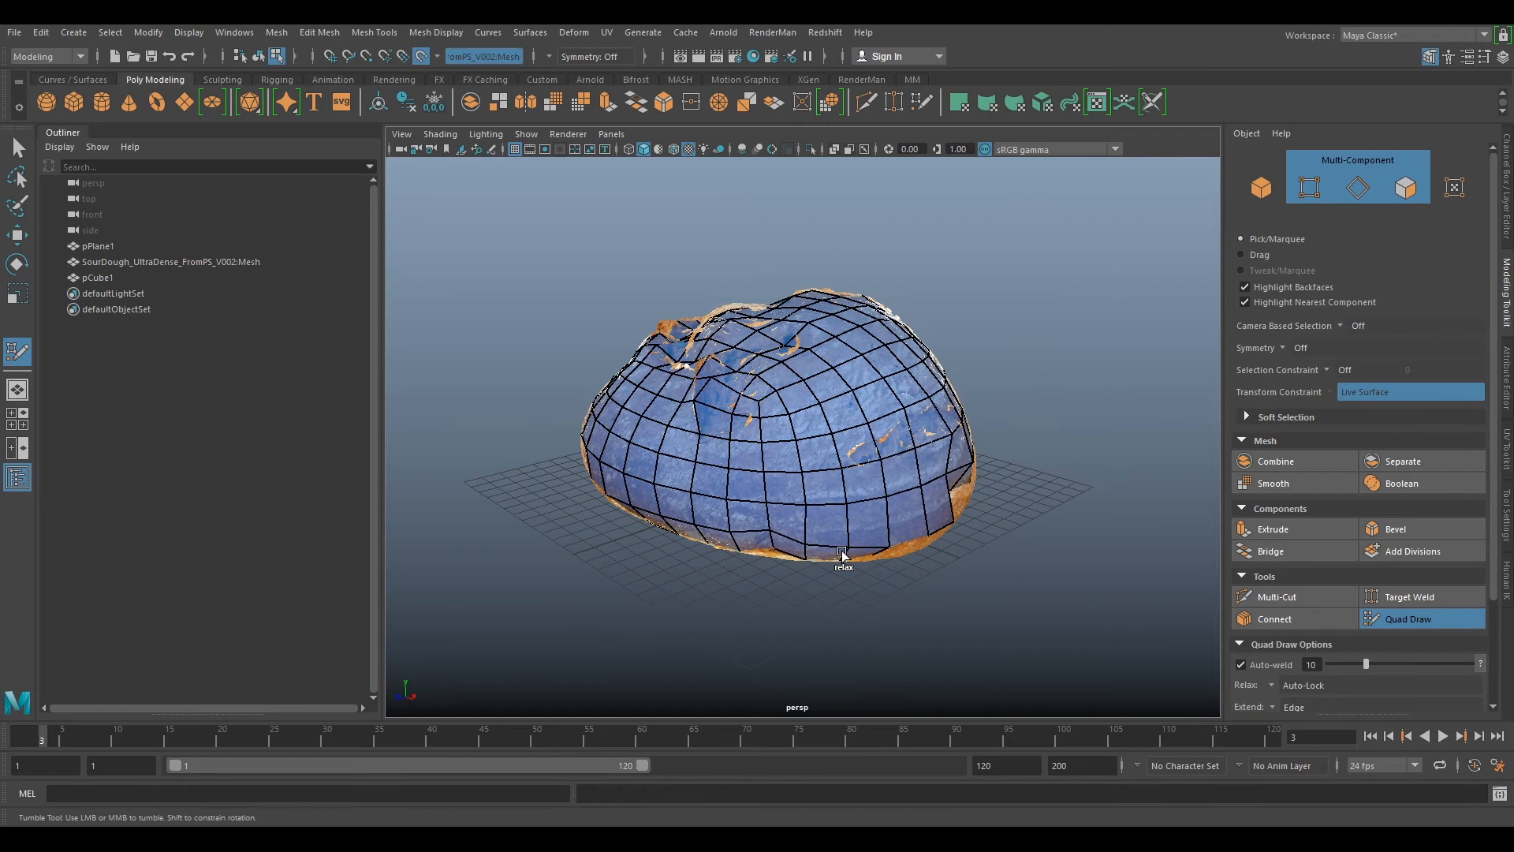
{"action": "mouse_move", "coordinate": [698, 544]}
{"action": "left_mouse_down", "text": "shift"}
{"action": "mouse_move", "coordinate": [780, 388]}
{"action": "mouse_move", "coordinate": [668, 334]}
{"action": "left_mouse_up", "text": "shift"}
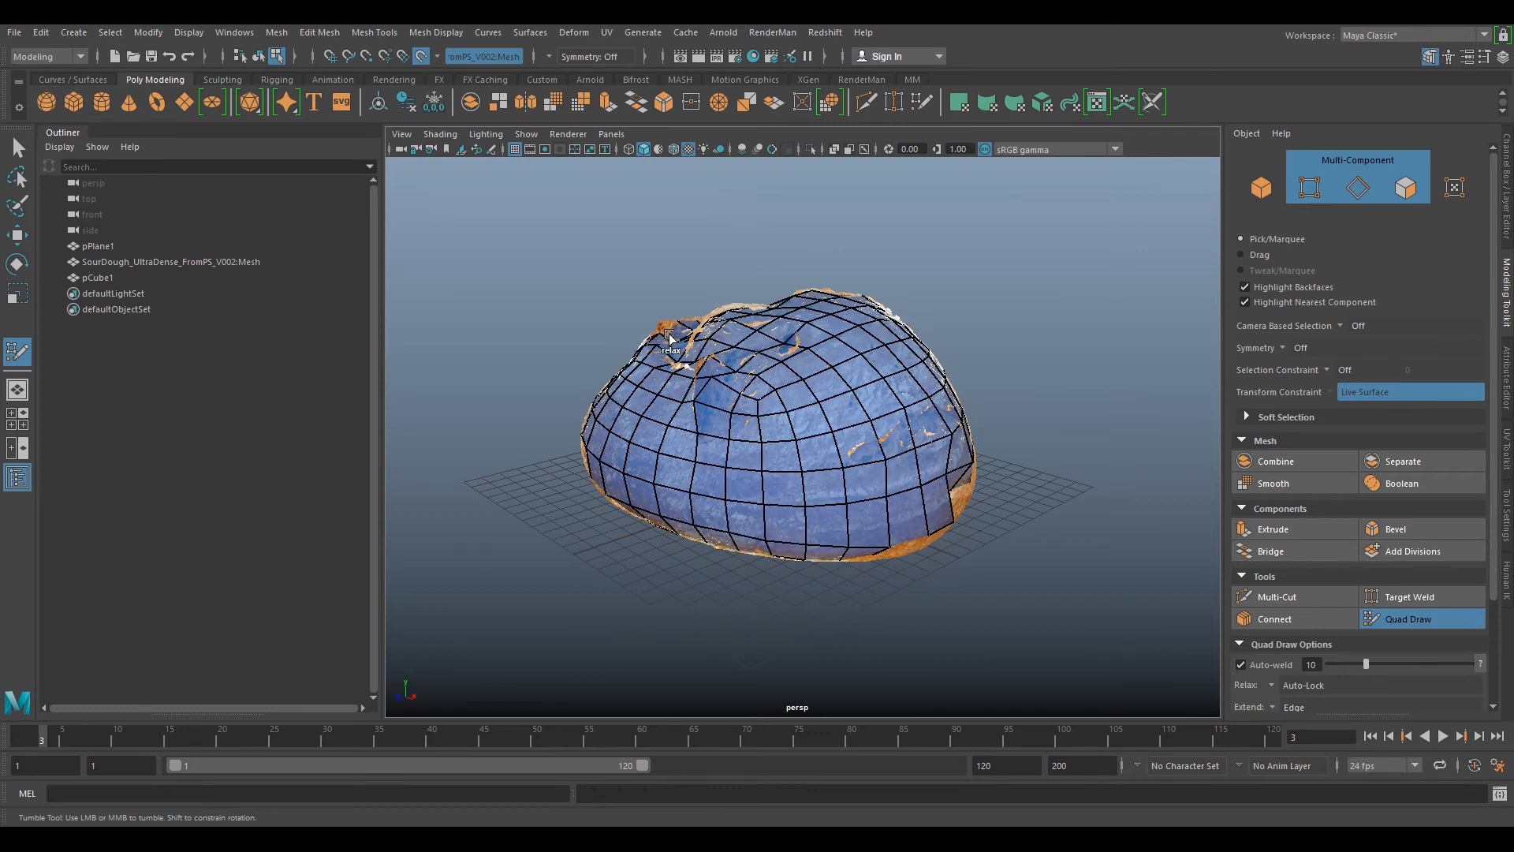
{"action": "mouse_move", "coordinate": [932, 313]}
{"action": "left_mouse_down", "text": "shift"}
{"action": "mouse_move", "coordinate": [956, 524]}
{"action": "mouse_move", "coordinate": [880, 557]}
{"action": "left_mouse_up", "text": "shift"}
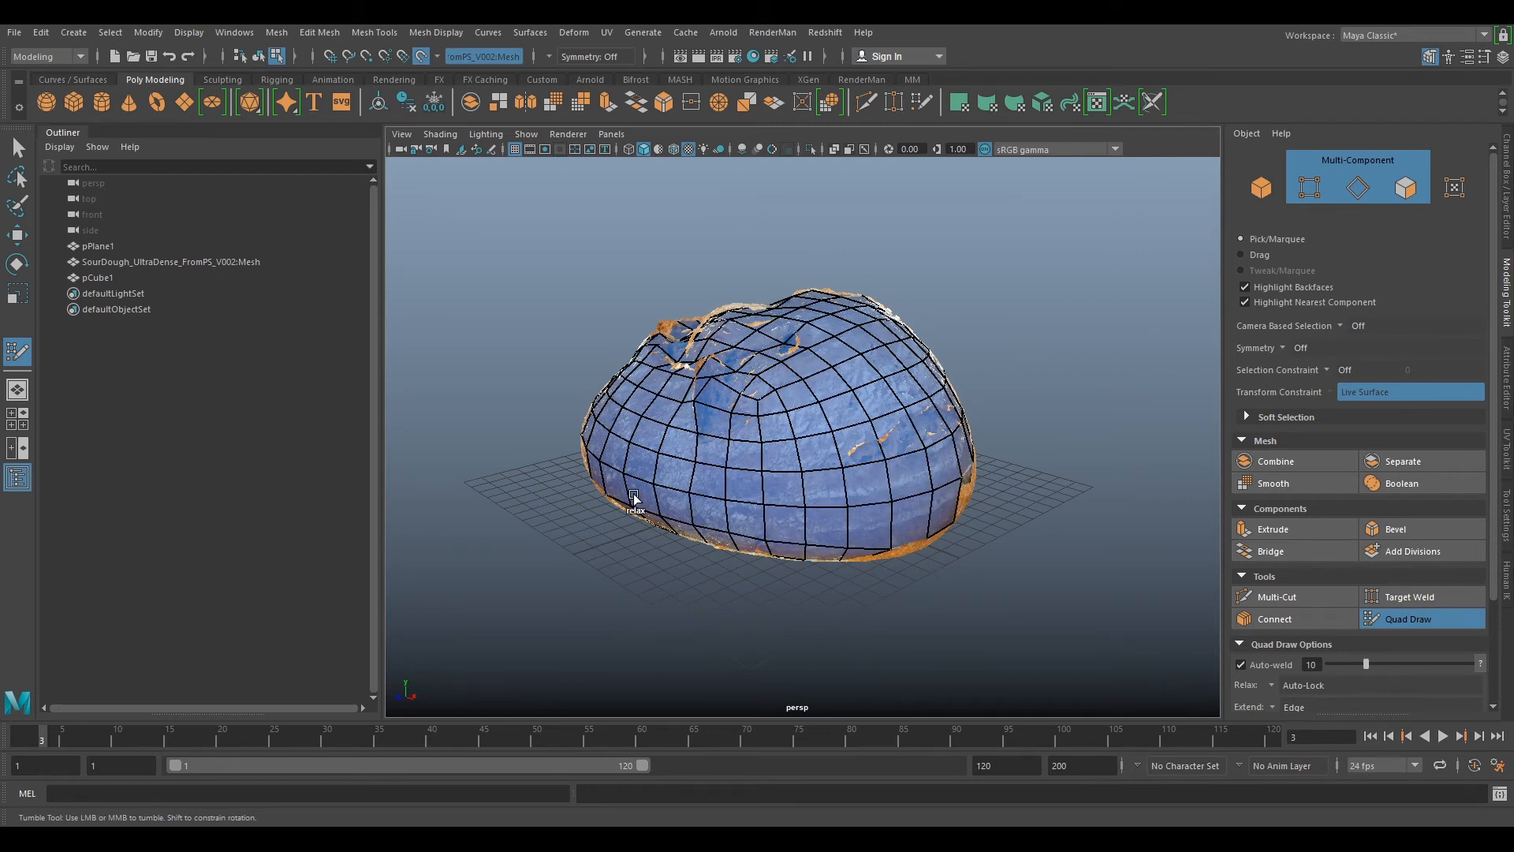
{"action": "left_click_drag", "start_coordinate": [1112, 361], "coordinate": [873, 514], "text": "alt"}
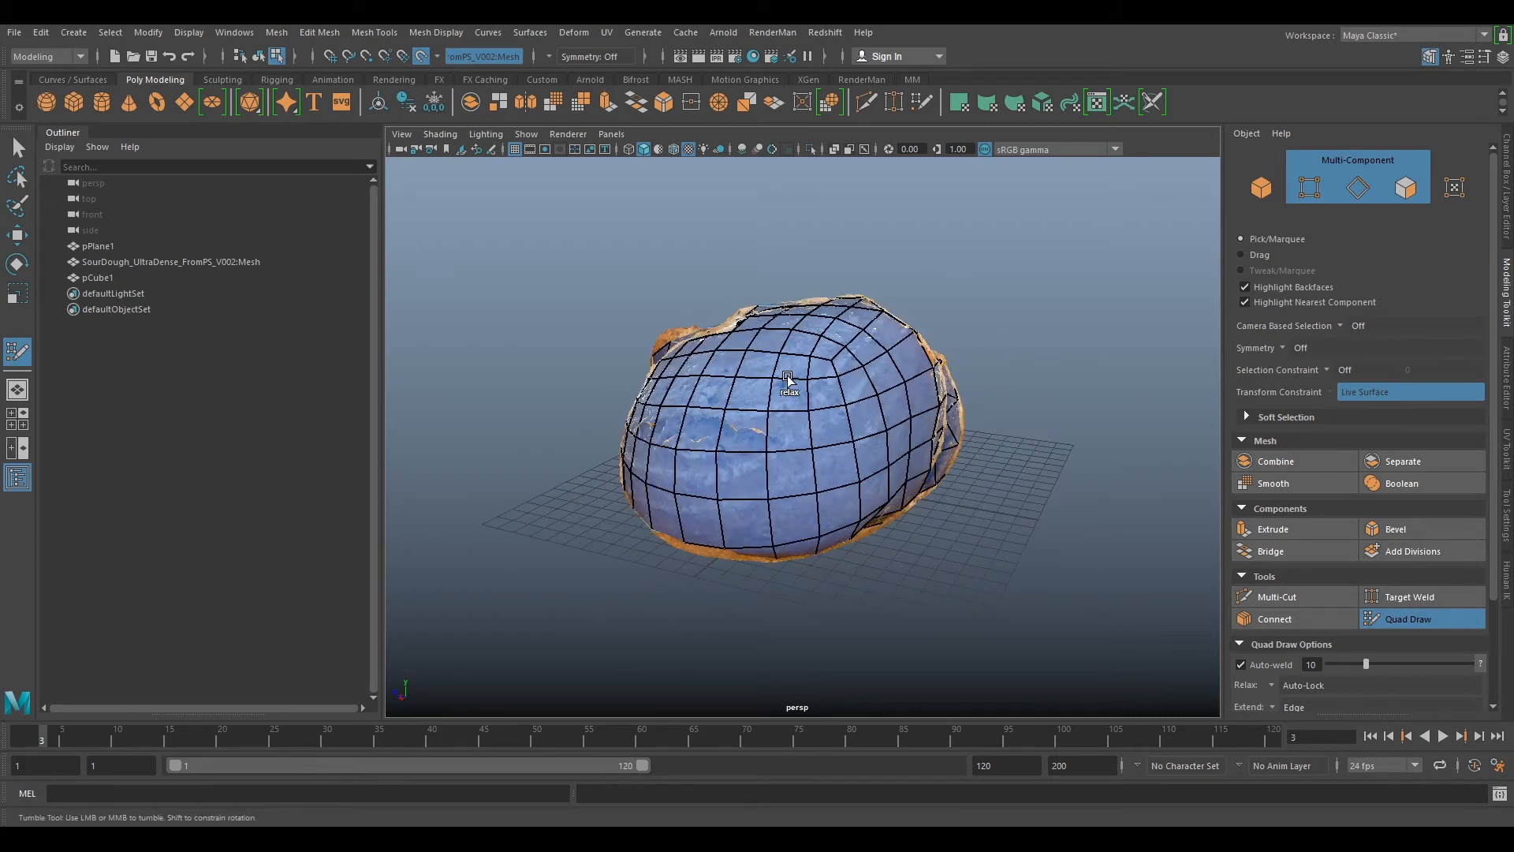
{"action": "left_click_drag", "start_coordinate": [995, 510], "coordinate": [889, 449], "text": "alt"}
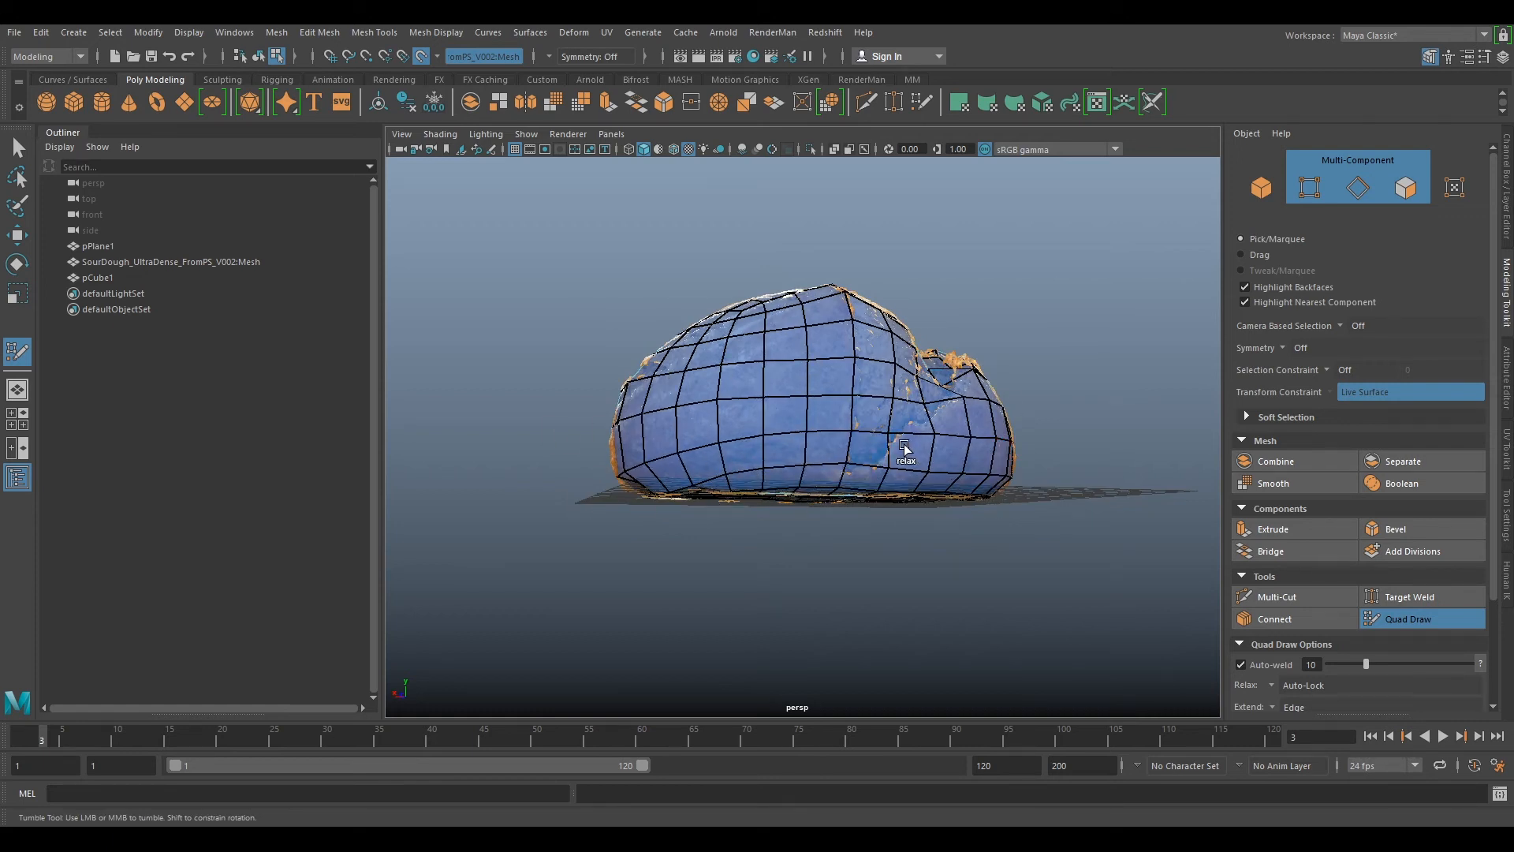
{"action": "left_click_drag", "start_coordinate": [1152, 283], "coordinate": [921, 402], "text": "alt"}
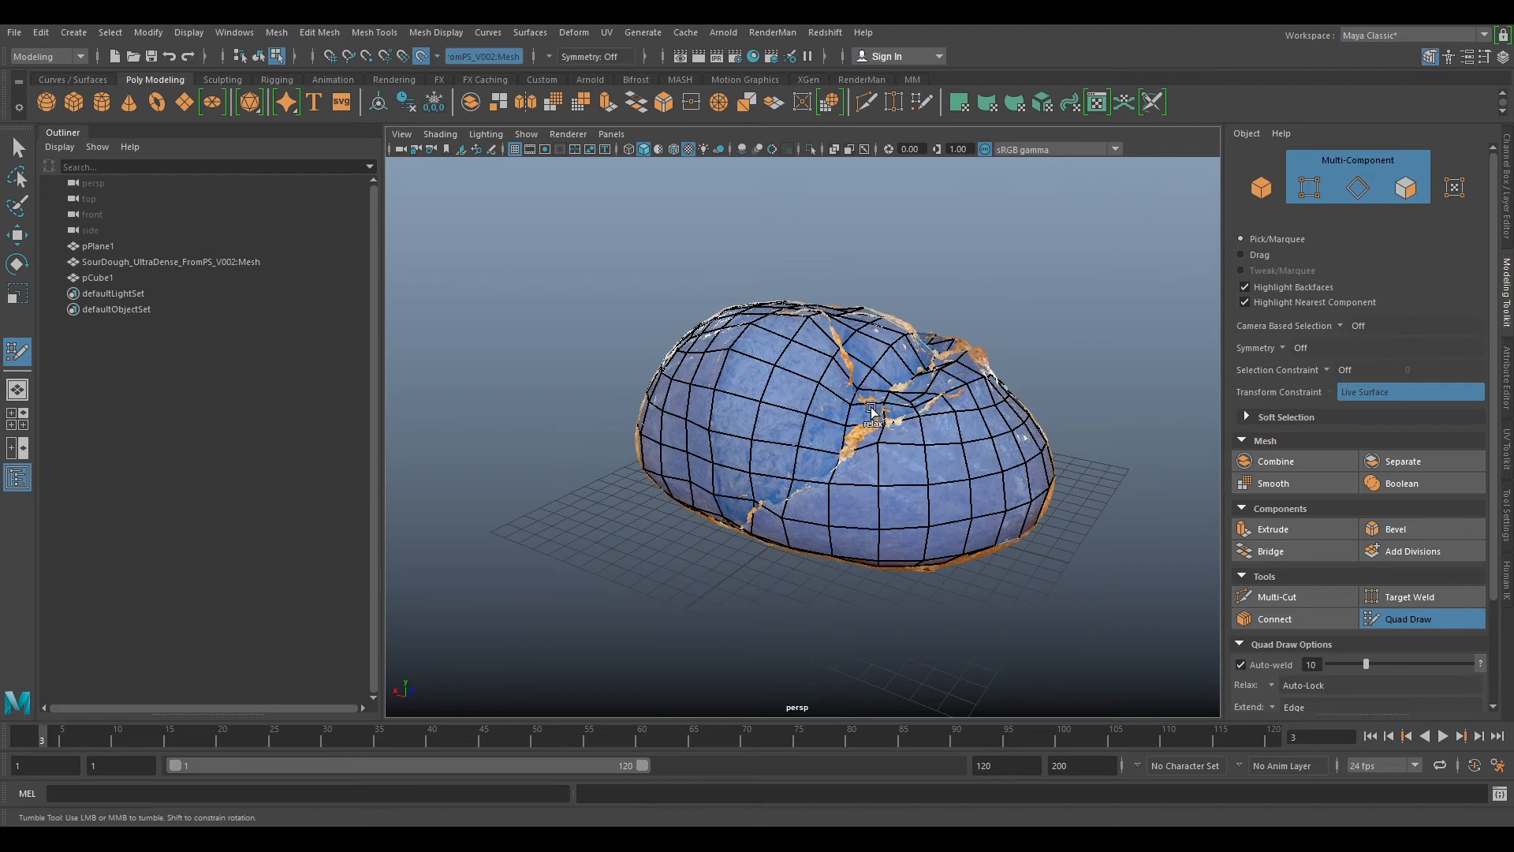
- Relax the denser quads from above and on the underside, and check the cage's fit all around the loaf
{"action": "mouse_move", "coordinate": [1116, 263]}
{"action": "left_mouse_down", "text": "alt"}
{"action": "mouse_move", "coordinate": [1057, 315]}
{"action": "mouse_move", "coordinate": [930, 580]}
{"action": "left_mouse_up", "text": "alt"}
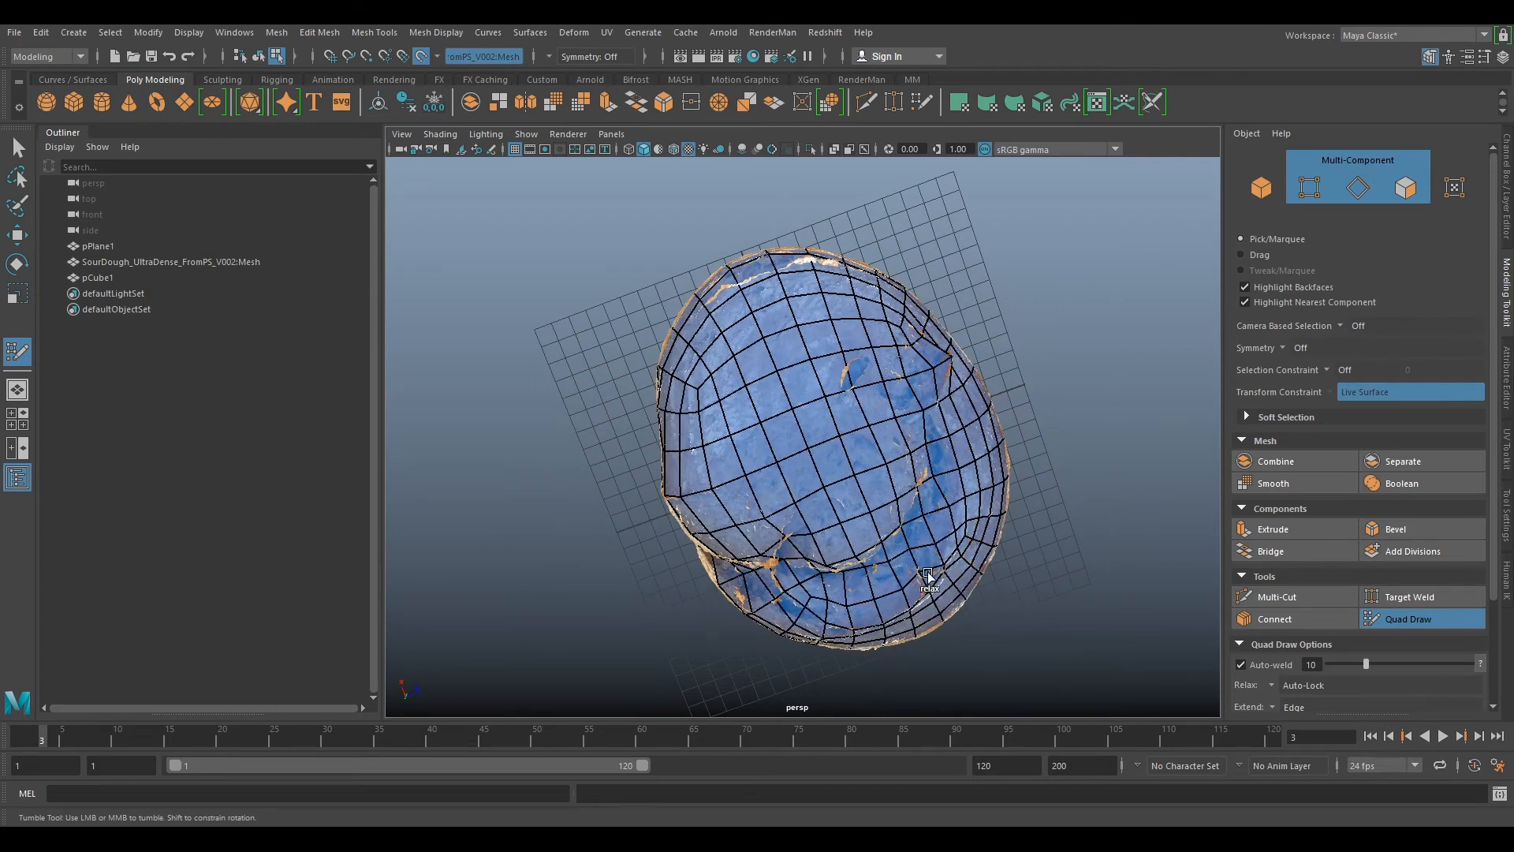
{"action": "left_click_drag", "start_coordinate": [977, 581], "coordinate": [943, 457], "text": "alt"}
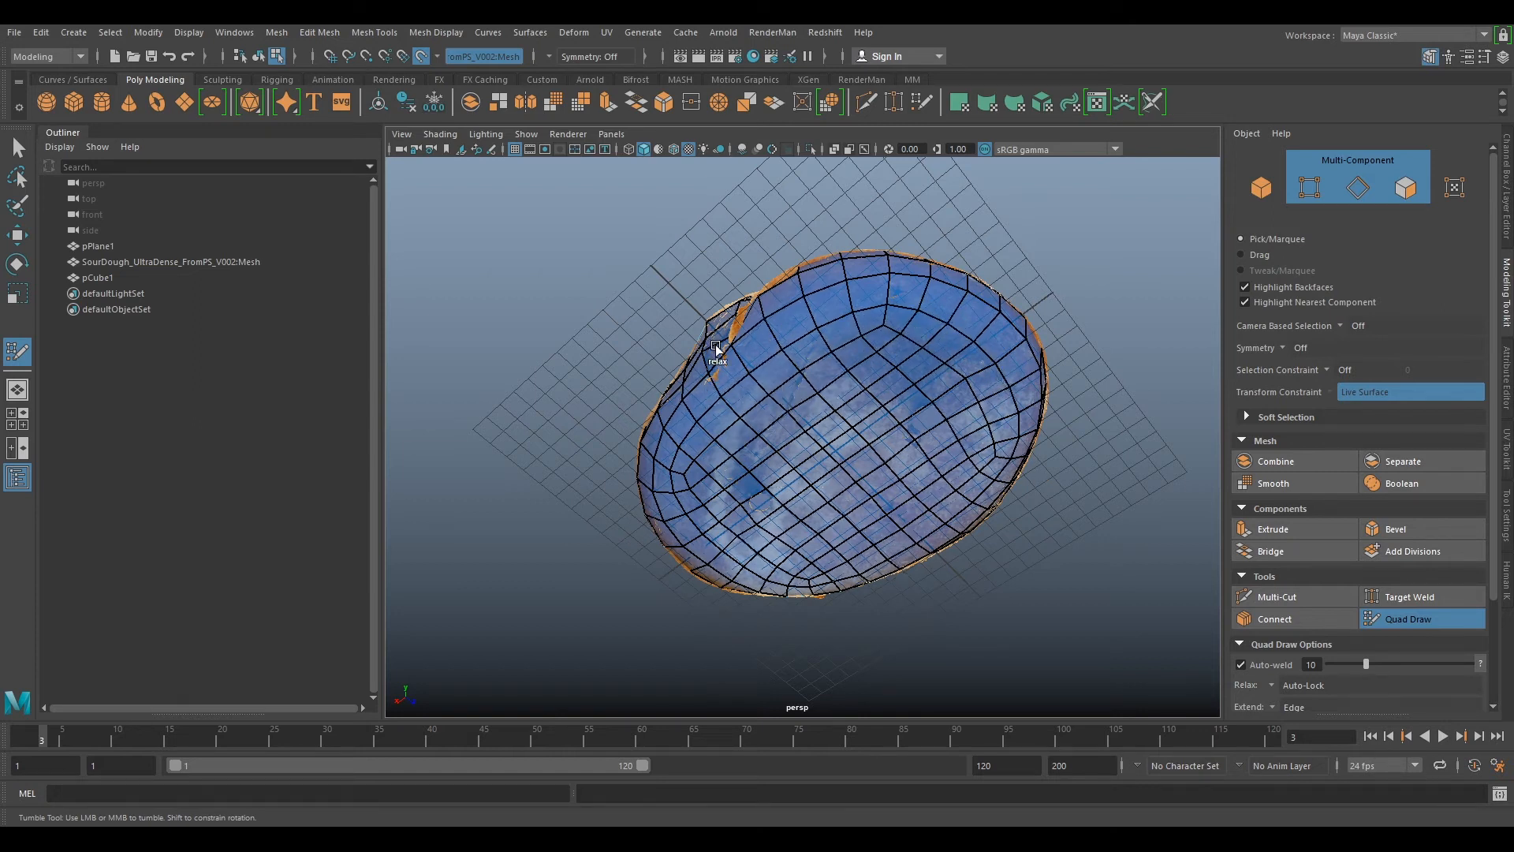
{"action": "left_click_drag", "start_coordinate": [1113, 197], "coordinate": [1103, 426], "text": "alt"}
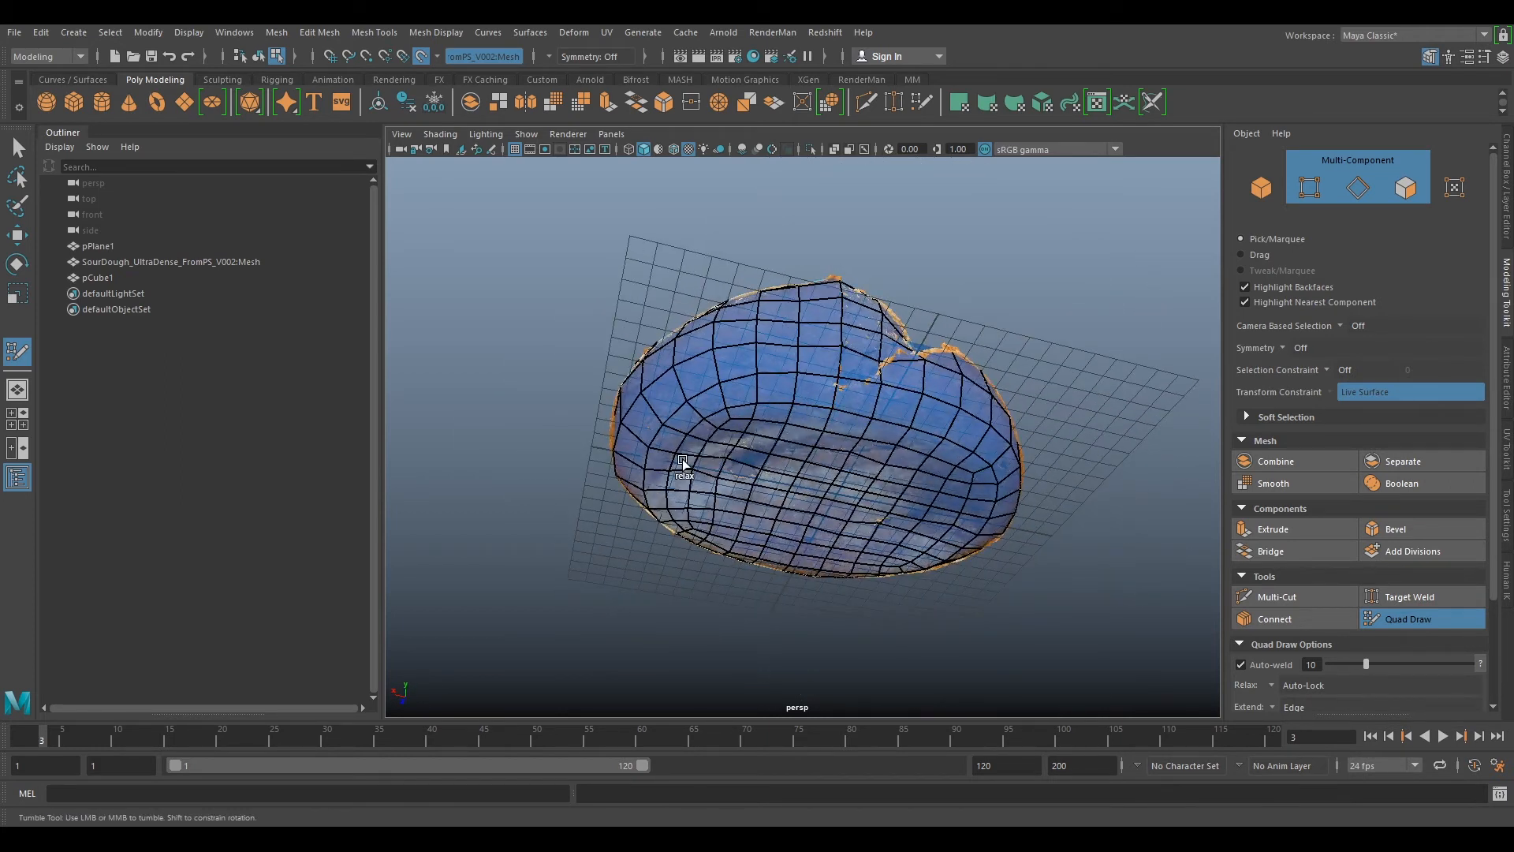
{"action": "left_click_drag", "start_coordinate": [573, 299], "coordinate": [616, 357], "text": "alt"}
{"action": "left_click_drag", "start_coordinate": [907, 378], "coordinate": [841, 513], "text": "alt"}
{"action": "left_click_drag", "start_coordinate": [987, 401], "coordinate": [932, 399], "text": "alt"}
{"action": "left_click_drag", "start_coordinate": [1088, 275], "coordinate": [965, 401], "text": "alt"}
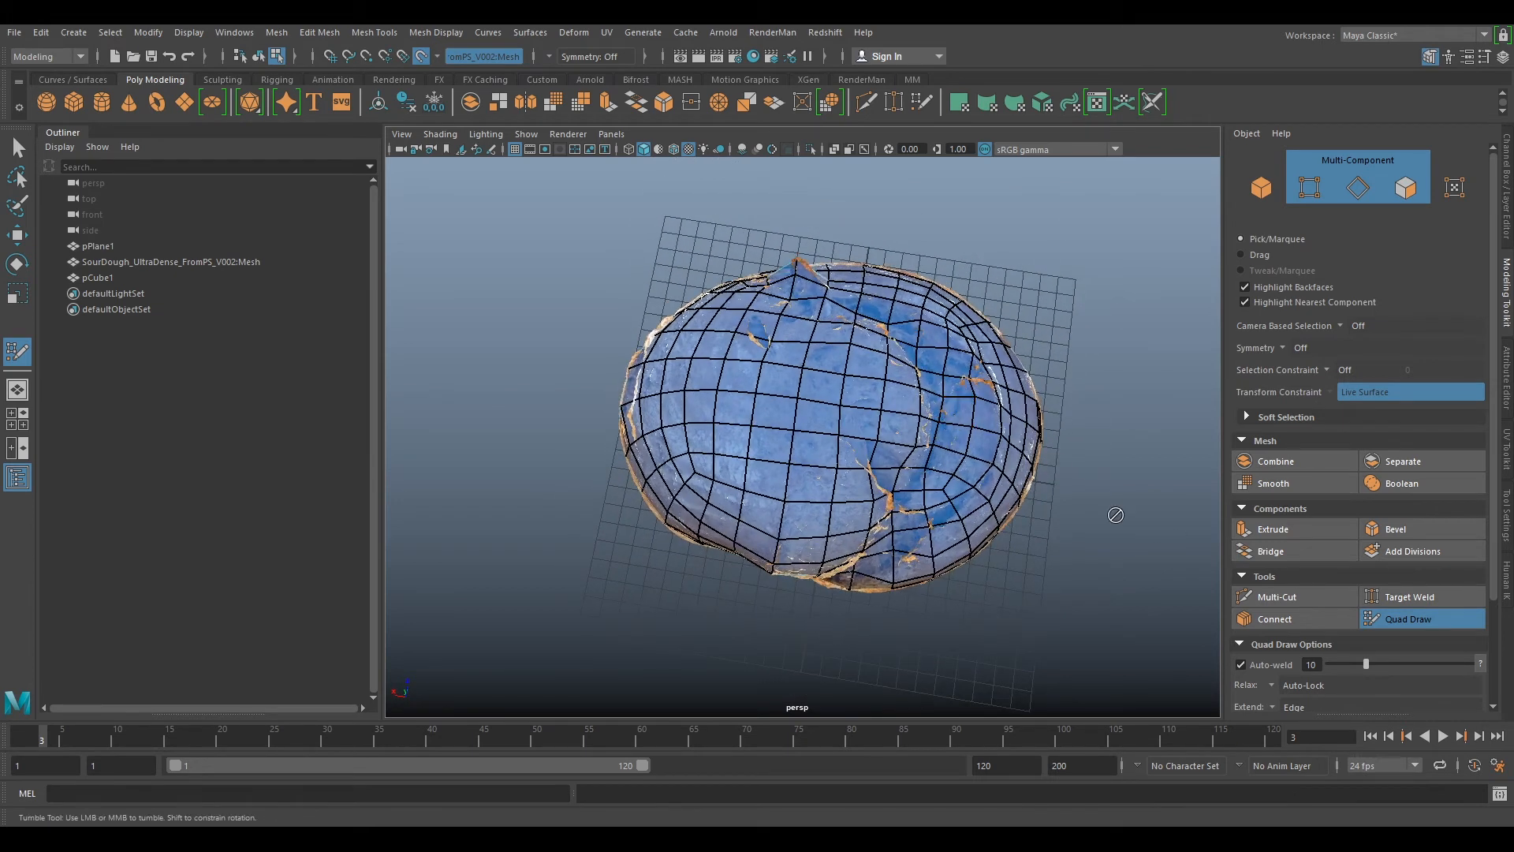
- Leave Quad Draw, switch to object selection and apply another 1-division Smooth to the fitted pCube1
{"action": "left_click", "coordinate": [1407, 619]}
{"action": "left_click_drag", "start_coordinate": [938, 552], "coordinate": [924, 475], "text": "alt"}
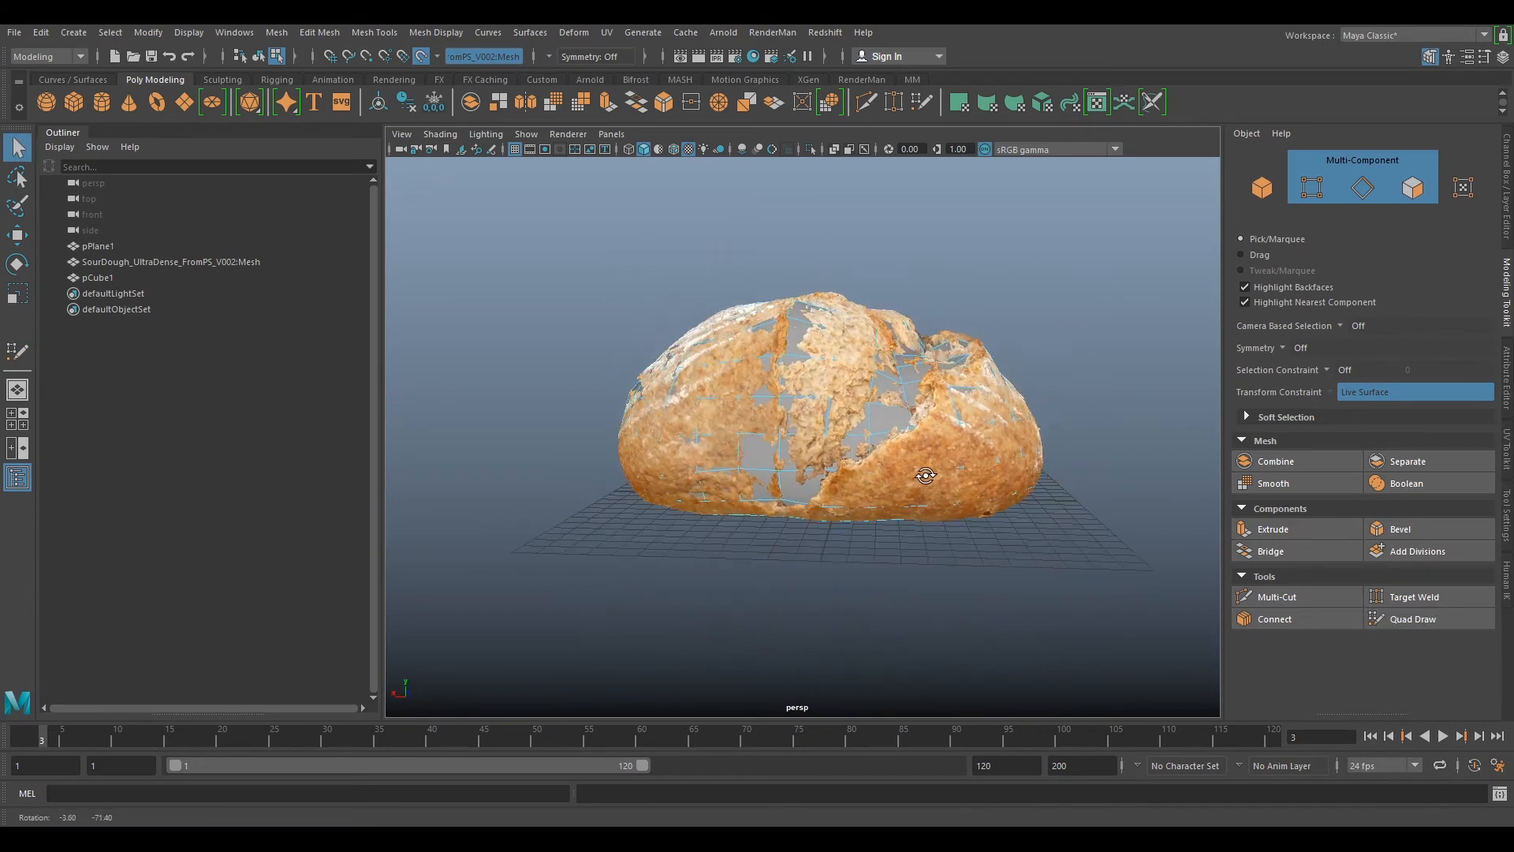
{"action": "scroll", "coordinate": [918, 410], "scroll_direction": "up", "scroll_amount": 3}
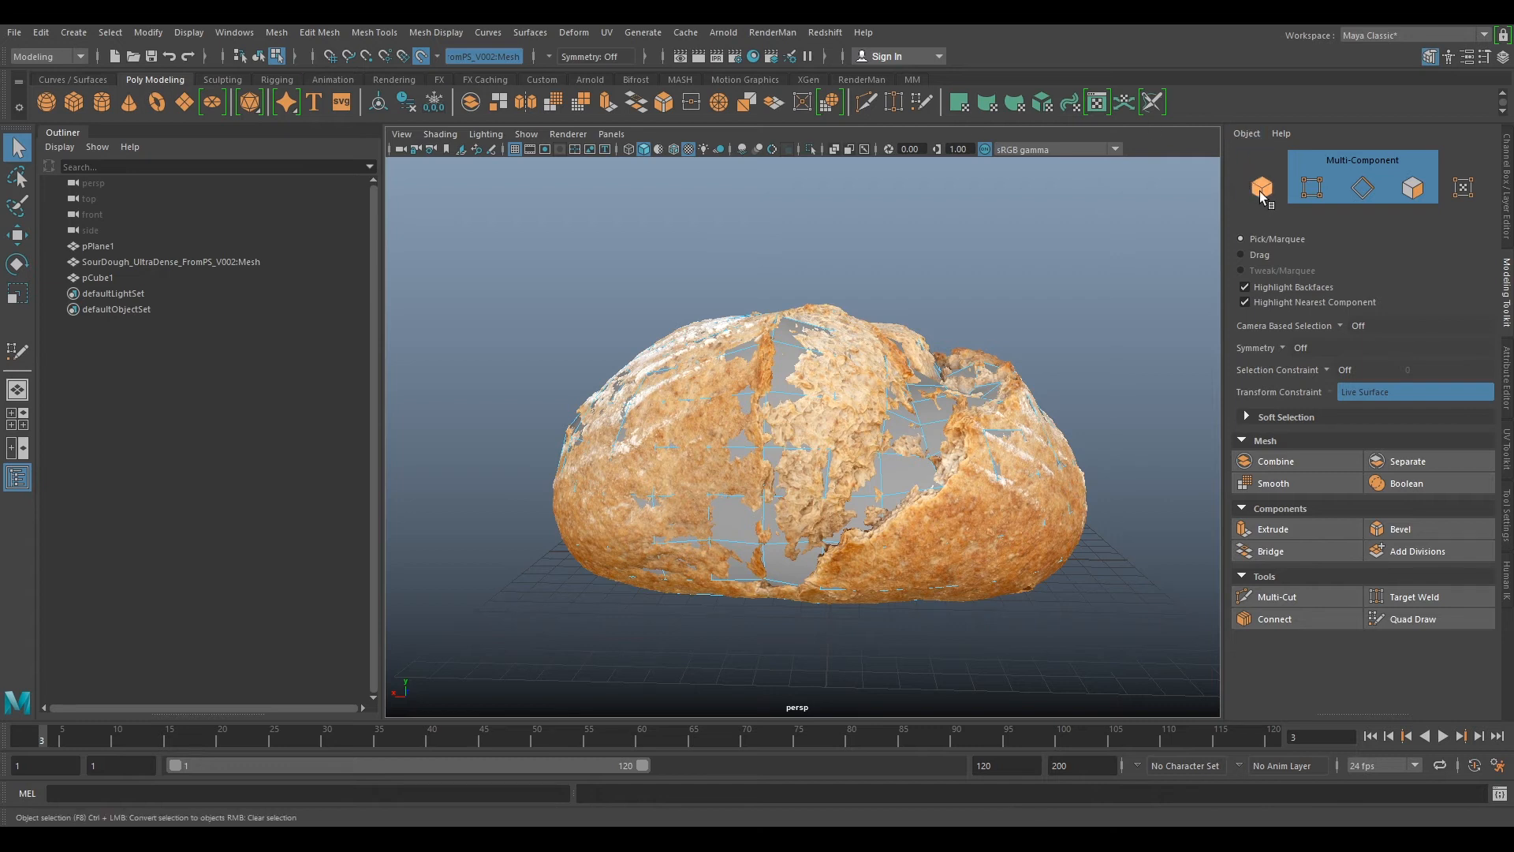
{"action": "left_click", "coordinate": [1261, 189]}
{"action": "left_click", "coordinate": [277, 32]}
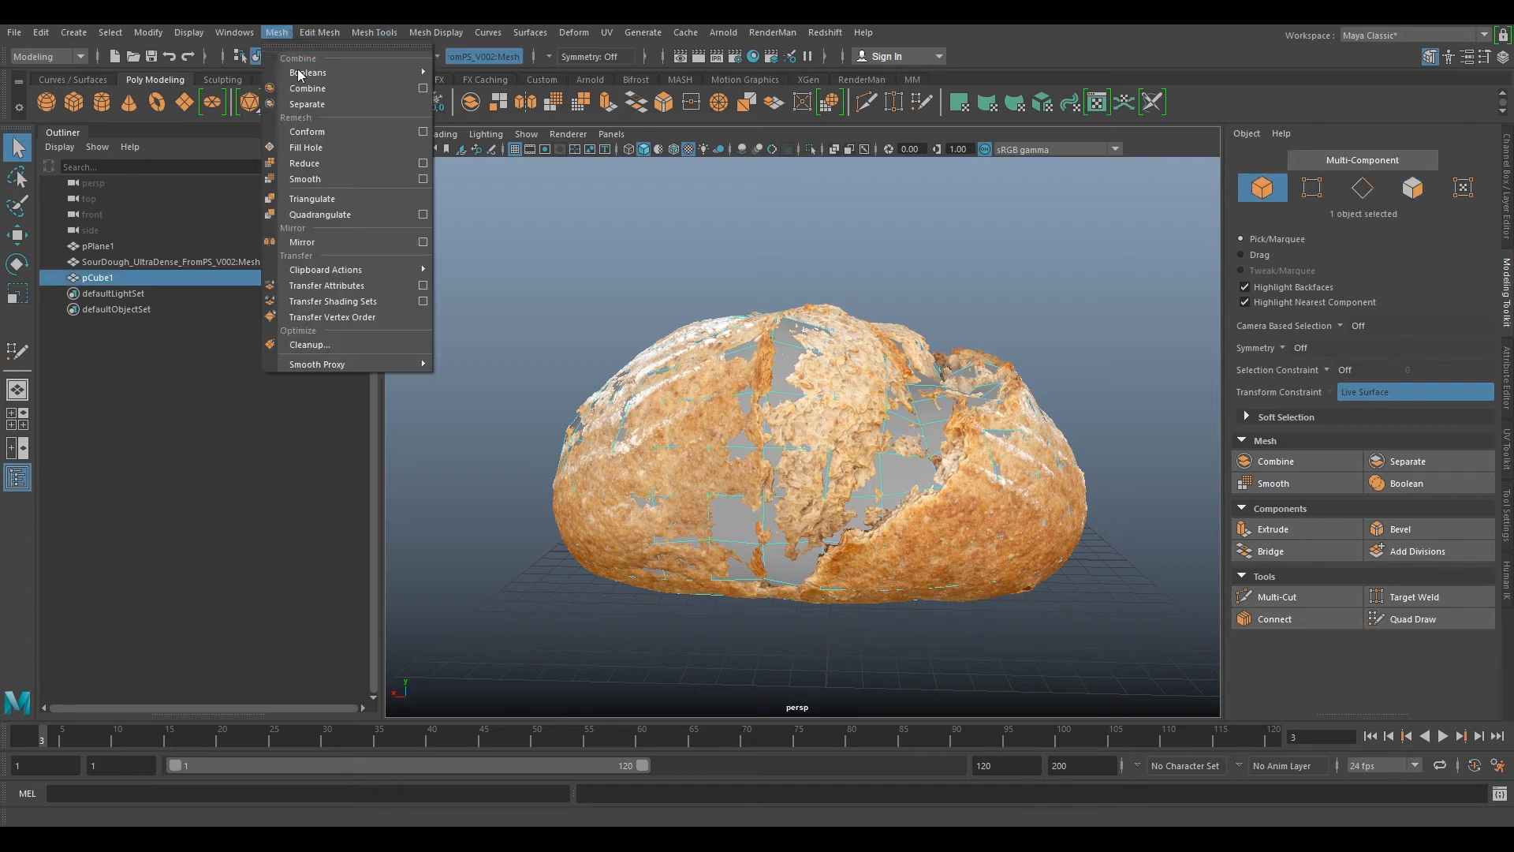
{"action": "left_click", "coordinate": [316, 179]}
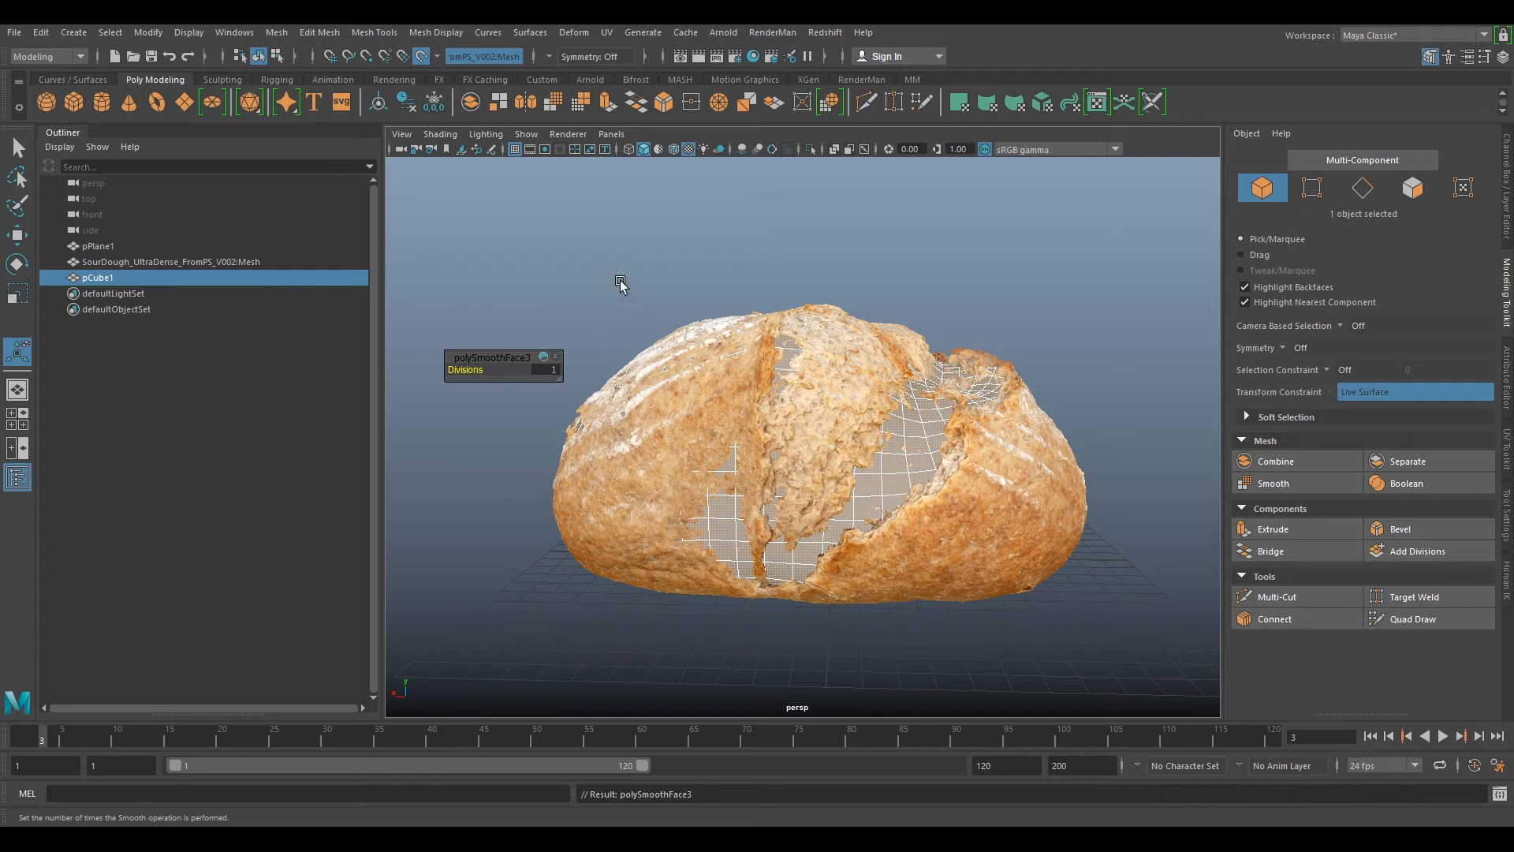
- Activate Quad Draw and relax the newly smoothed quads over the loaf's cracked front, rounded end and lower edge onto the live surface
{"action": "left_click", "coordinate": [1412, 617]}
{"action": "left_click_drag", "start_coordinate": [931, 536], "coordinate": [854, 475], "text": "alt"}
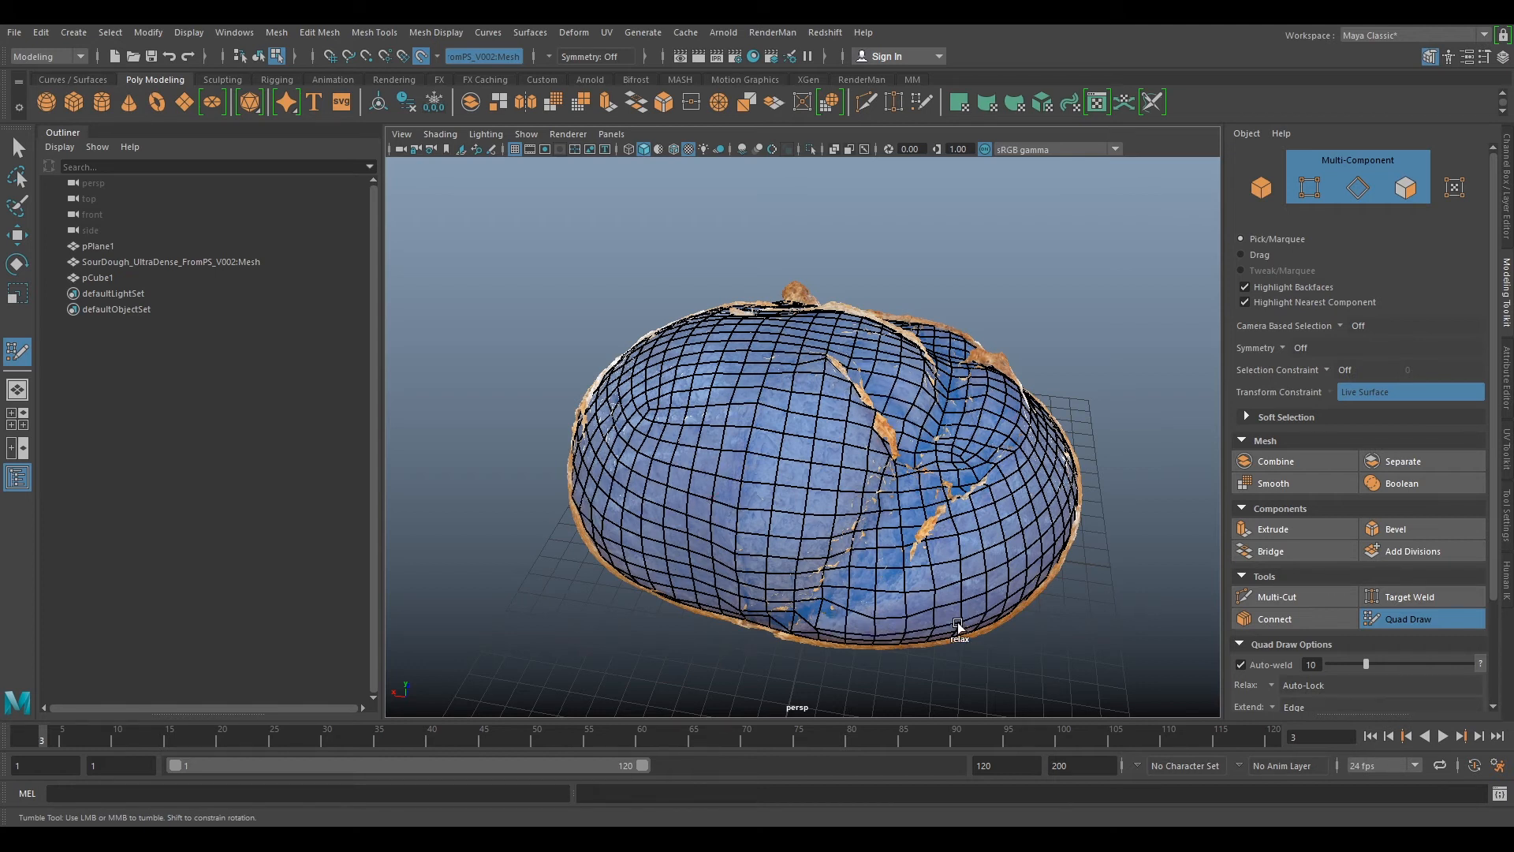
{"action": "left_click_drag", "start_coordinate": [935, 560], "coordinate": [855, 456], "text": "alt"}
{"action": "mouse_move", "coordinate": [776, 517]}
{"action": "left_mouse_down", "text": "shift"}
{"action": "mouse_move", "coordinate": [672, 500]}
{"action": "mouse_move", "coordinate": [672, 548]}
{"action": "mouse_move", "coordinate": [752, 433]}
{"action": "mouse_move", "coordinate": [611, 356]}
{"action": "left_mouse_up", "text": "shift"}
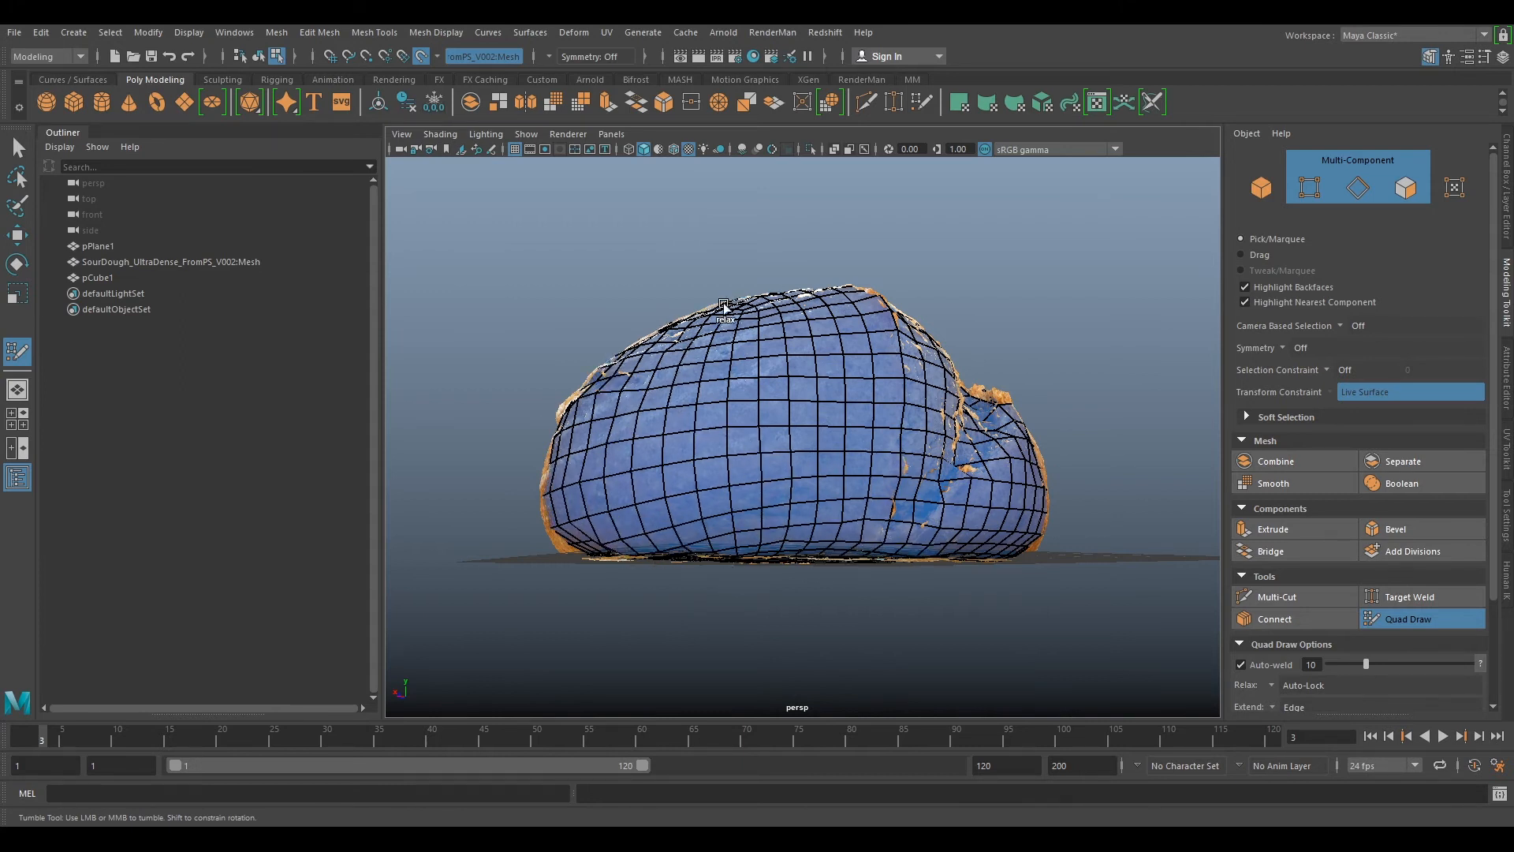
{"action": "mouse_move", "coordinate": [843, 367]}
{"action": "left_mouse_down", "text": "alt"}
{"action": "mouse_move", "coordinate": [784, 389]}
{"action": "mouse_move", "coordinate": [757, 441]}
{"action": "mouse_move", "coordinate": [922, 342]}
{"action": "mouse_move", "coordinate": [922, 311]}
{"action": "mouse_move", "coordinate": [582, 373]}
{"action": "mouse_move", "coordinate": [719, 443]}
{"action": "left_mouse_up", "text": "alt"}
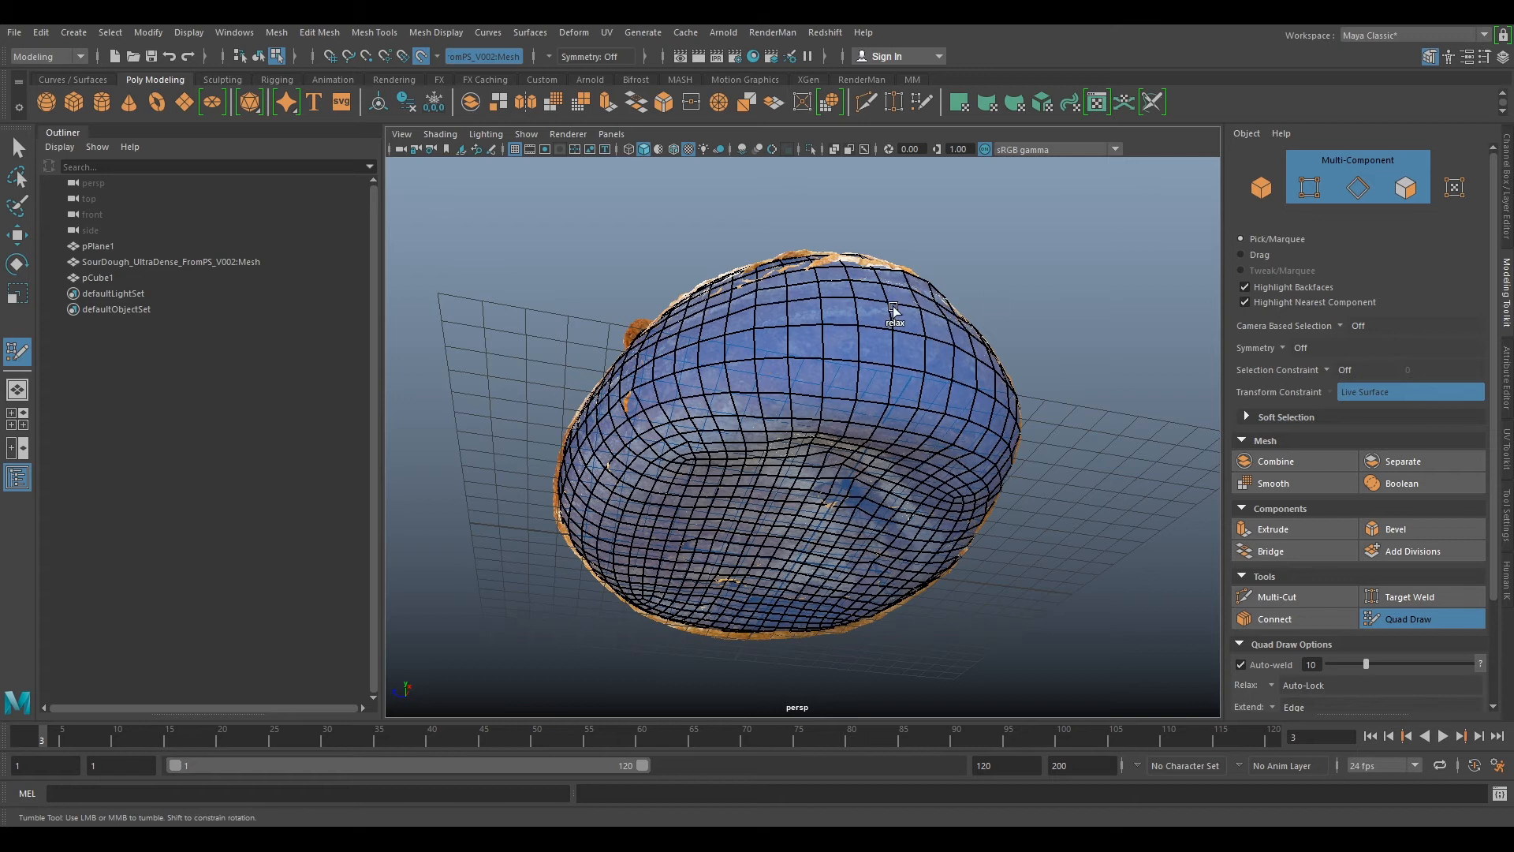
{"action": "key", "text": "alt+shift"}
- Relax the finer quads along the loaf's back and long side, its lower rim and the ridges near the top
{"action": "mouse_move", "coordinate": [997, 229]}
{"action": "left_mouse_down", "text": "alt"}
{"action": "mouse_move", "coordinate": [1001, 271]}
{"action": "mouse_move", "coordinate": [885, 429]}
{"action": "left_mouse_up", "text": "alt"}
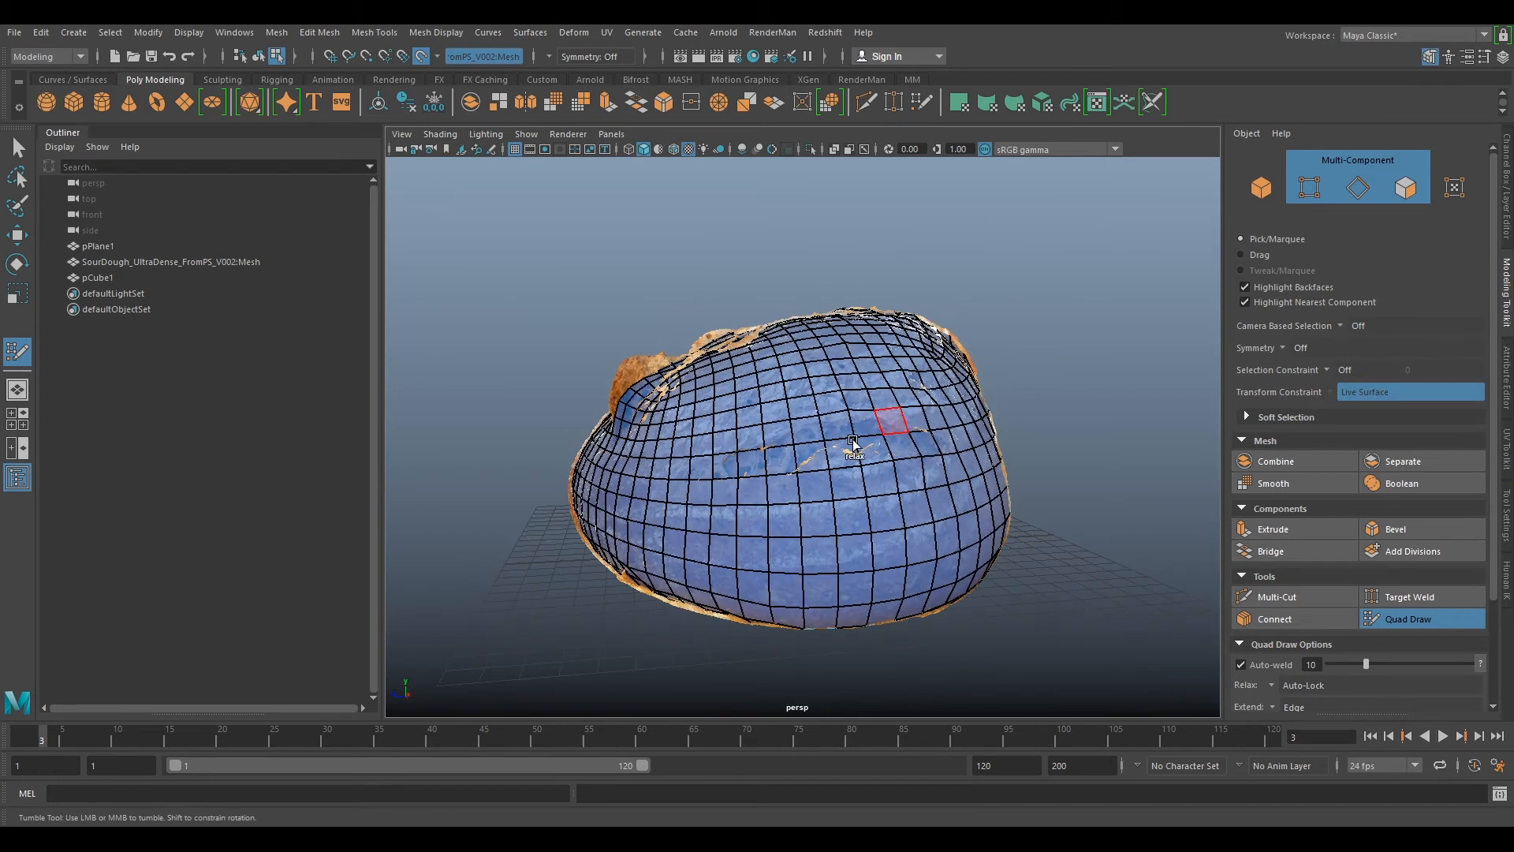
{"action": "mouse_move", "coordinate": [832, 317]}
{"action": "left_mouse_down", "text": "shift"}
{"action": "mouse_move", "coordinate": [818, 350]}
{"action": "mouse_move", "coordinate": [659, 401]}
{"action": "mouse_move", "coordinate": [679, 394]}
{"action": "left_mouse_up", "text": "shift"}
{"action": "left_click_drag", "start_coordinate": [605, 291], "coordinate": [812, 362], "text": "alt"}
{"action": "mouse_move", "coordinate": [863, 432]}
{"action": "left_mouse_down", "text": "shift"}
{"action": "mouse_move", "coordinate": [809, 414]}
{"action": "mouse_move", "coordinate": [843, 403]}
{"action": "left_mouse_up", "text": "shift"}
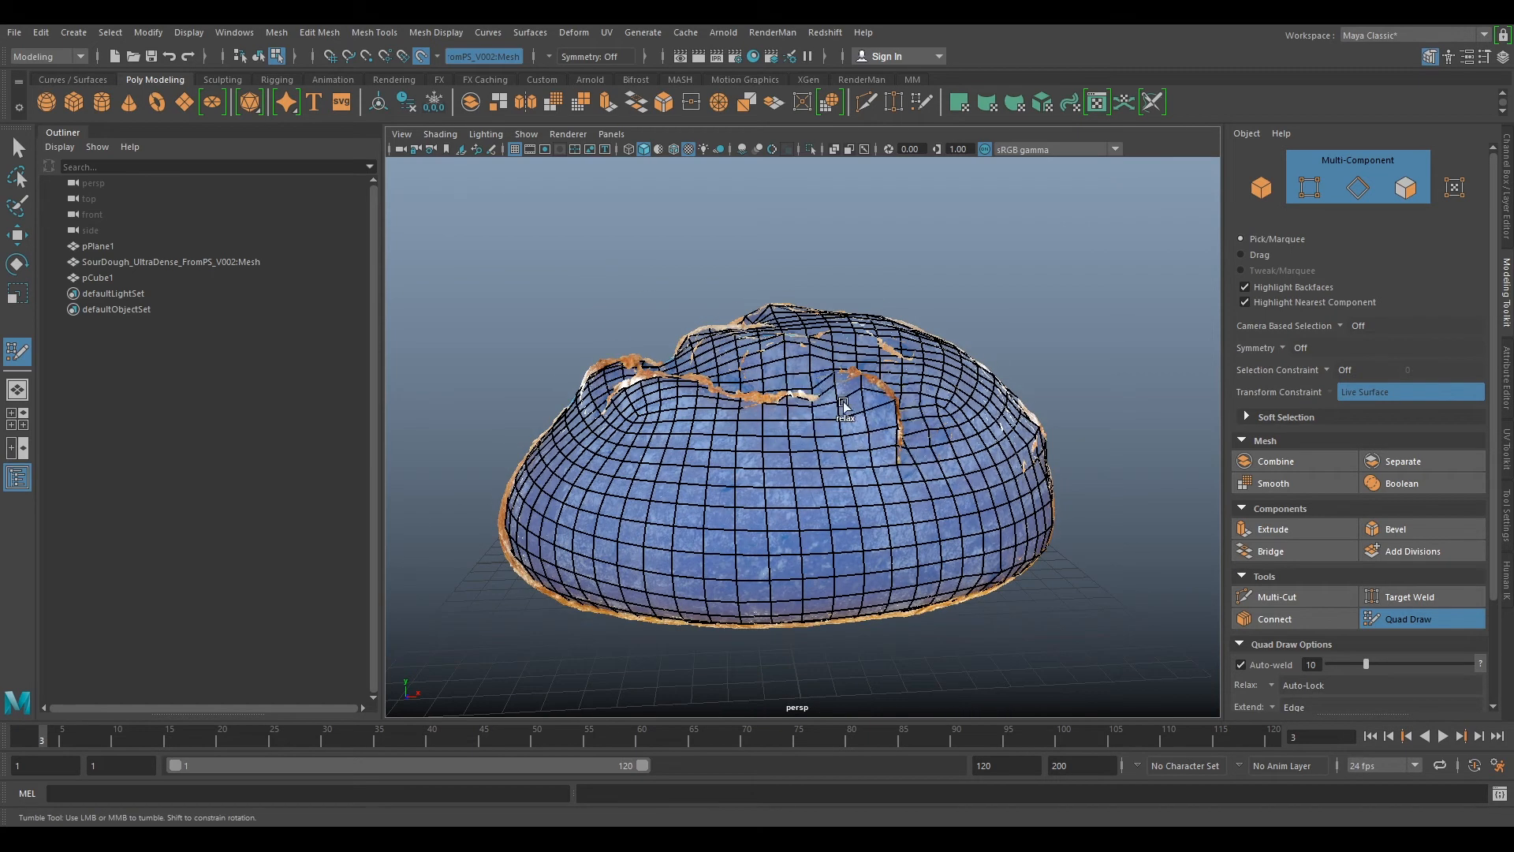
{"action": "mouse_move", "coordinate": [776, 591]}
{"action": "left_mouse_down", "text": "shift"}
{"action": "mouse_move", "coordinate": [802, 623]}
{"action": "mouse_move", "coordinate": [787, 613]}
{"action": "mouse_move", "coordinate": [887, 618]}
{"action": "left_mouse_up", "text": "shift"}
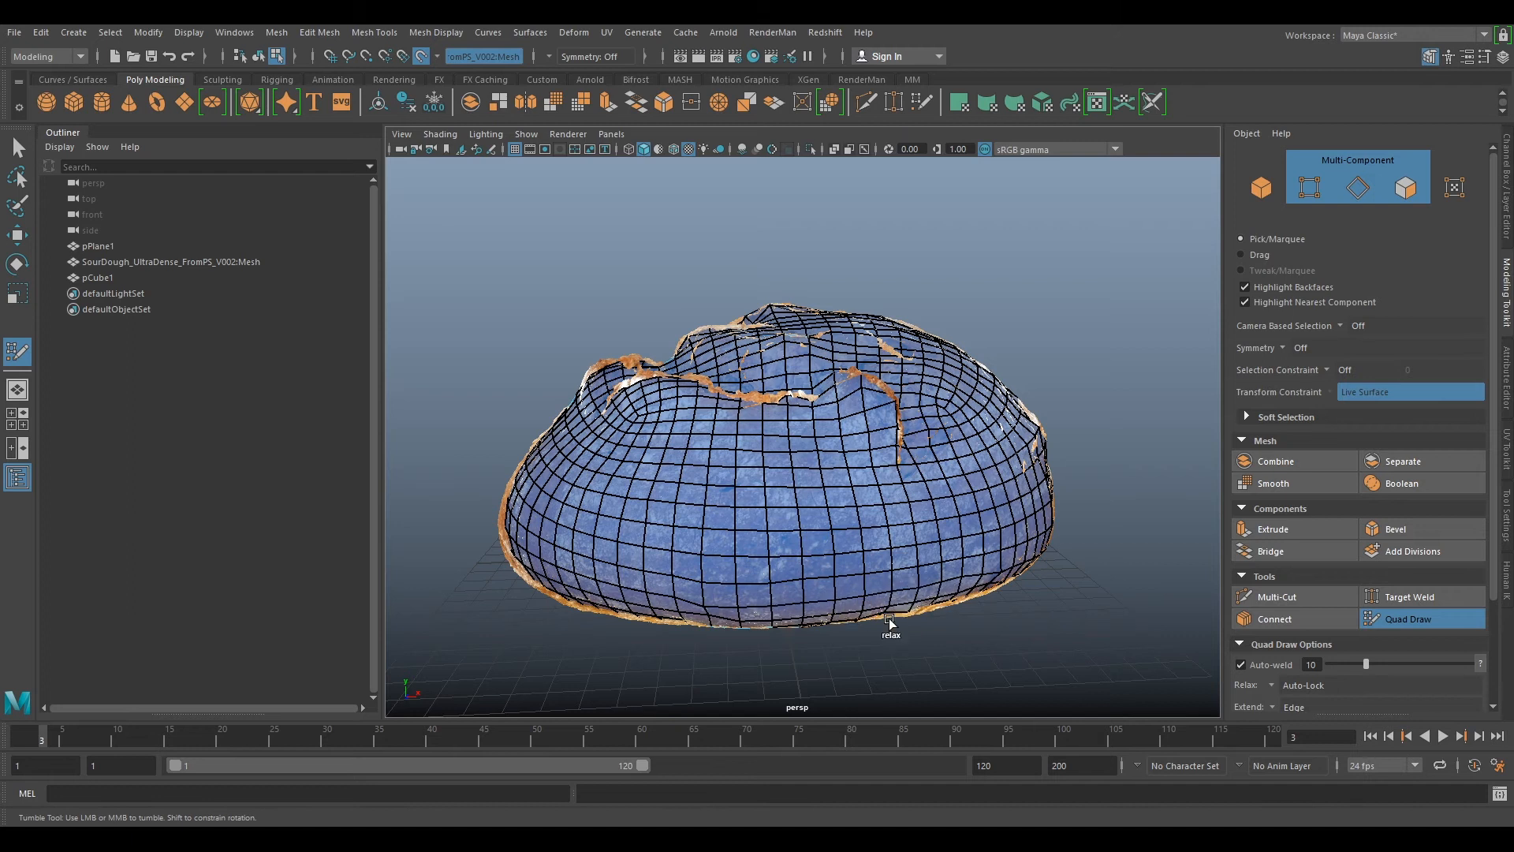
{"action": "mouse_move", "coordinate": [685, 588]}
{"action": "left_mouse_down", "text": "shift"}
{"action": "mouse_move", "coordinate": [699, 612]}
{"action": "mouse_move", "coordinate": [727, 613]}
{"action": "left_mouse_up", "text": "shift"}
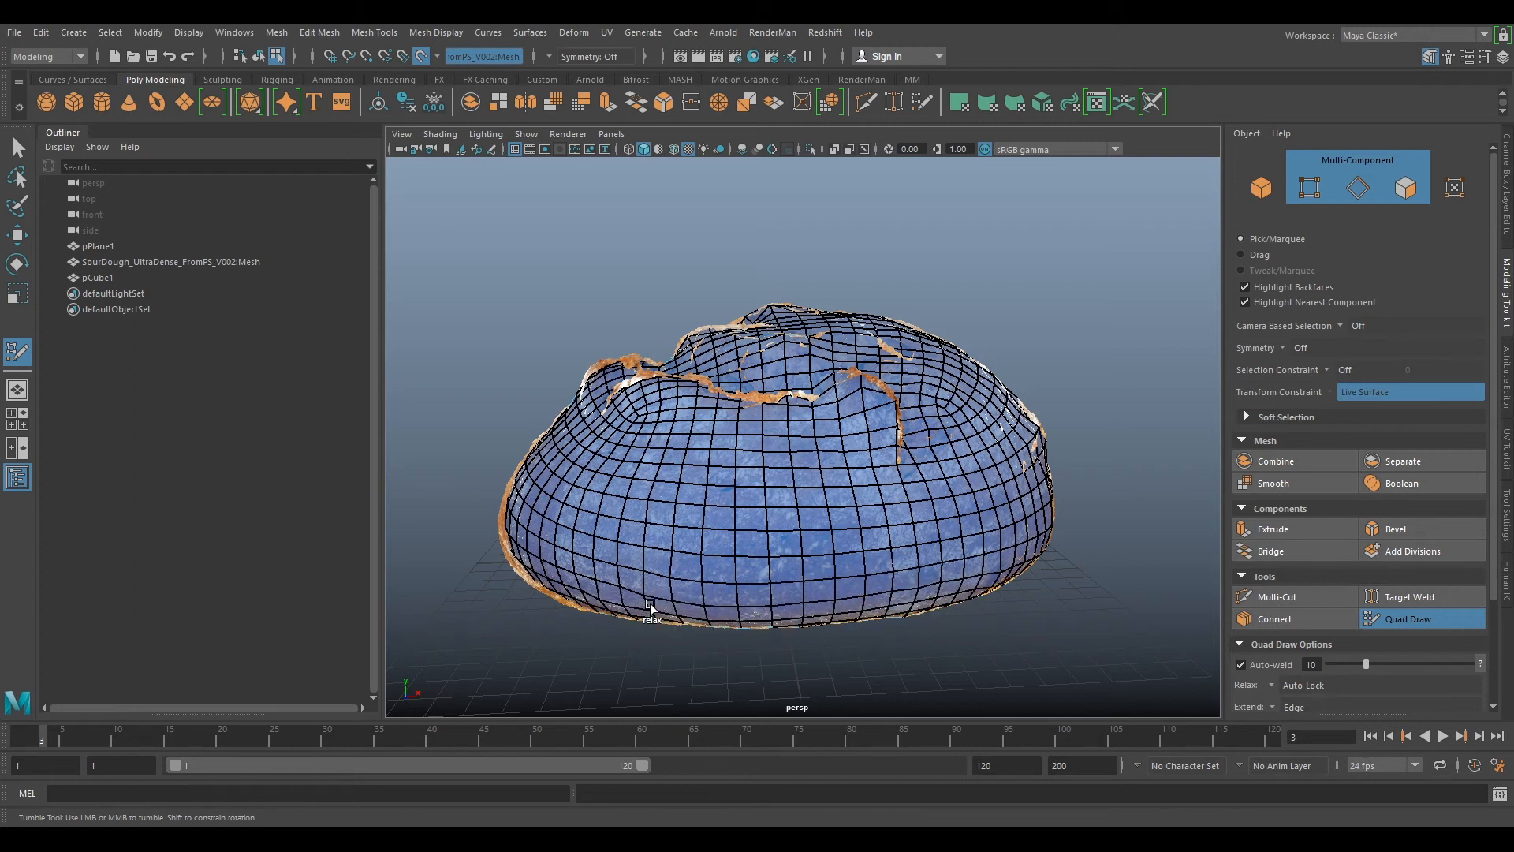
{"action": "mouse_move", "coordinate": [556, 570]}
{"action": "left_mouse_down", "text": "shift"}
{"action": "mouse_move", "coordinate": [516, 512]}
{"action": "mouse_move", "coordinate": [552, 442]}
{"action": "mouse_move", "coordinate": [666, 379]}
{"action": "mouse_move", "coordinate": [777, 383]}
{"action": "mouse_move", "coordinate": [748, 402]}
{"action": "left_mouse_up", "text": "shift"}
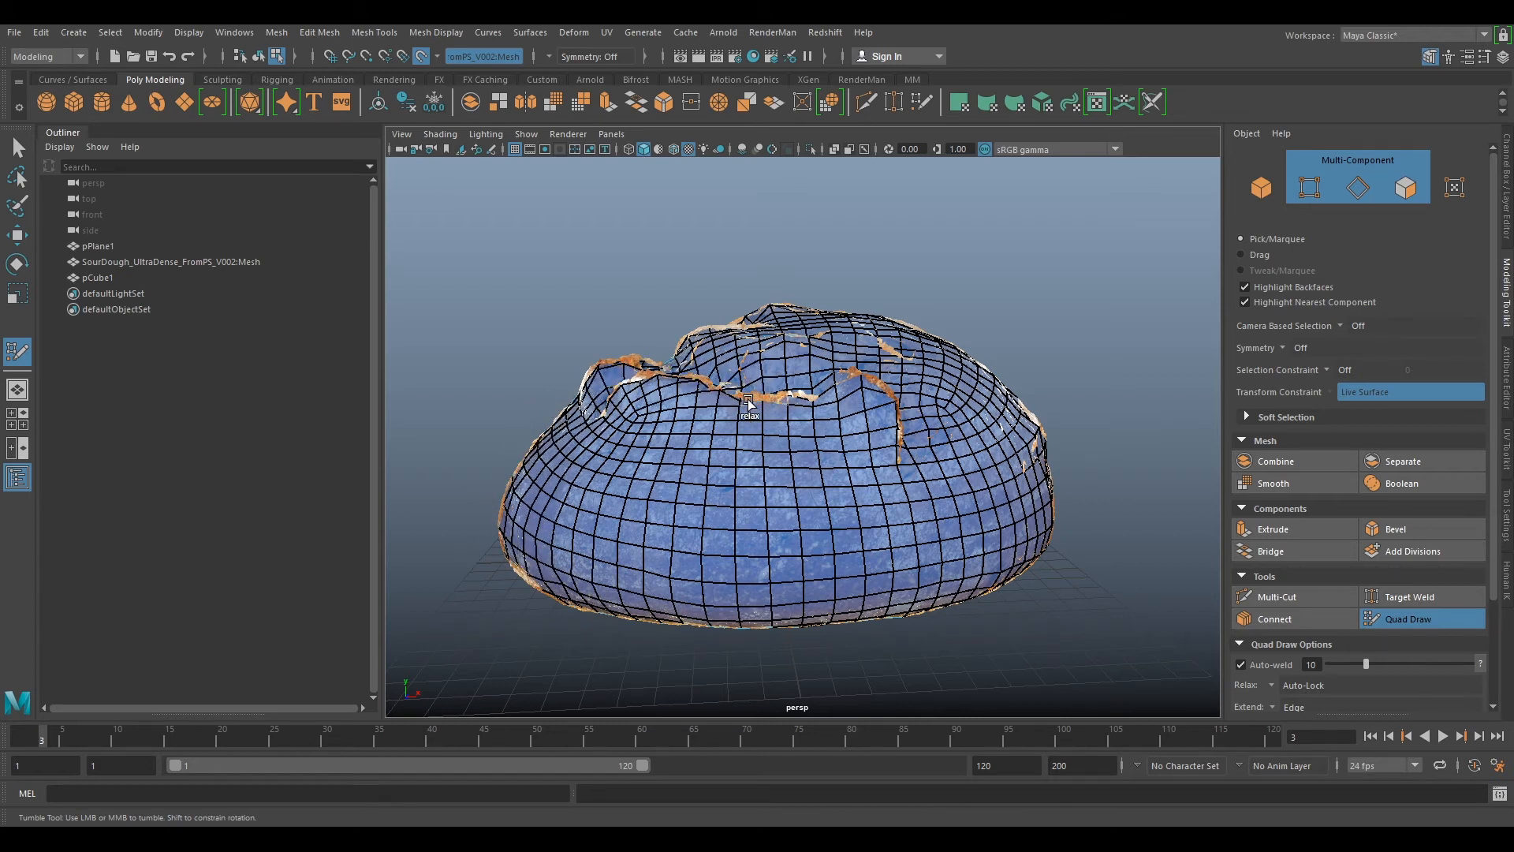
{"action": "mouse_move", "coordinate": [872, 370]}
{"action": "left_mouse_down", "text": "shift"}
{"action": "mouse_move", "coordinate": [836, 333]}
{"action": "mouse_move", "coordinate": [745, 338]}
{"action": "left_mouse_up", "text": "shift"}
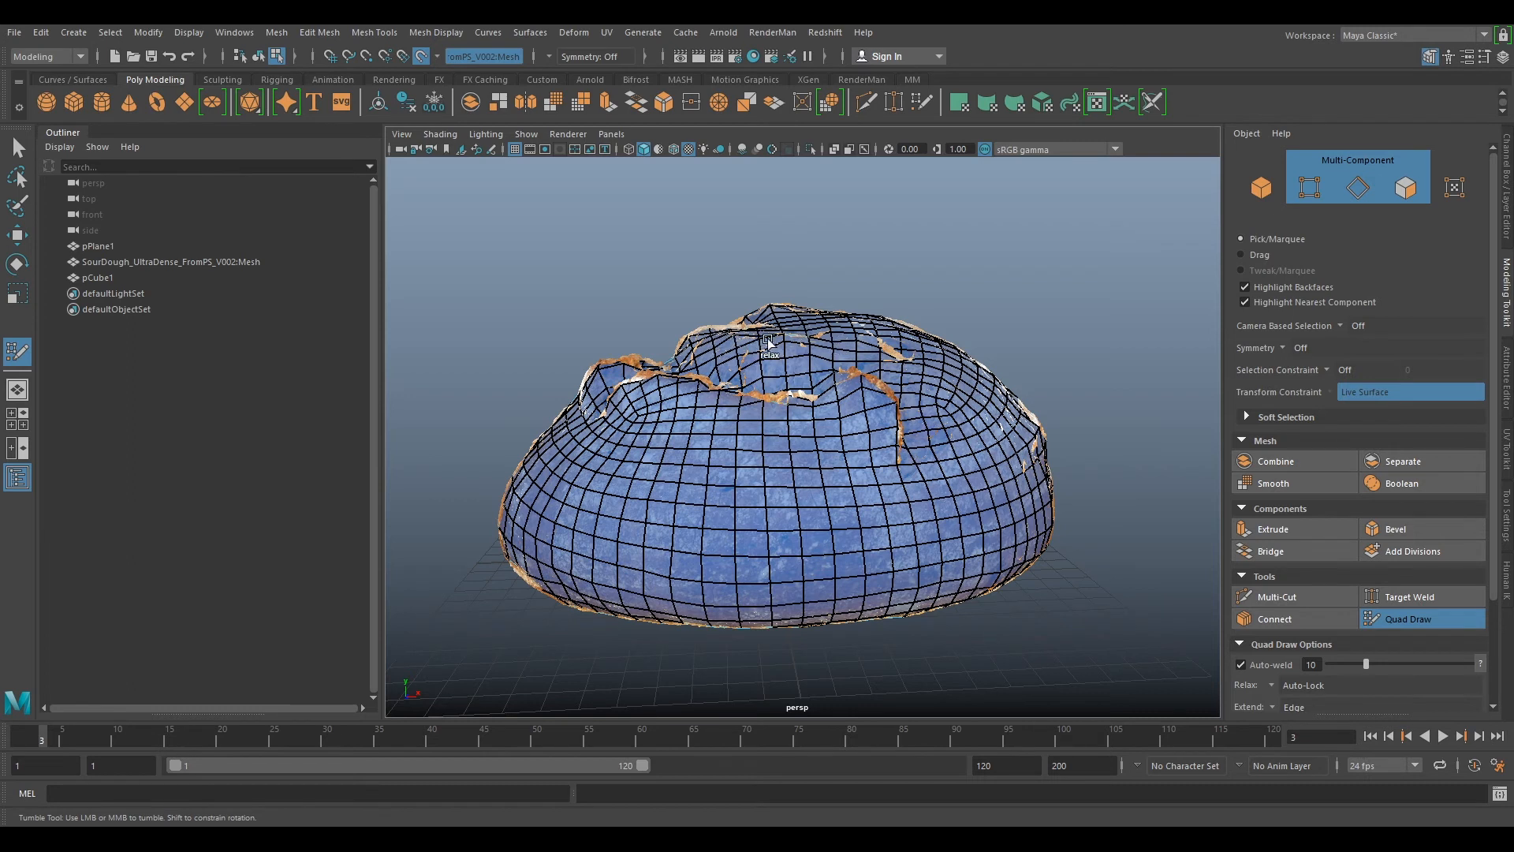
- Relax the finer quads on the loaf's underside and along the base of the side below the diagonal crack
{"action": "left_click_drag", "start_coordinate": [751, 578], "coordinate": [820, 488], "text": "alt"}
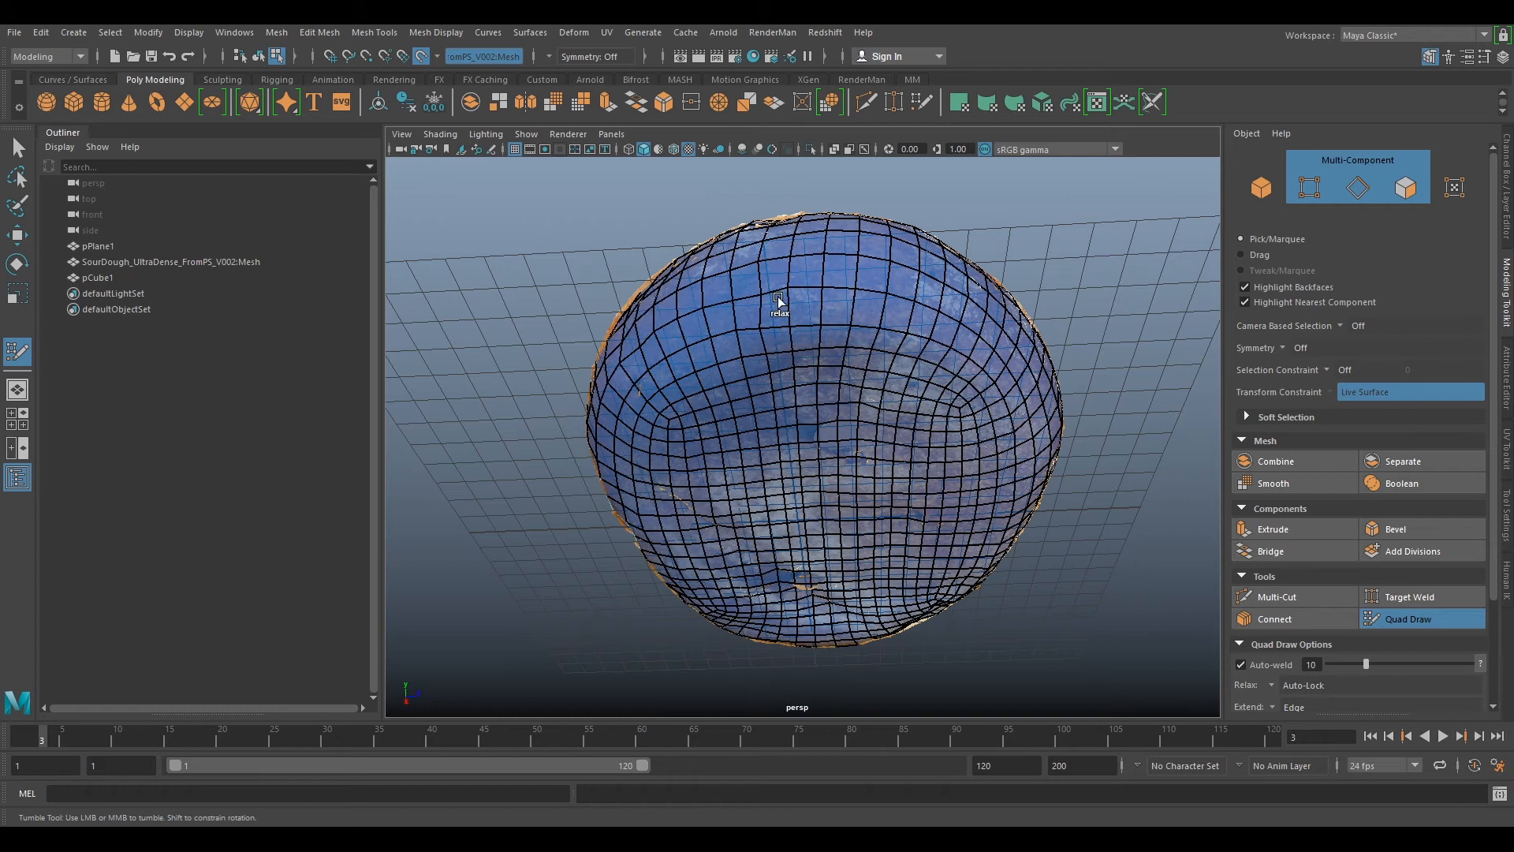
{"action": "left_click_drag", "start_coordinate": [688, 399], "coordinate": [721, 467], "text": "shift"}
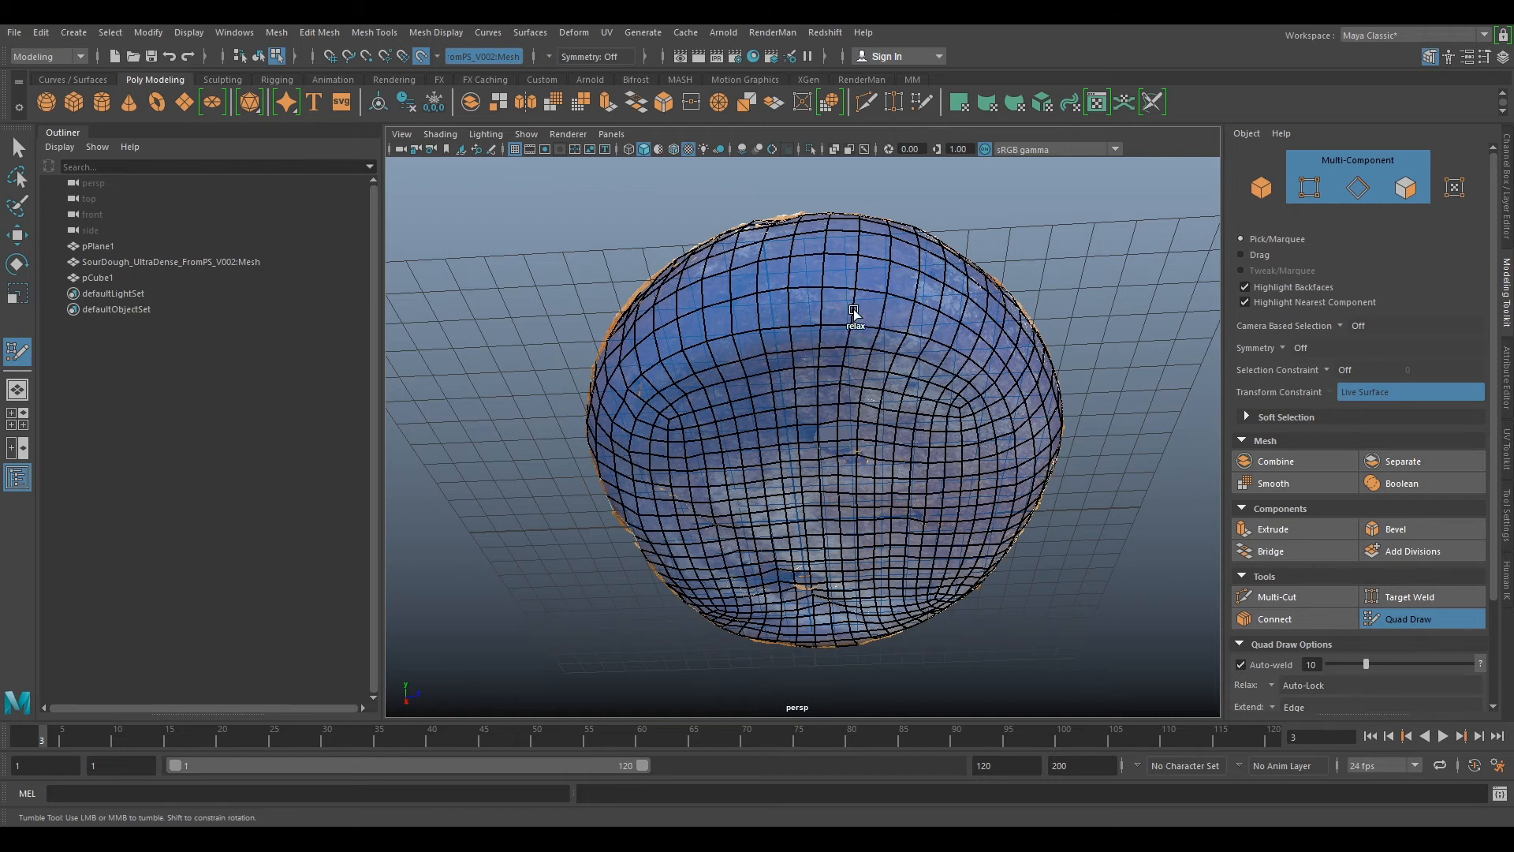
{"action": "left_click_drag", "start_coordinate": [582, 298], "coordinate": [862, 450], "text": "alt"}
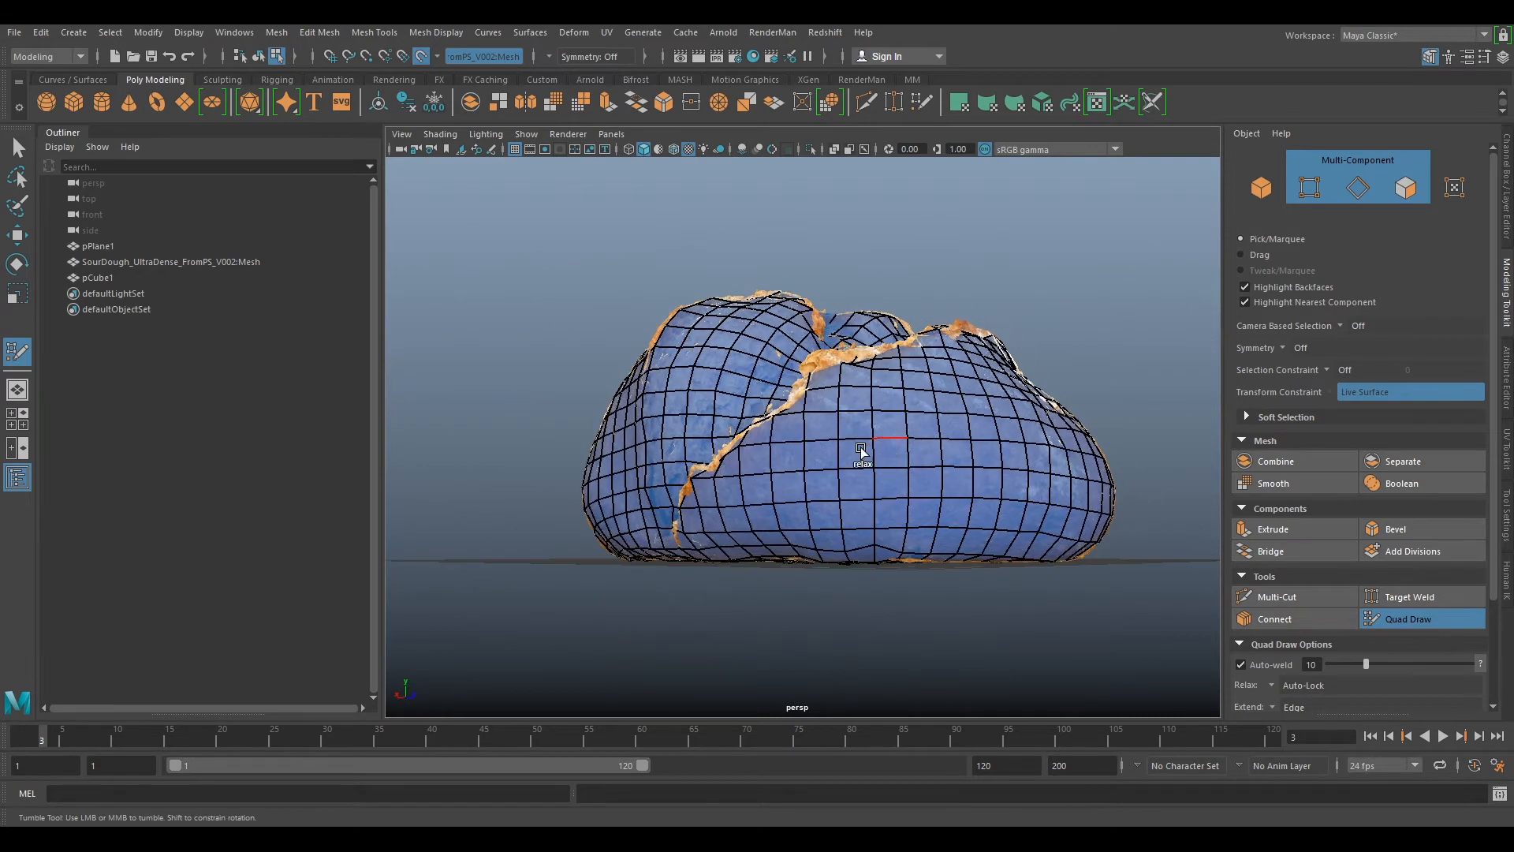
{"action": "mouse_move", "coordinate": [696, 528]}
{"action": "left_mouse_down", "text": "shift"}
{"action": "mouse_move", "coordinate": [834, 543]}
{"action": "mouse_move", "coordinate": [747, 559]}
{"action": "left_mouse_up", "text": "shift"}
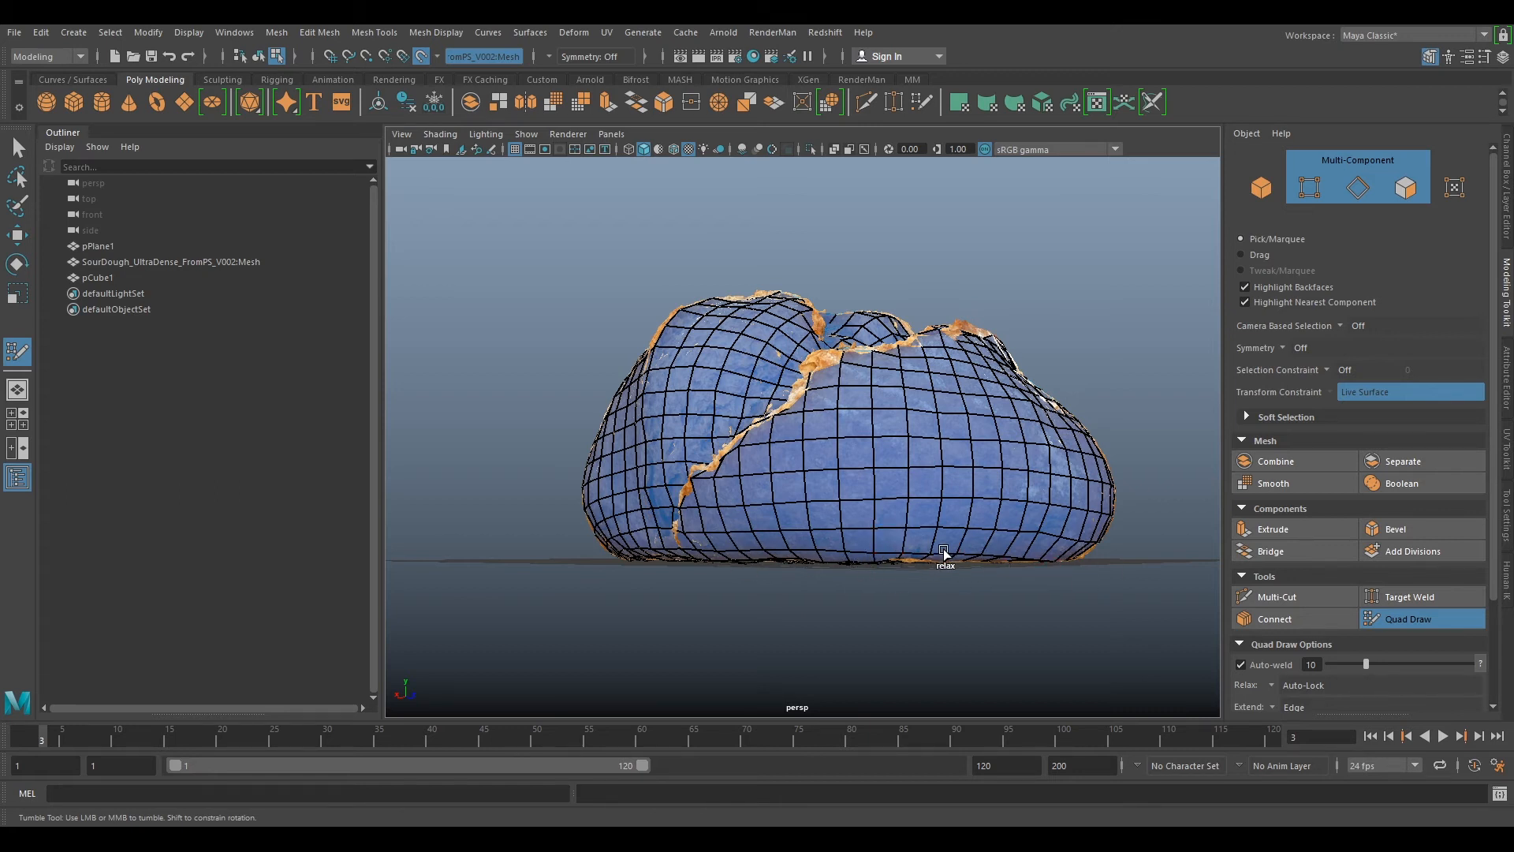
{"action": "left_click_drag", "start_coordinate": [879, 363], "coordinate": [884, 467], "text": "alt"}
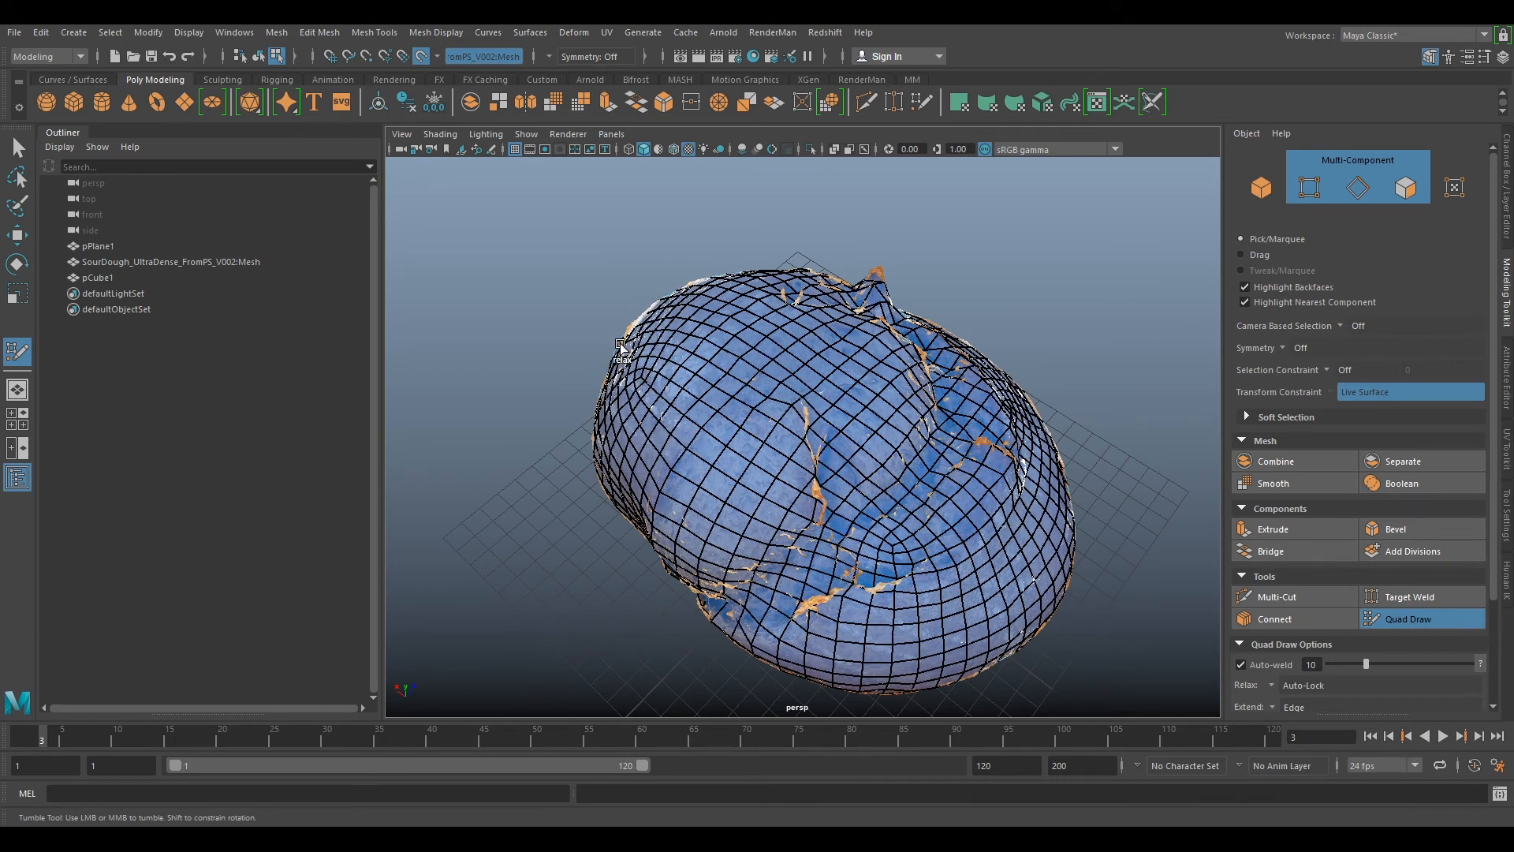
- Relax the finer quads across the top of the loaf, around the crevices and raised crust edges
{"action": "left_click_drag", "start_coordinate": [1036, 366], "coordinate": [949, 492], "text": "alt"}
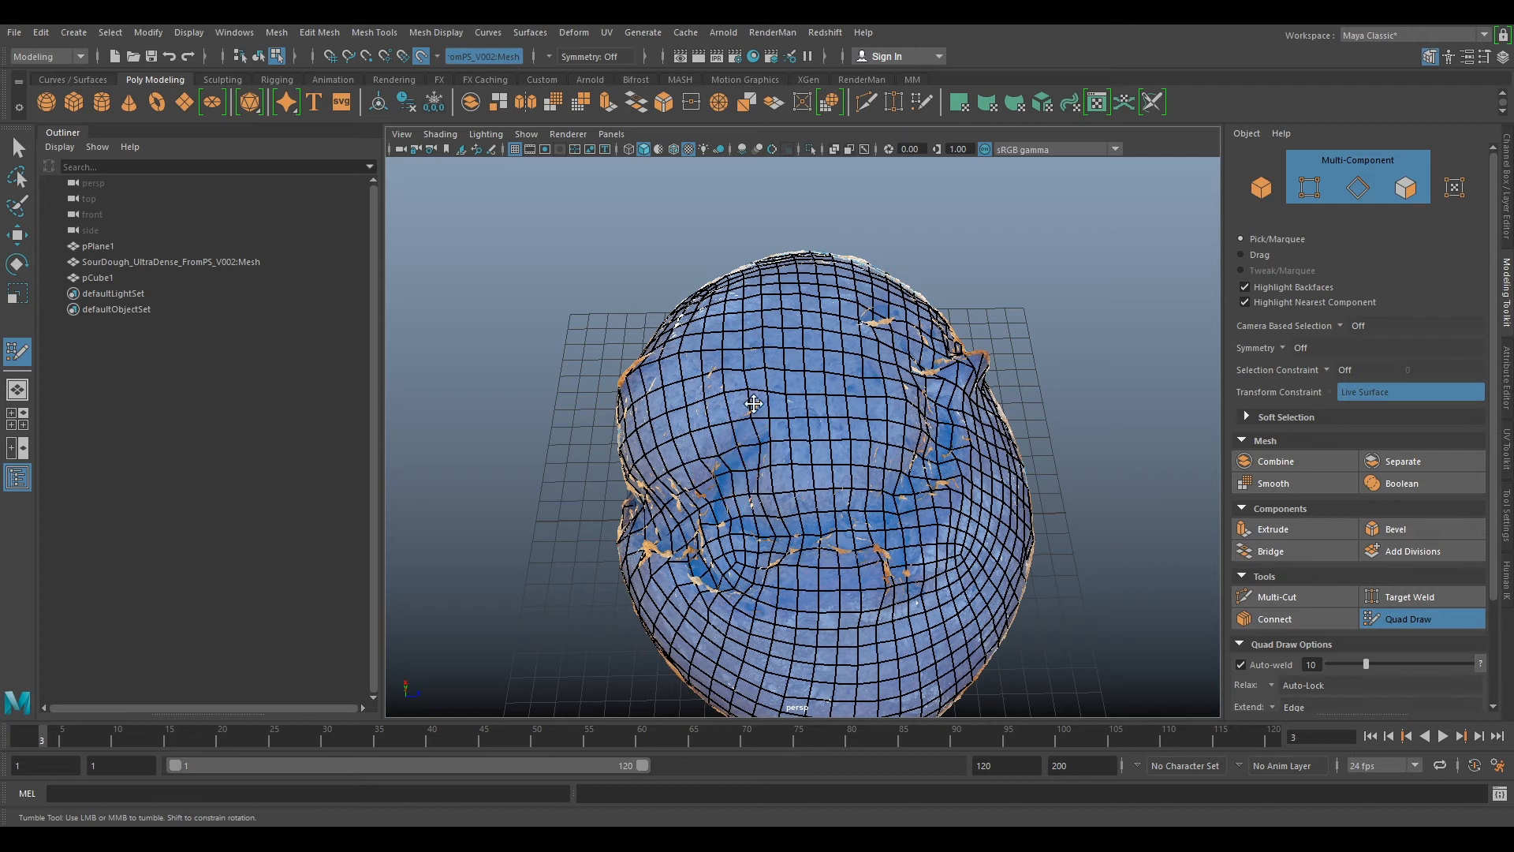
{"action": "left_click_drag", "start_coordinate": [1041, 537], "coordinate": [757, 493], "text": "alt"}
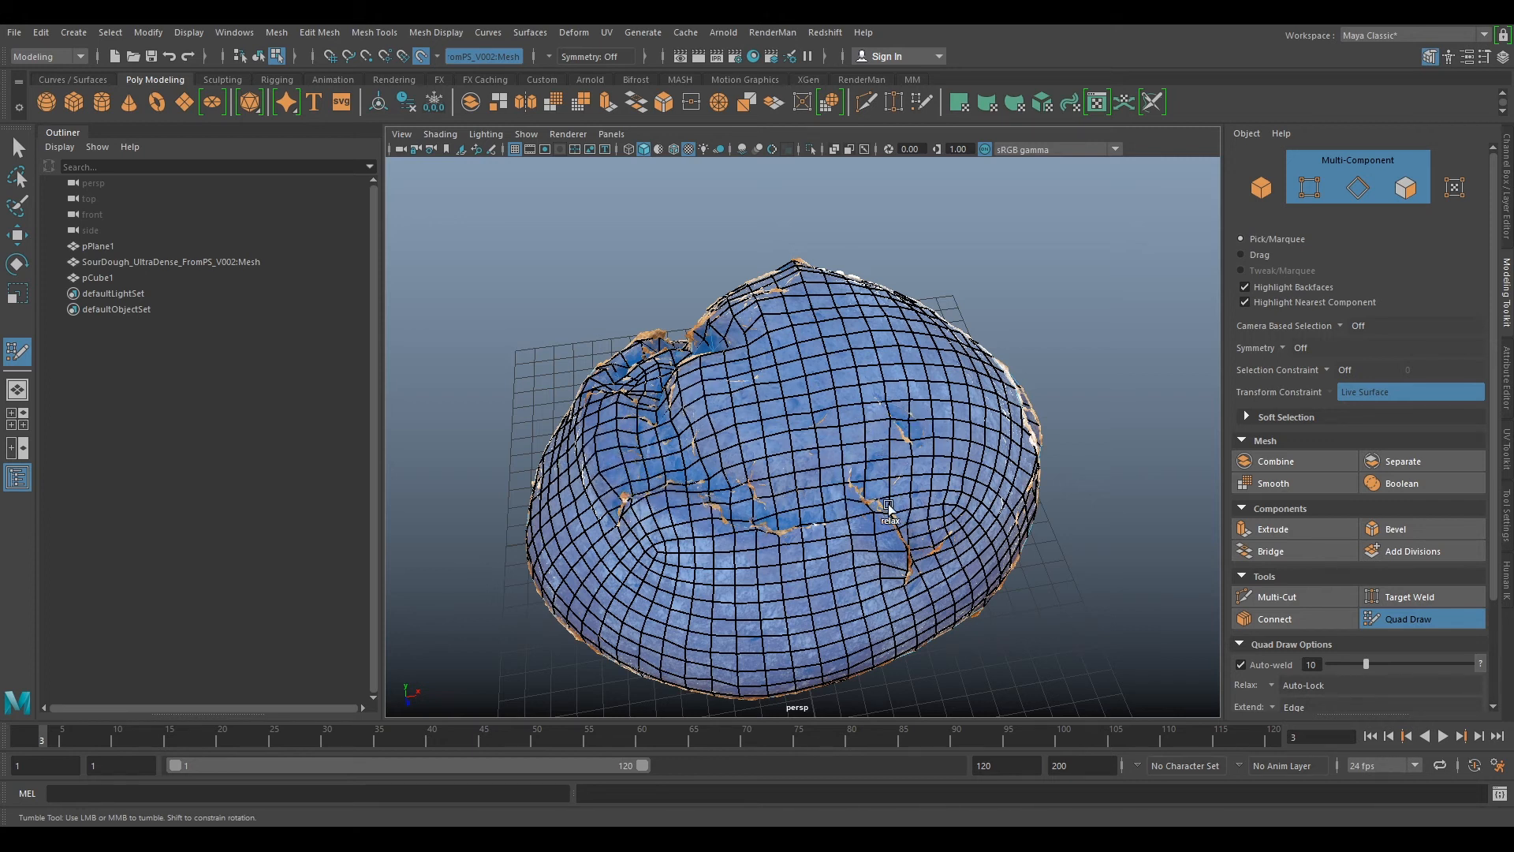
{"action": "mouse_move", "coordinate": [789, 517]}
{"action": "left_mouse_down", "text": "shift"}
{"action": "mouse_move", "coordinate": [746, 495]}
{"action": "mouse_move", "coordinate": [759, 472]}
{"action": "left_mouse_up", "text": "shift"}
{"action": "left_click_drag", "start_coordinate": [611, 321], "coordinate": [852, 544], "text": "alt"}
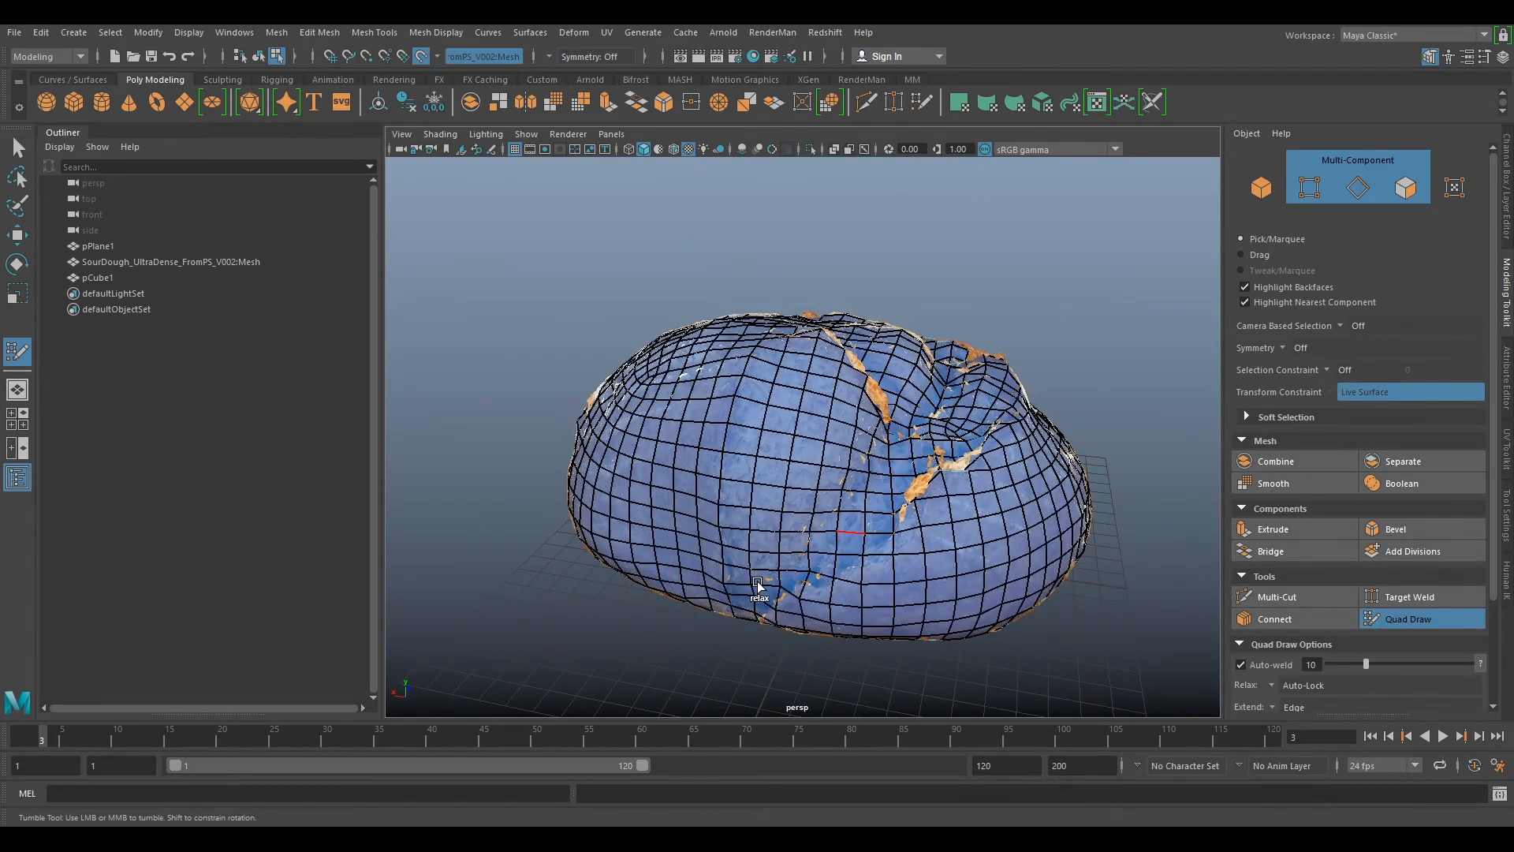
- Relax the remaining loose quads along the loaf's silhouette and upper crust, and check the cage's fit from all around
{"action": "left_click_drag", "start_coordinate": [718, 571], "coordinate": [793, 486], "text": "alt"}
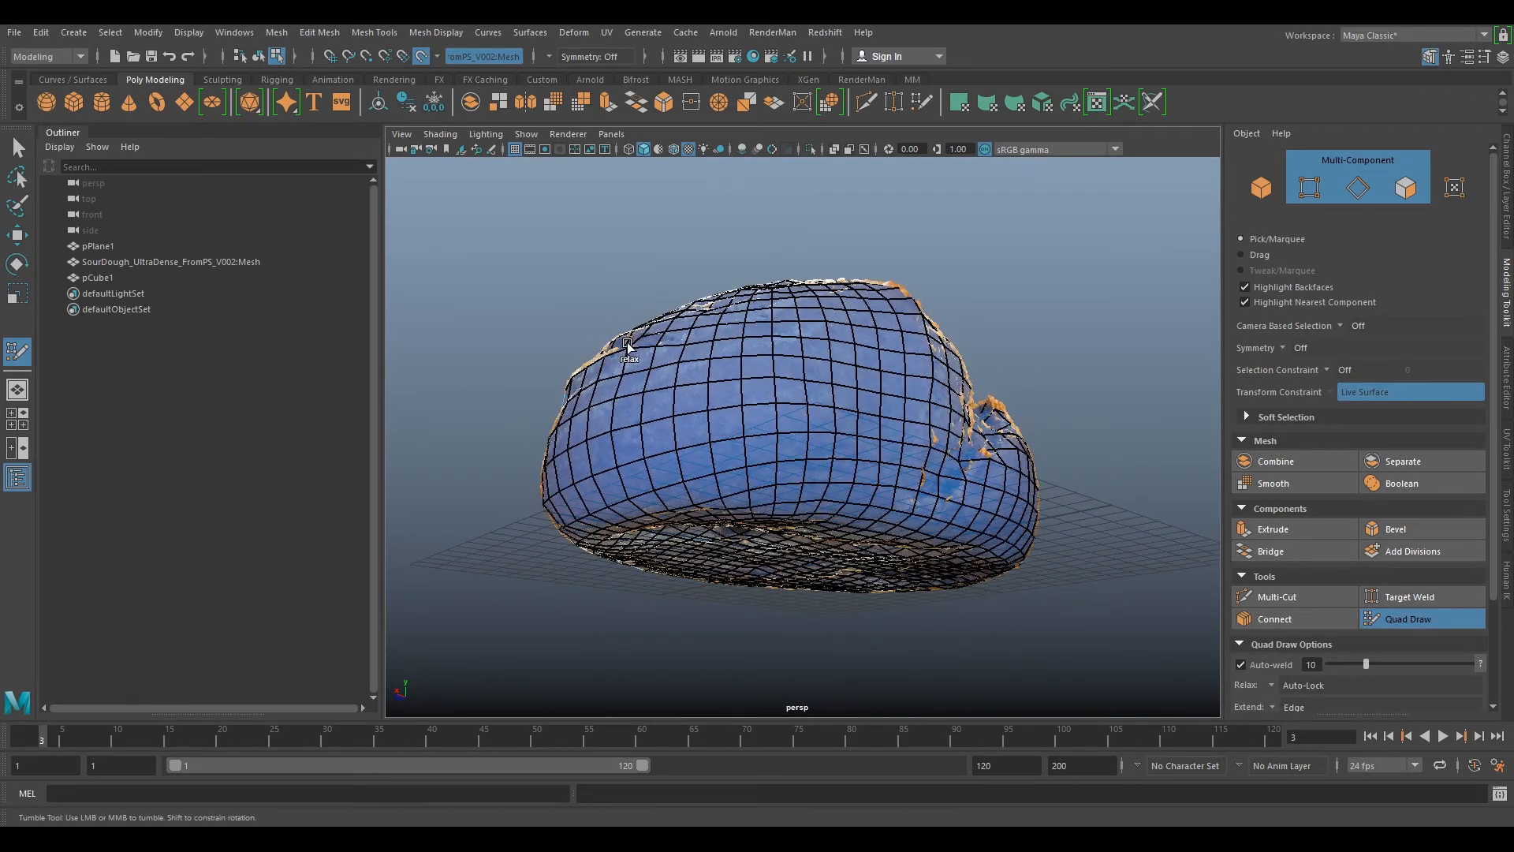
{"action": "left_click_drag", "start_coordinate": [761, 345], "coordinate": [763, 462], "text": "alt"}
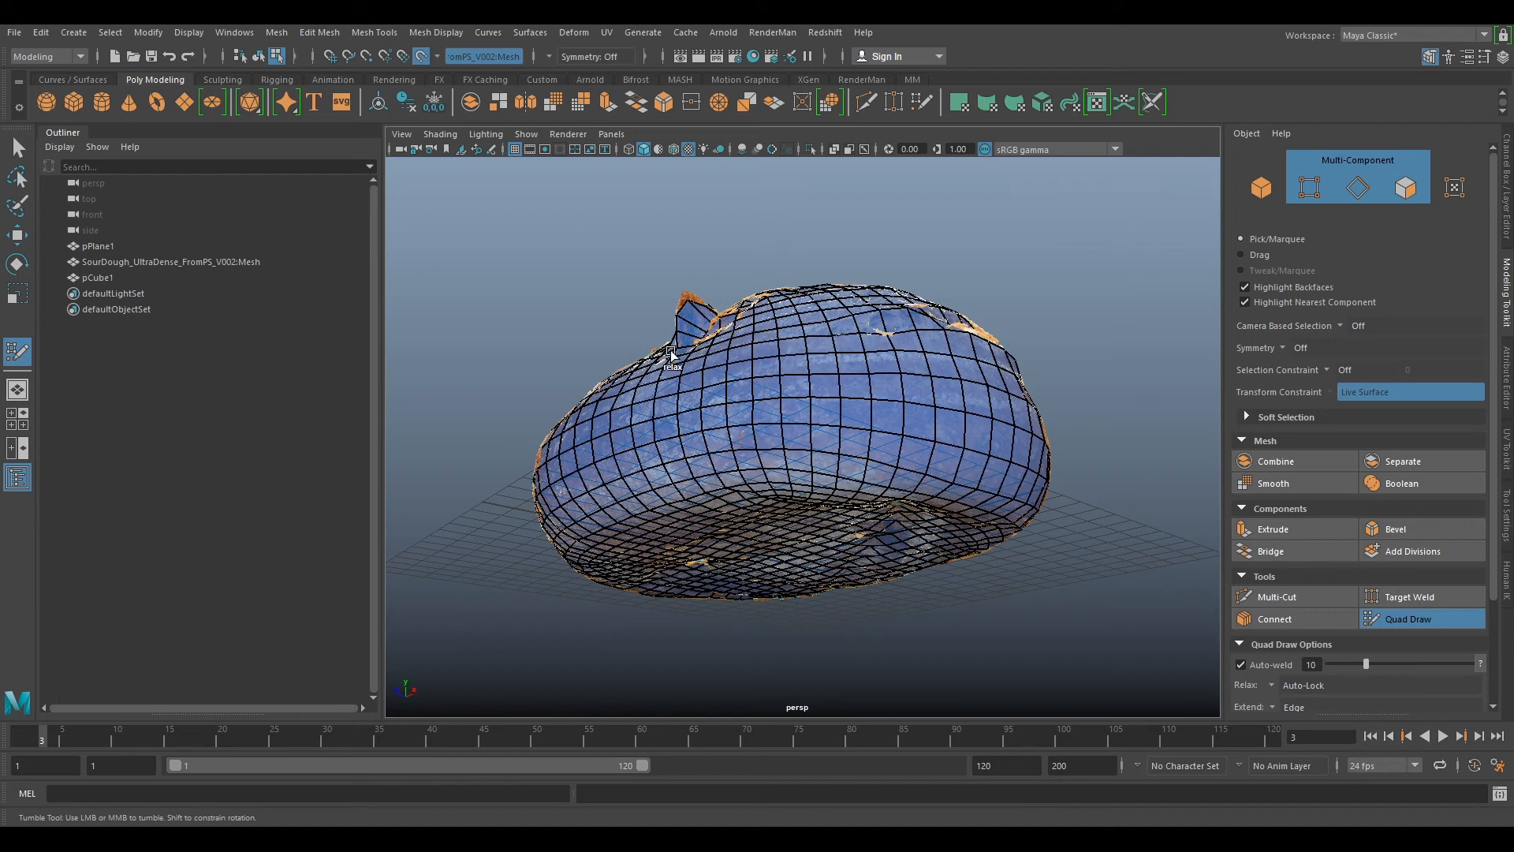
{"action": "left_click_drag", "start_coordinate": [868, 296], "coordinate": [859, 424], "text": "alt"}
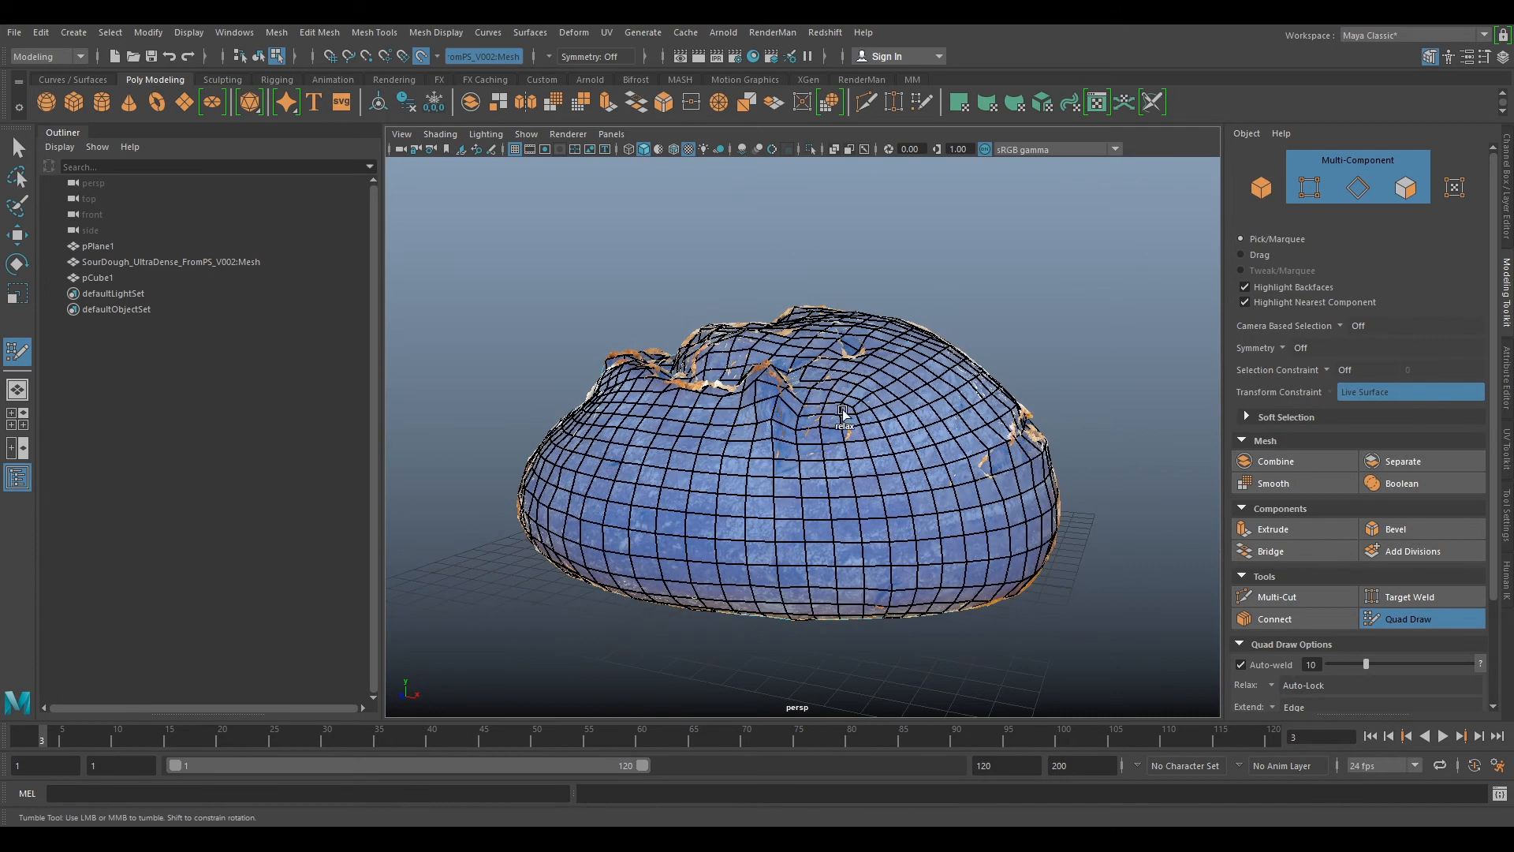
{"action": "left_click_drag", "start_coordinate": [978, 365], "coordinate": [883, 442], "text": "alt"}
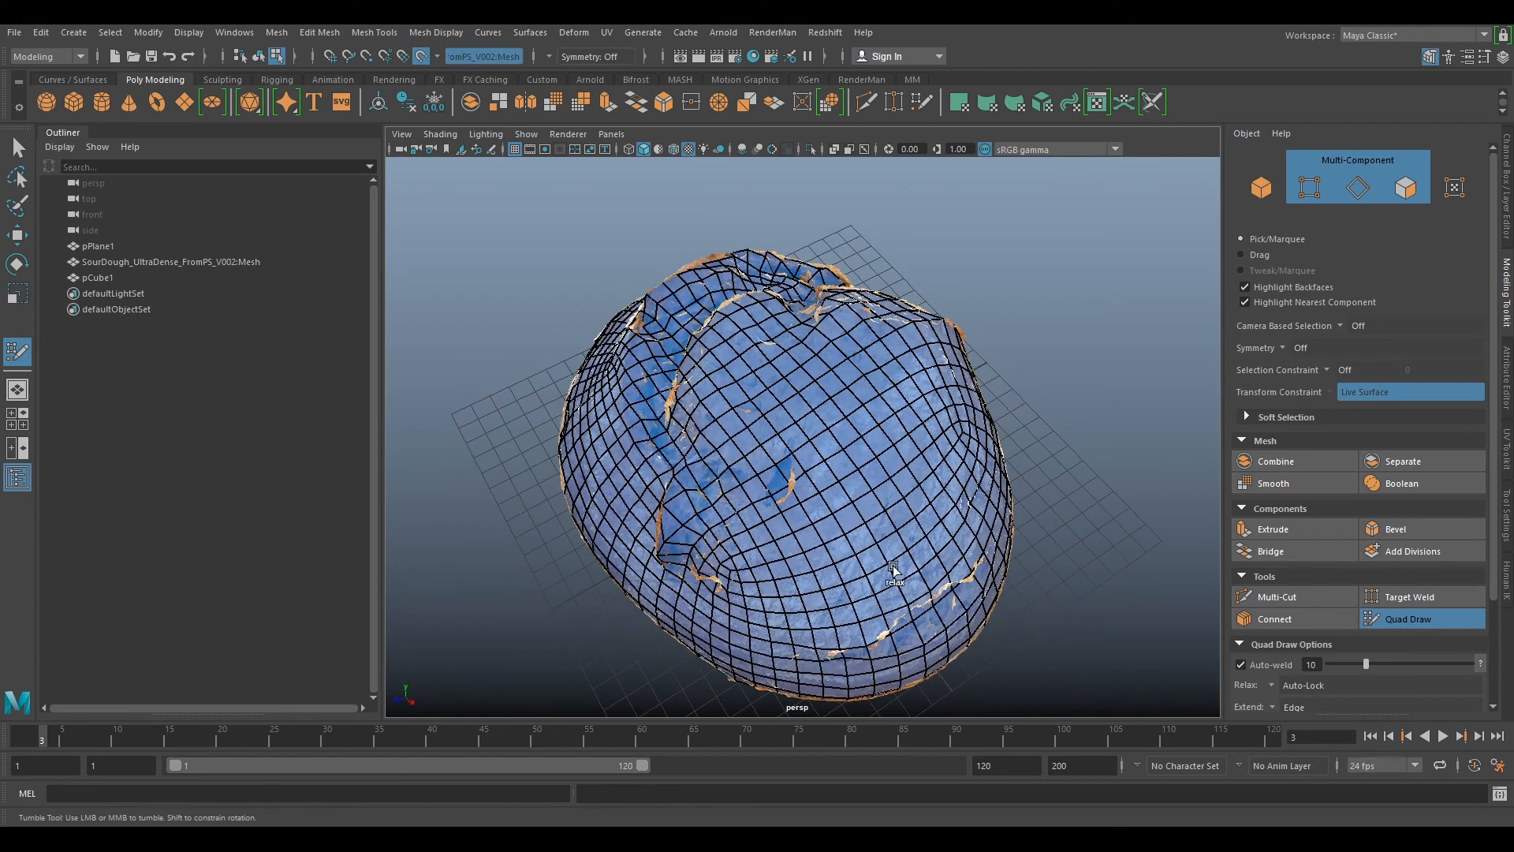
{"action": "scroll", "coordinate": [969, 372], "scroll_direction": "down", "scroll_amount": 5}
{"action": "mouse_move", "coordinate": [968, 372]}
{"action": "left_mouse_down", "text": "alt"}
{"action": "mouse_move", "coordinate": [1112, 451]}
{"action": "mouse_move", "coordinate": [1044, 473]}
{"action": "mouse_move", "coordinate": [977, 523]}
{"action": "left_mouse_up", "text": "alt"}
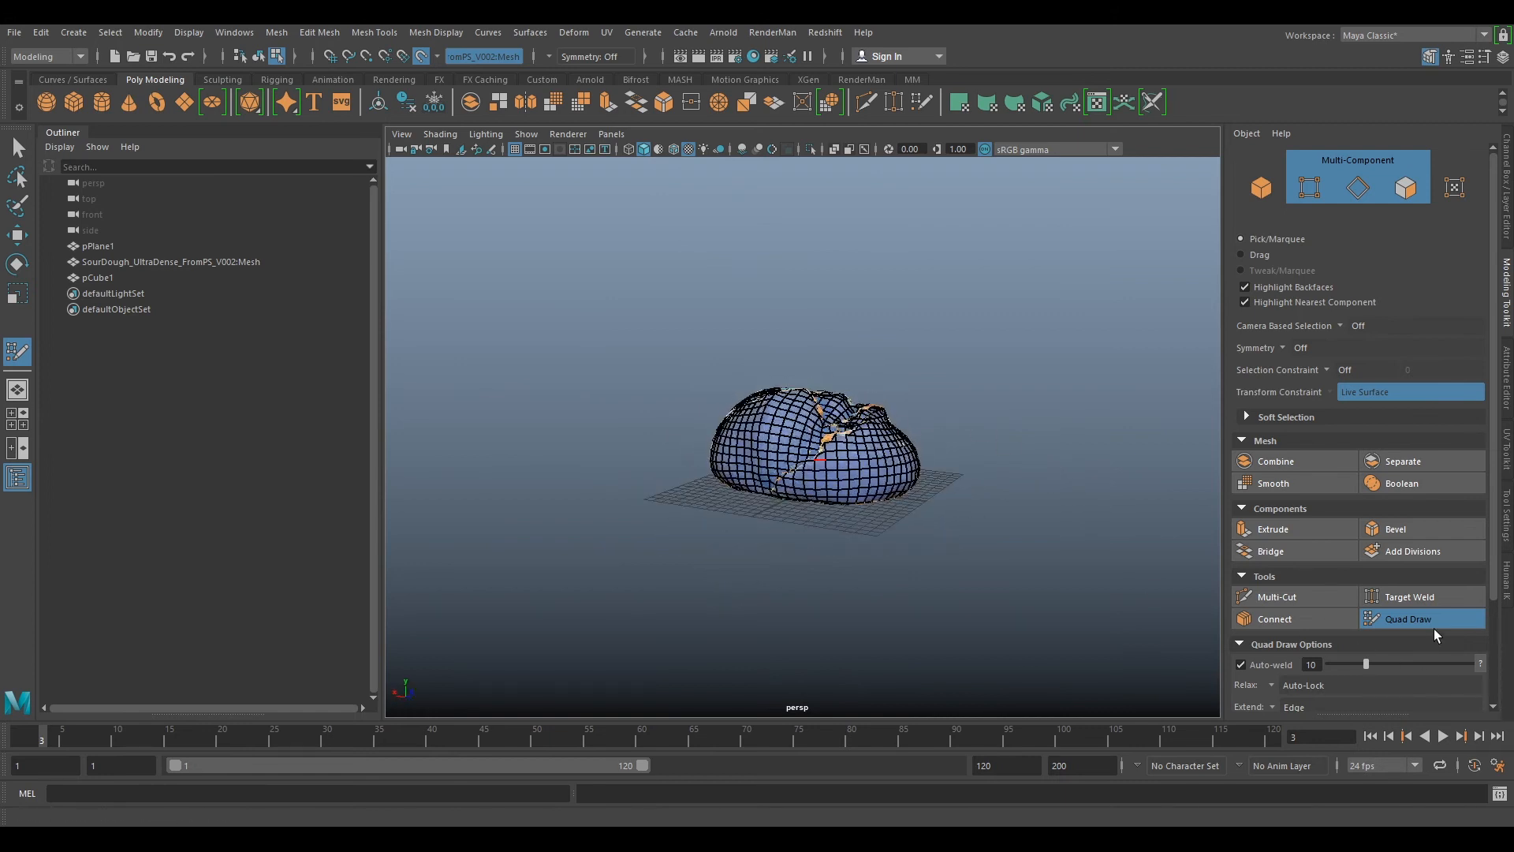
- Leave Quad Draw, return to object selection and inspect the fitted pCube1 against the scan from several sides
{"action": "left_click", "coordinate": [1411, 619]}
{"action": "scroll", "coordinate": [921, 416], "scroll_direction": "up", "scroll_amount": 3}
{"action": "scroll", "coordinate": [921, 416], "scroll_direction": "up", "scroll_amount": 1}
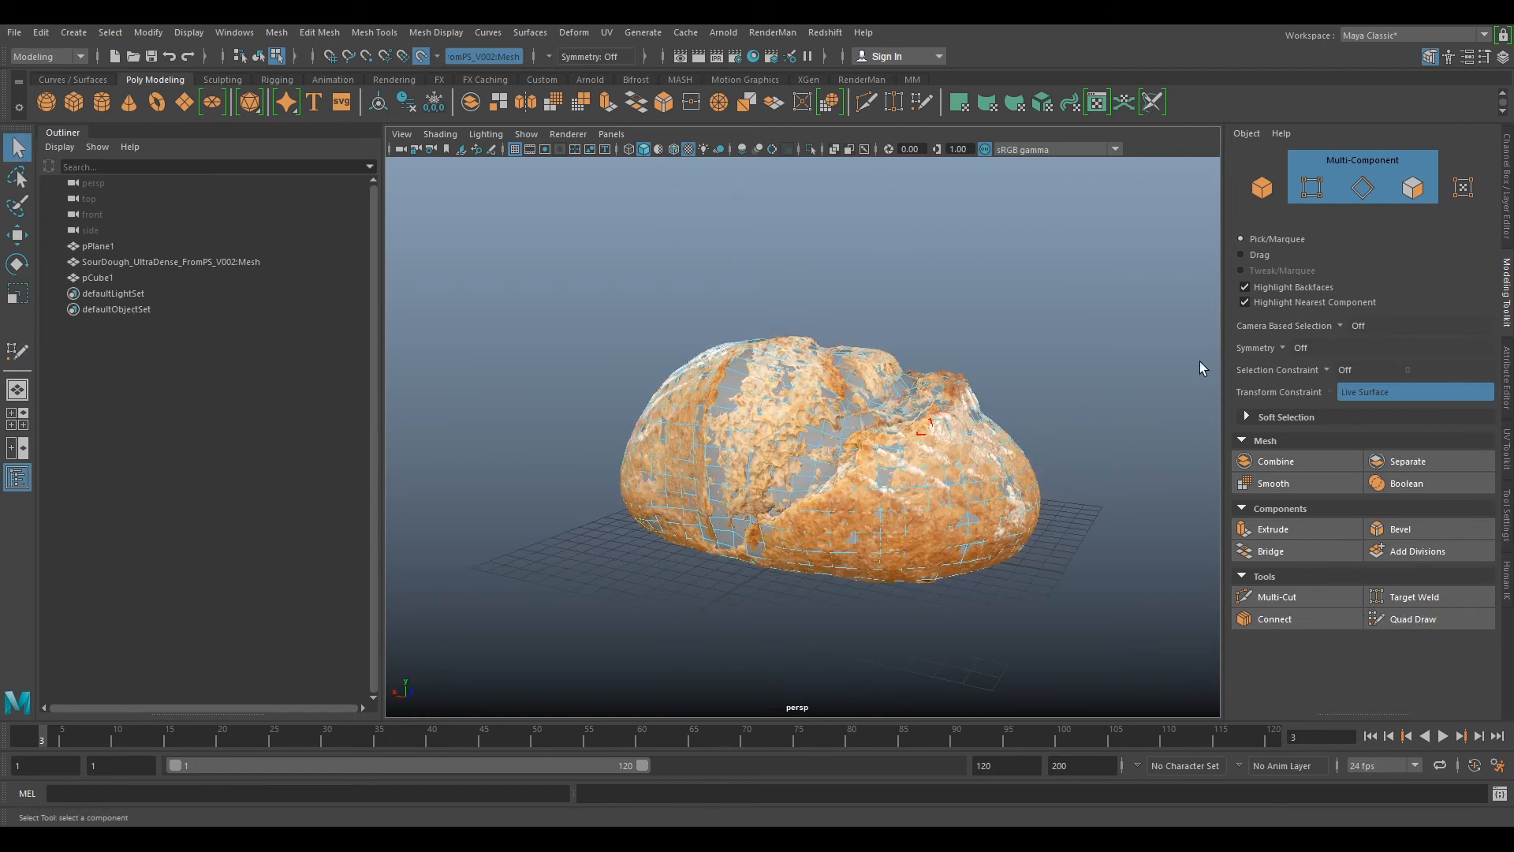
{"action": "left_click", "coordinate": [1261, 193]}
{"action": "left_click_drag", "start_coordinate": [1068, 254], "coordinate": [831, 394], "text": "alt"}
{"action": "left_click_drag", "start_coordinate": [1007, 466], "coordinate": [795, 538], "text": "alt"}
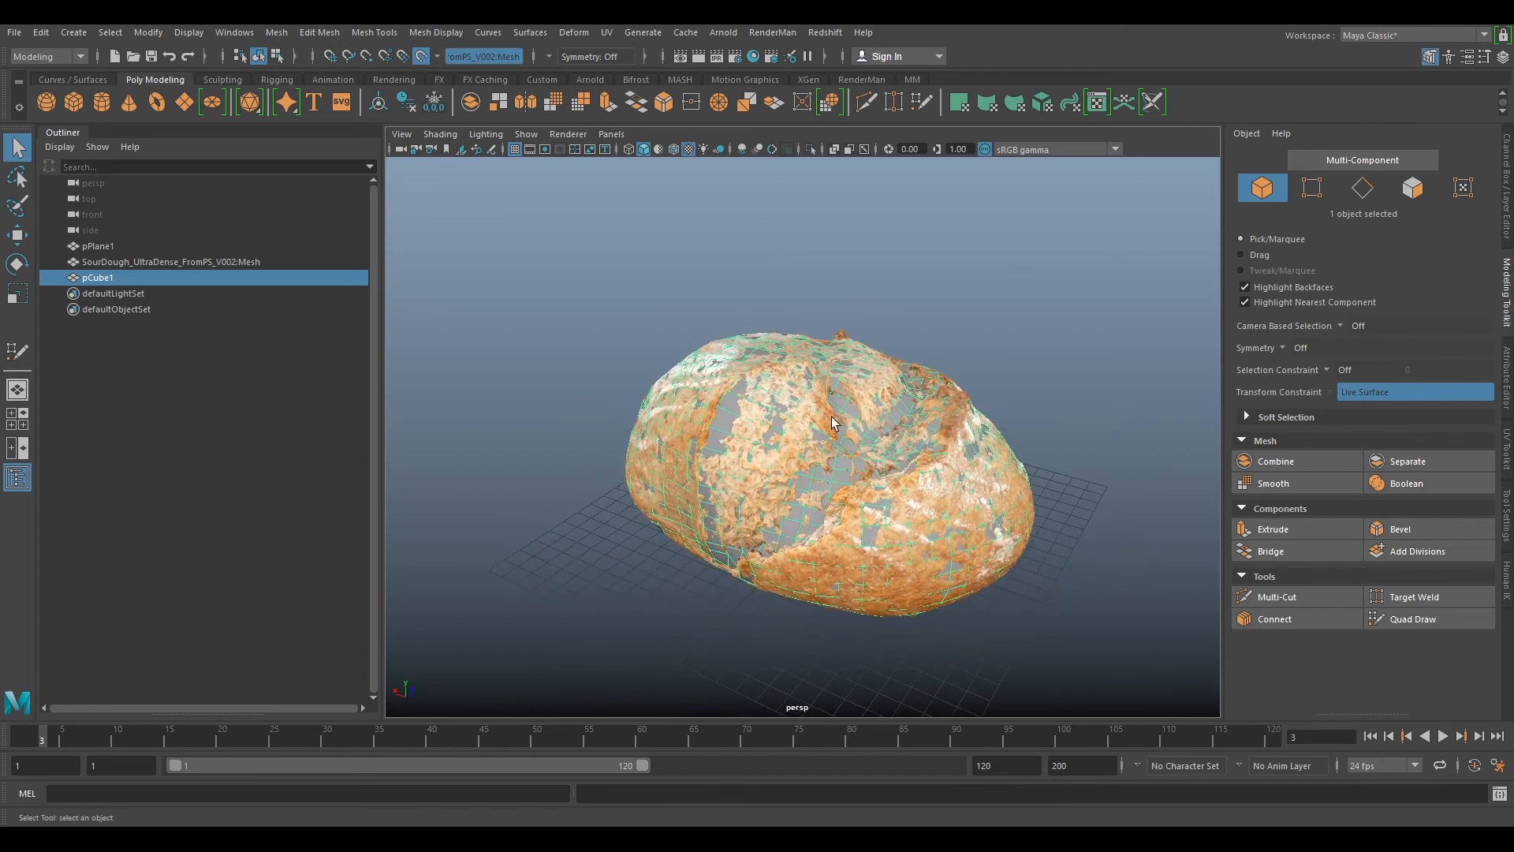
{"action": "left_click_drag", "start_coordinate": [696, 420], "coordinate": [513, 442], "text": "alt"}
{"action": "left_click_drag", "start_coordinate": [544, 226], "coordinate": [588, 246], "text": "alt"}
- Rename pCube1 as SD_LowResMesh_geo
{"action": "left_click", "coordinate": [116, 277]}
{"action": "double_click", "coordinate": [116, 278]}
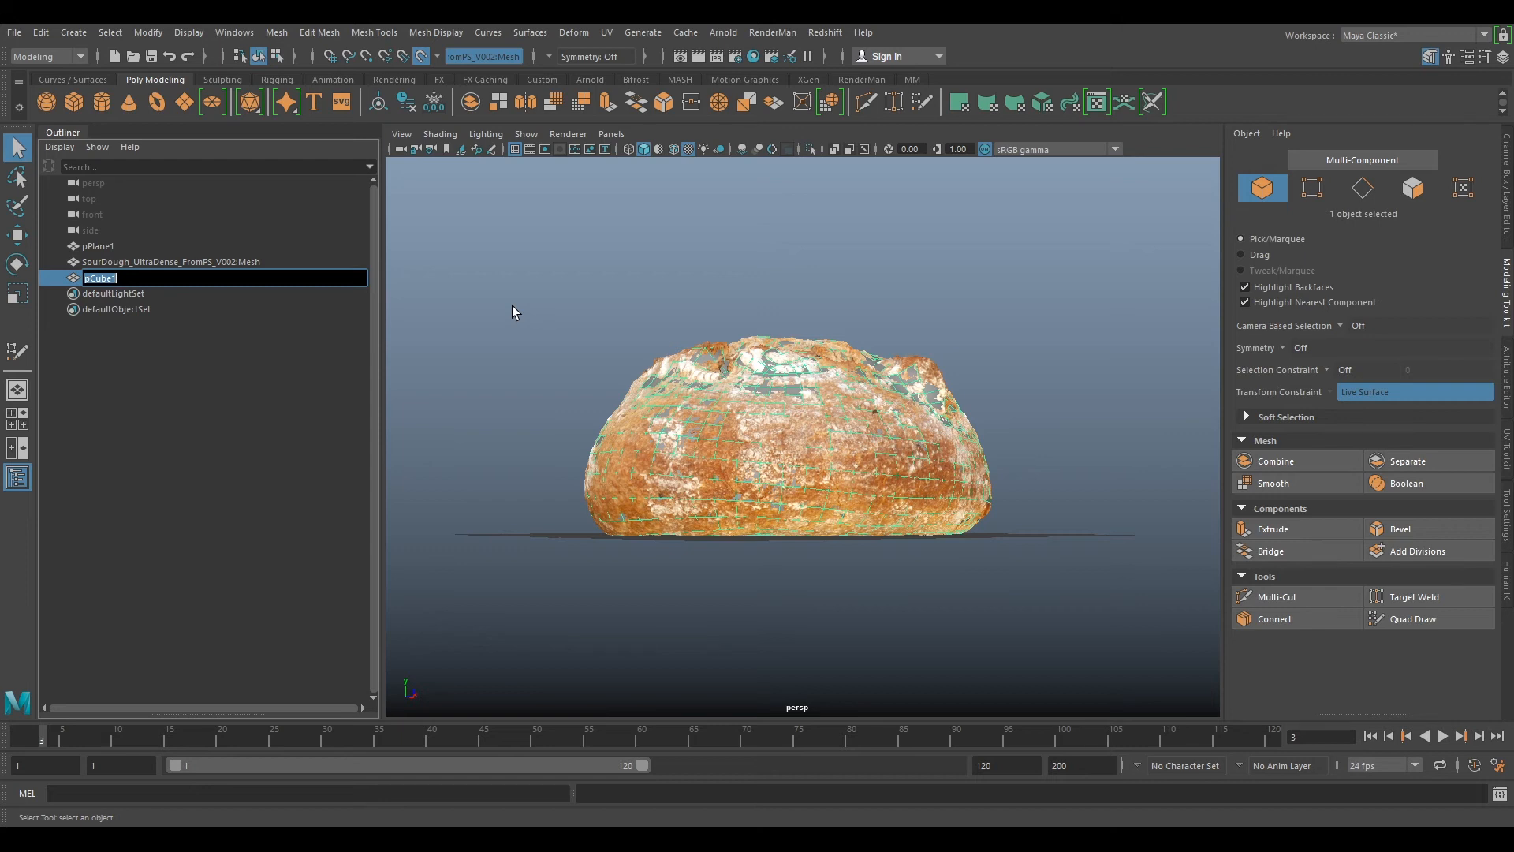
{"action": "type", "text": "SD_LowResMesh_geo"}
{"action": "key", "text": "Return"}
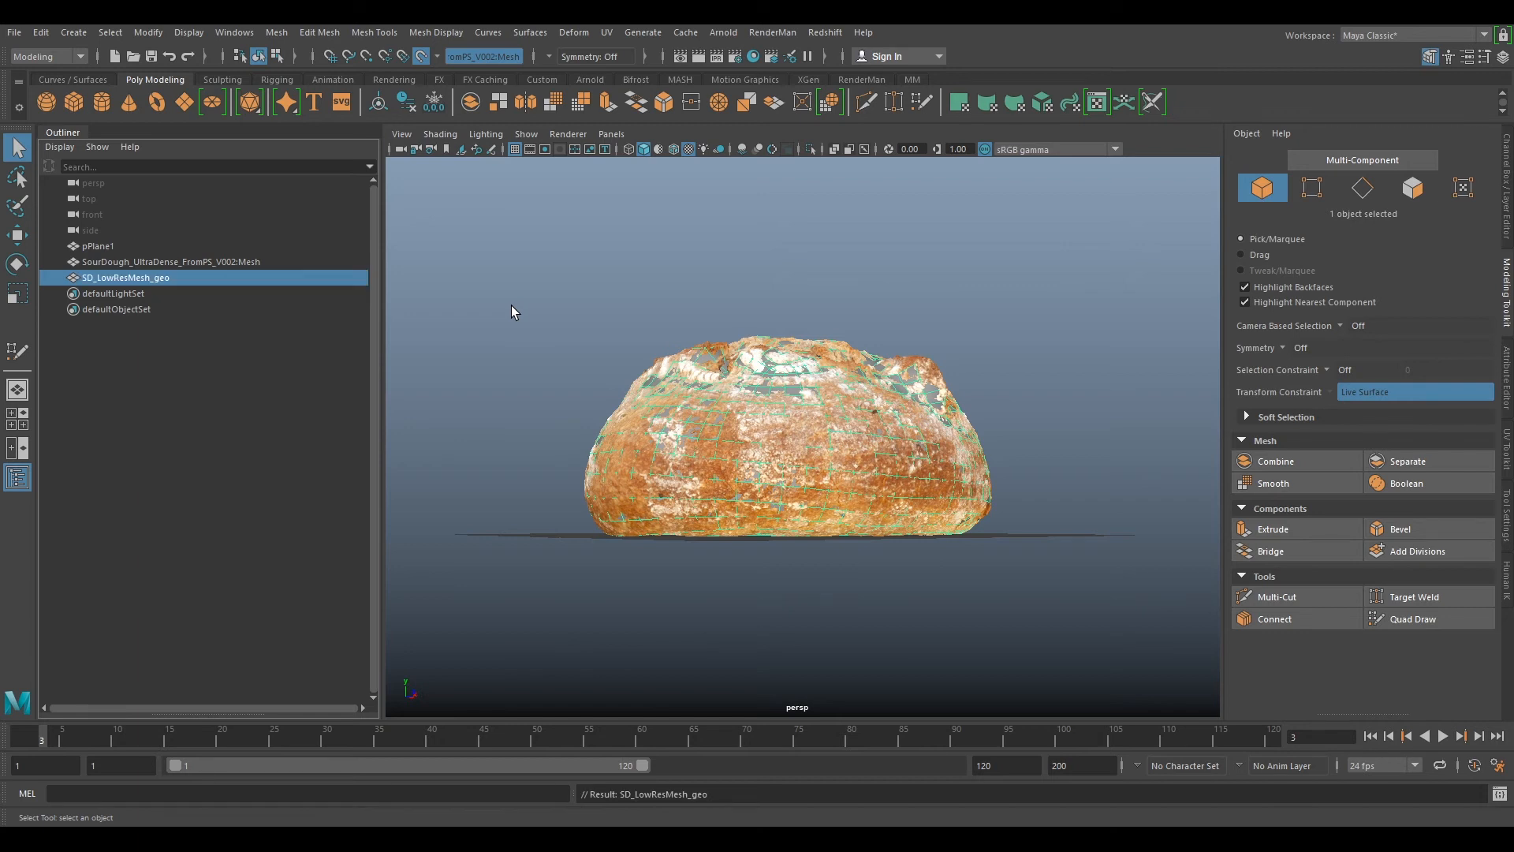
- Select the SourDough_UltraDense_FromPS_V002:Mesh scan and turn off its live surface
{"action": "left_click", "coordinate": [115, 262]}
{"action": "left_click", "coordinate": [423, 56]}
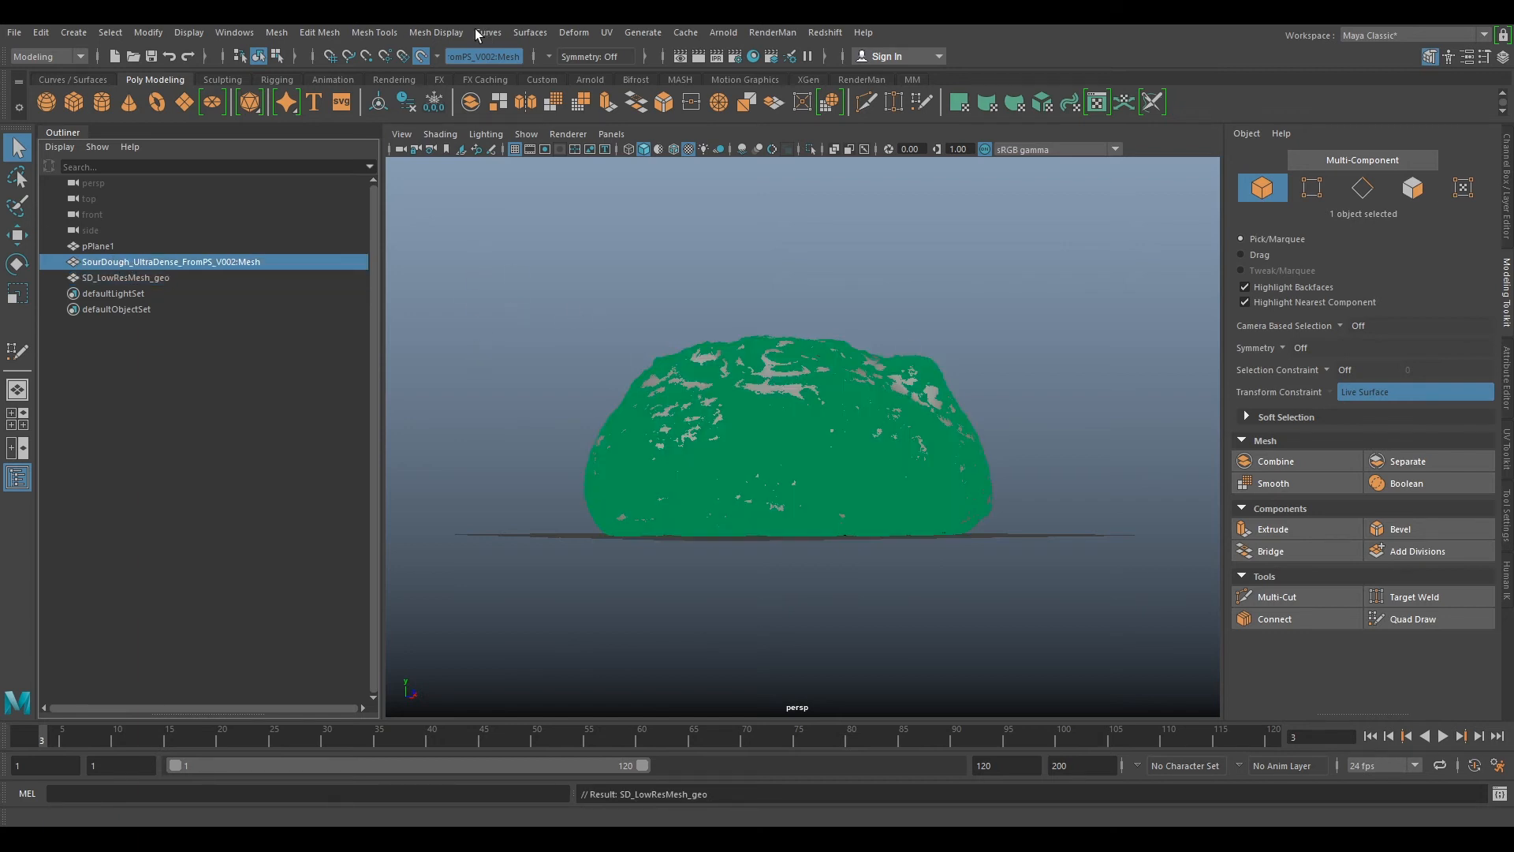
{"action": "left_click", "coordinate": [424, 56]}
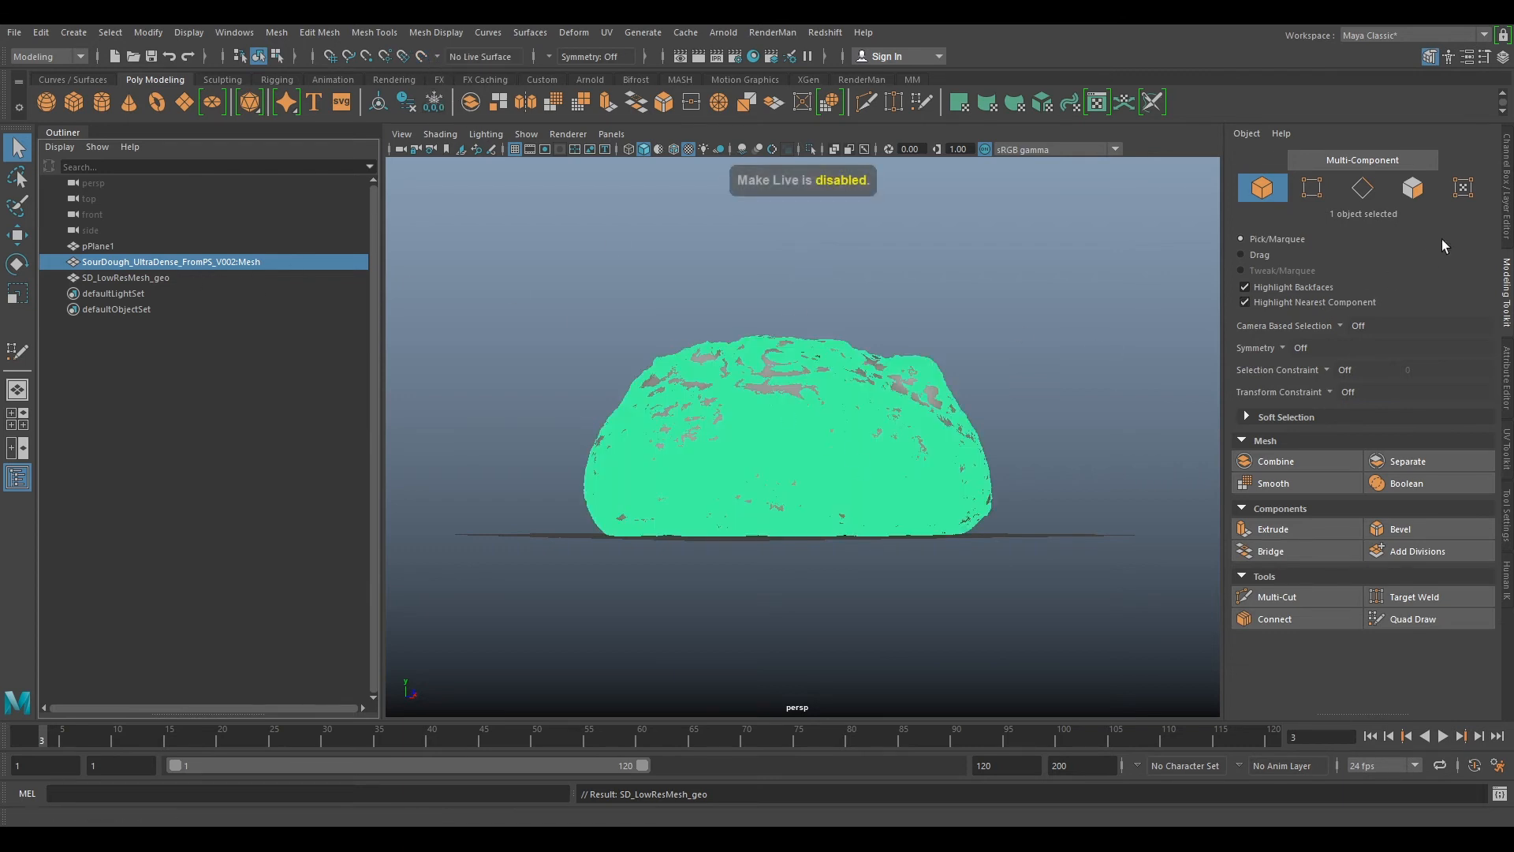
- Rename the existing display layer layer1 as PositionLayer
{"action": "left_click", "coordinate": [1506, 213]}
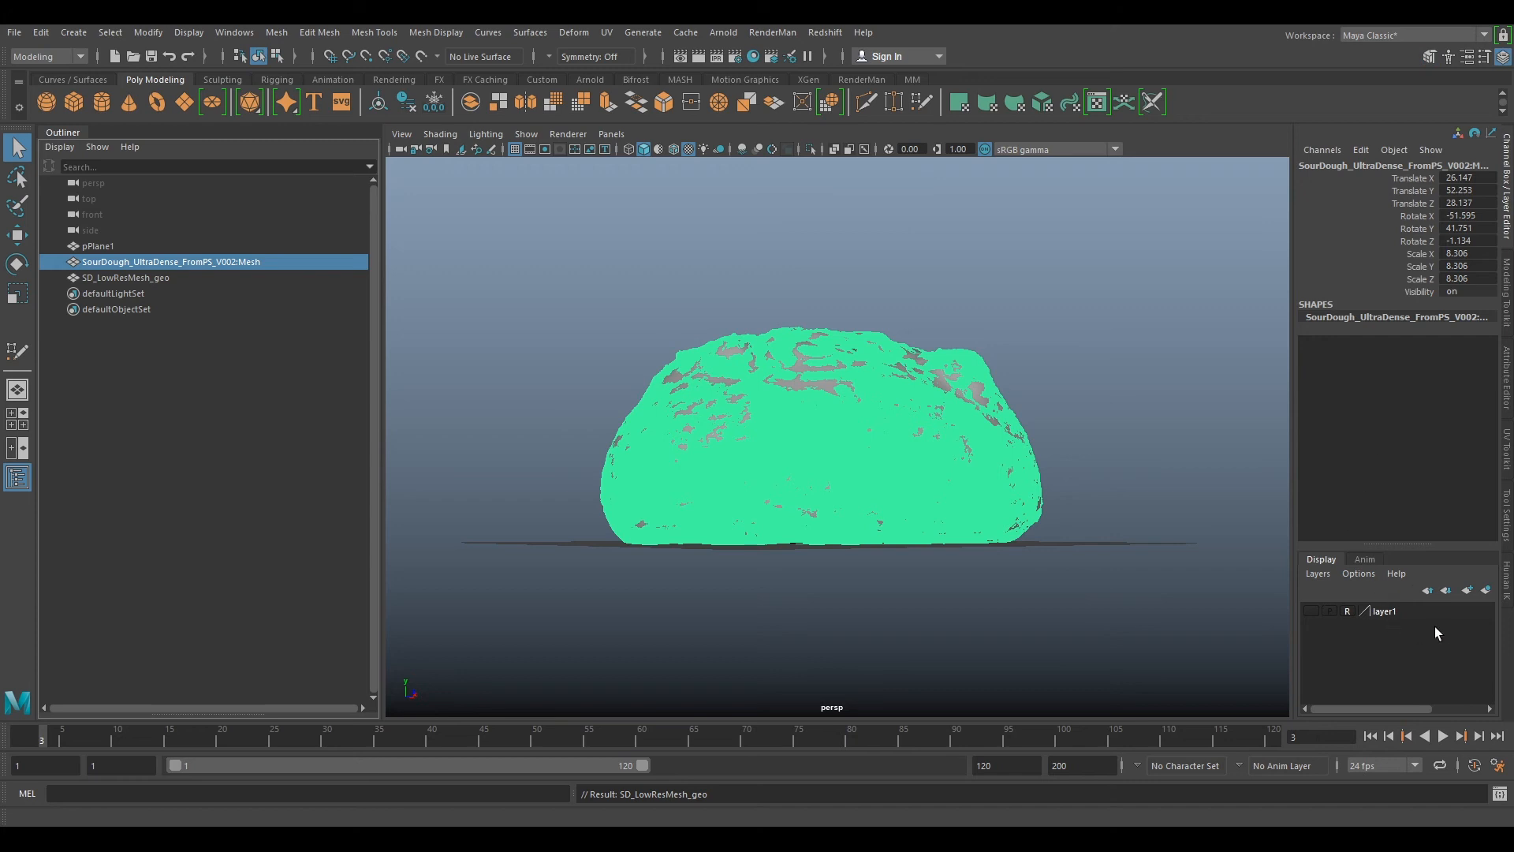
{"action": "left_click", "coordinate": [1310, 610]}
{"action": "left_click", "coordinate": [1312, 609]}
{"action": "double_click", "coordinate": [1377, 608]}
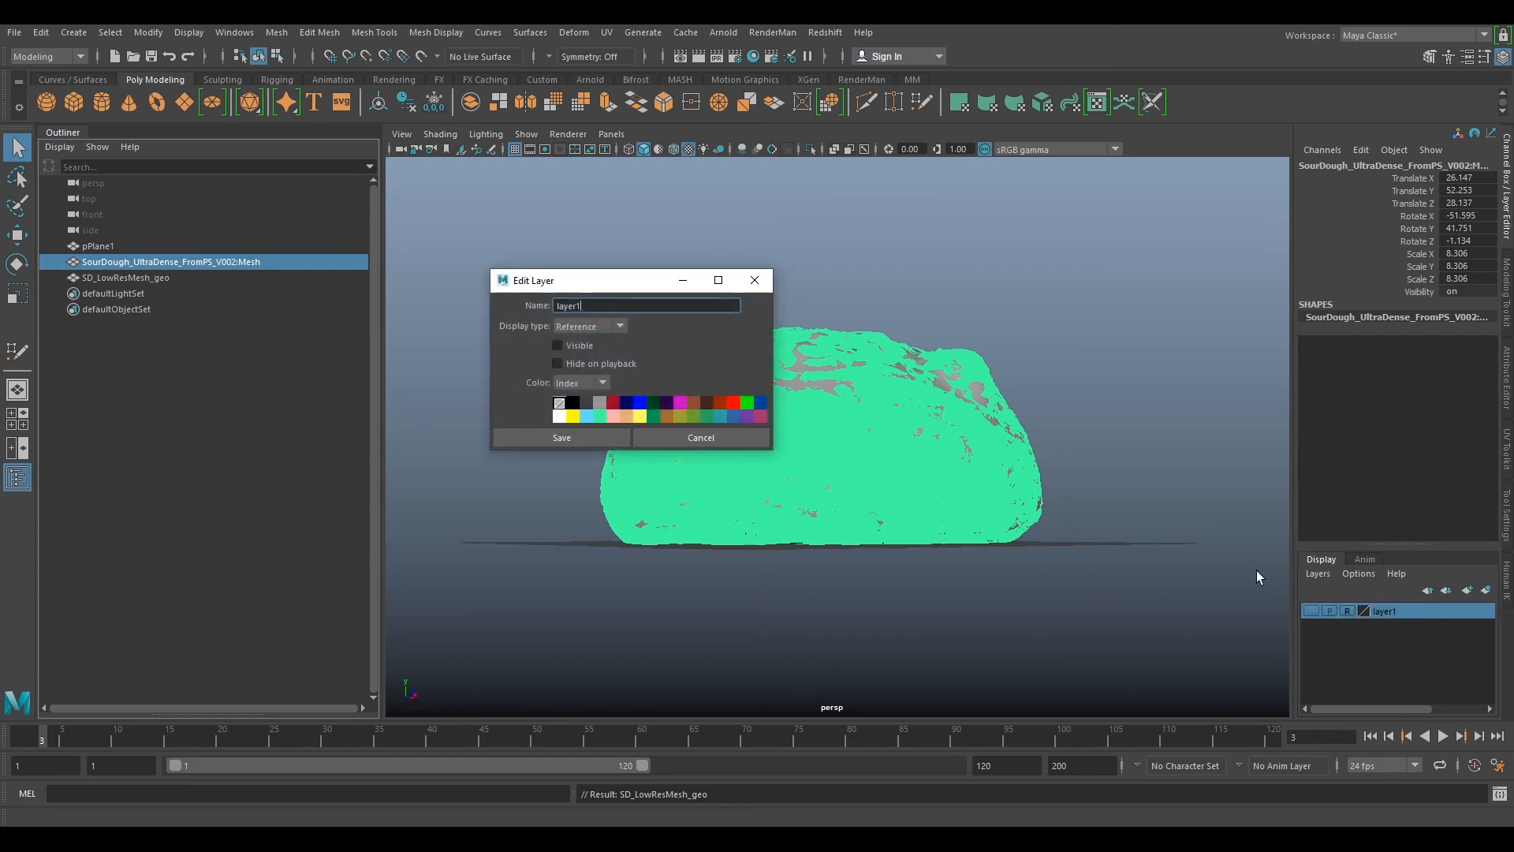
{"action": "left_click_drag", "start_coordinate": [614, 310], "coordinate": [387, 316]}
{"action": "type", "text": "PositionLayer"}
{"action": "left_click", "coordinate": [567, 438]}
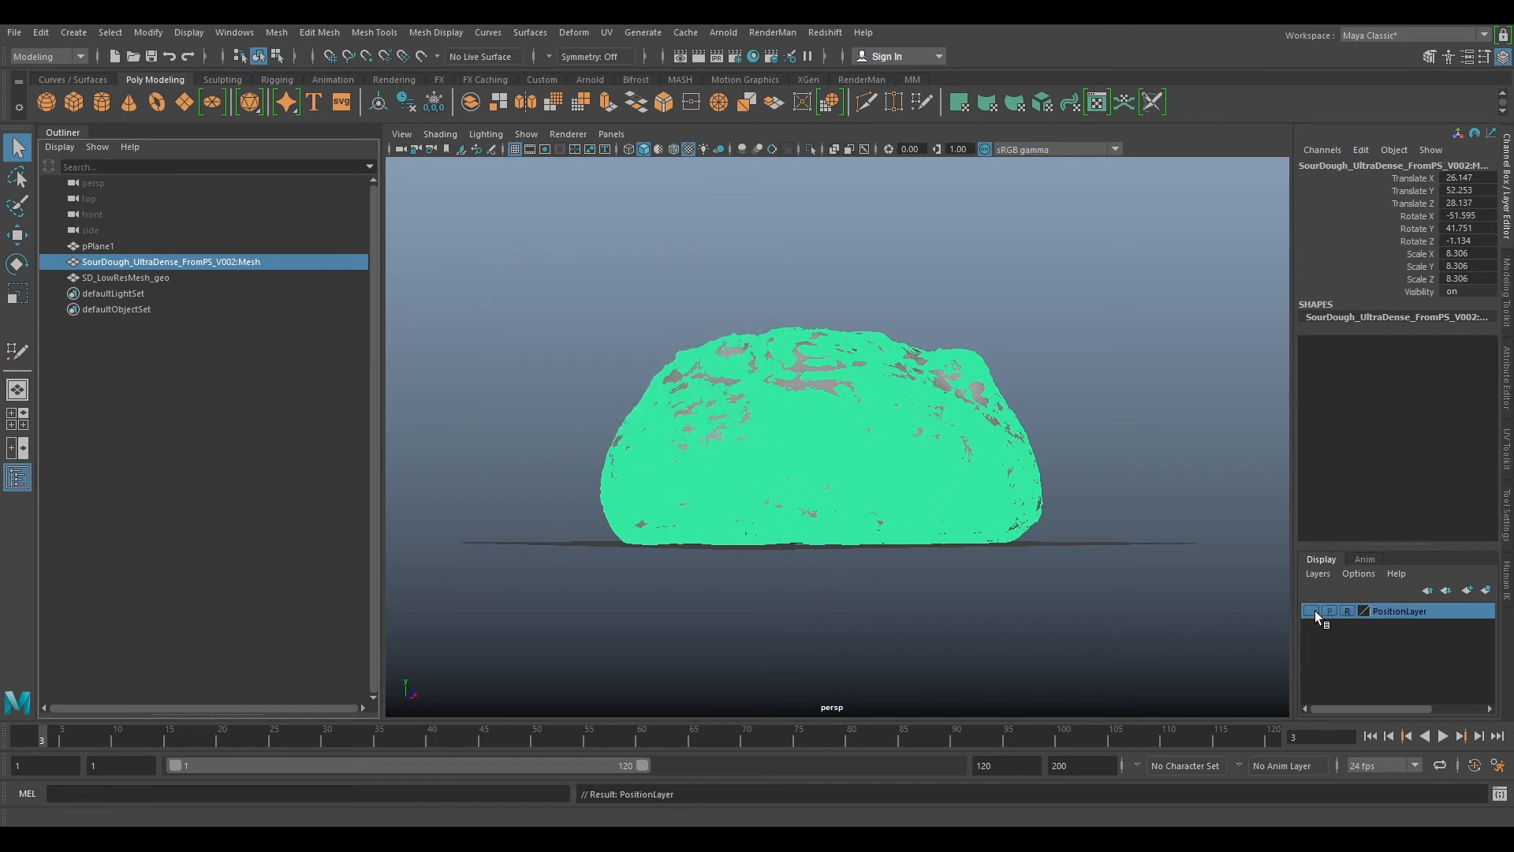
- Create a display layer from the selected dense scan mesh and name it Scan
{"action": "left_click_drag", "start_coordinate": [1143, 384], "coordinate": [1125, 413], "text": "alt"}
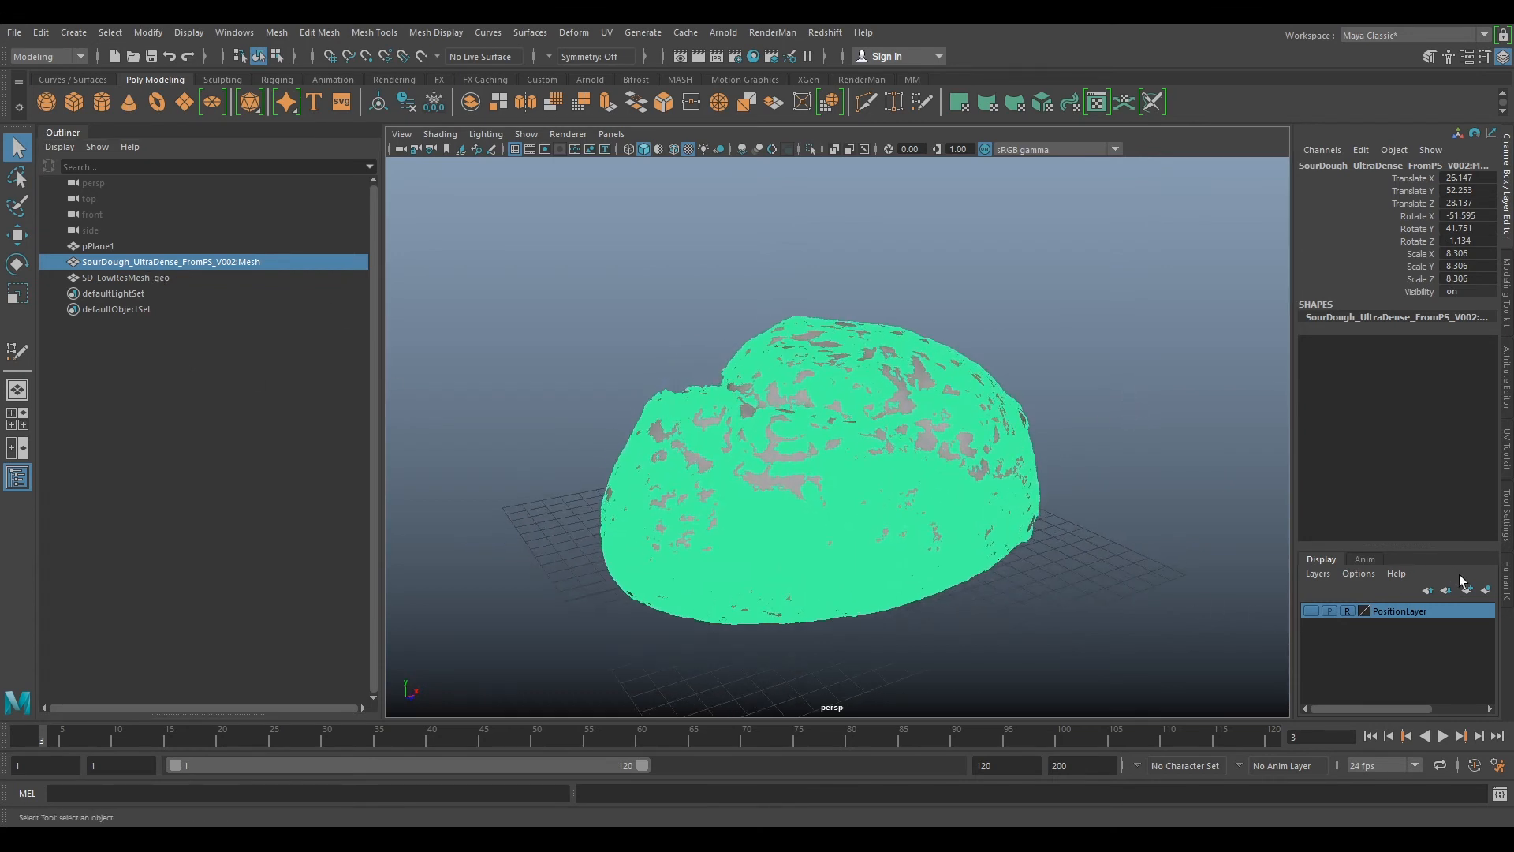
{"action": "left_click", "coordinate": [1485, 590]}
{"action": "double_click", "coordinate": [1395, 612]}
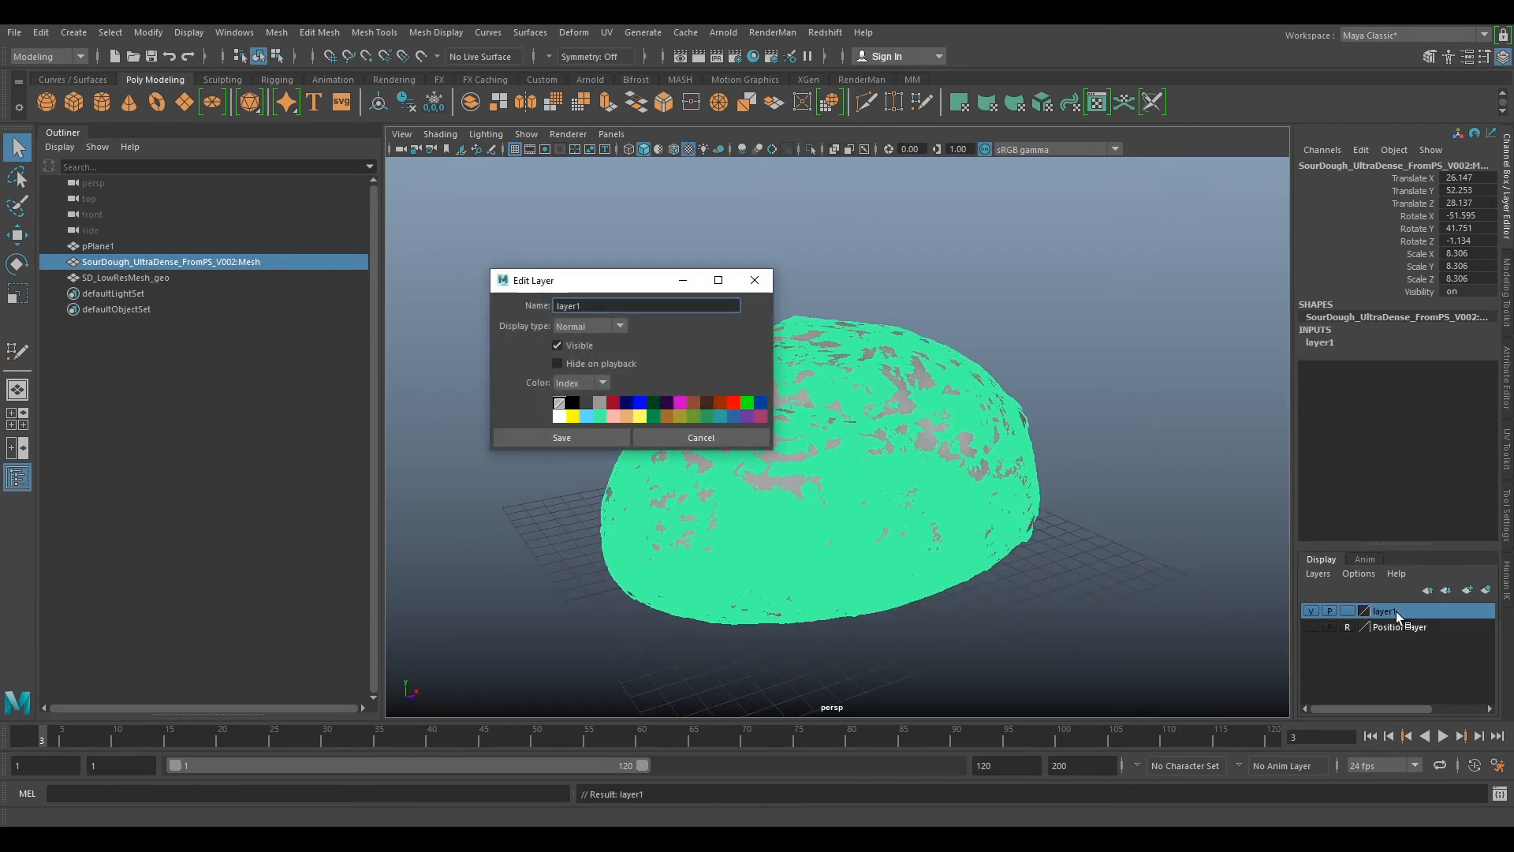
{"action": "double_click", "coordinate": [556, 306]}
{"action": "type", "text": "Scan"}
{"action": "left_click", "coordinate": [576, 441]}
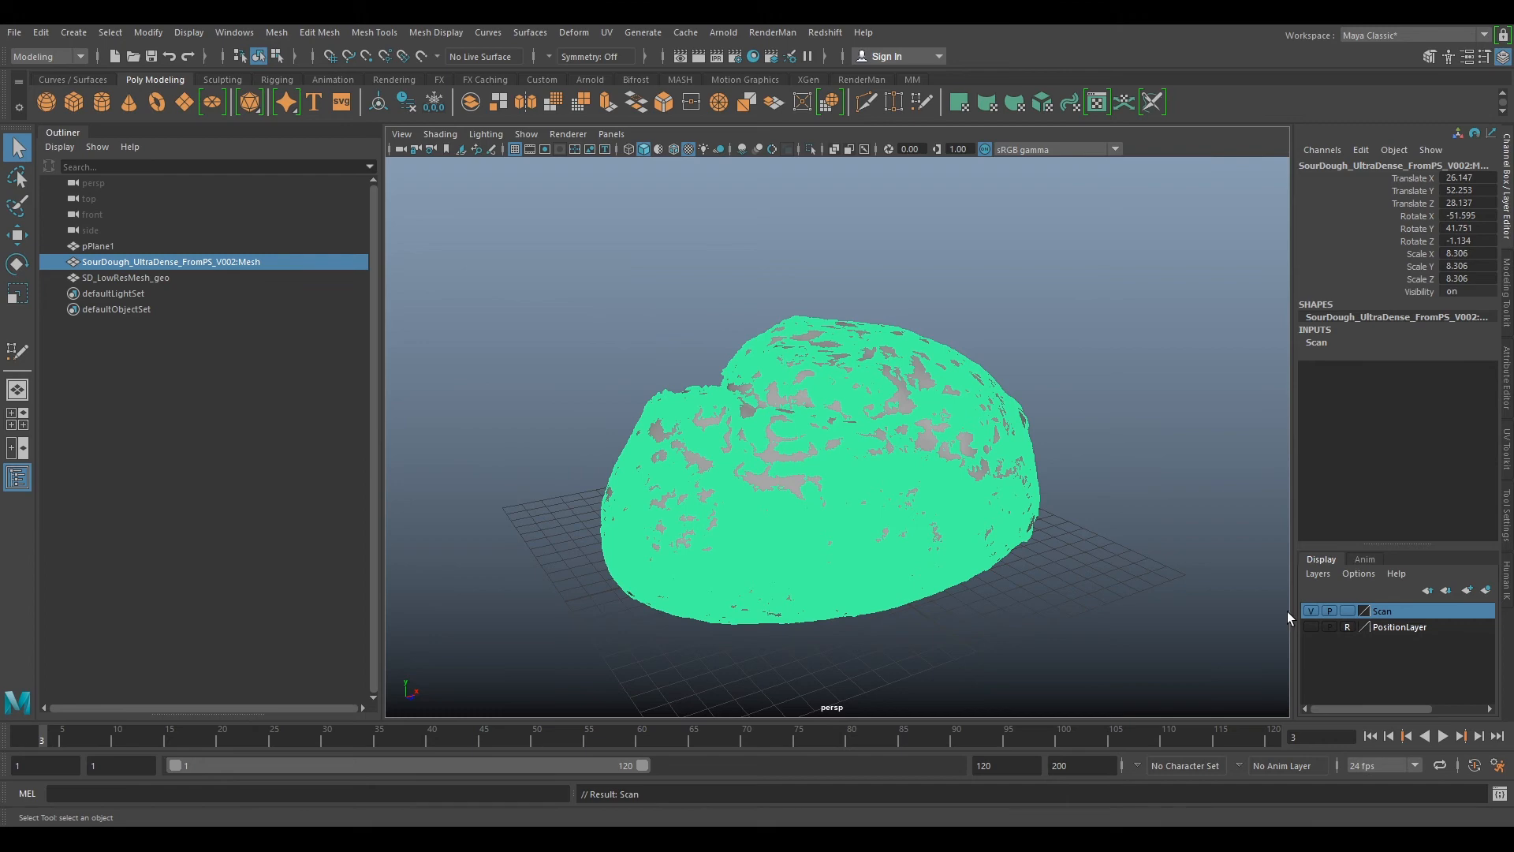
- Hide the Scan layer, select SD_LowResMesh_geo and inspect the retopologized loaf from several sides
{"action": "left_click", "coordinate": [1311, 611]}
{"action": "left_click_drag", "start_coordinate": [1133, 442], "coordinate": [966, 395], "text": "alt"}
{"action": "left_click", "coordinate": [1004, 471]}
{"action": "middle_click_drag", "start_coordinate": [967, 395], "coordinate": [978, 427], "text": "alt"}
{"action": "scroll", "coordinate": [935, 402], "scroll_direction": "up", "scroll_amount": 3}
{"action": "left_click_drag", "start_coordinate": [577, 489], "coordinate": [818, 507], "text": "alt"}
{"action": "left_click_drag", "start_coordinate": [717, 409], "coordinate": [948, 421], "text": "alt"}
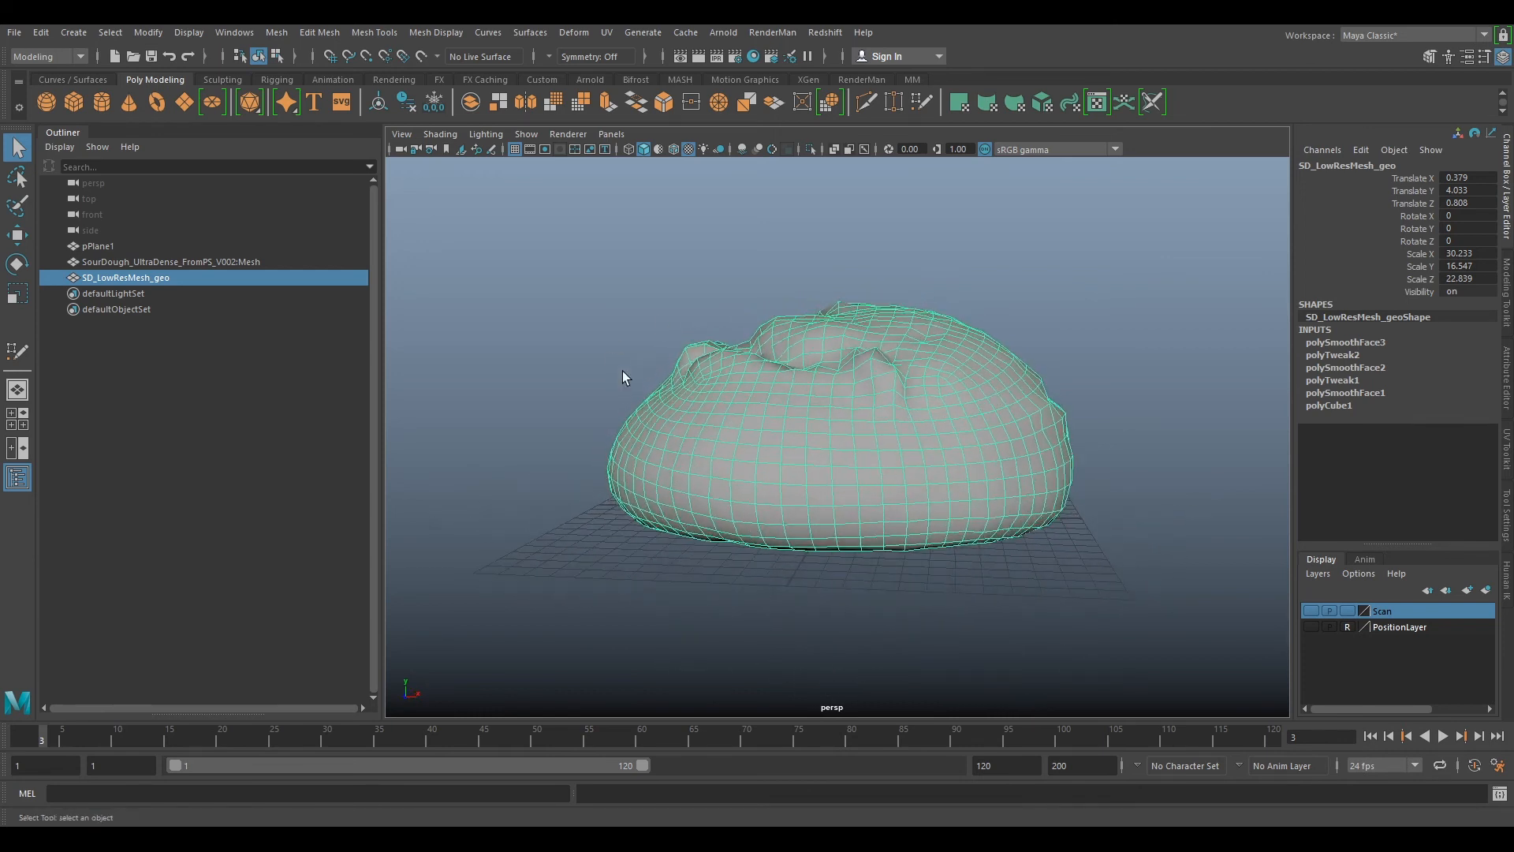
- Start exporting the selected SD_LowResMesh_geo, create a BaseMesh folder in 01_Sour_Dough and open it as the destination
{"action": "left_click_drag", "start_coordinate": [659, 399], "coordinate": [775, 478], "text": "alt"}
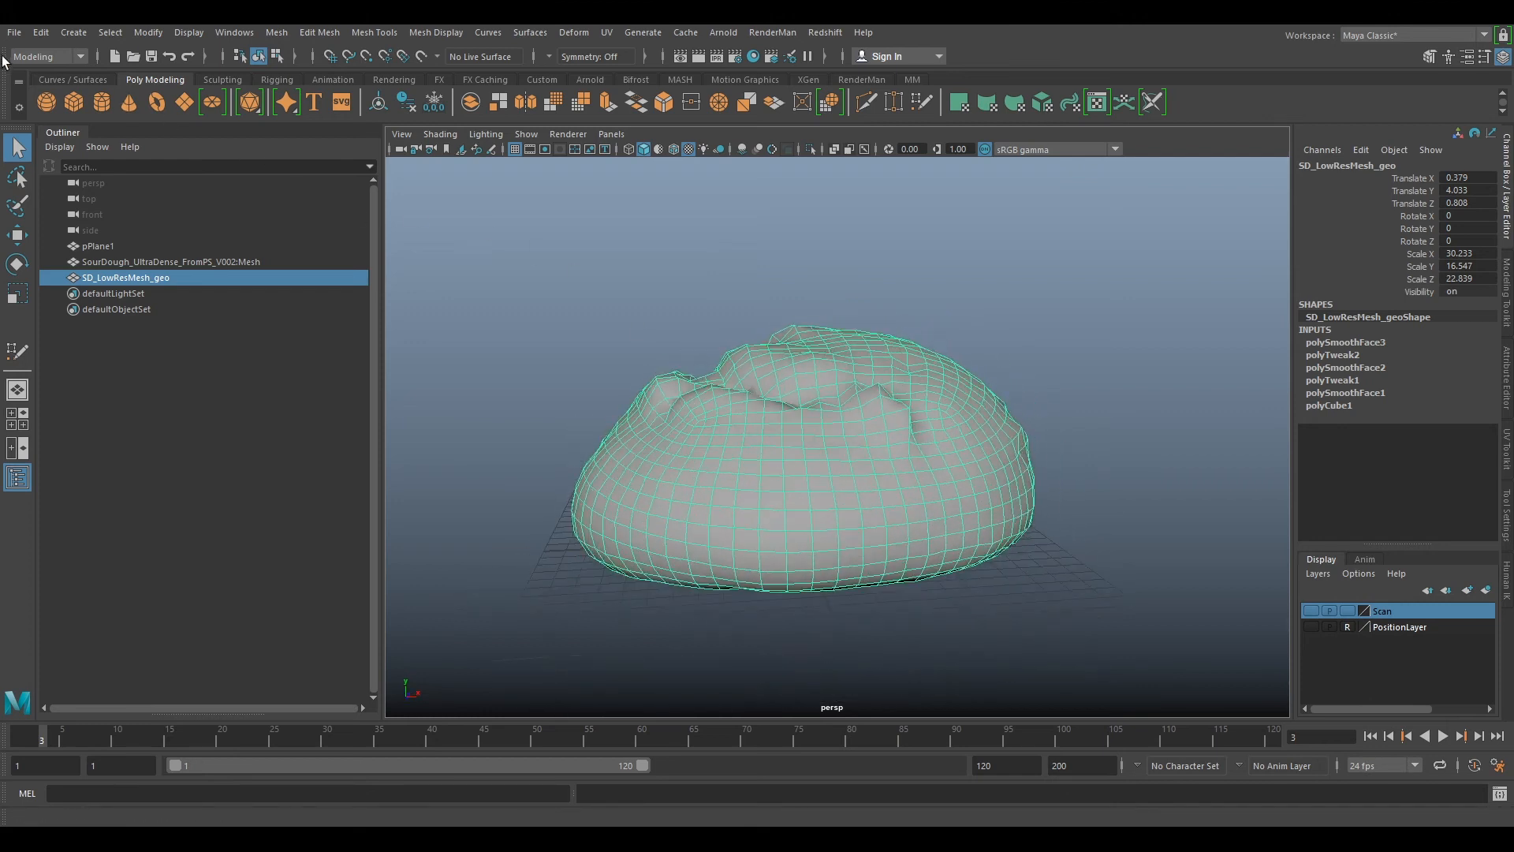
{"action": "left_click", "coordinate": [14, 33]}
{"action": "left_click", "coordinate": [67, 237]}
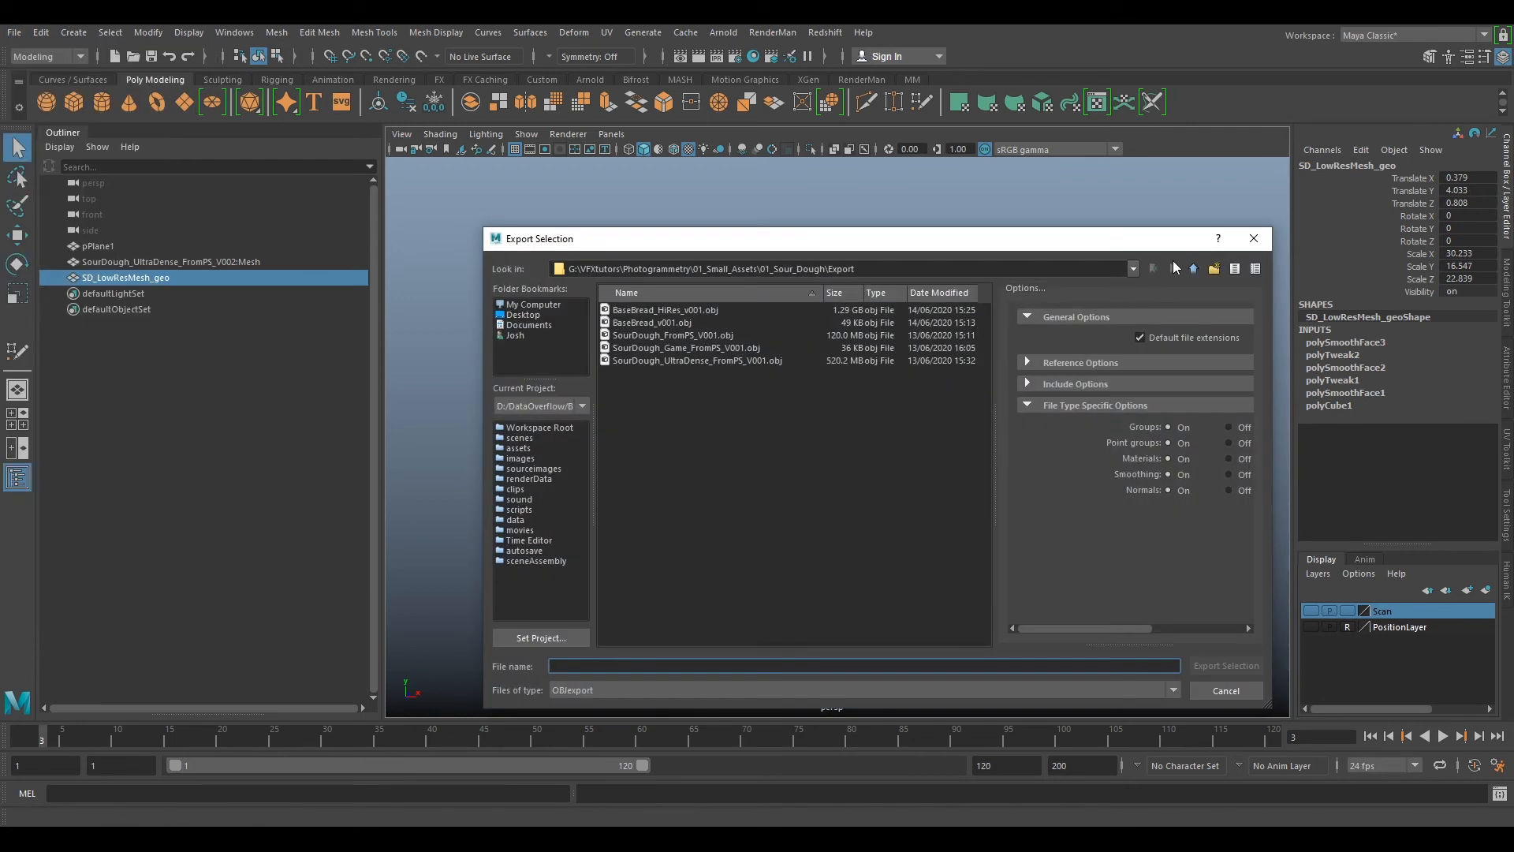
{"action": "left_click", "coordinate": [1193, 269]}
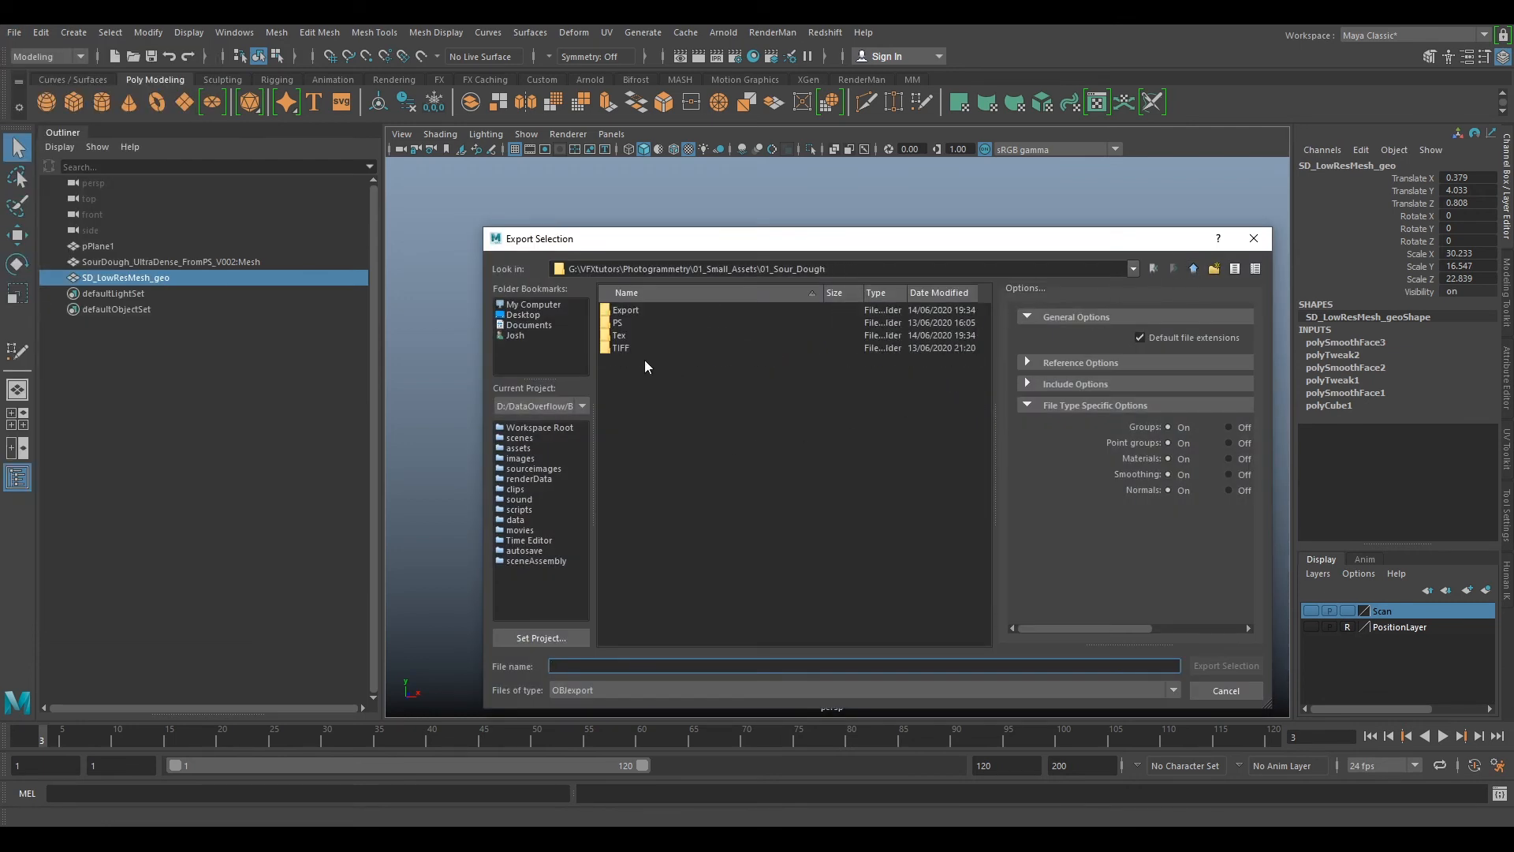
{"action": "left_click", "coordinate": [1215, 269]}
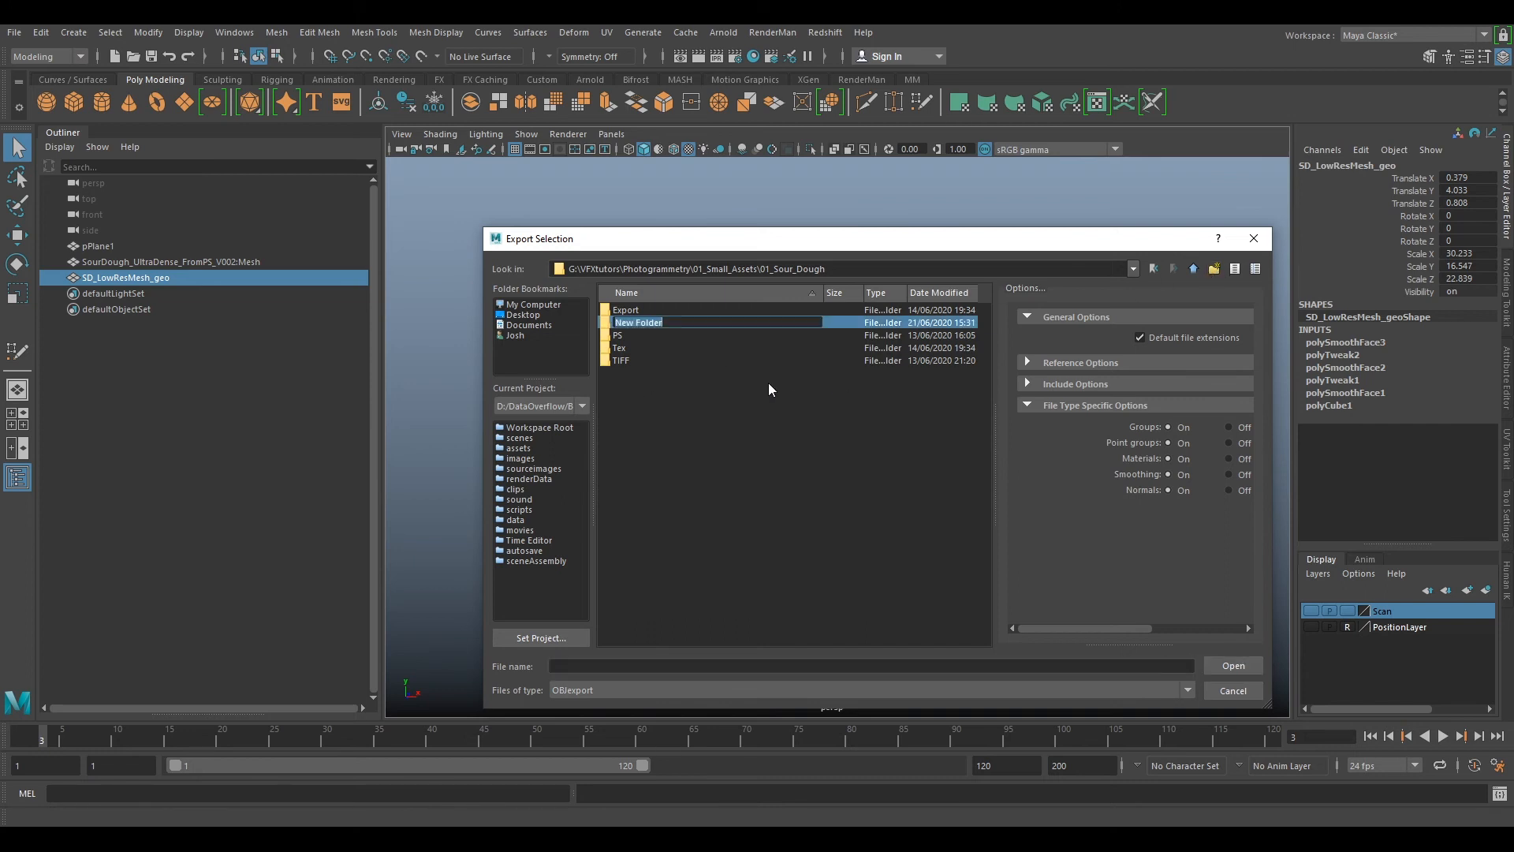
{"action": "type", "text": "BaseMesh"}
{"action": "key", "text": "Return"}
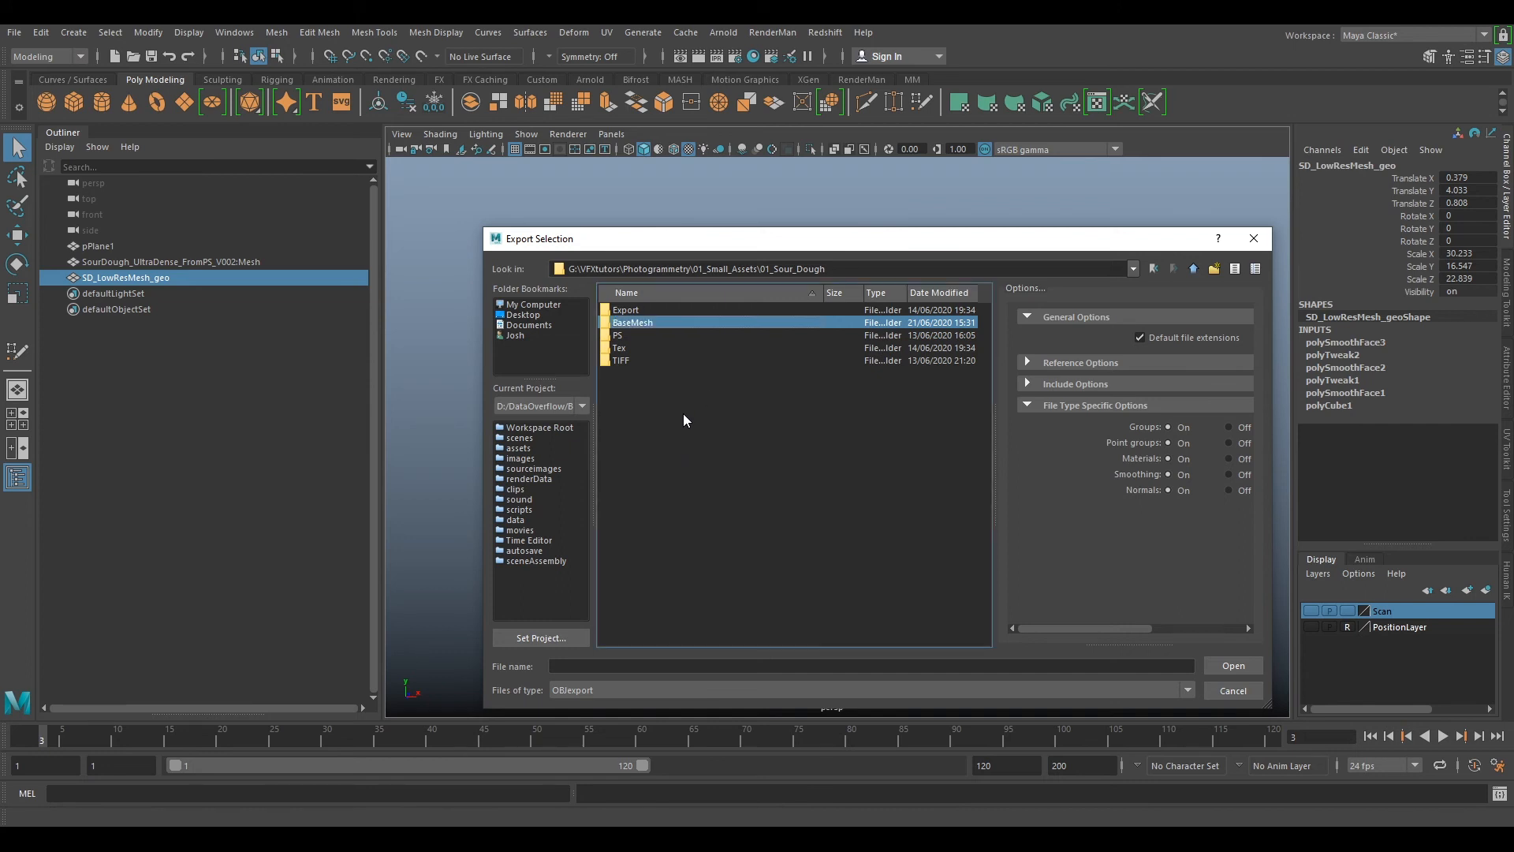
{"action": "double_click", "coordinate": [636, 322]}
- Name the export file SD_LowResMesh_v001 and export the selected low-res mesh as an OBJ
{"action": "left_click", "coordinate": [581, 666]}
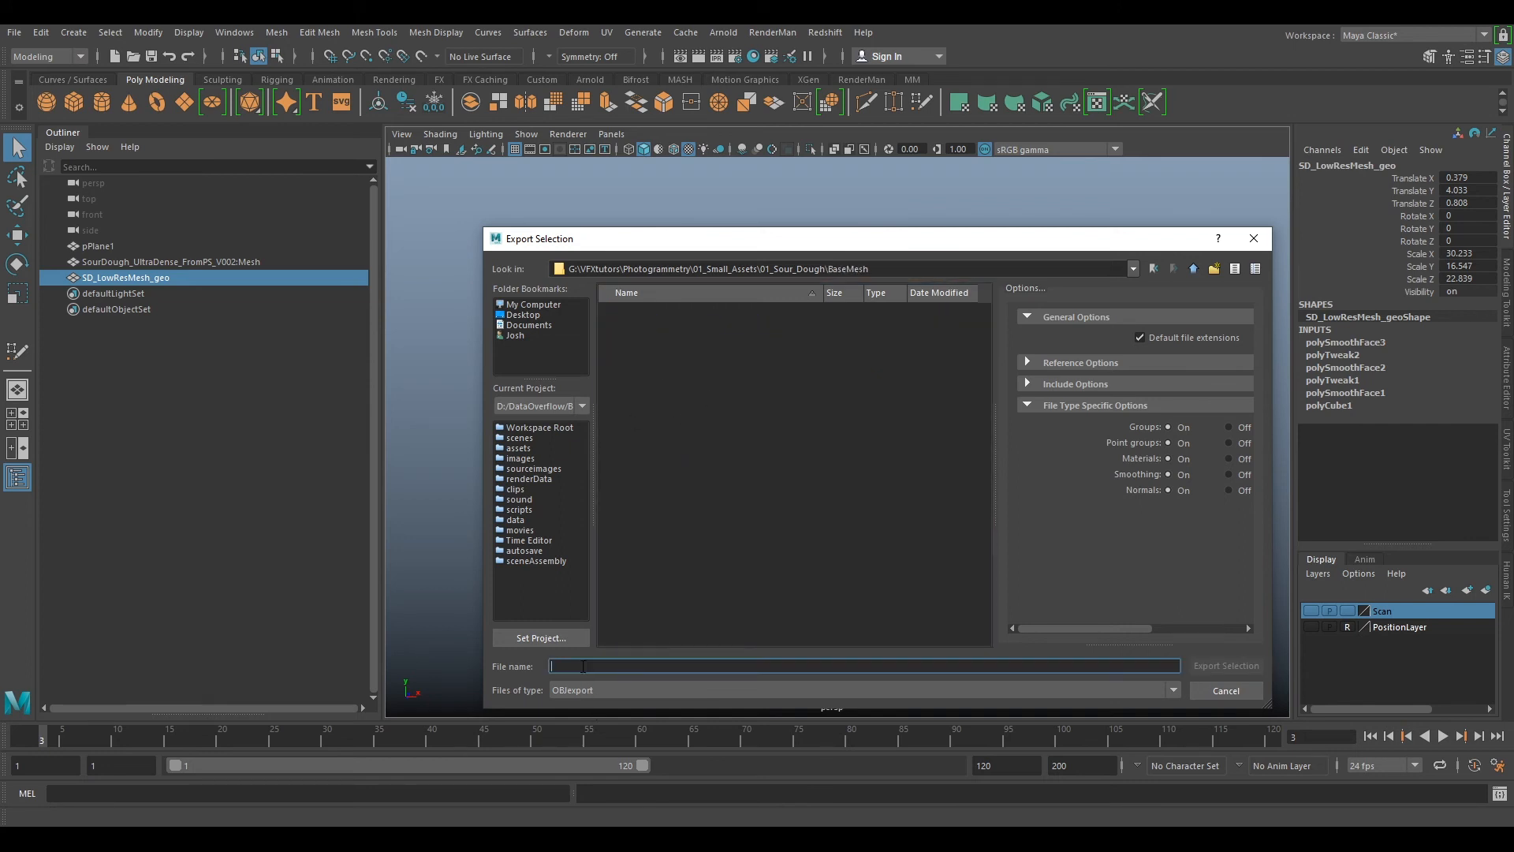
{"action": "type", "text": "SD_LowRes"}
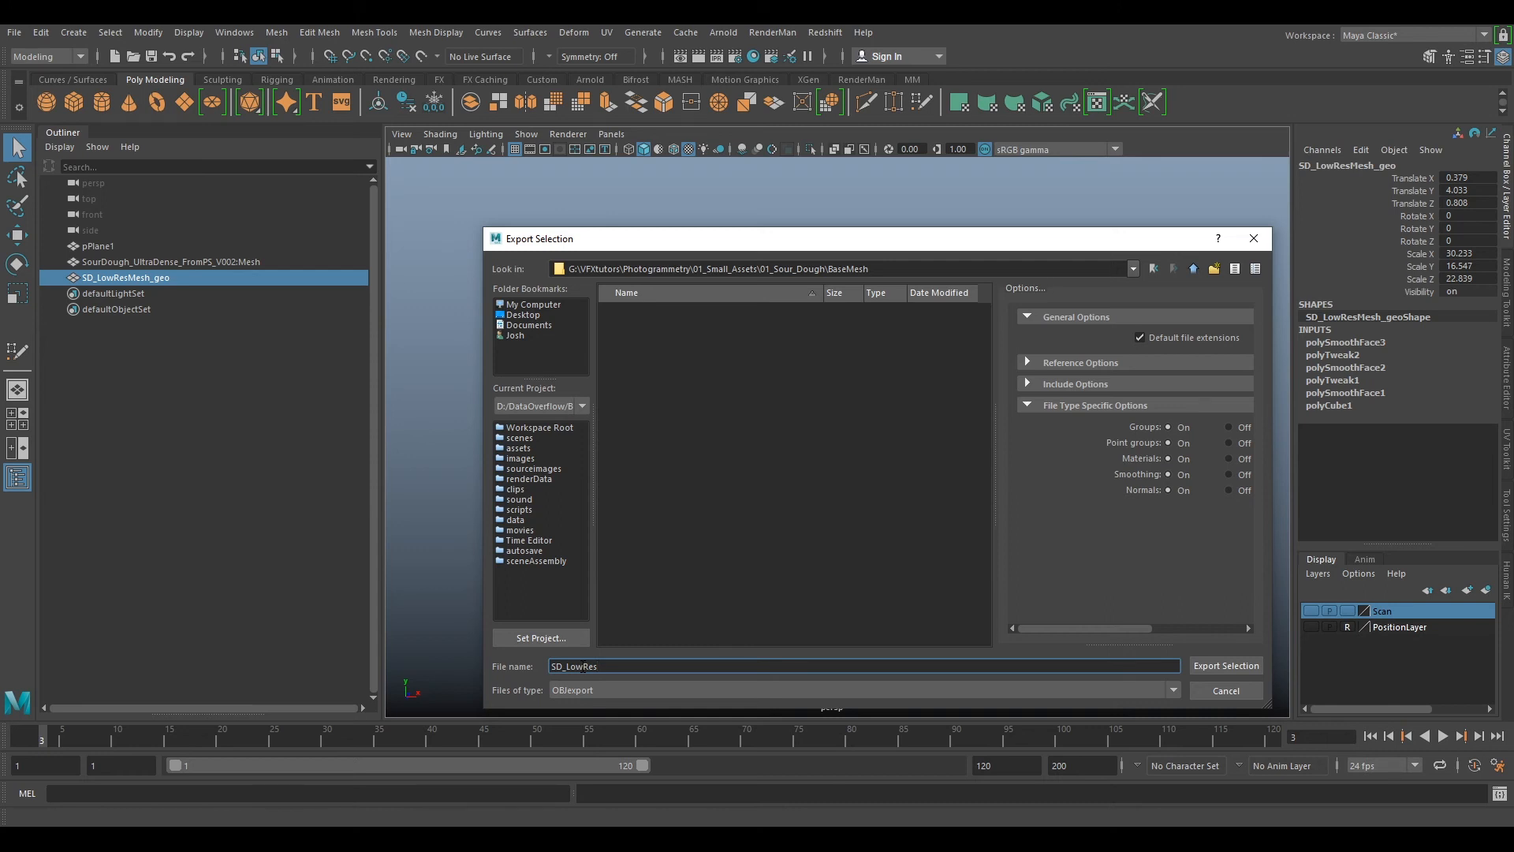
{"action": "type", "text": "M"}
{"action": "type", "text": "esh"}
{"action": "type", "text": "_g"}
{"action": "type", "text": "001"}
{"action": "left_click", "coordinate": [1198, 667]}
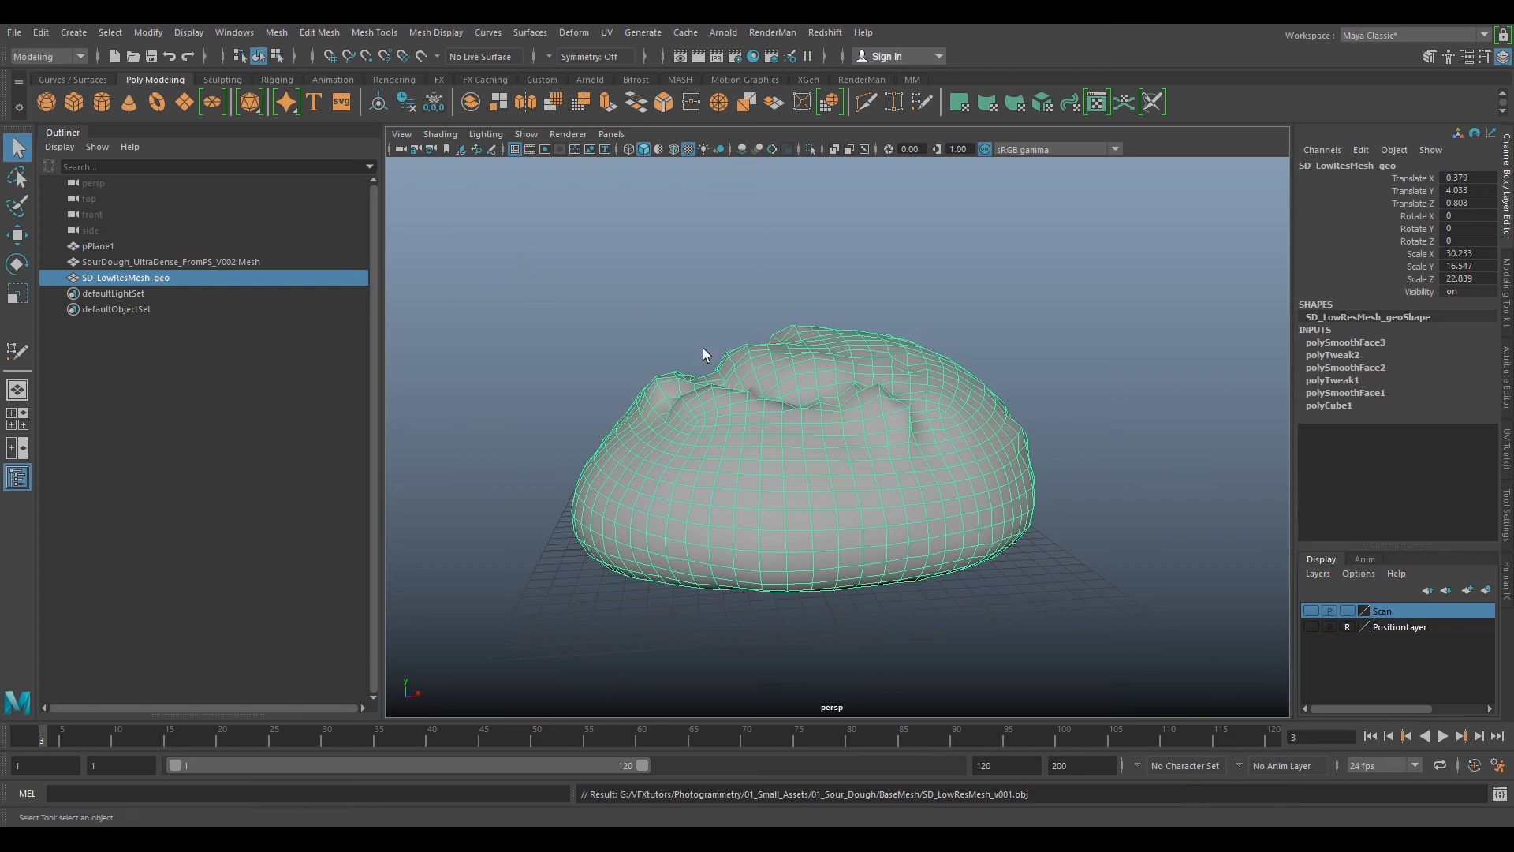
- Show the Scan layer, go to frame 2 and inspect the dense scan overlapping the low-res mesh
{"action": "left_click", "coordinate": [178, 263]}
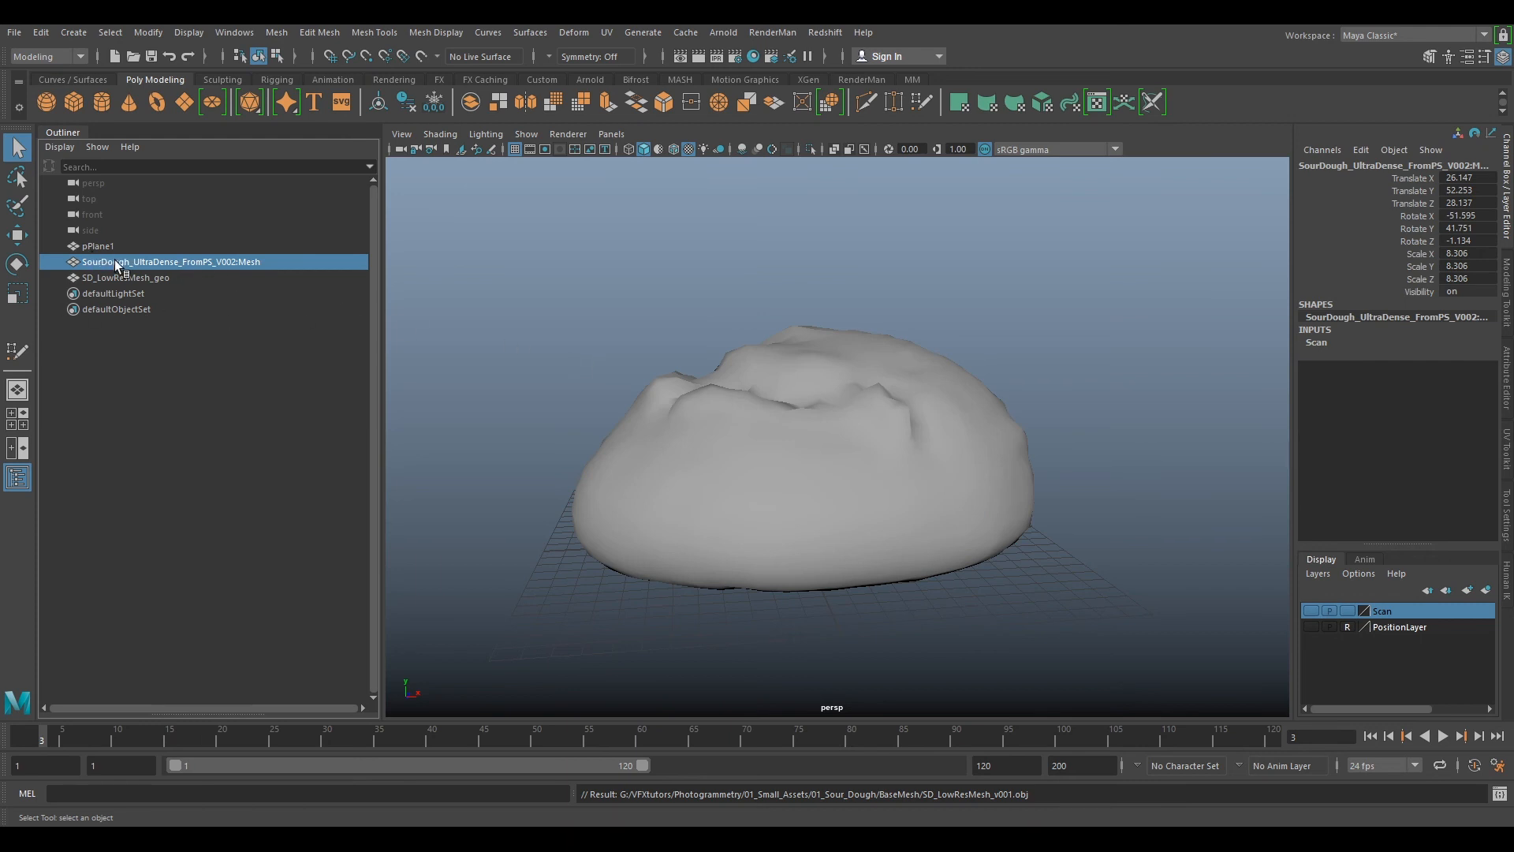
{"action": "left_click", "coordinate": [1310, 611]}
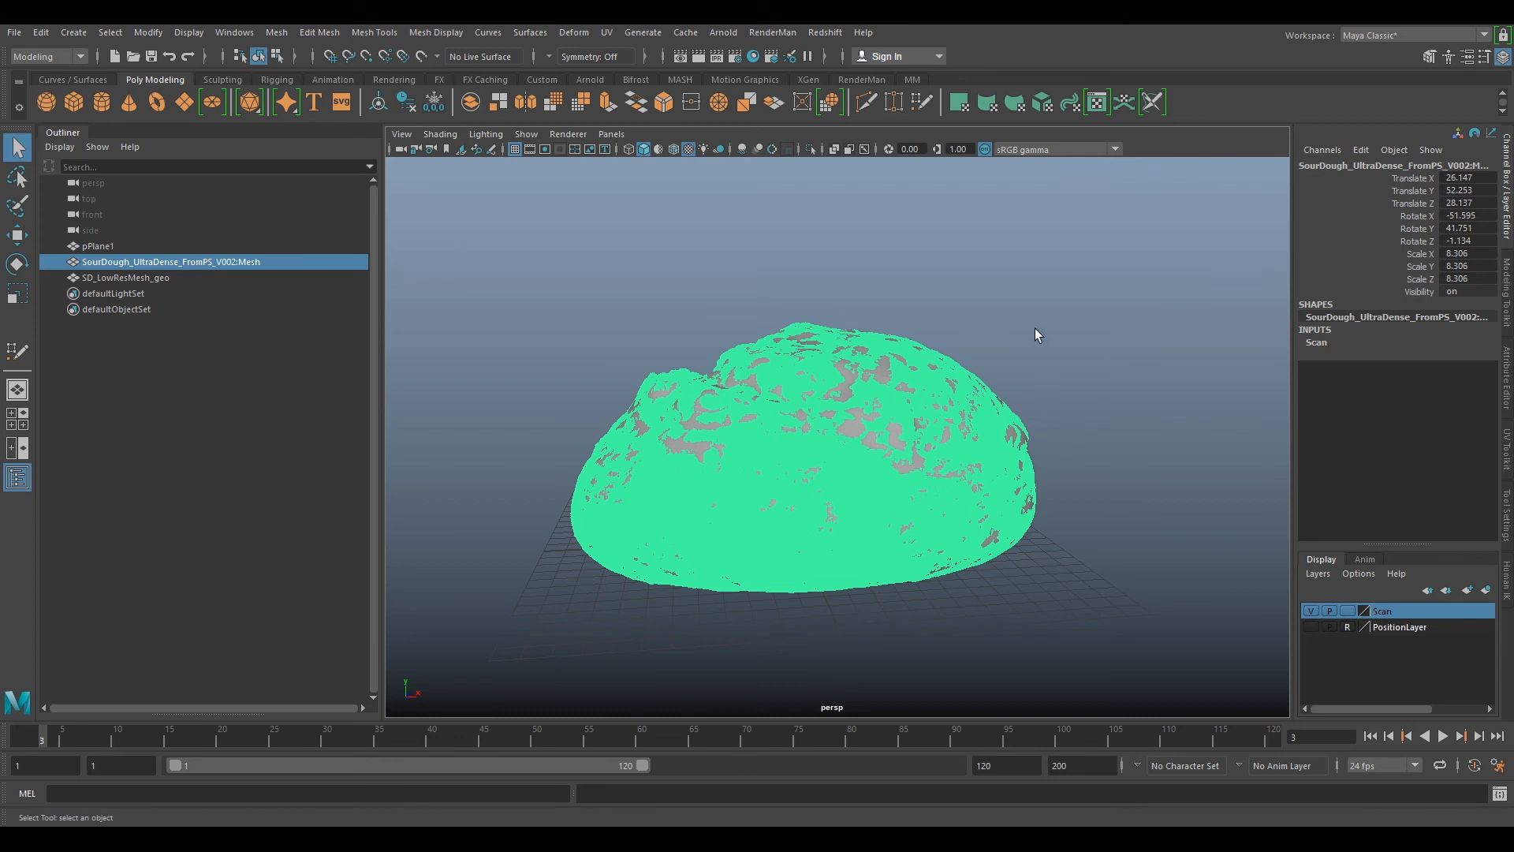
{"action": "left_click", "coordinate": [1024, 345]}
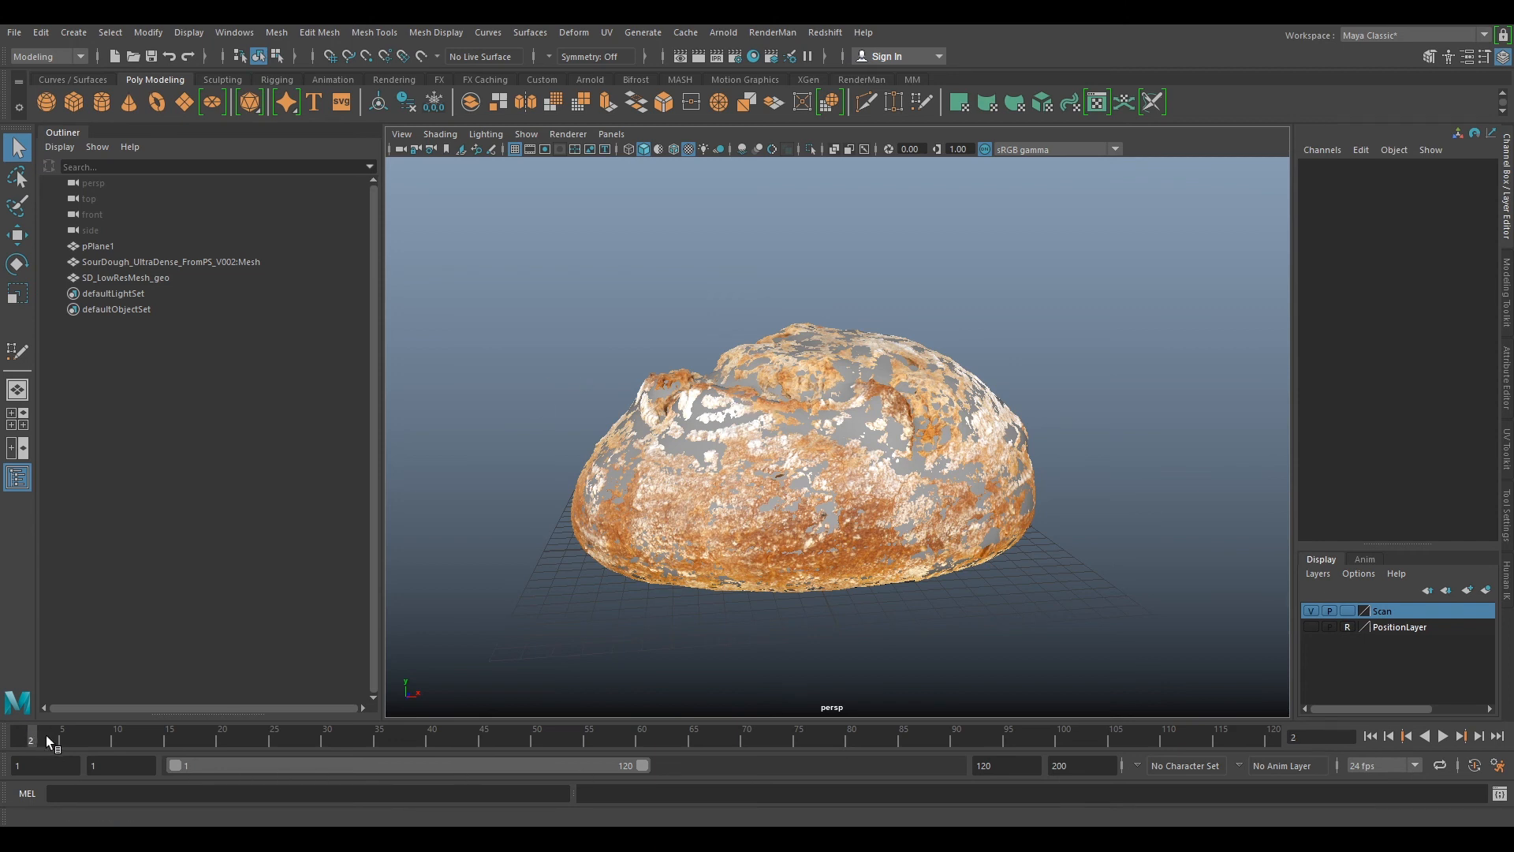
{"action": "left_click_drag", "start_coordinate": [1169, 381], "coordinate": [1298, 433], "text": "alt"}
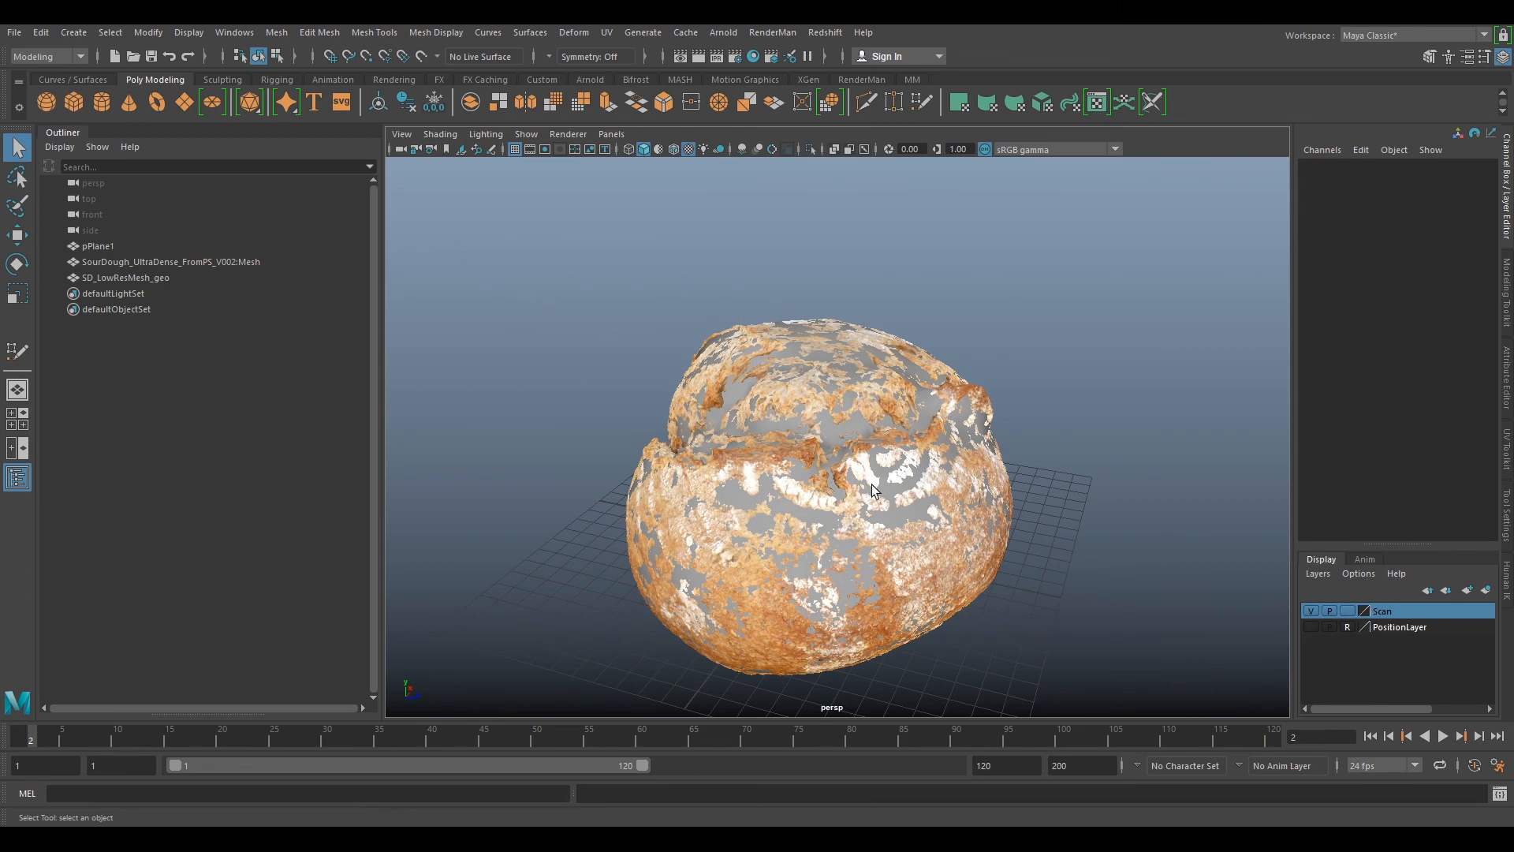
{"action": "left_click_drag", "start_coordinate": [1022, 565], "coordinate": [956, 547], "text": "alt"}
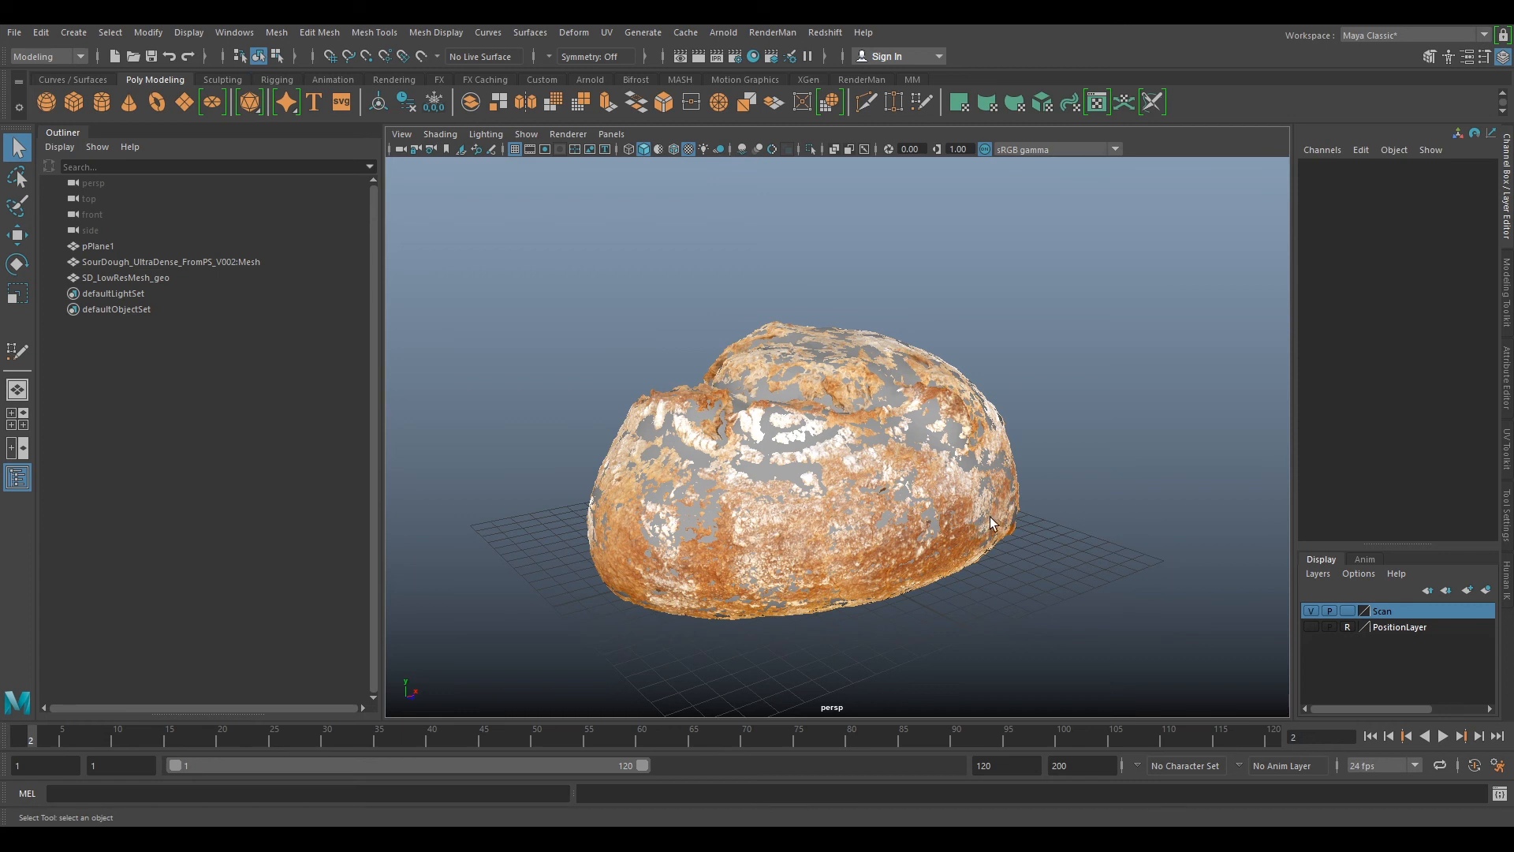
- Export the SourDough_UltraDense_FromPS_V002:Mesh scan as an OBJ into the BaseMesh folder, using a Projection file name with the _v001 suffix
{"action": "left_click", "coordinate": [213, 264]}
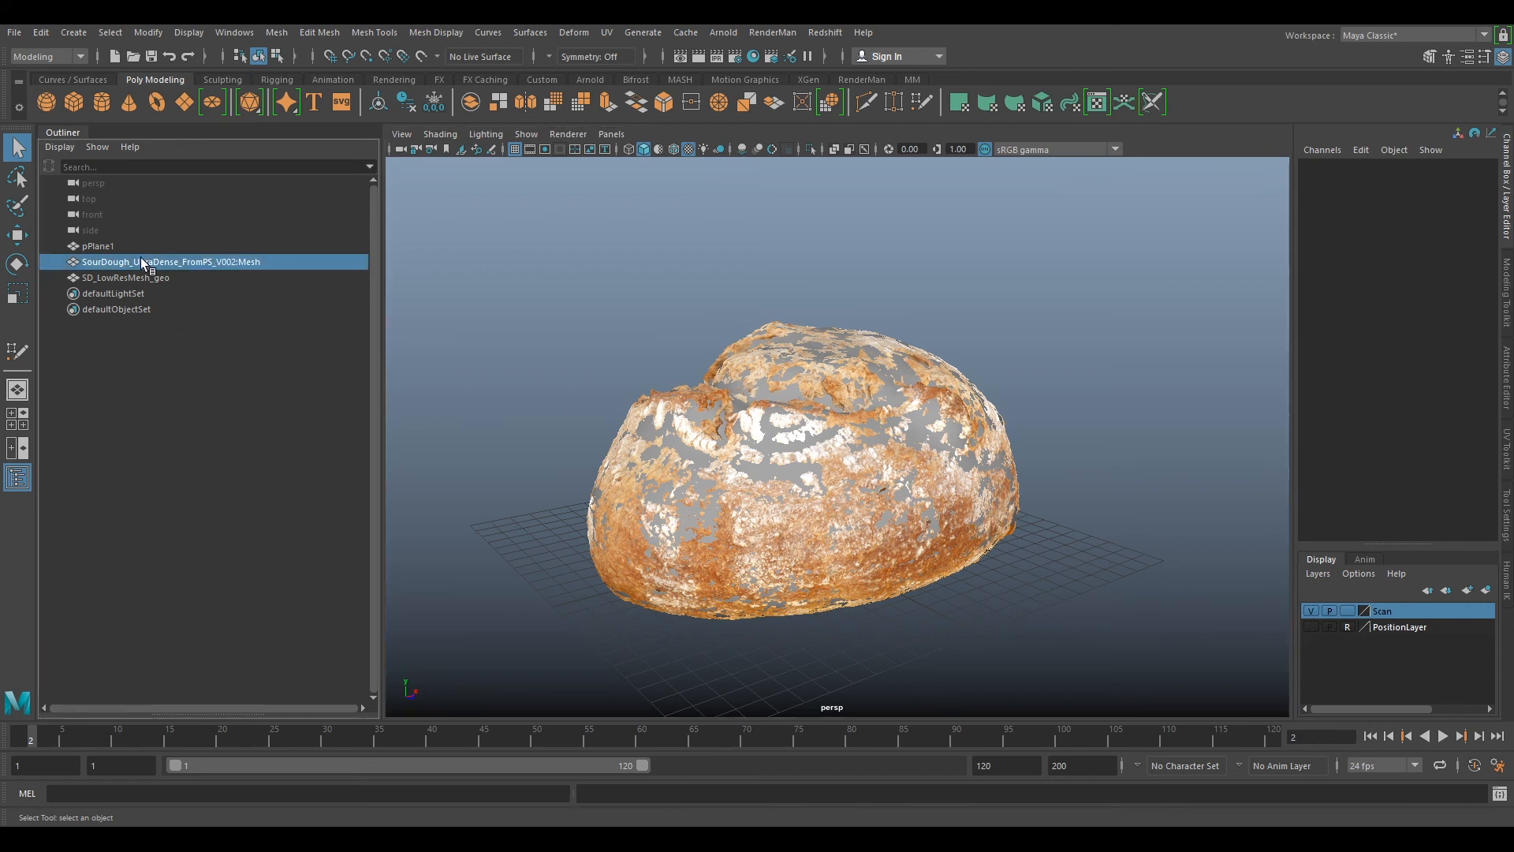
{"action": "left_click", "coordinate": [14, 33]}
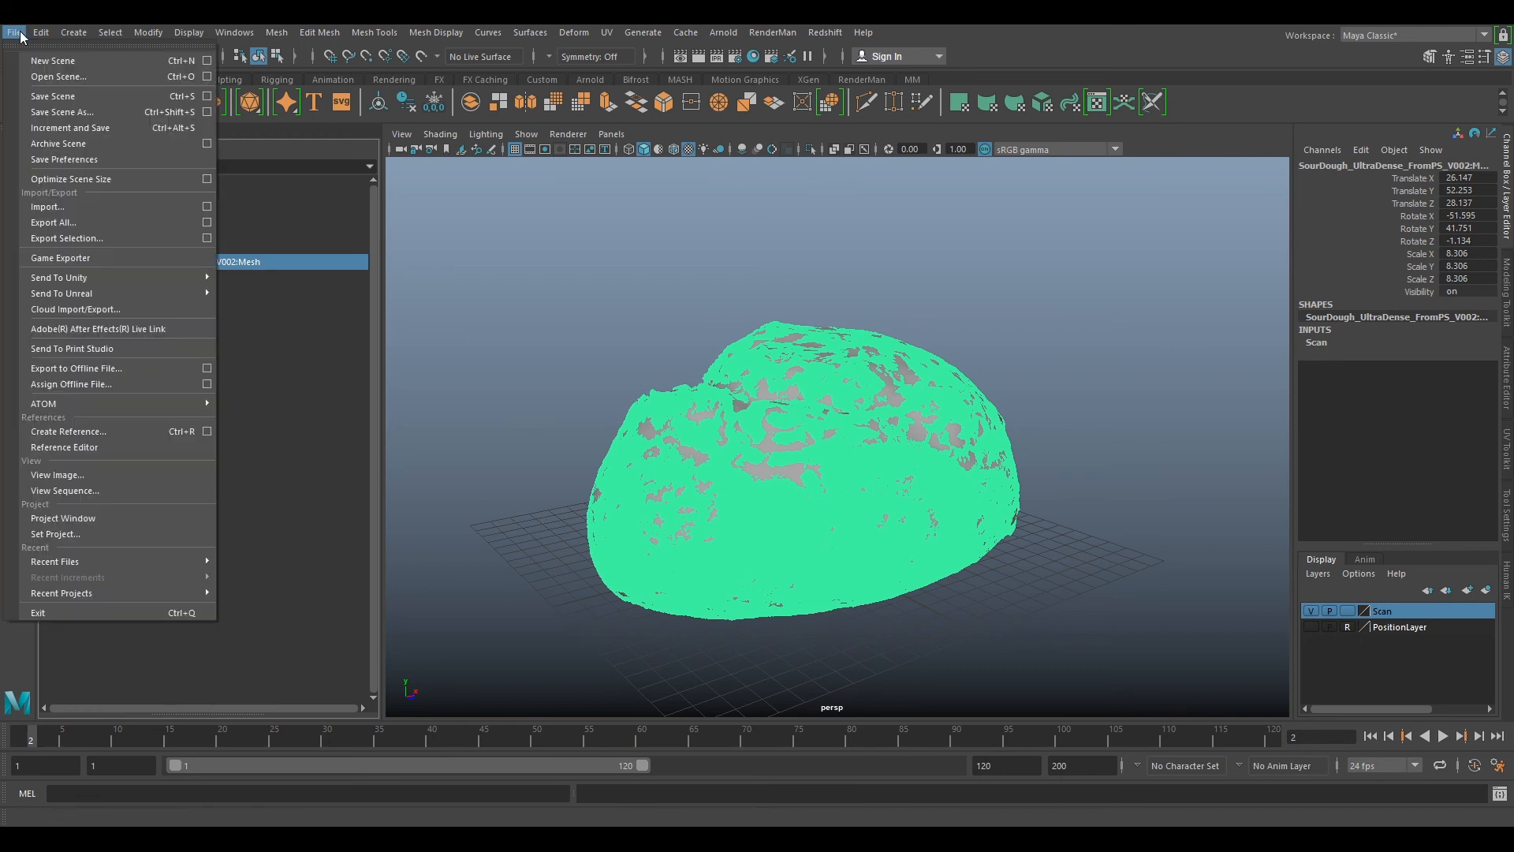
{"action": "left_click", "coordinate": [87, 238]}
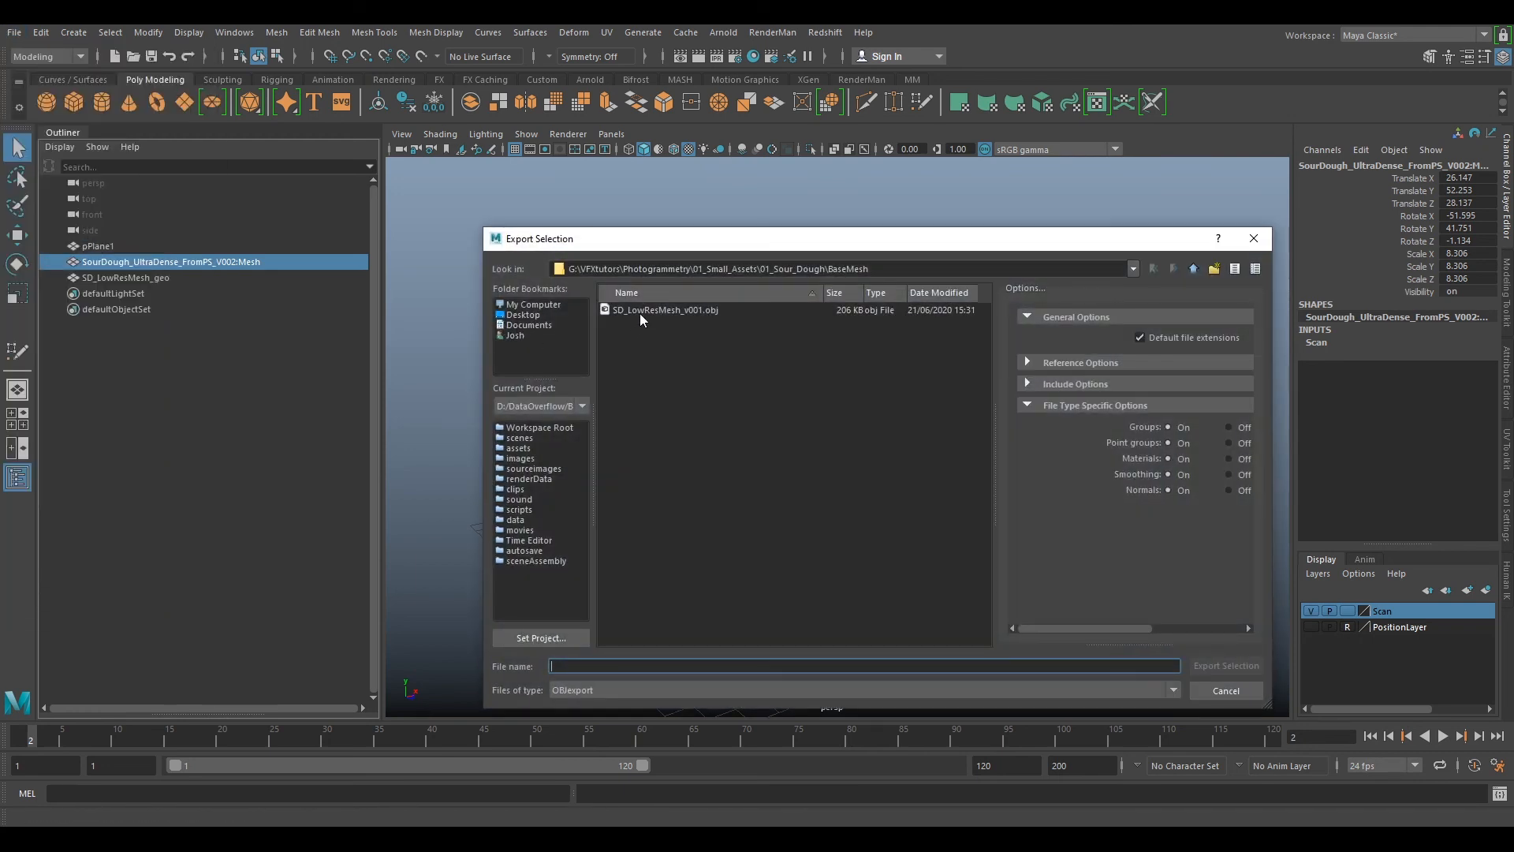
{"action": "left_click", "coordinate": [641, 311]}
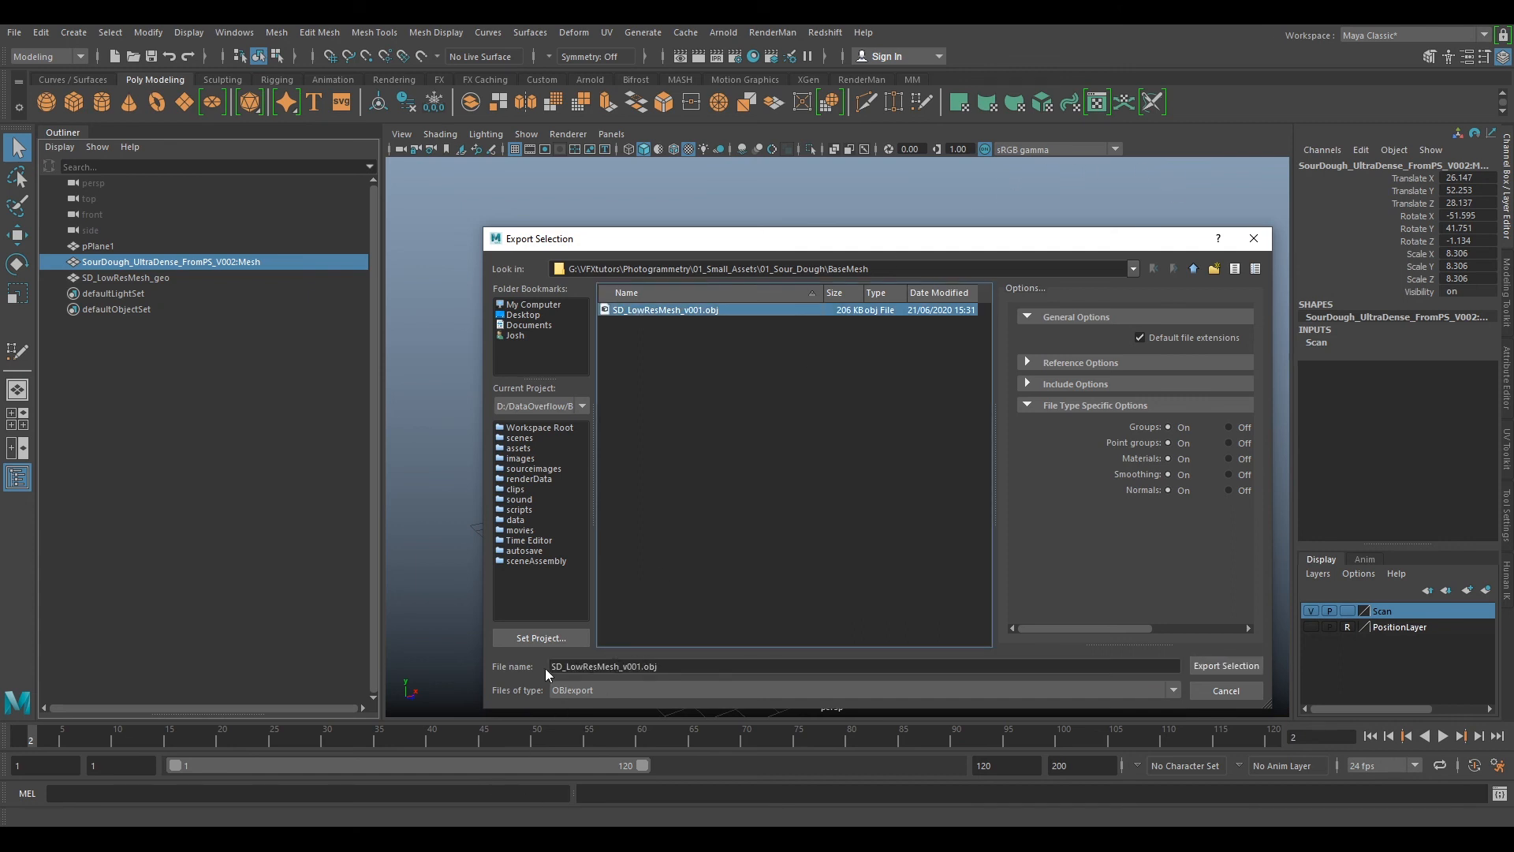
{"action": "left_click_drag", "start_coordinate": [620, 667], "coordinate": [568, 666]}
{"action": "type", "text": "Scan"}
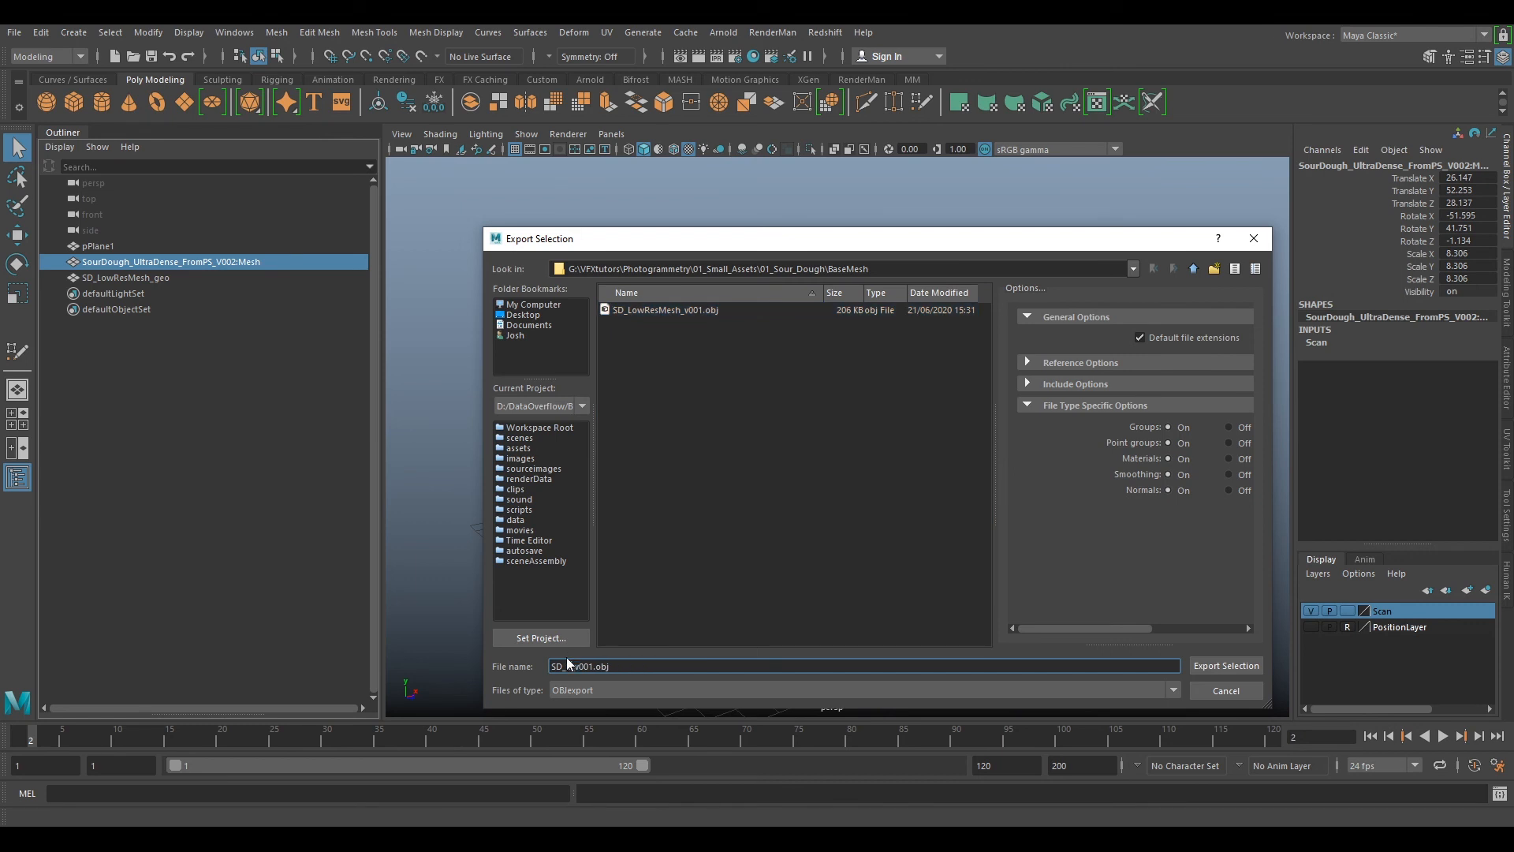
{"action": "type", "text": "Projection"}
{"action": "left_click", "coordinate": [1207, 667]}
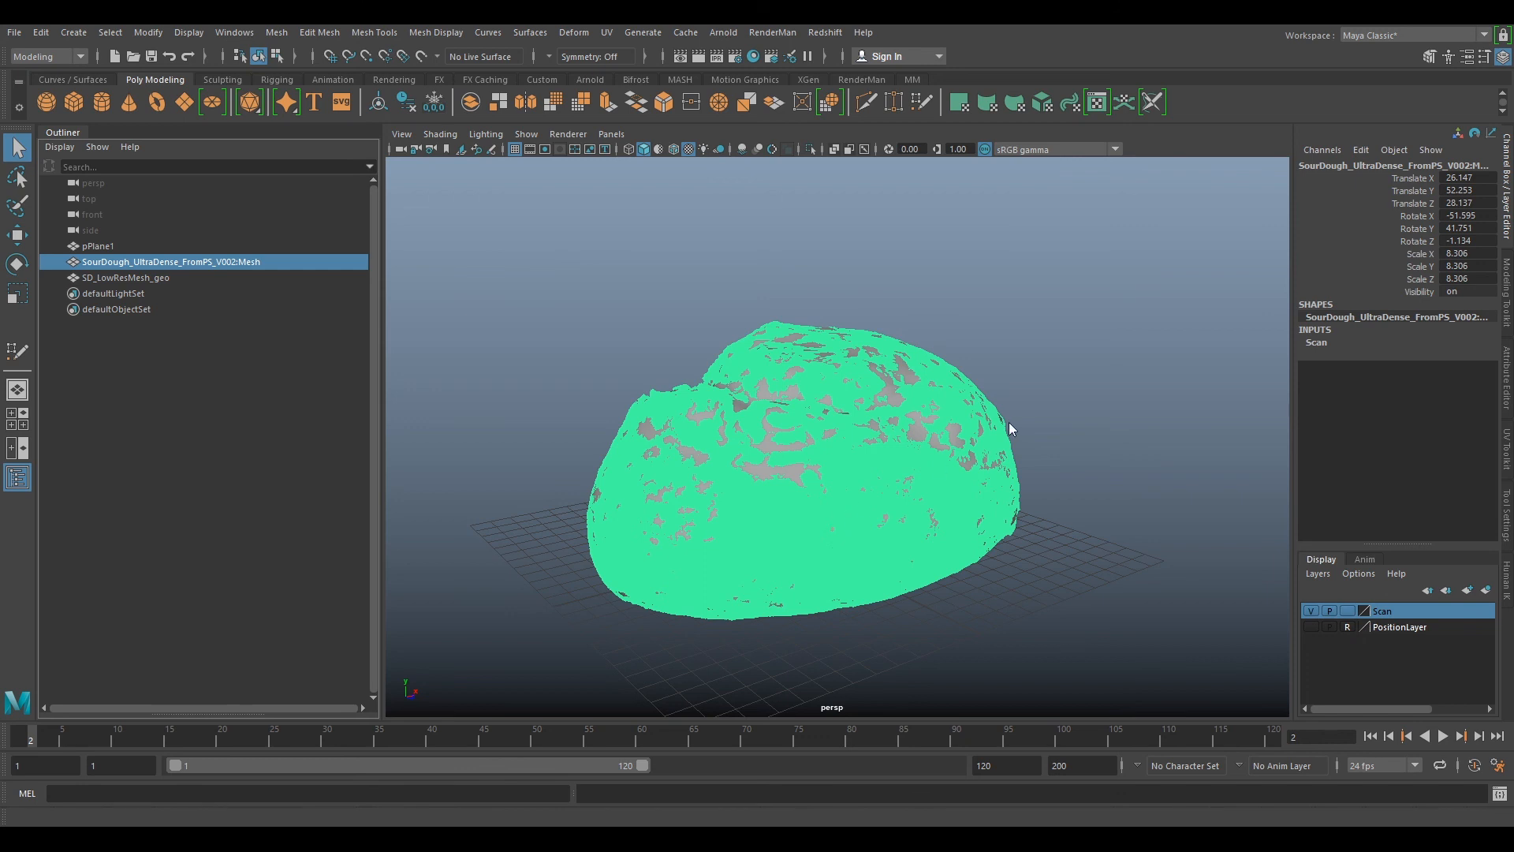
- Deselect the dense scan and inspect its textured surface over the low-res loaf
{"action": "left_click", "coordinate": [1050, 394]}
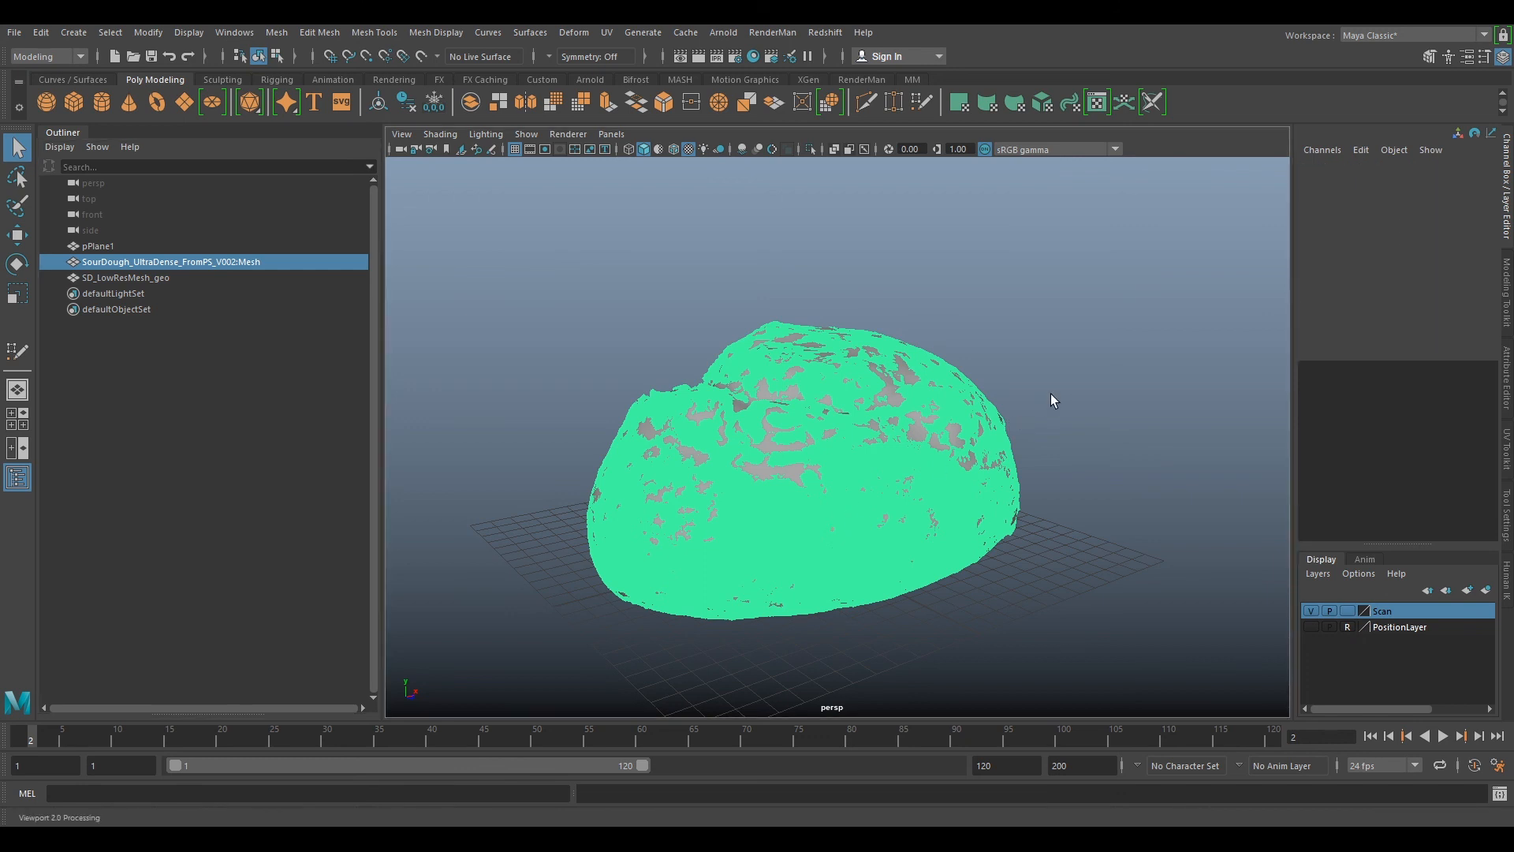
{"action": "scroll", "coordinate": [1050, 395], "scroll_direction": "down", "scroll_amount": 2}
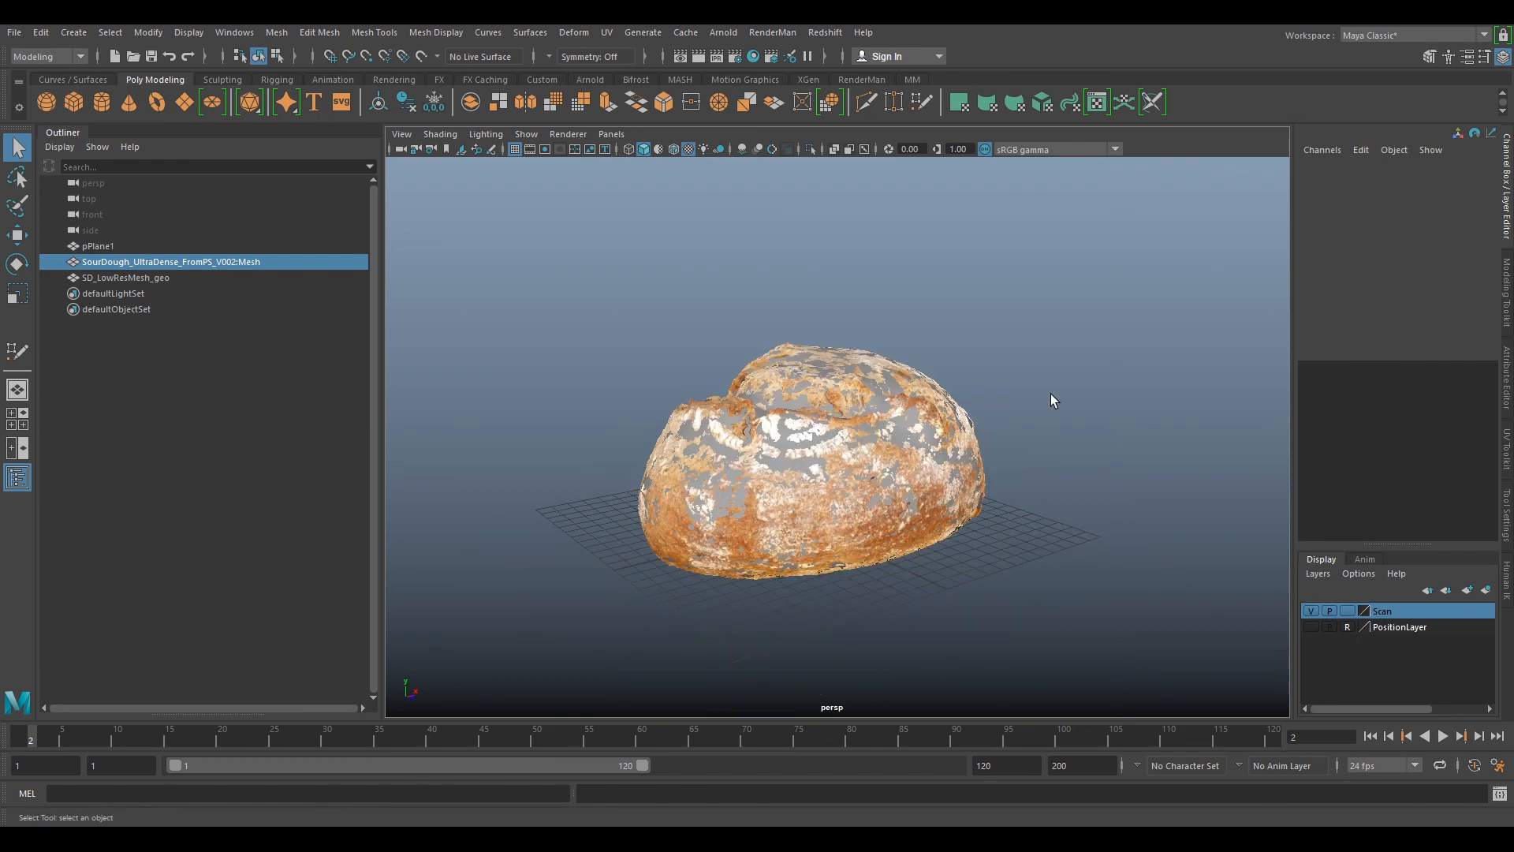
{"action": "scroll", "coordinate": [1050, 395], "scroll_direction": "up", "scroll_amount": 3}
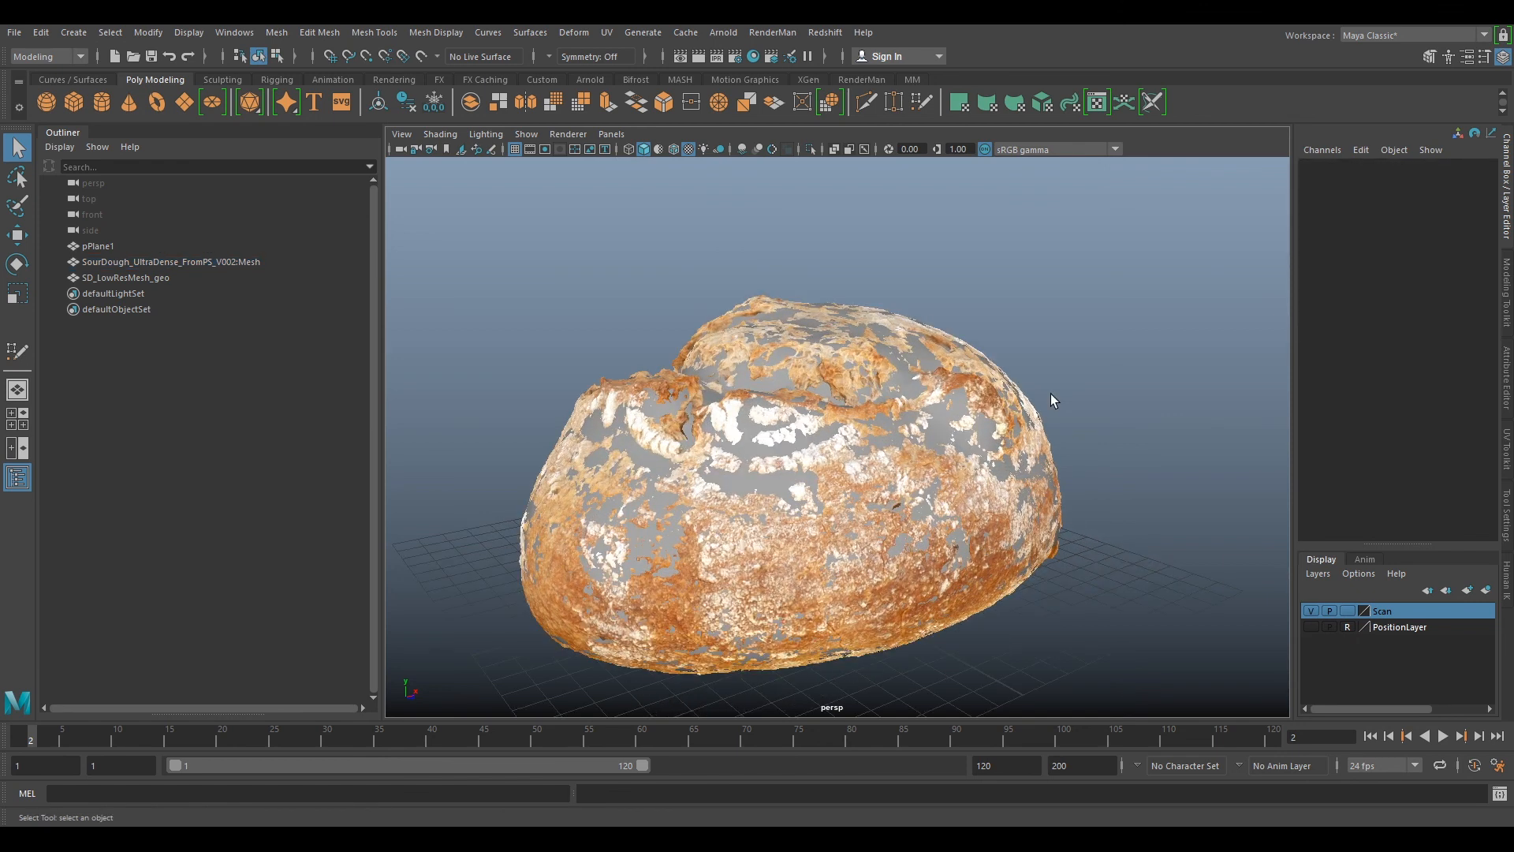
{"action": "left_click_drag", "start_coordinate": [1051, 395], "coordinate": [1203, 511], "text": "alt"}
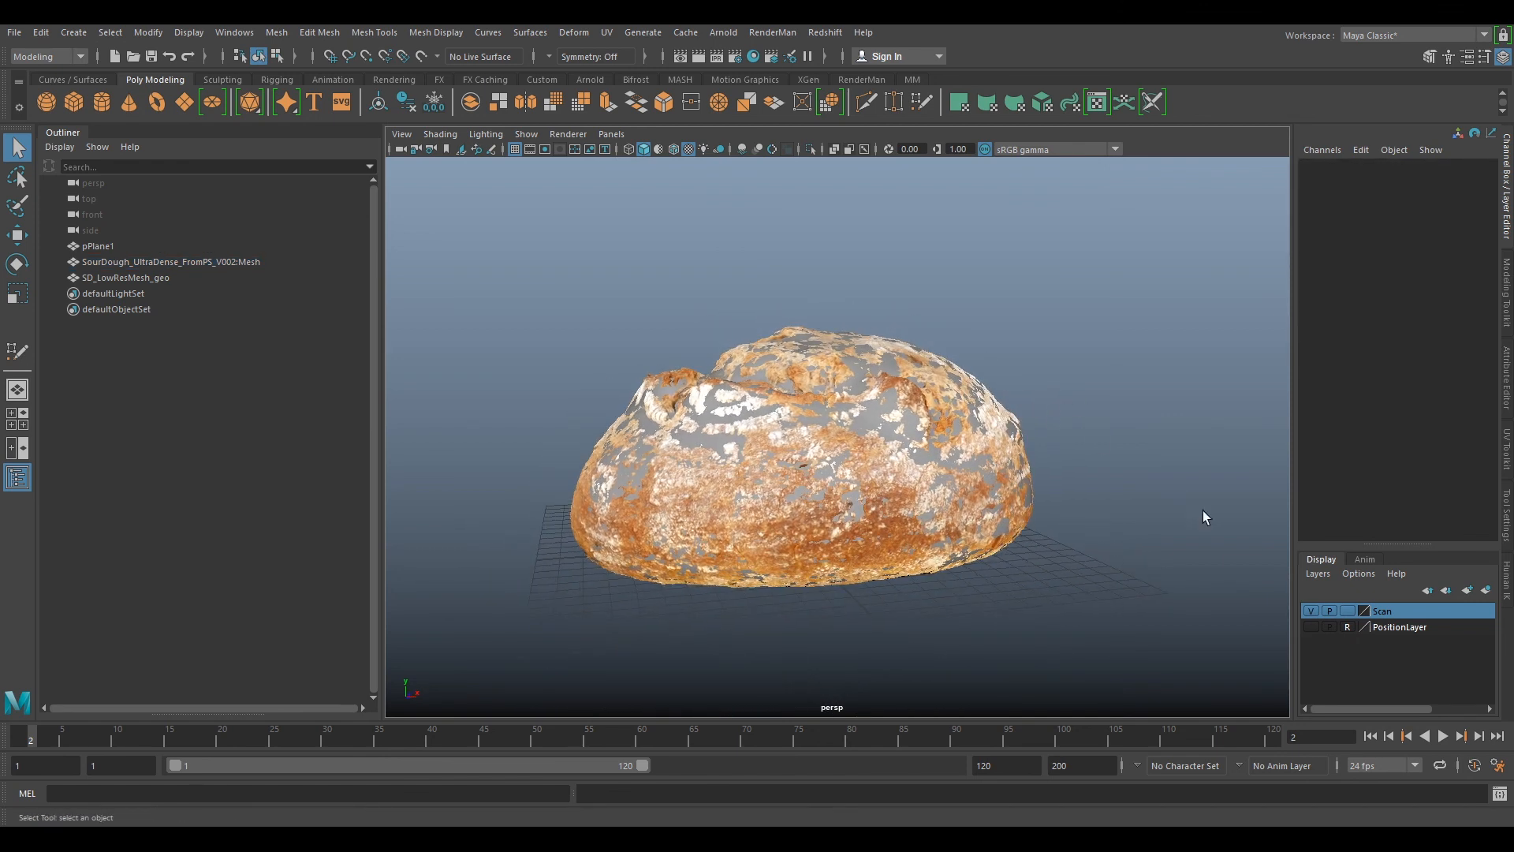
- Hide the Scan layer, select SD_LowResMesh_geo, advance to frame 3 and review the low-res loaf
{"action": "left_click", "coordinate": [1312, 610]}
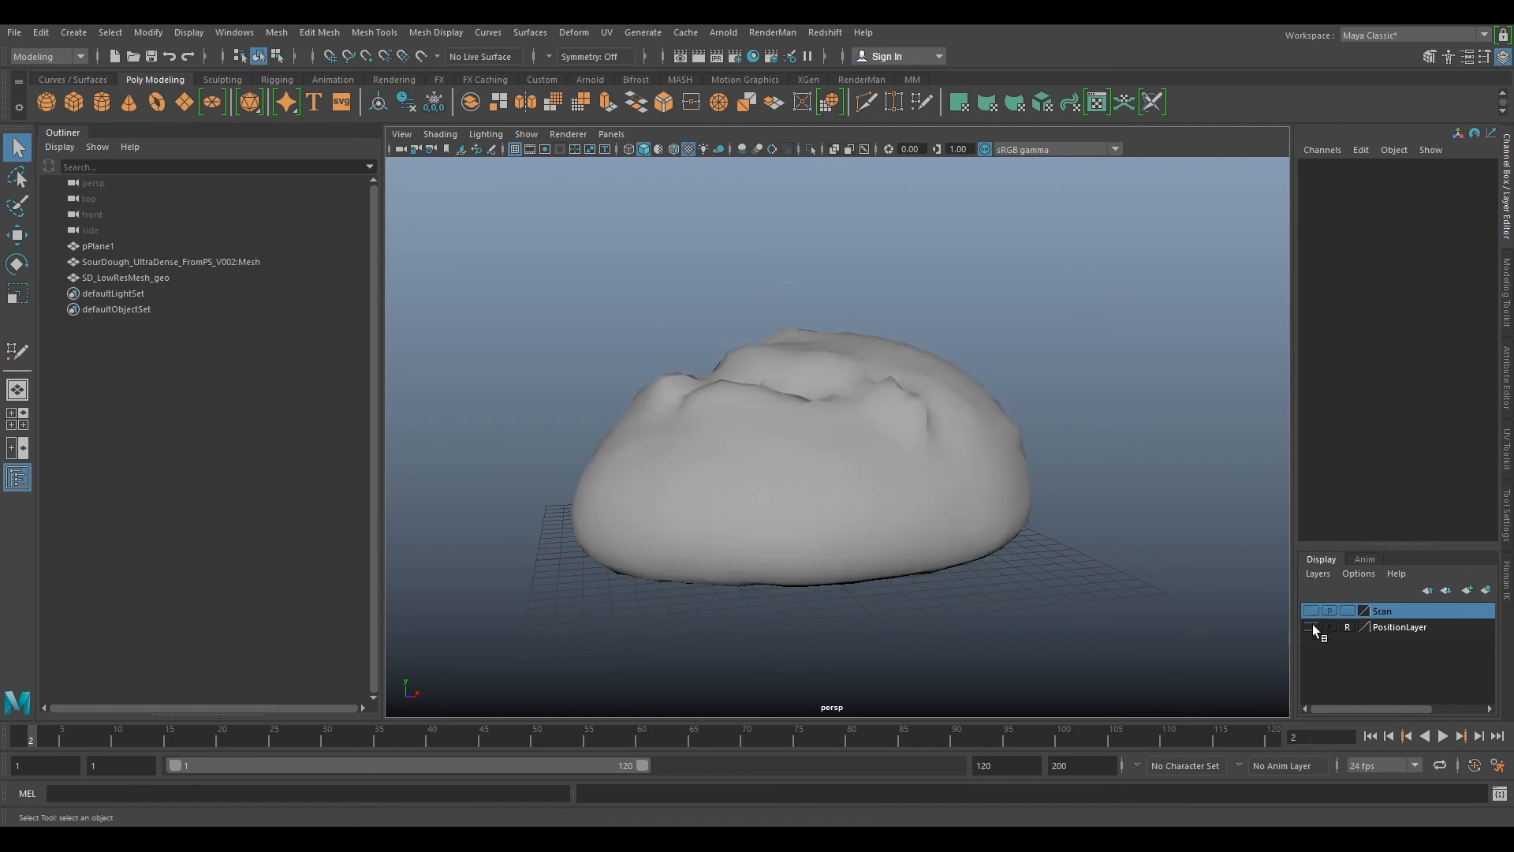
{"action": "left_click_drag", "start_coordinate": [1144, 585], "coordinate": [975, 517], "text": "alt"}
{"action": "left_click", "coordinate": [1003, 554]}
{"action": "key", "text": "alt+period"}
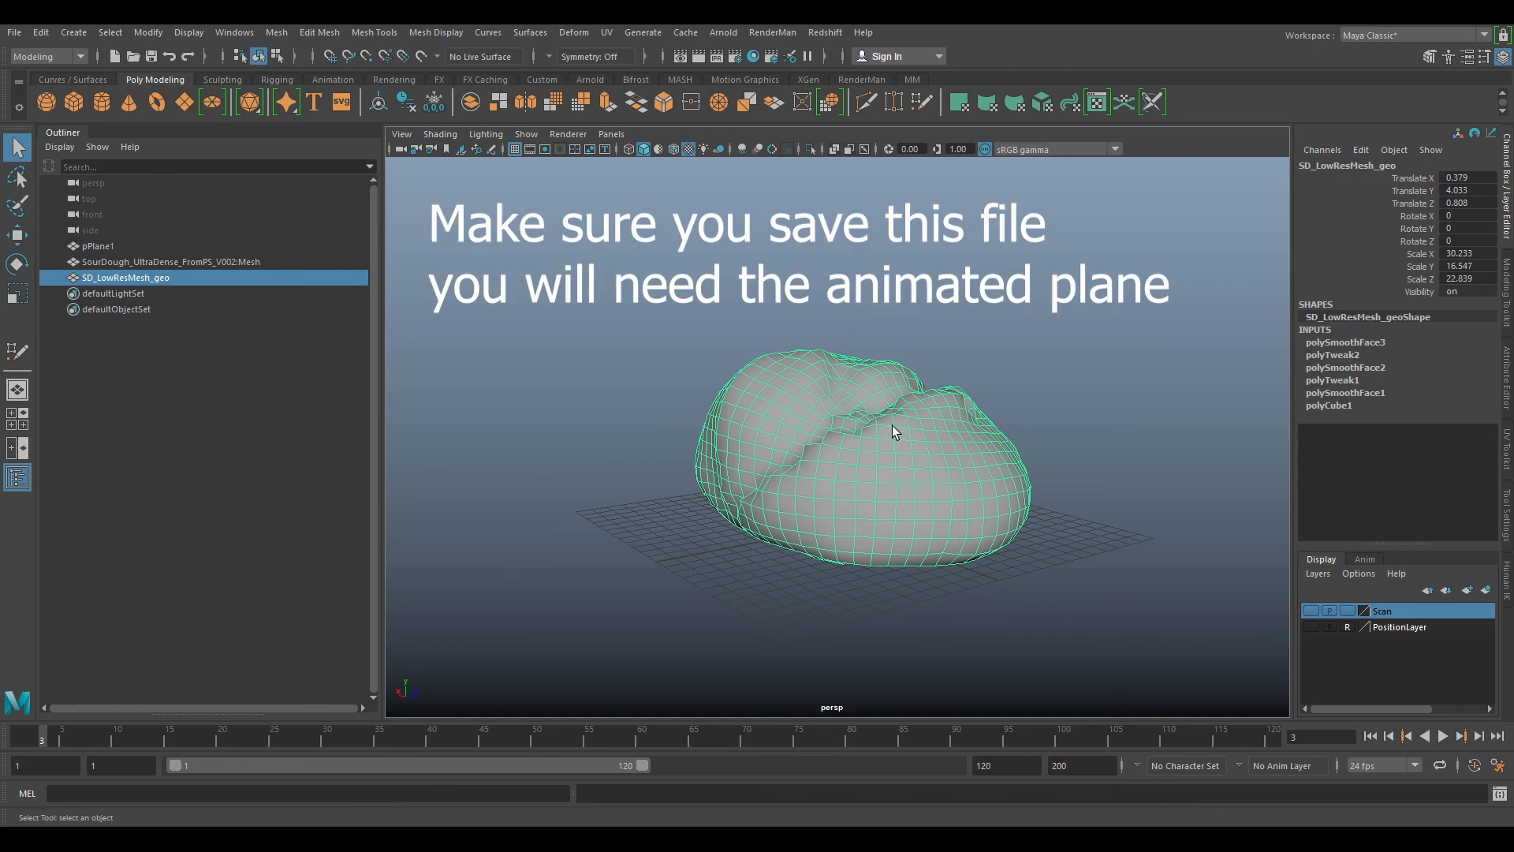
{"action": "left_click_drag", "start_coordinate": [828, 524], "coordinate": [889, 476], "text": "alt"}
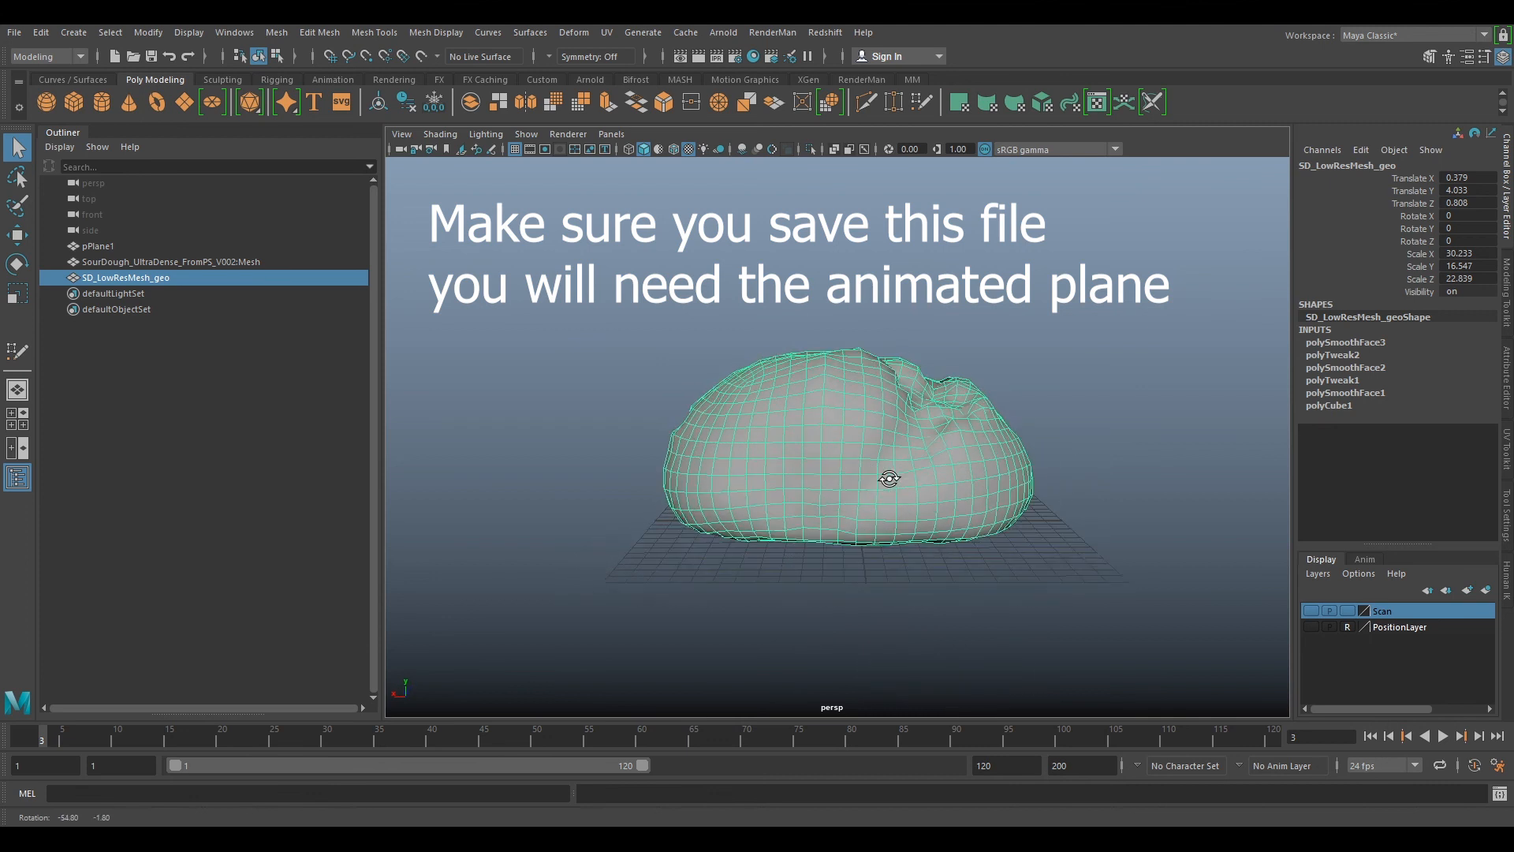